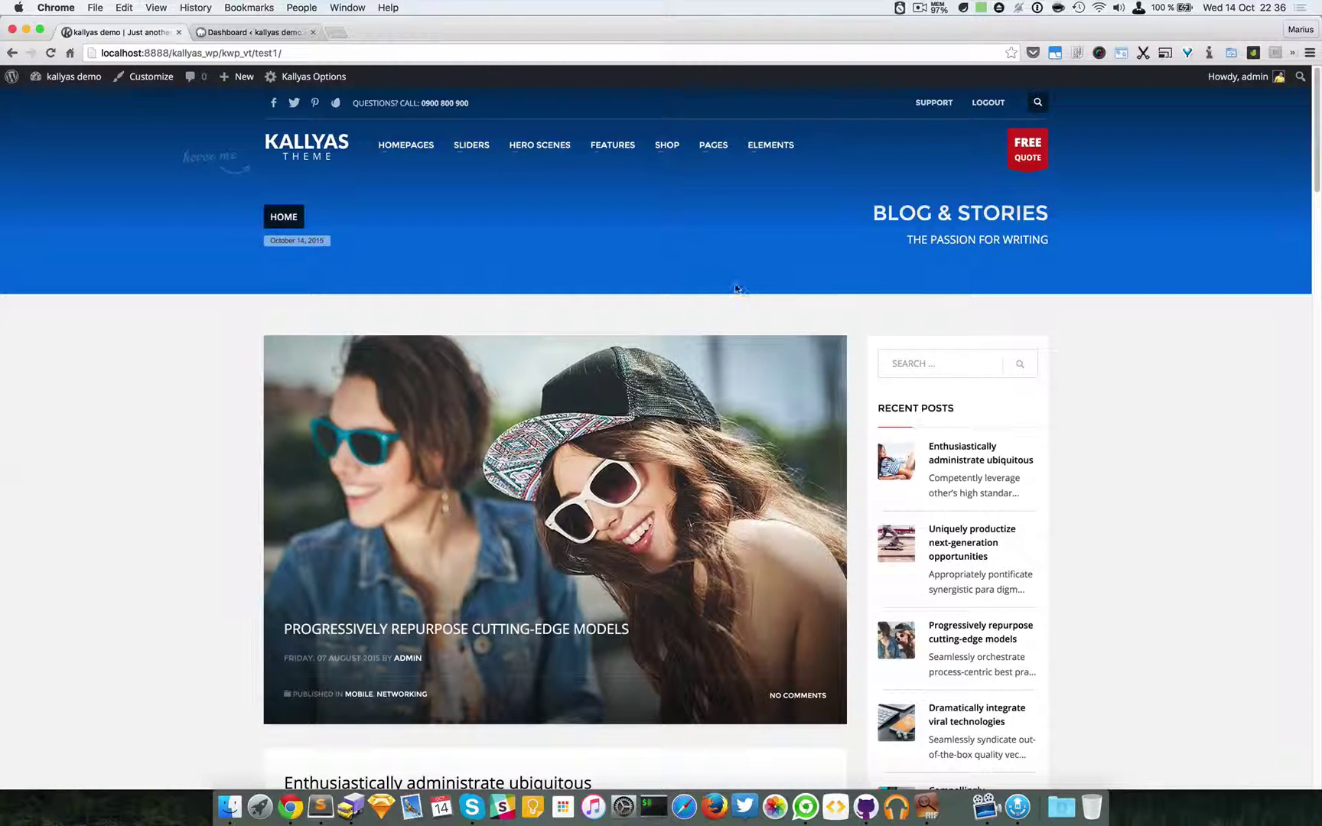
# - Open the System Elements page from the site's Elements navigation in a new browser tab and switch to it
pyautogui.moveTo(758, 151)
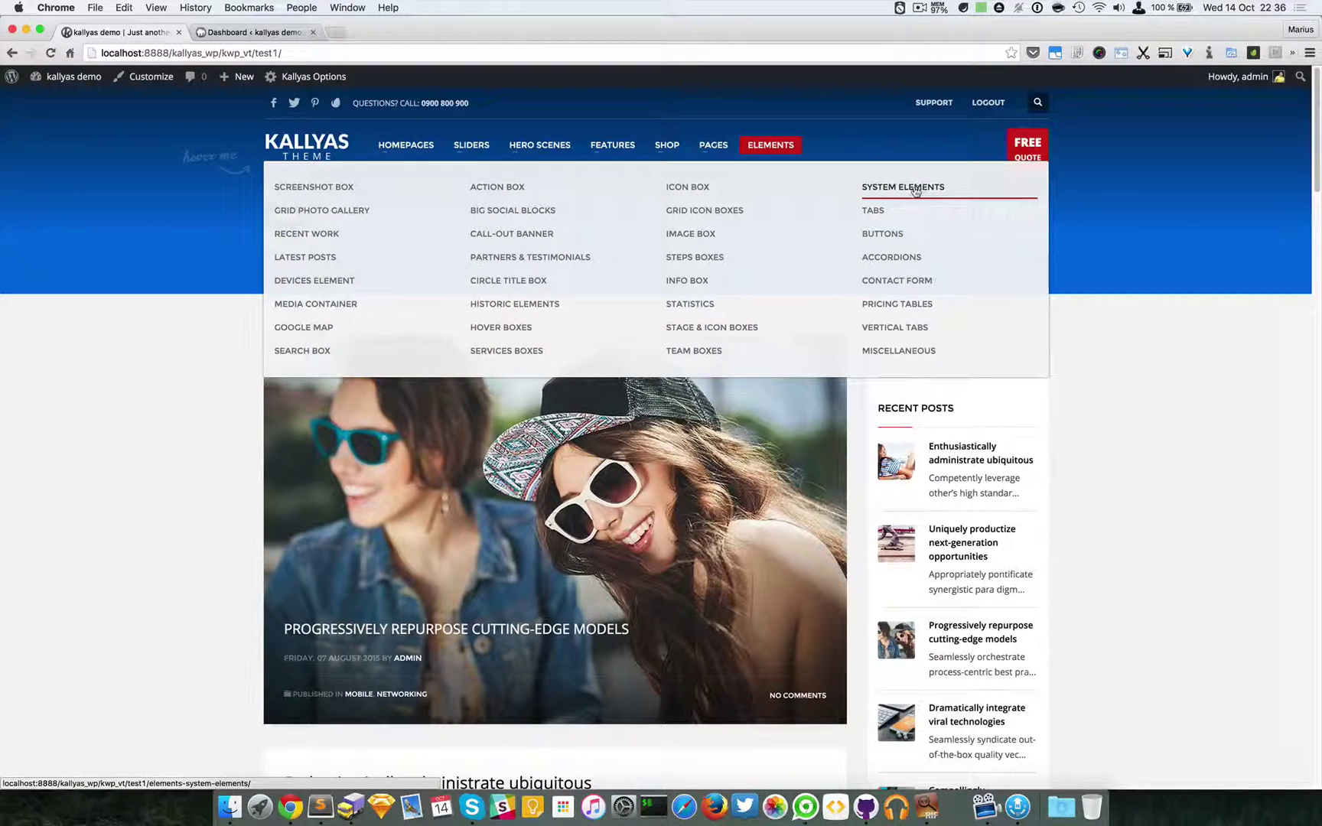
pyautogui.keyDown('super'); pyautogui.click(923, 192); pyautogui.keyUp('super')
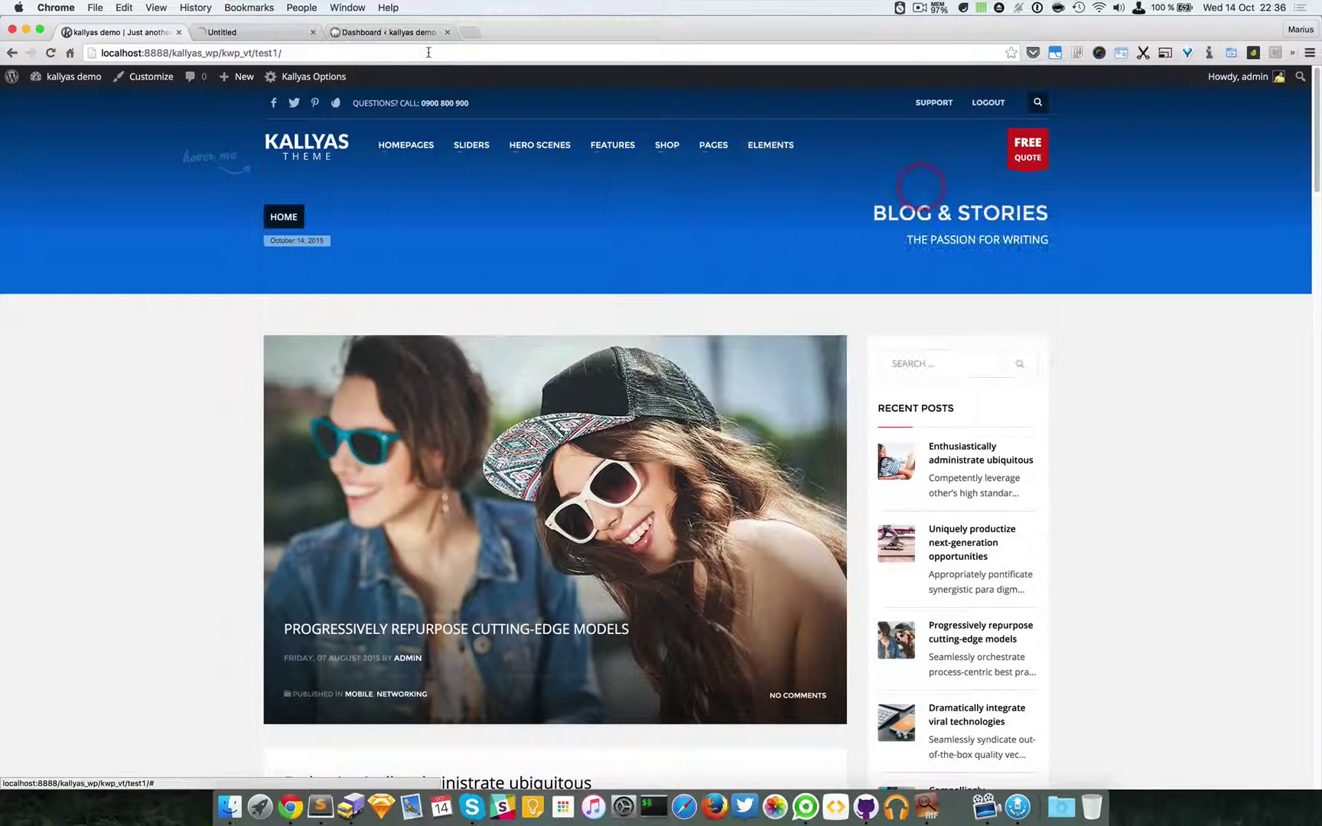
pyautogui.click(218, 32)
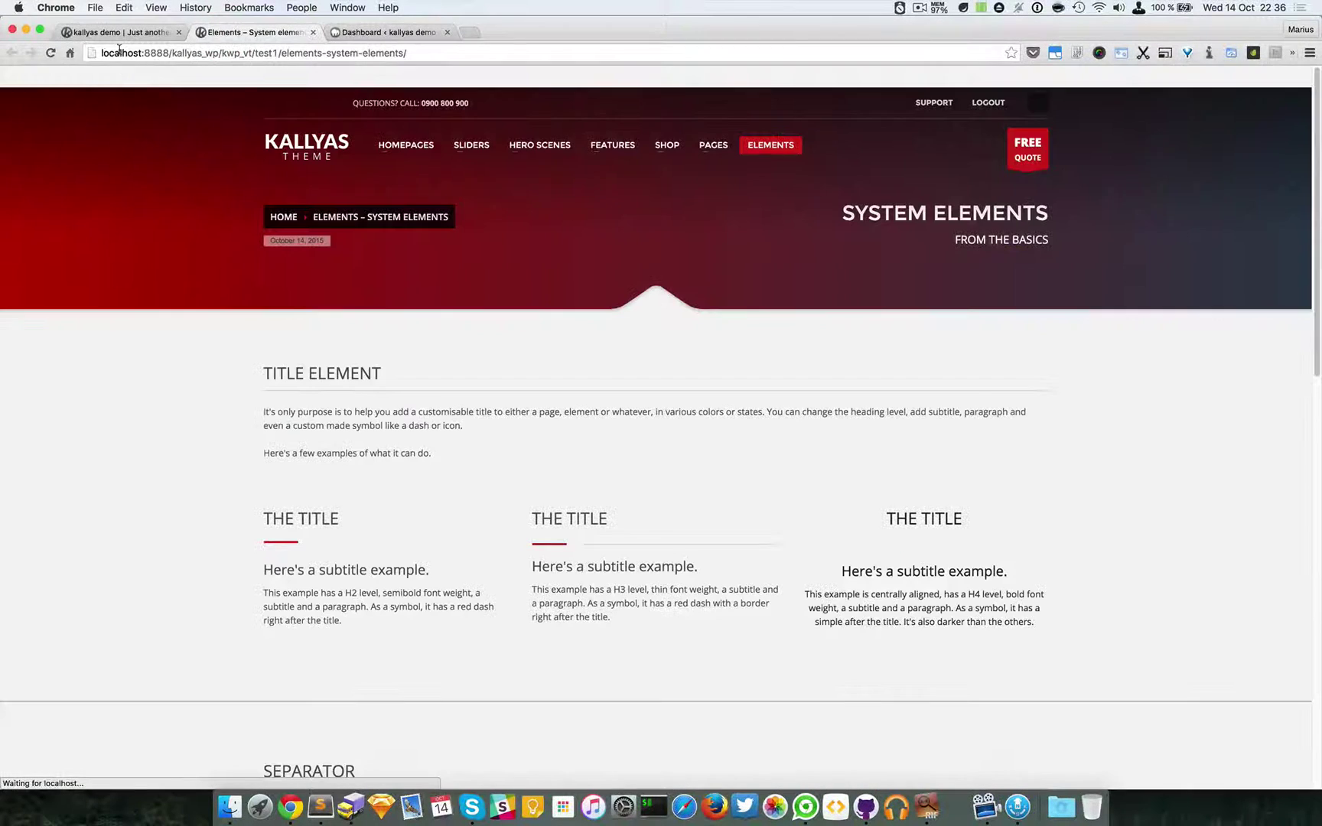
# - Examine the three title element examples, comparing their heading level, font weight, alignment and symbol
pyautogui.scroll(-3, 1037, 394)
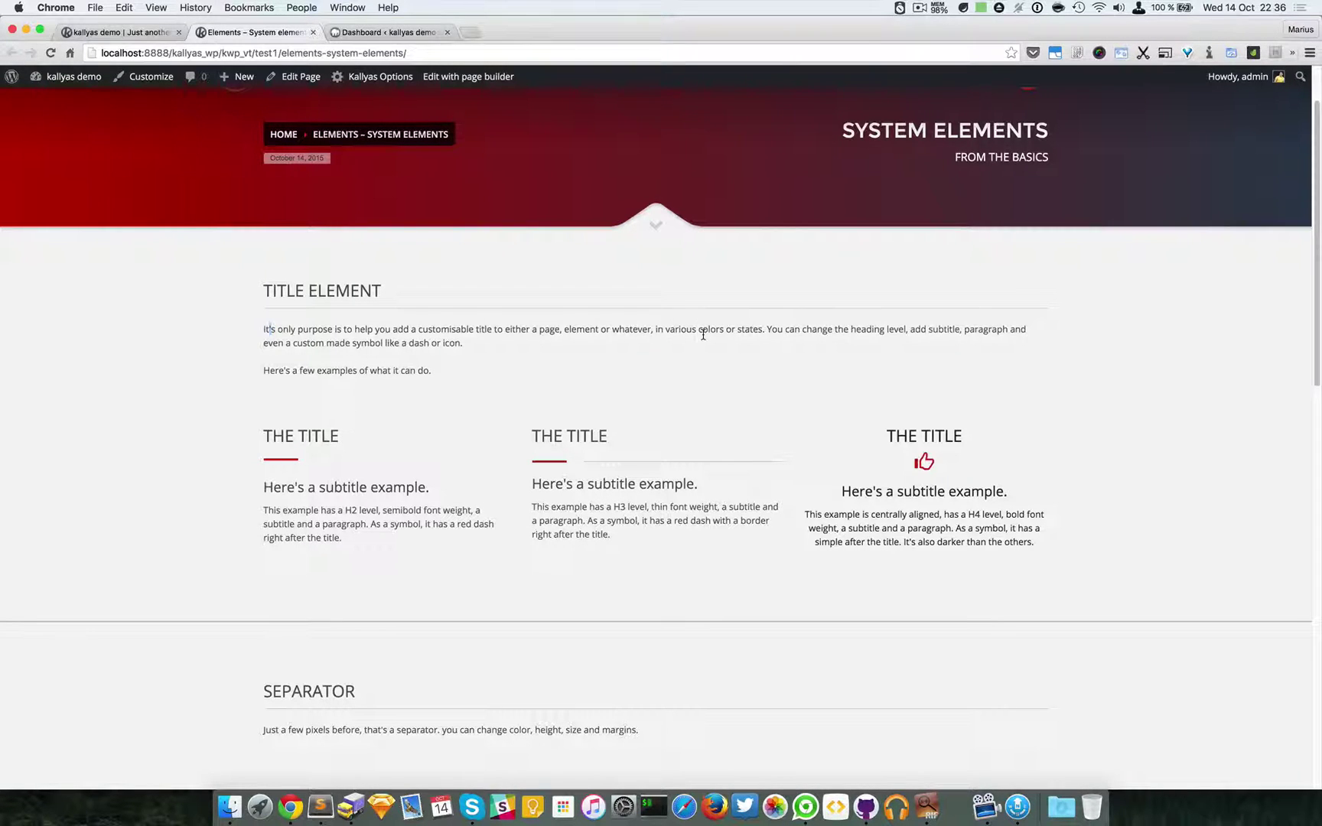
pyautogui.scroll(-1, 670, 372)
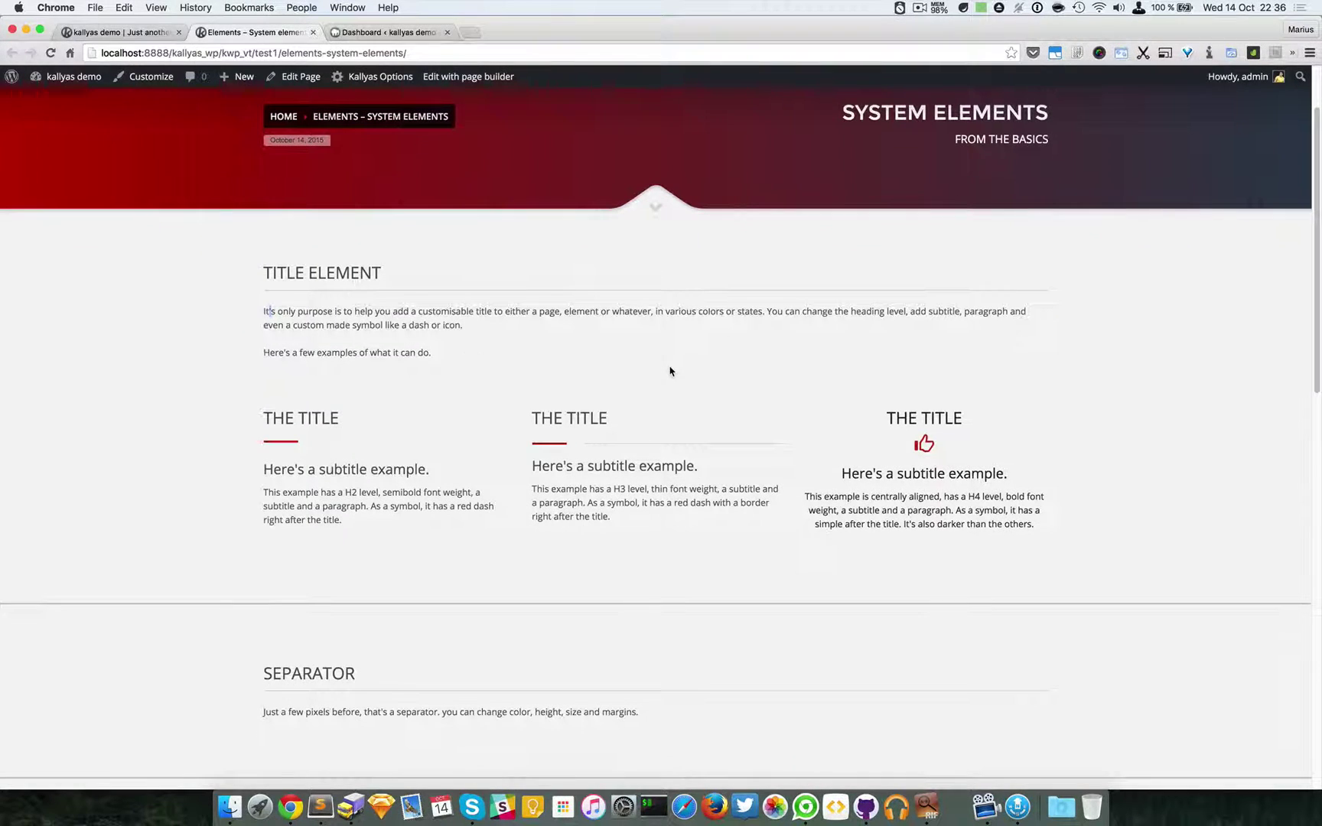
pyautogui.scroll(-1, 468, 357)
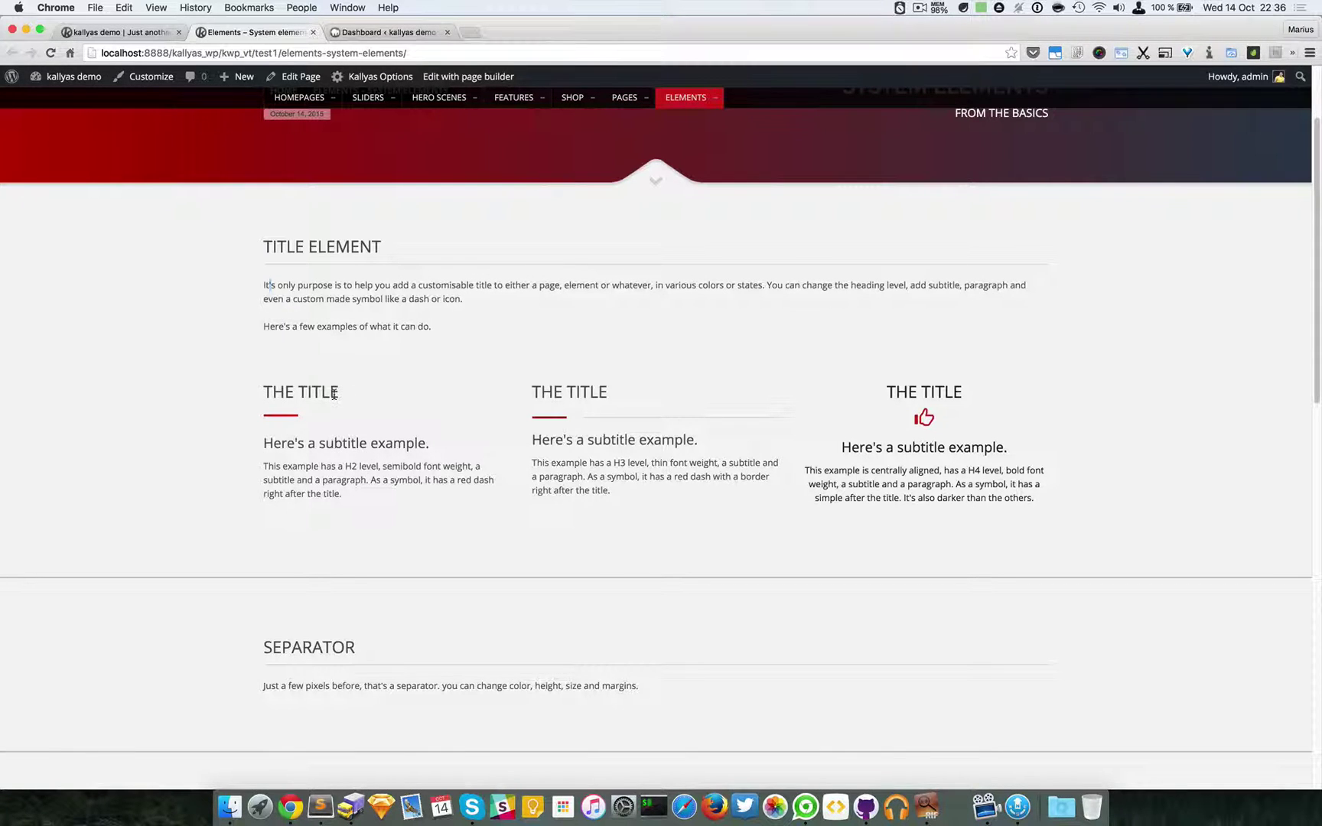
pyautogui.moveTo(402, 466); pyautogui.dragTo(467, 466)
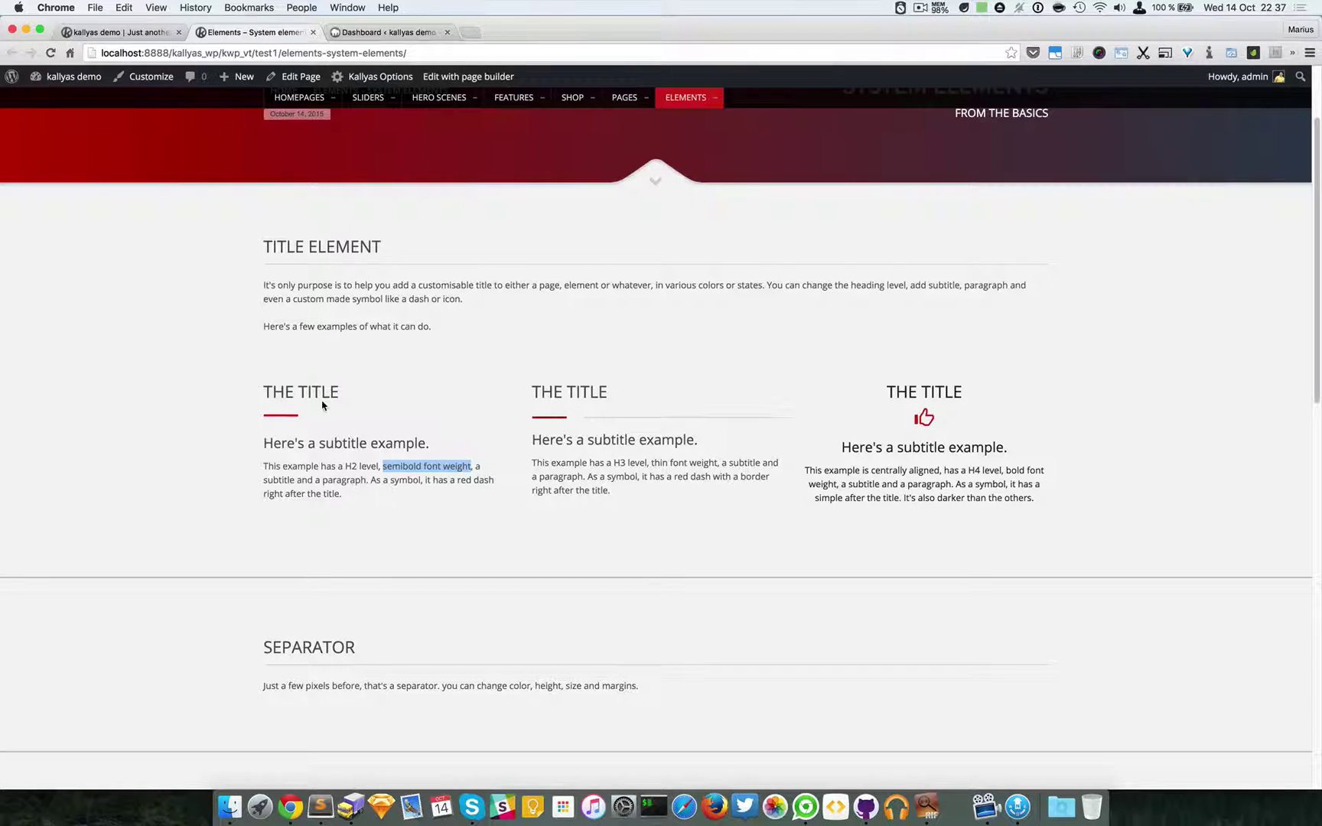
pyautogui.click(622, 474)
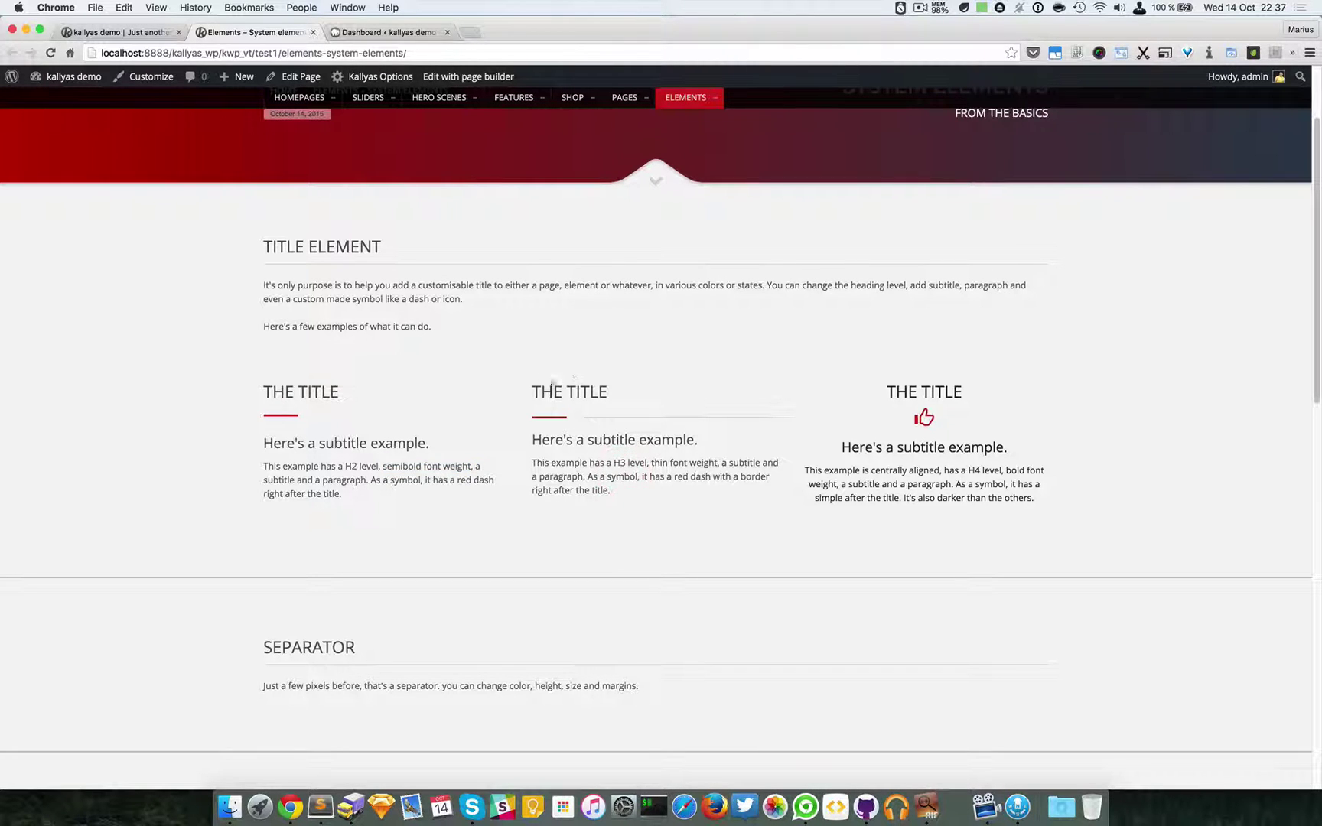
pyautogui.tripleClick(576, 391)
pyautogui.click(594, 392)
pyautogui.moveTo(946, 470); pyautogui.dragTo(1002, 470)
pyautogui.click(989, 468)
pyautogui.moveTo(888, 392)
pyautogui.mouseDown()
pyautogui.moveTo(1049, 392)
pyautogui.moveTo(886, 392)
pyautogui.mouseUp()
pyautogui.click(963, 394)
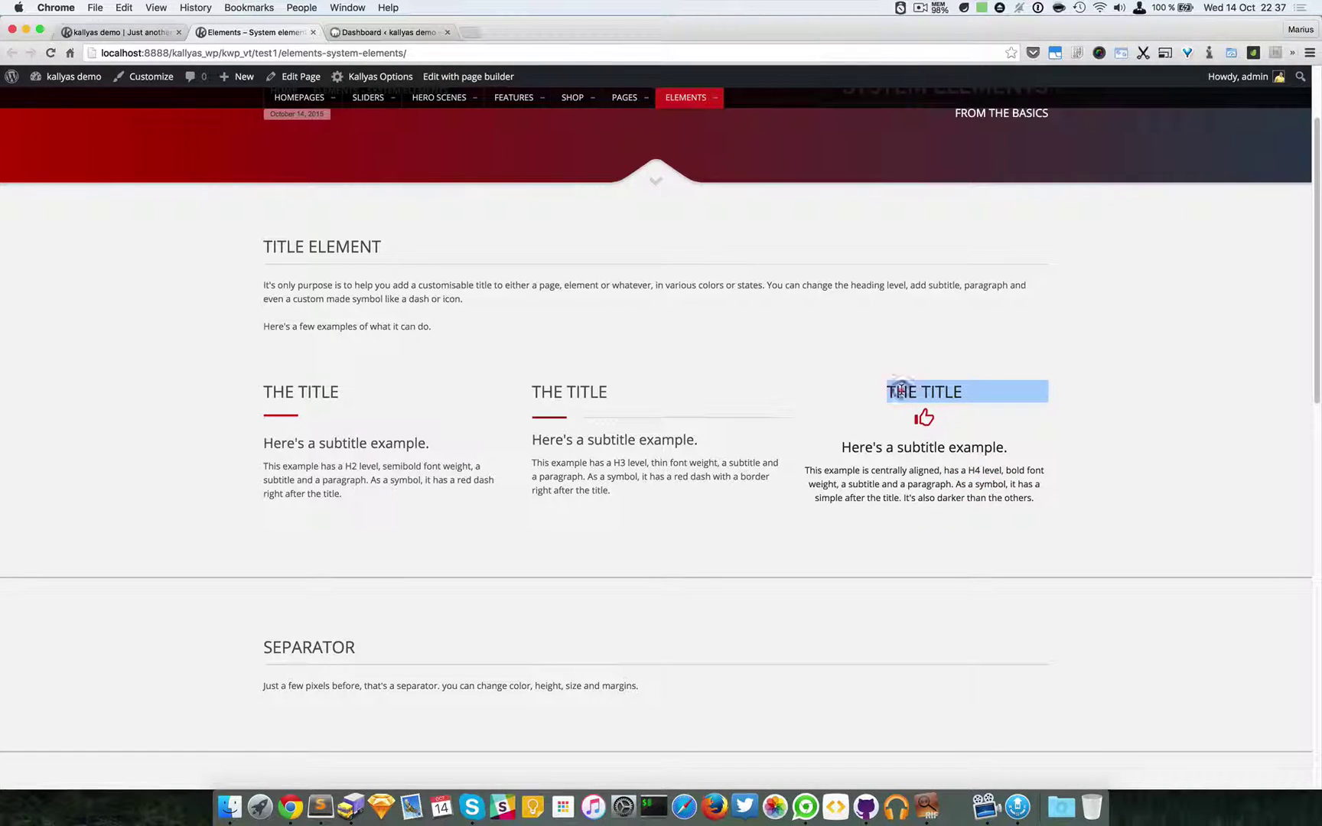
pyautogui.click(901, 390)
pyautogui.scroll(3, 902, 391)
pyautogui.scroll(-1, 900, 383)
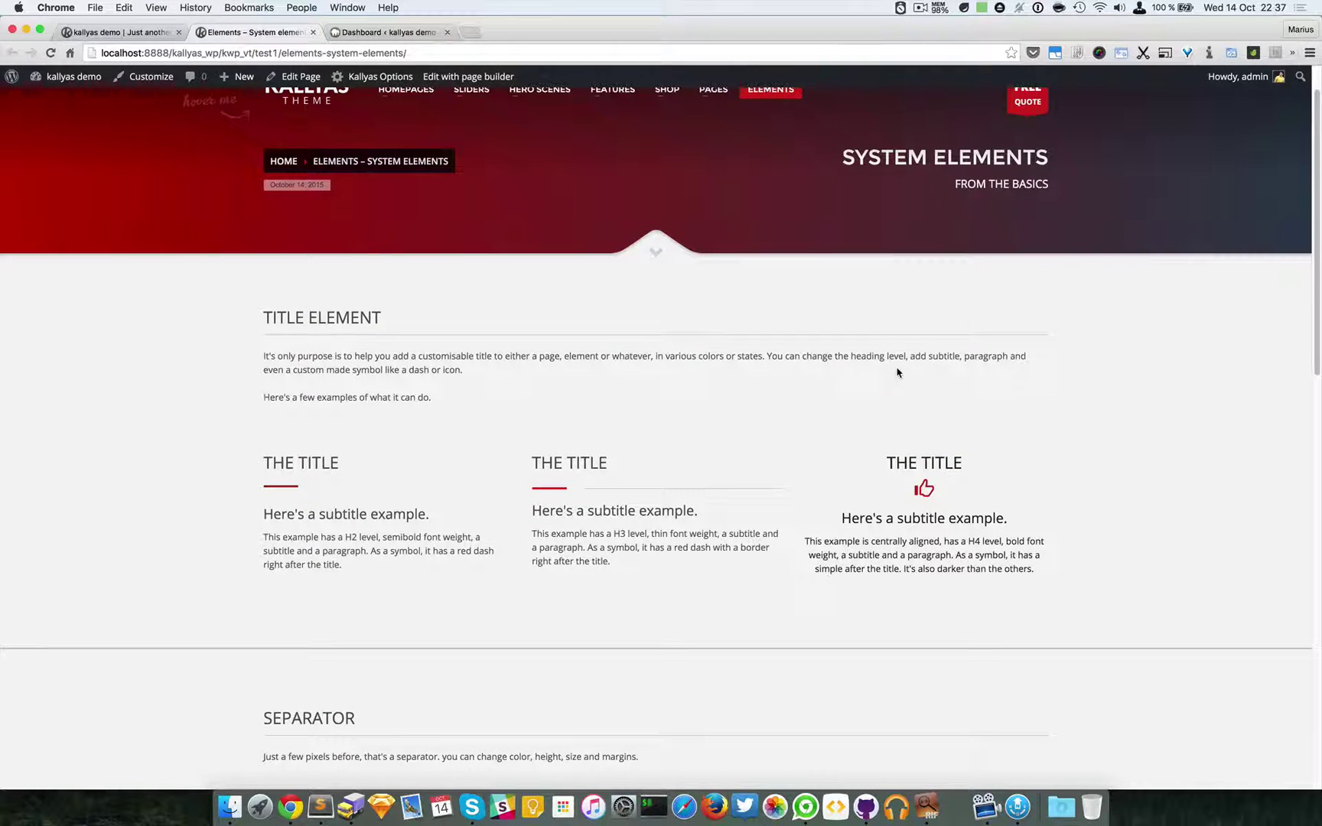
pyautogui.scroll(1, 796, 360)
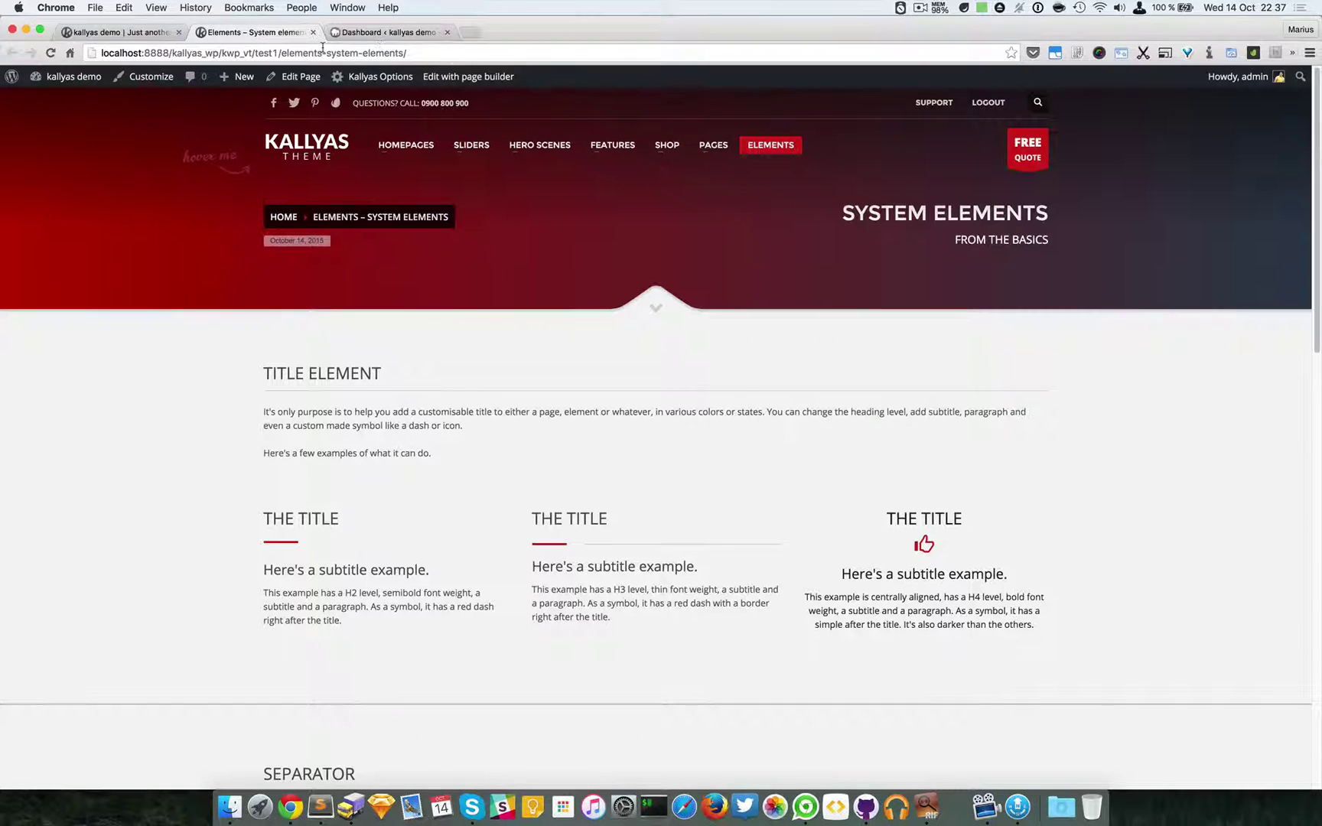
# - Open the System Elements page for editing with the page builder and locate the title examples
pyautogui.click(303, 80)
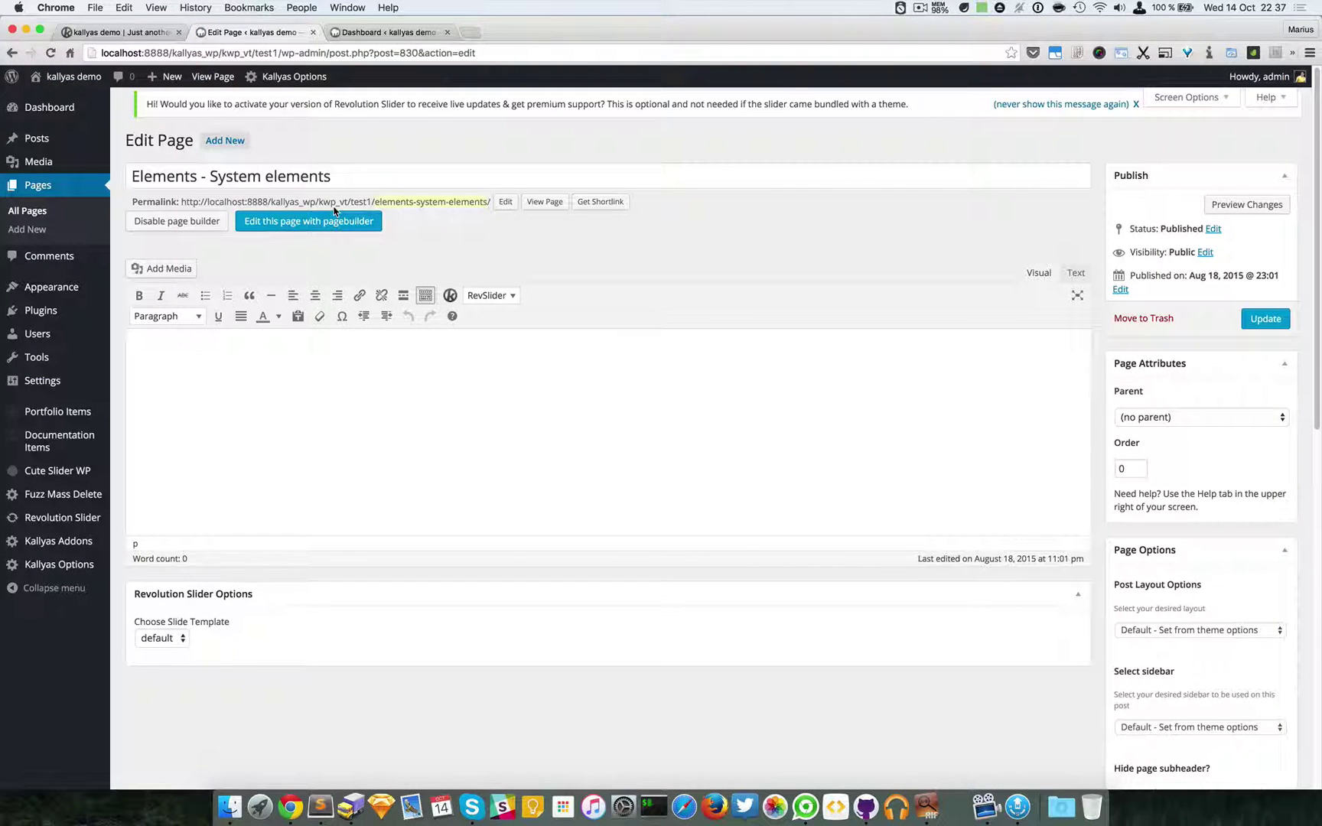
pyautogui.click(317, 222)
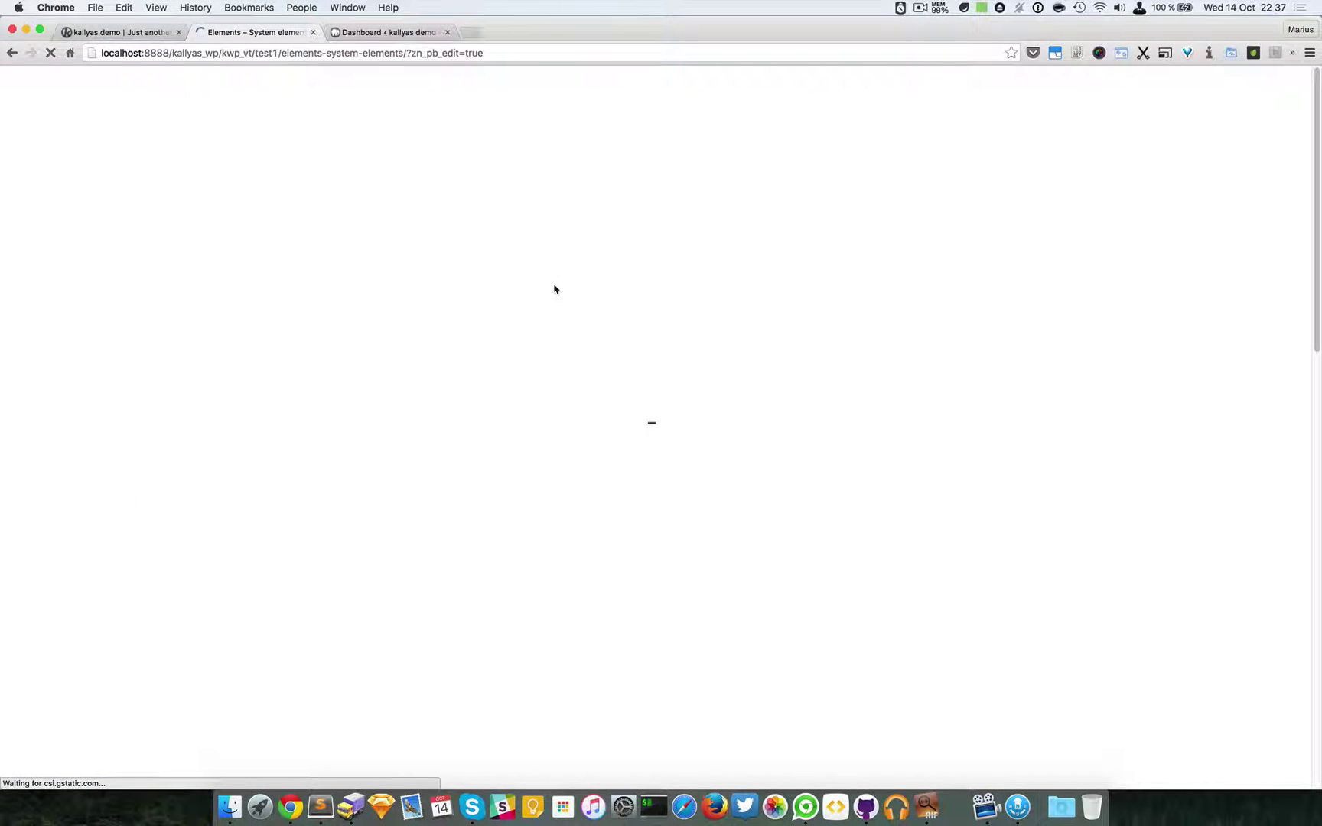
pyautogui.scroll(-5, 697, 429)
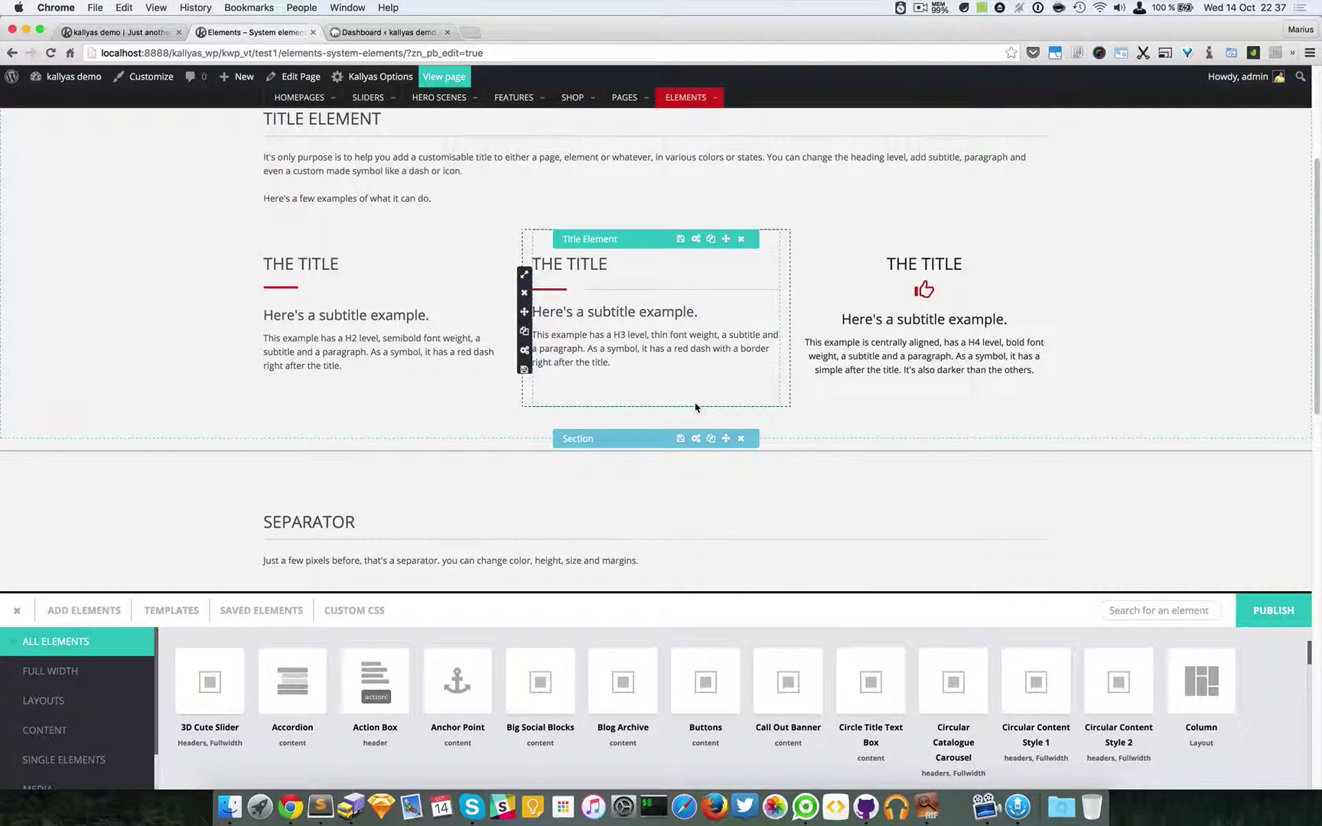
pyautogui.scroll(1, 670, 346)
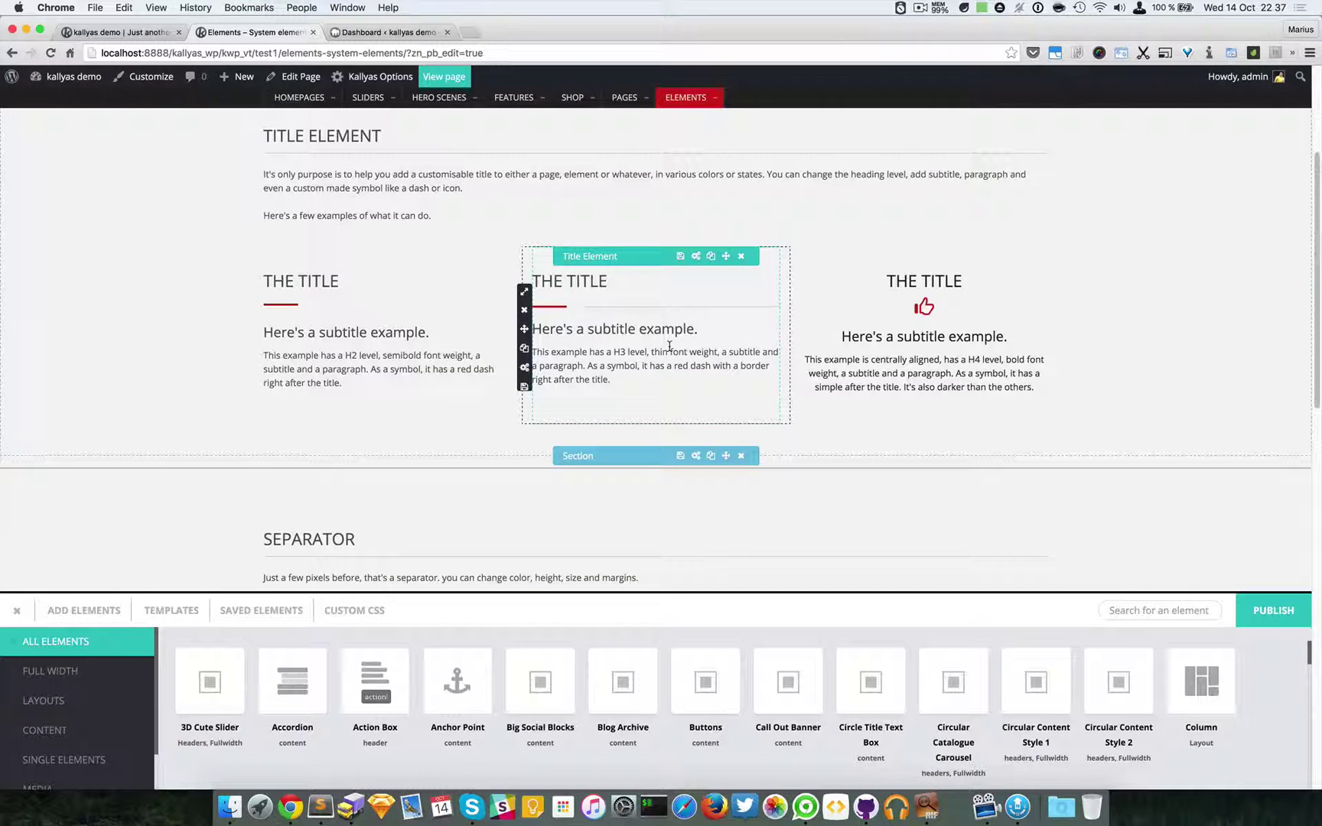
# - Create an empty 6/12-wide column below the examples by duplicating the third title's column and removing the copied title element
pyautogui.click(1183, 603)
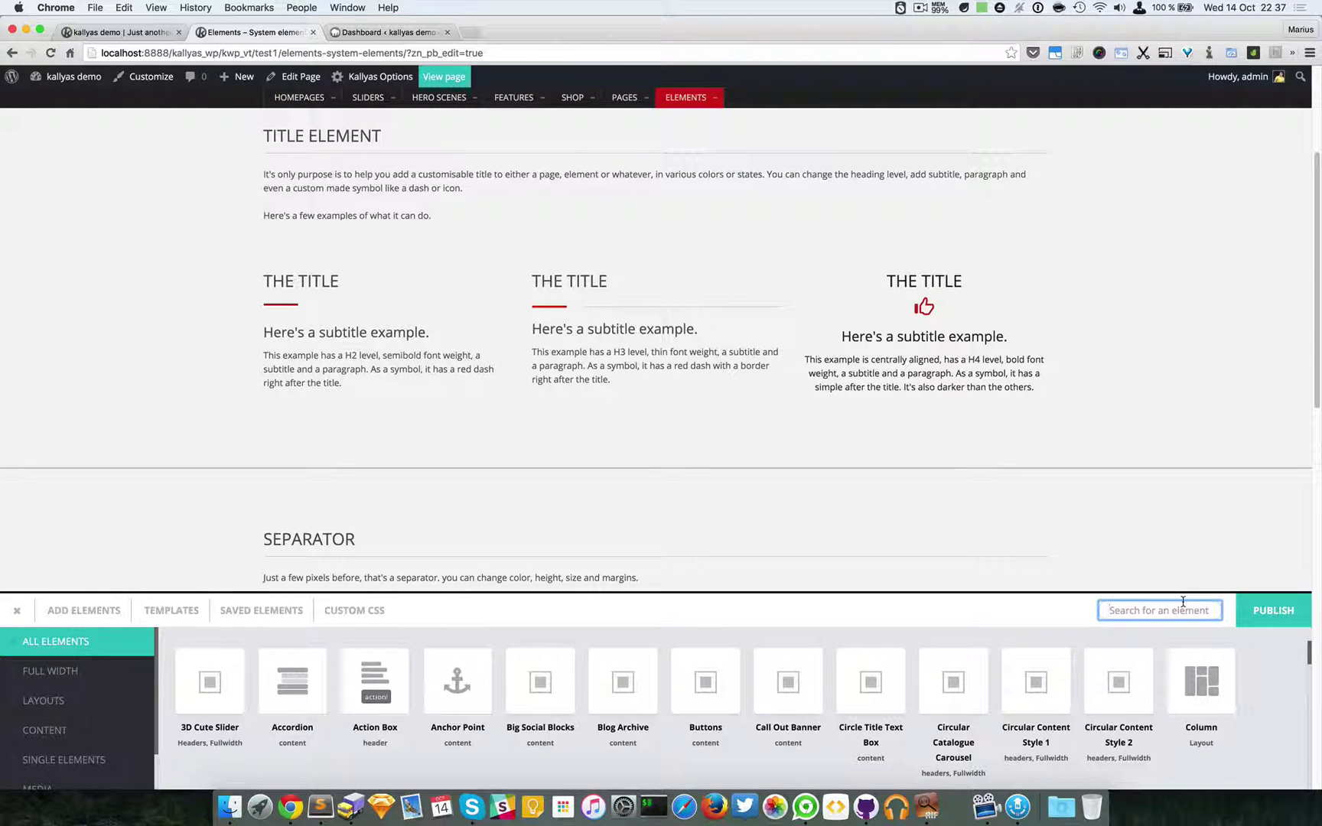
pyautogui.write('titl')
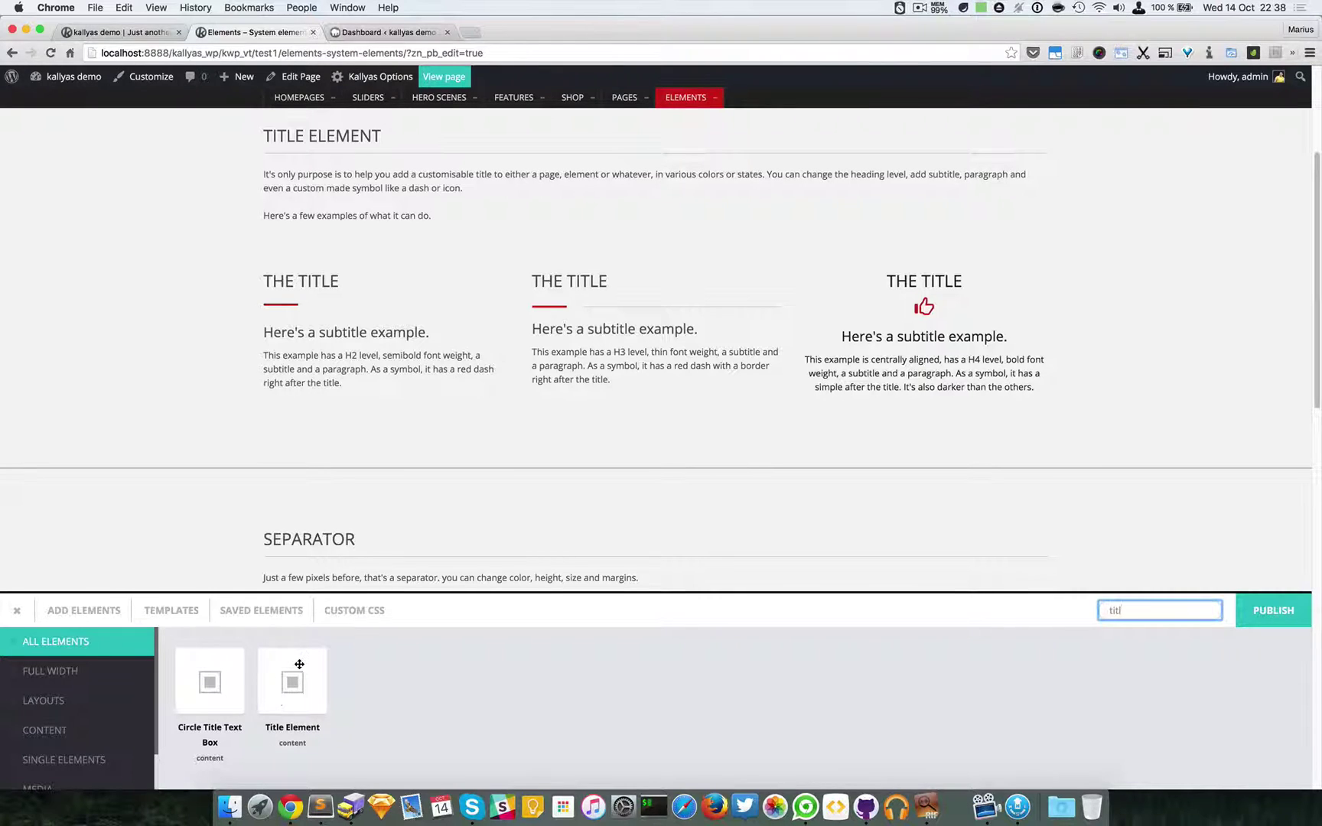
pyautogui.click(793, 352)
pyautogui.scroll(-3, 481, 449)
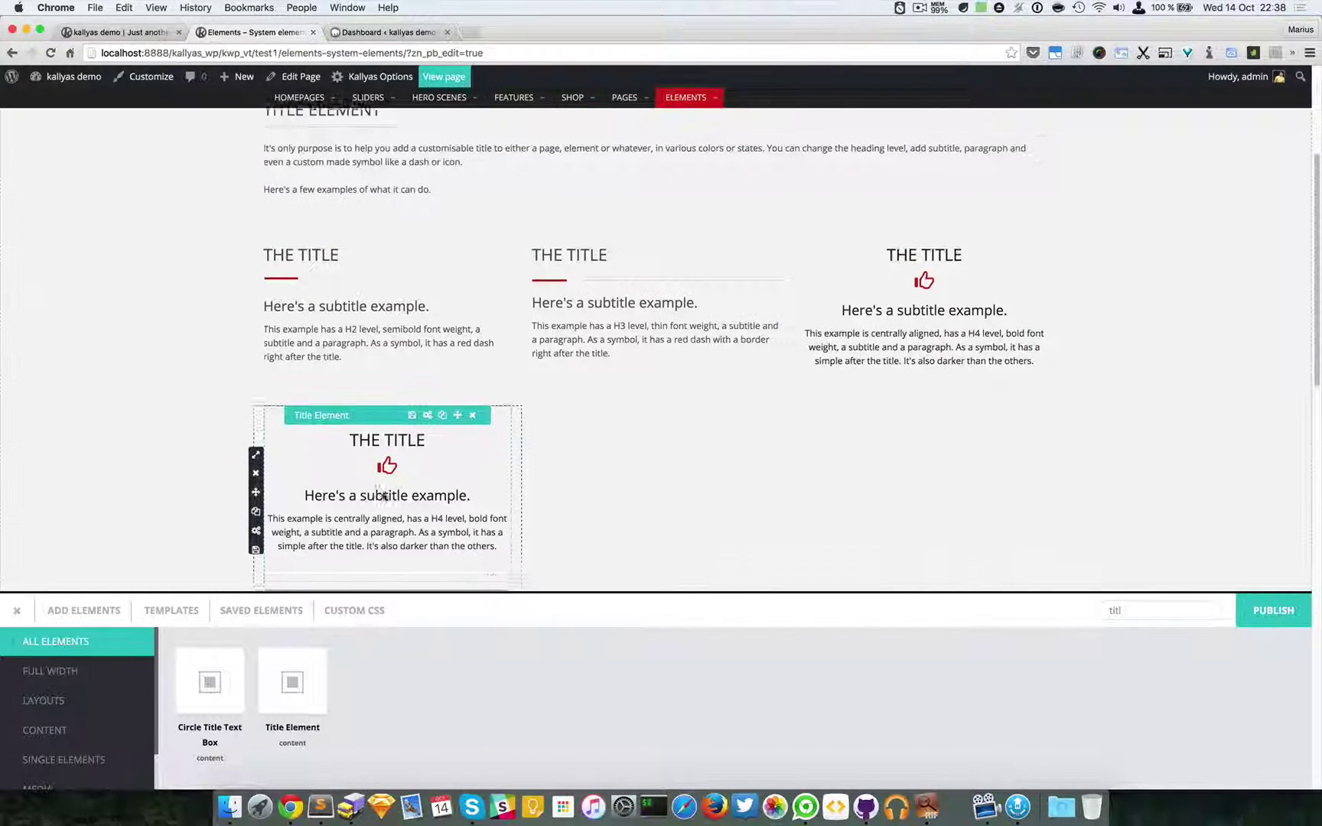
pyautogui.click(473, 356)
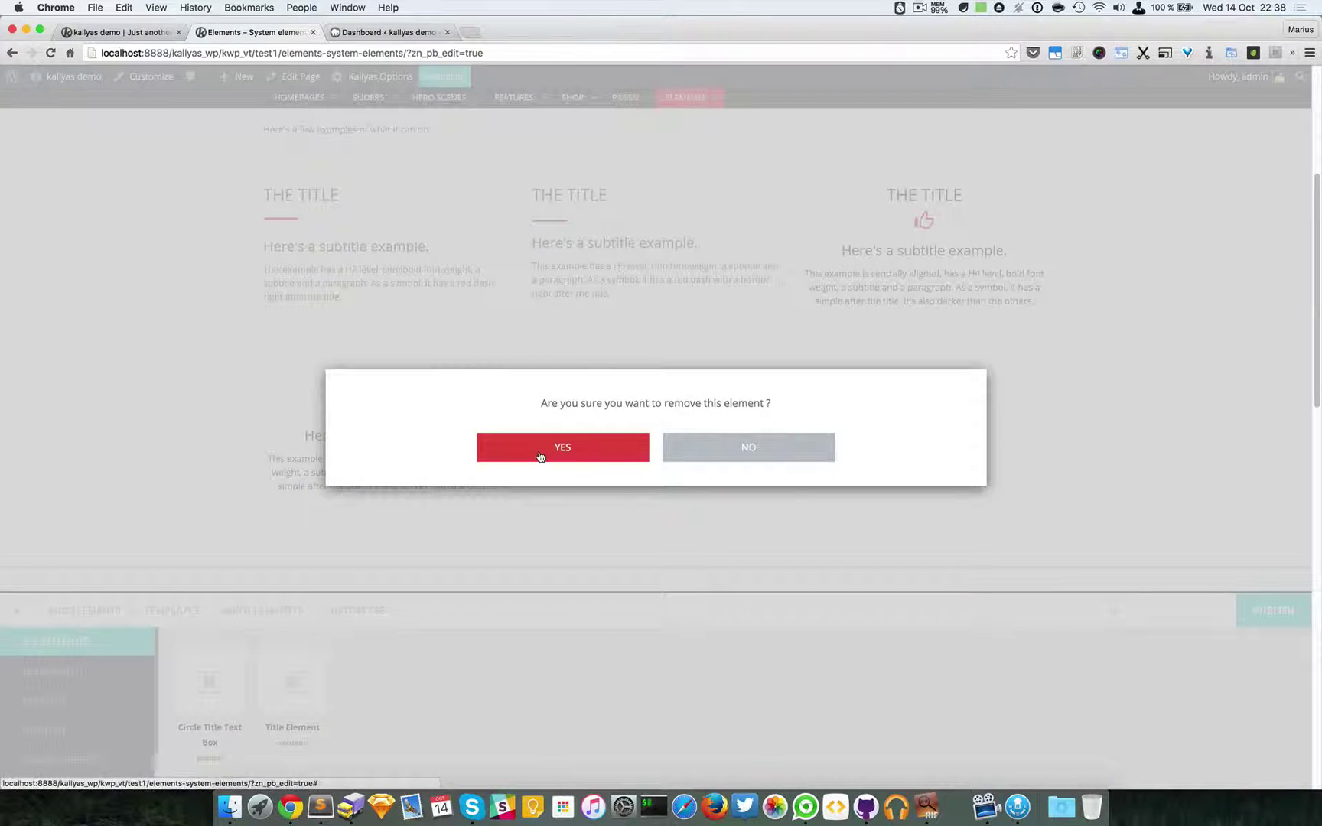
pyautogui.click(535, 450)
pyautogui.moveTo(256, 335)
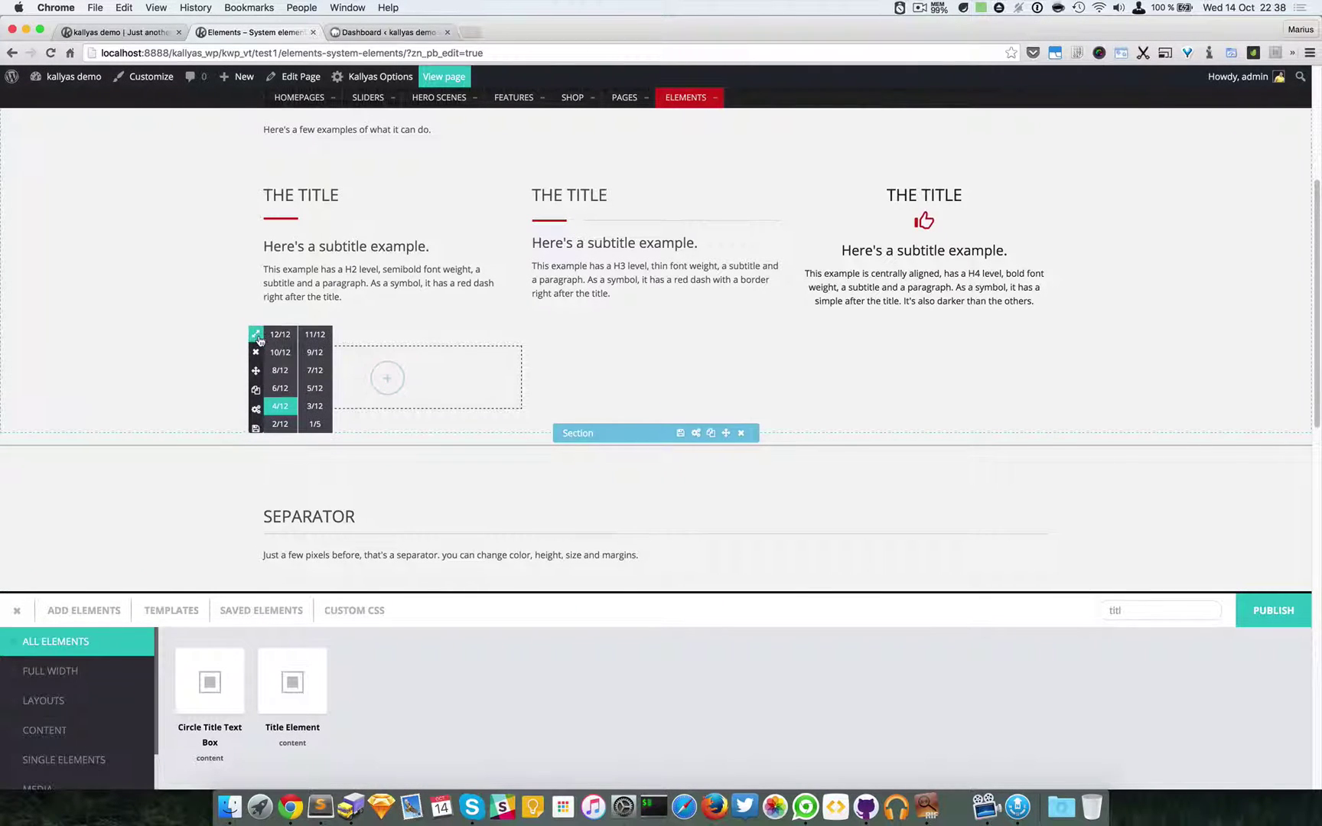
pyautogui.click(275, 388)
pyautogui.click(1190, 610)
pyautogui.press('super+a')
pyautogui.write('culu')
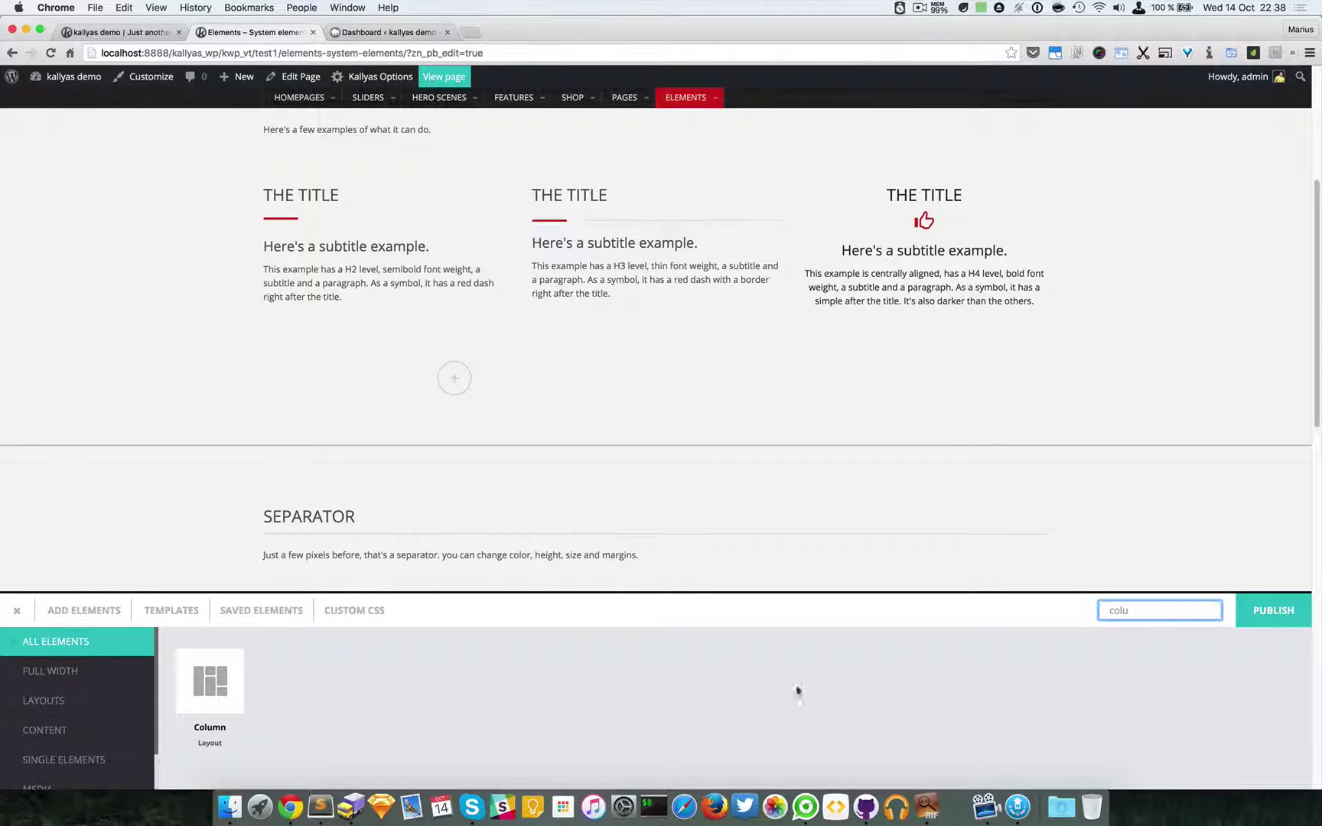
pyautogui.doubleClick(1146, 612)
pyautogui.press('BackSpace')
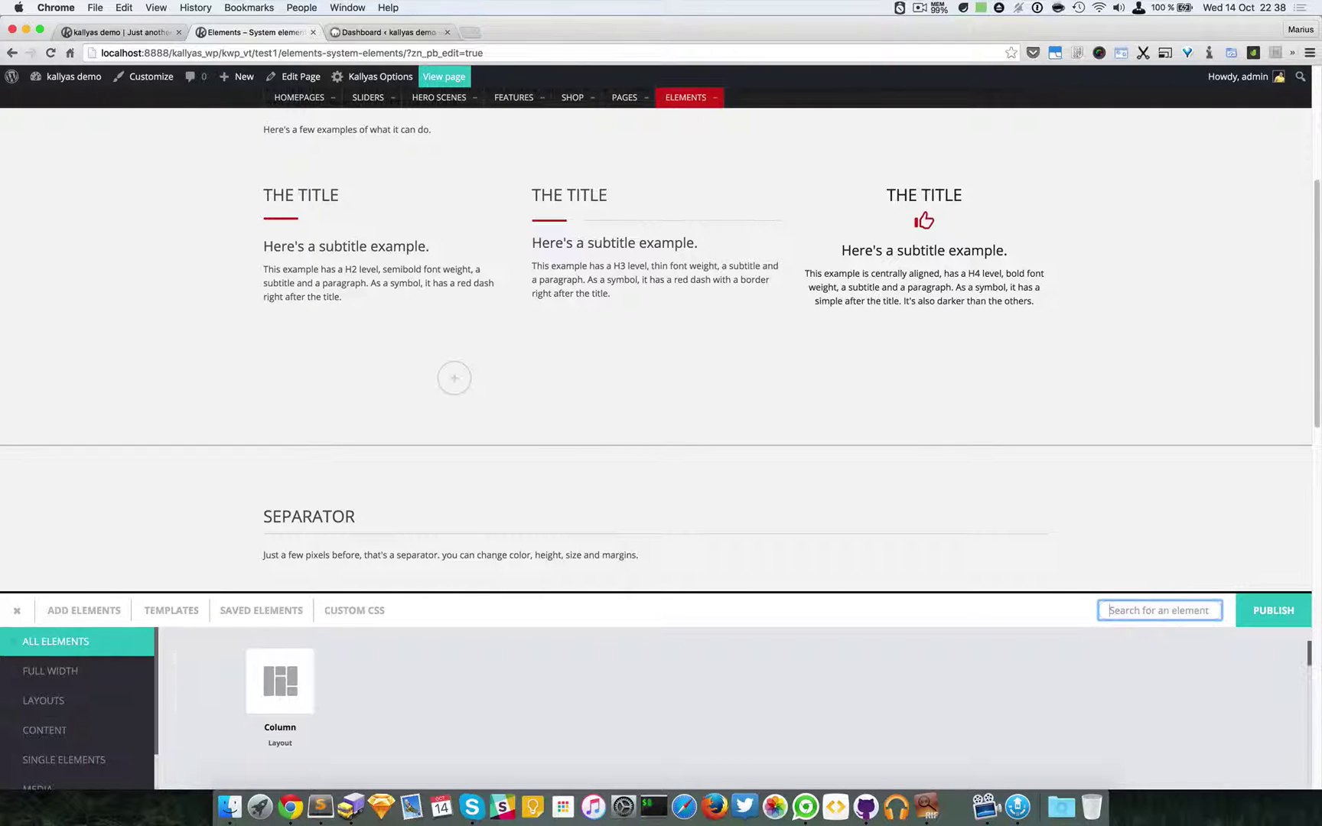
# - Search the elements for "title" and place a Title Element in the empty column
pyautogui.write('title')
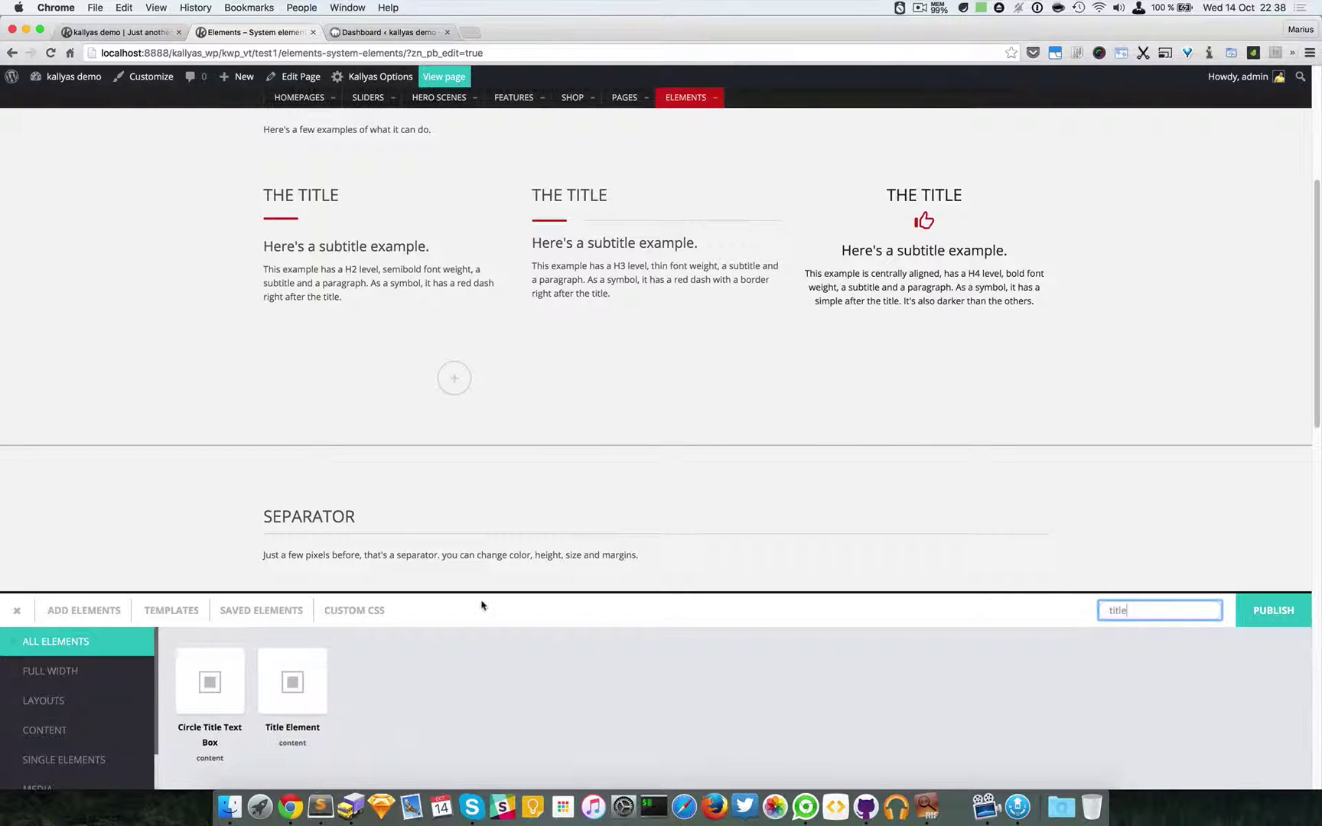
pyautogui.moveTo(292, 681); pyautogui.dragTo(494, 378)
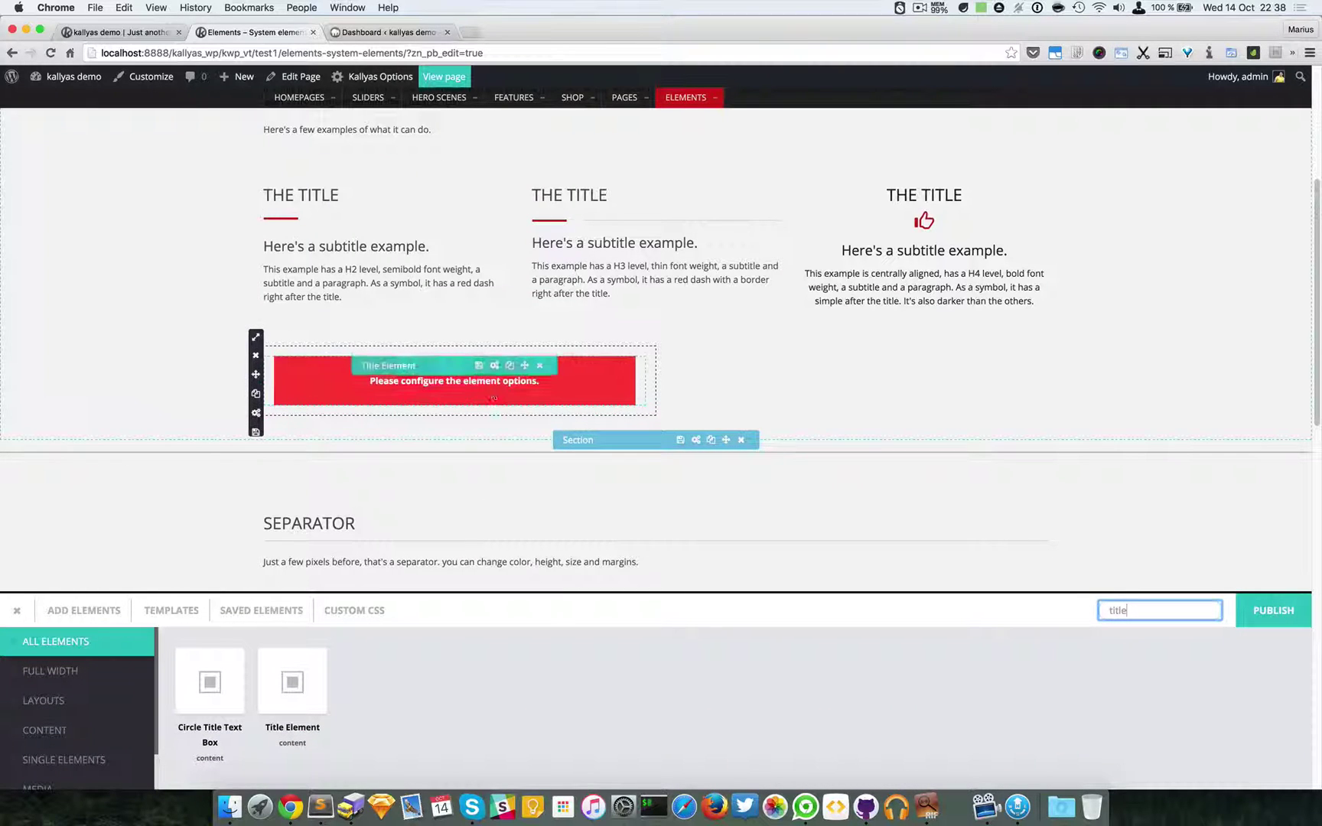
pyautogui.moveTo(256, 338)
# - Open the new Title Element's options and enter "HERE'S AN AWESOME TITLE!" as its title
pyautogui.click(494, 367)
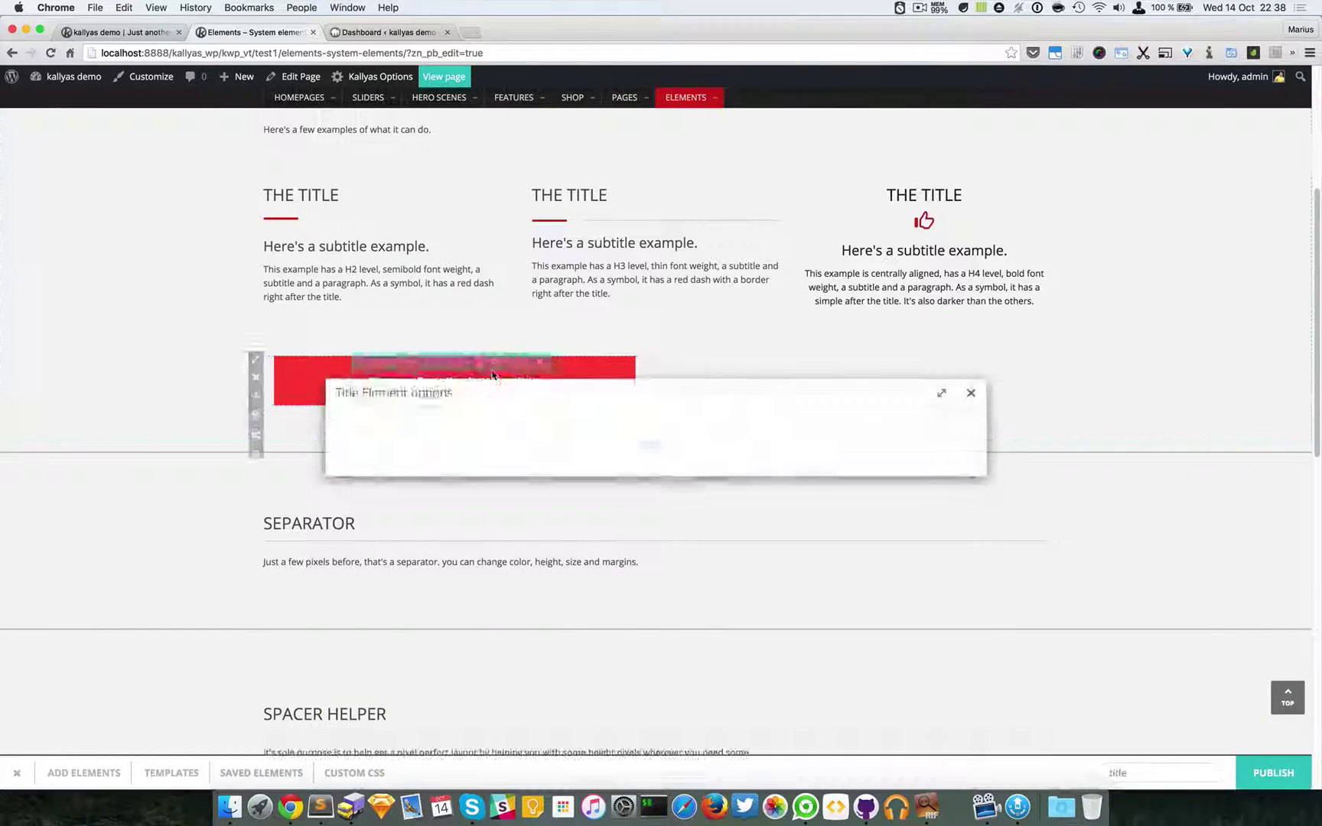
pyautogui.moveTo(516, 291); pyautogui.dragTo(576, 366)
pyautogui.scroll(-4, 762, 340)
pyautogui.scroll(1, 762, 340)
pyautogui.click(685, 516)
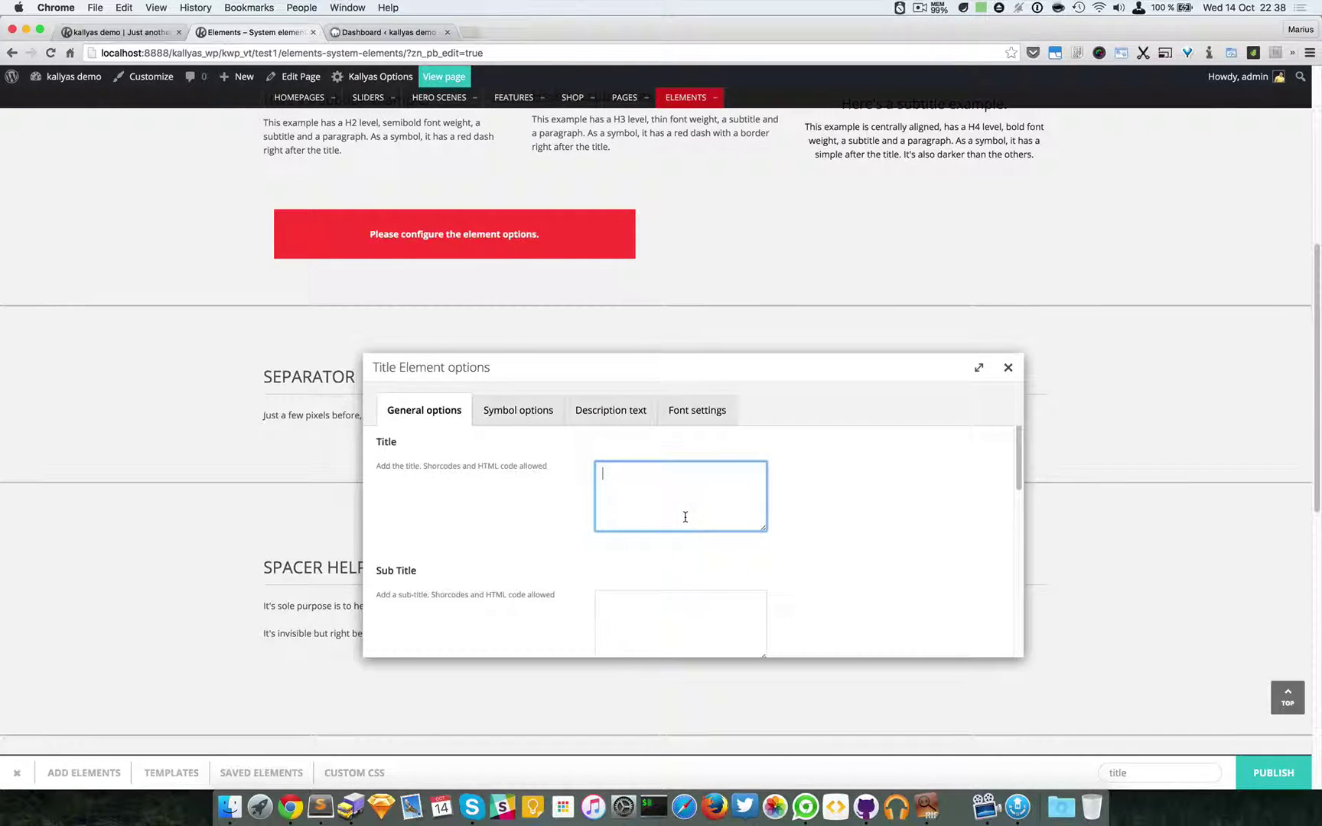
pyautogui.write("HERE'S AN AWESOME TITLE")
# - Enter "YEAH, THE SUBTITLE TOO!" as the Title Element's subtitle
pyautogui.scroll(-5, 618, 533)
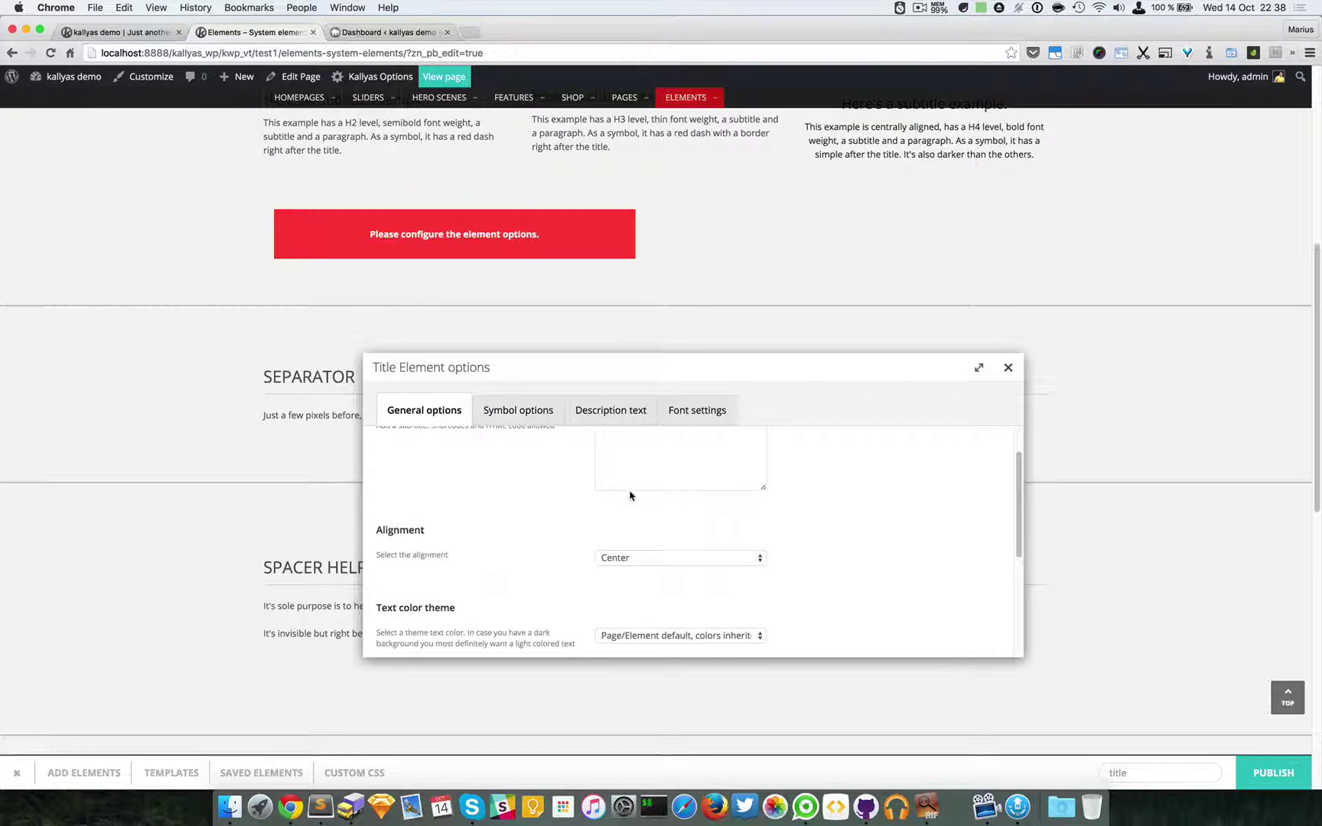
pyautogui.scroll(2, 641, 508)
pyautogui.click(647, 523)
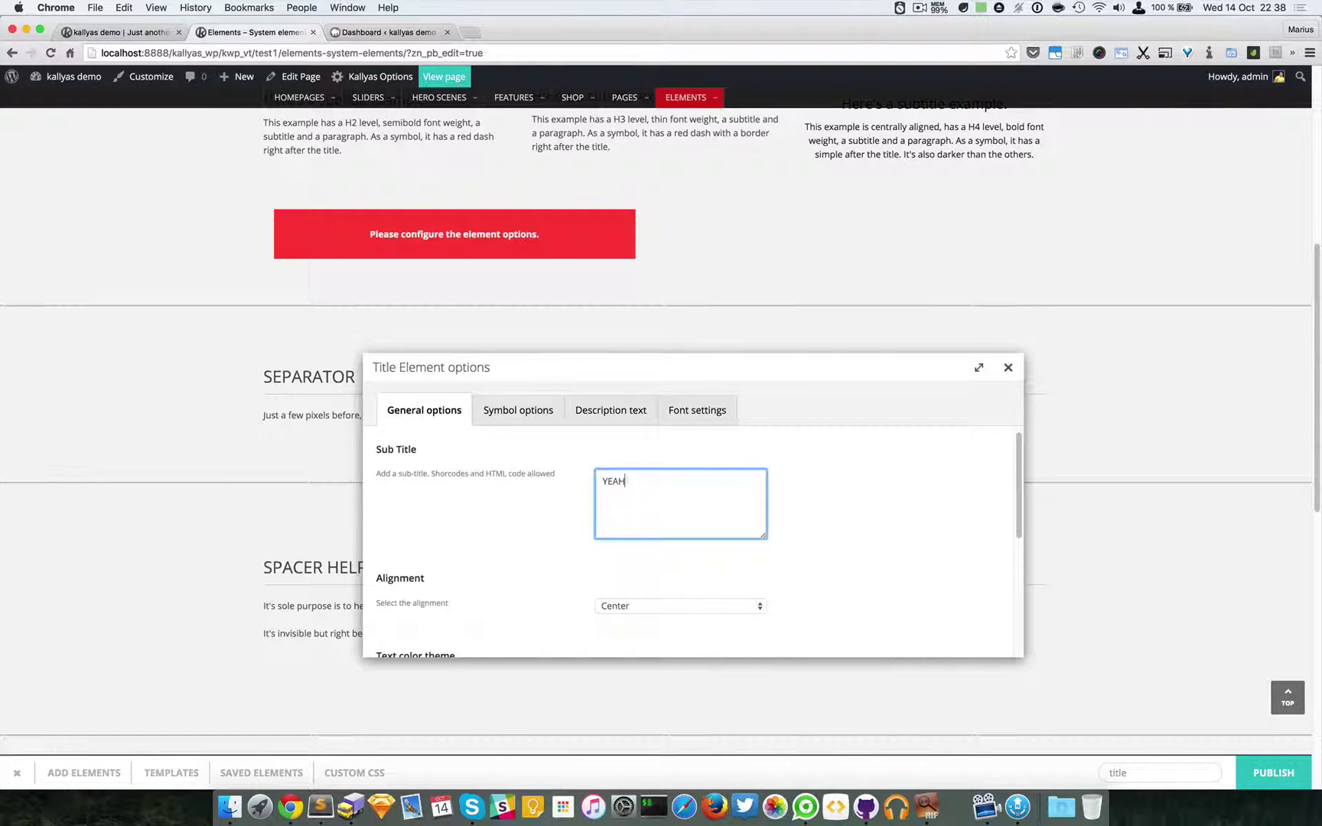
pyautogui.write('YEAH, THE SUBTITLE TOO')
pyautogui.scroll(2, 838, 513)
pyautogui.scroll(-3, 842, 518)
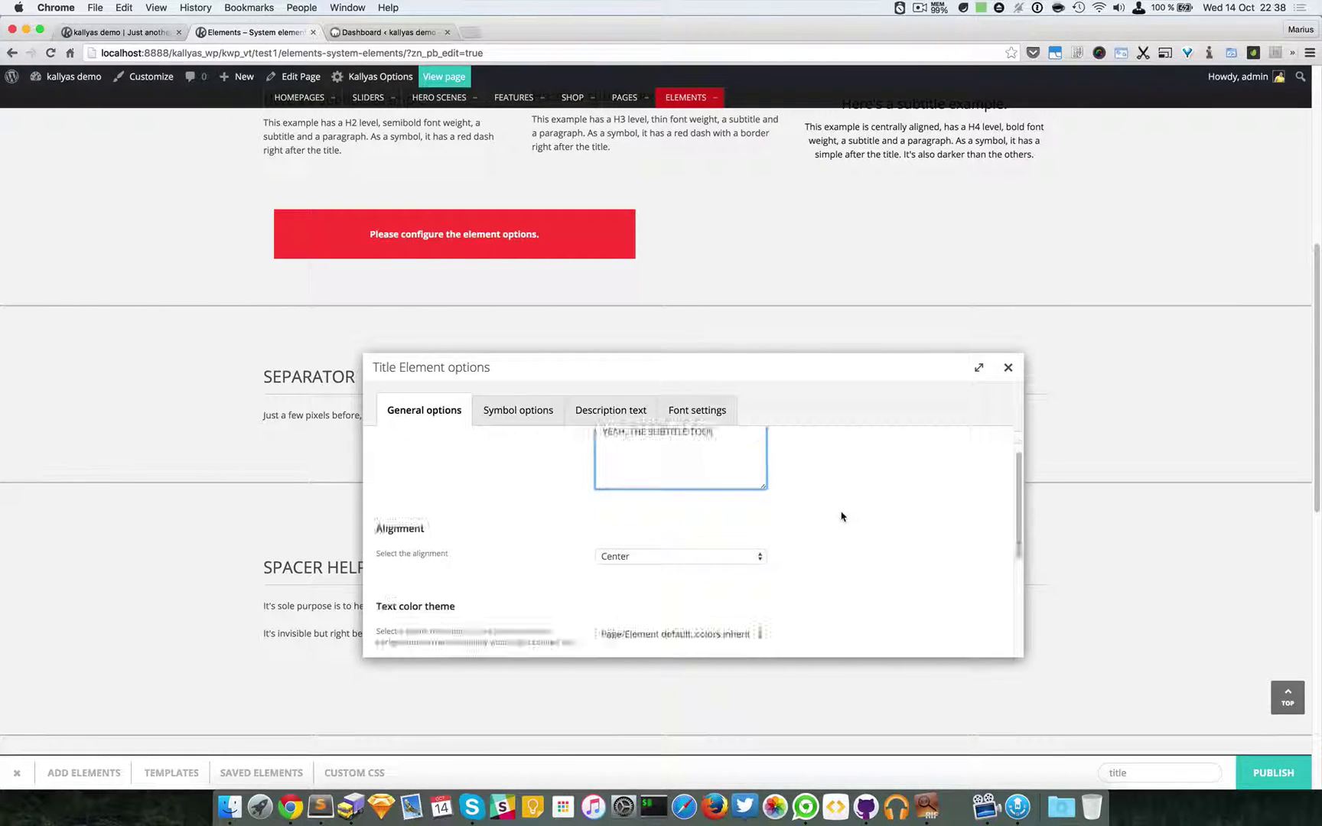
pyautogui.scroll(3, 842, 517)
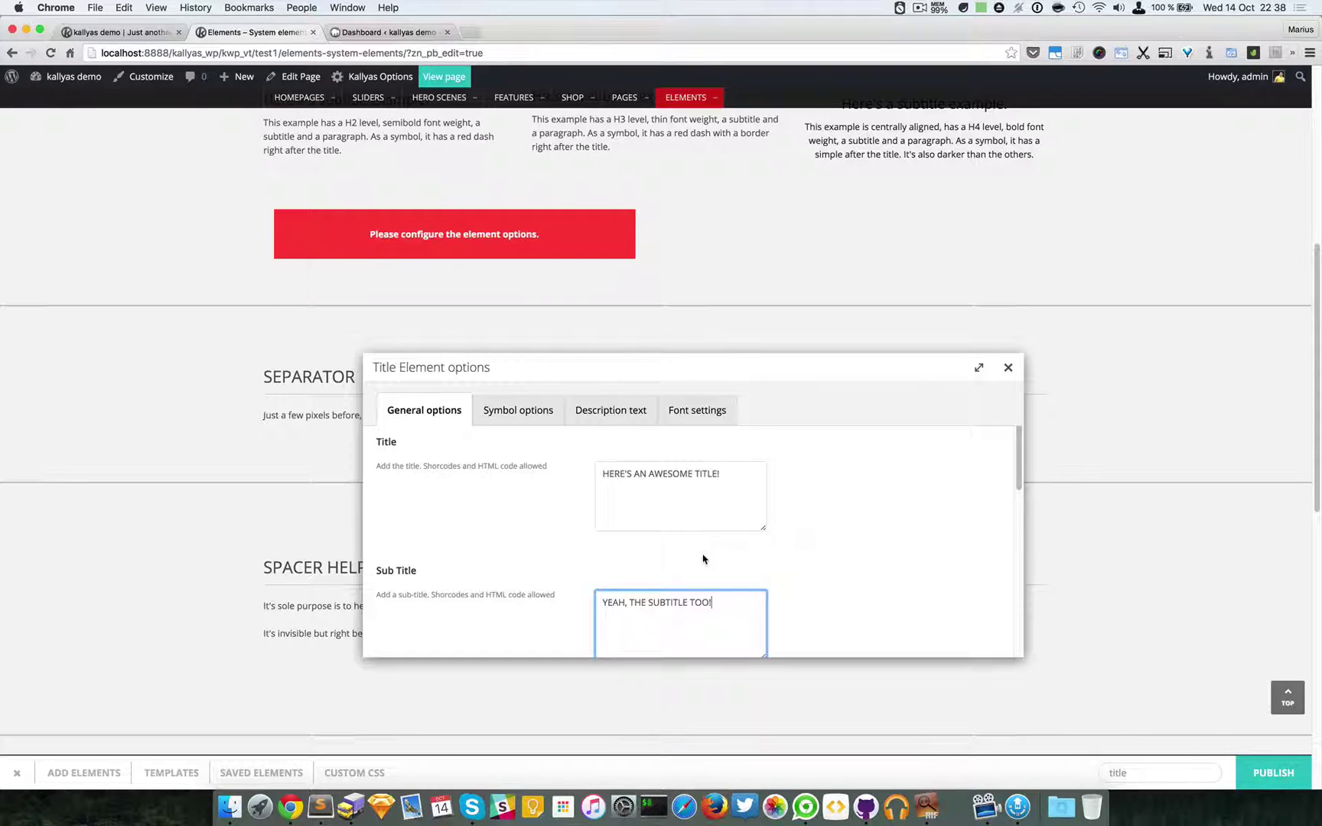
# - Set the Title Element's alignment to Left
pyautogui.scroll(-1, 735, 550)
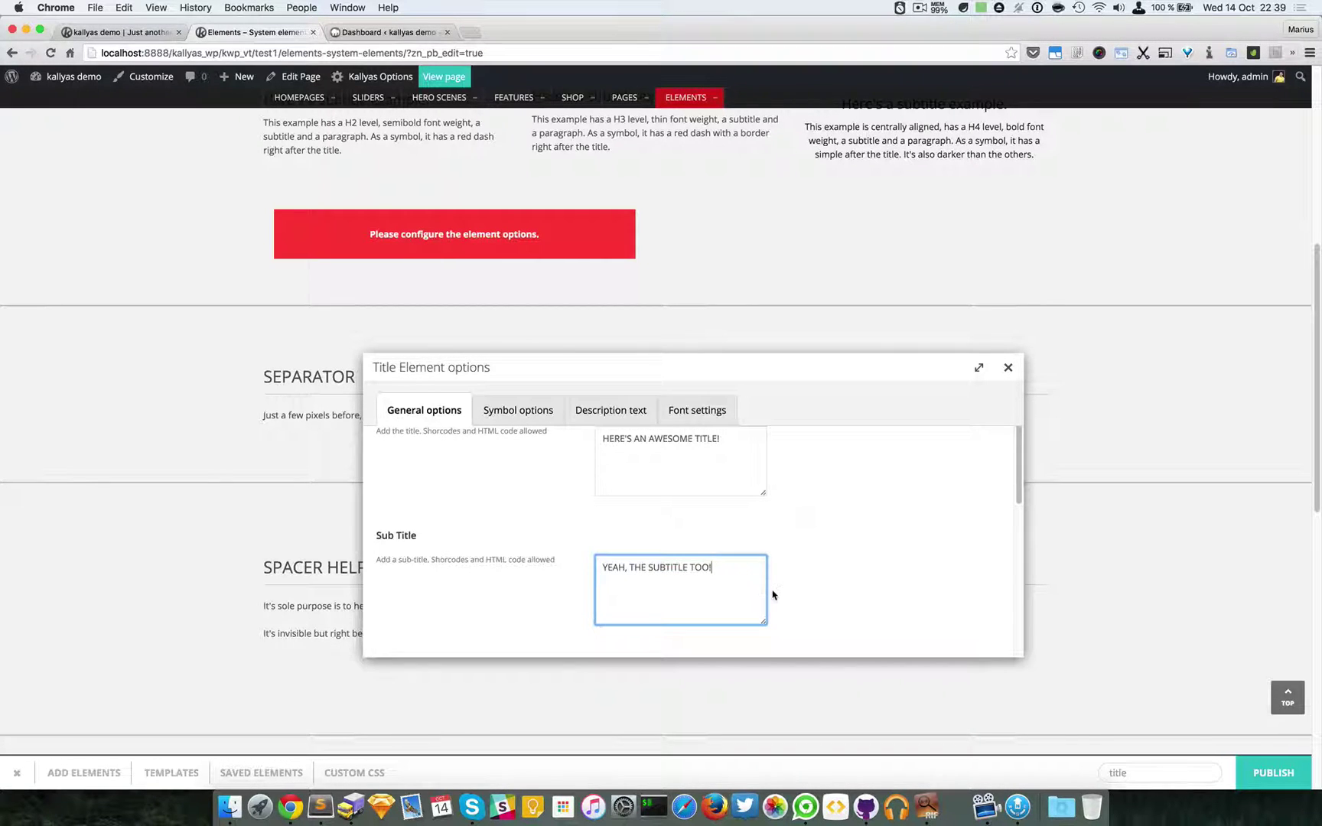
pyautogui.scroll(-5, 859, 564)
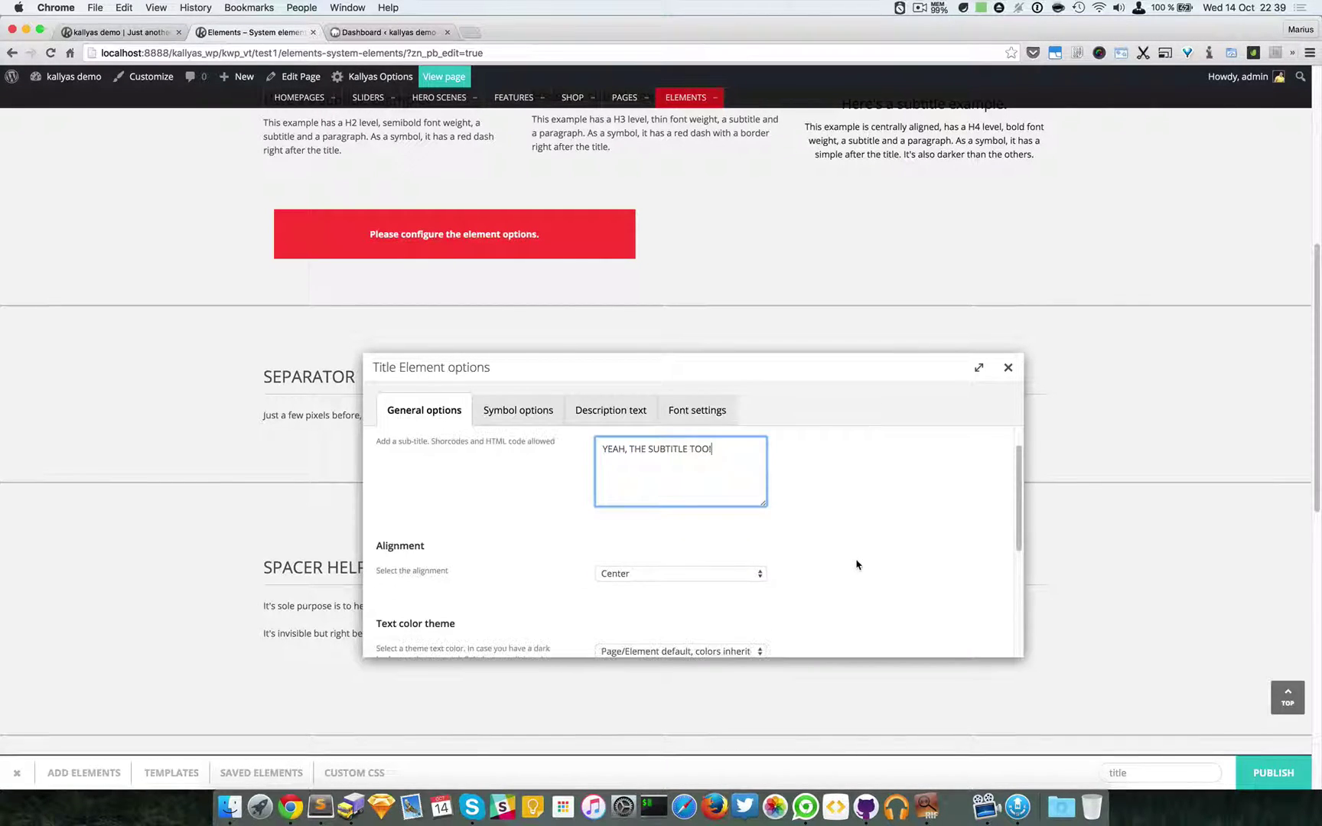
pyautogui.scroll(-2, 857, 565)
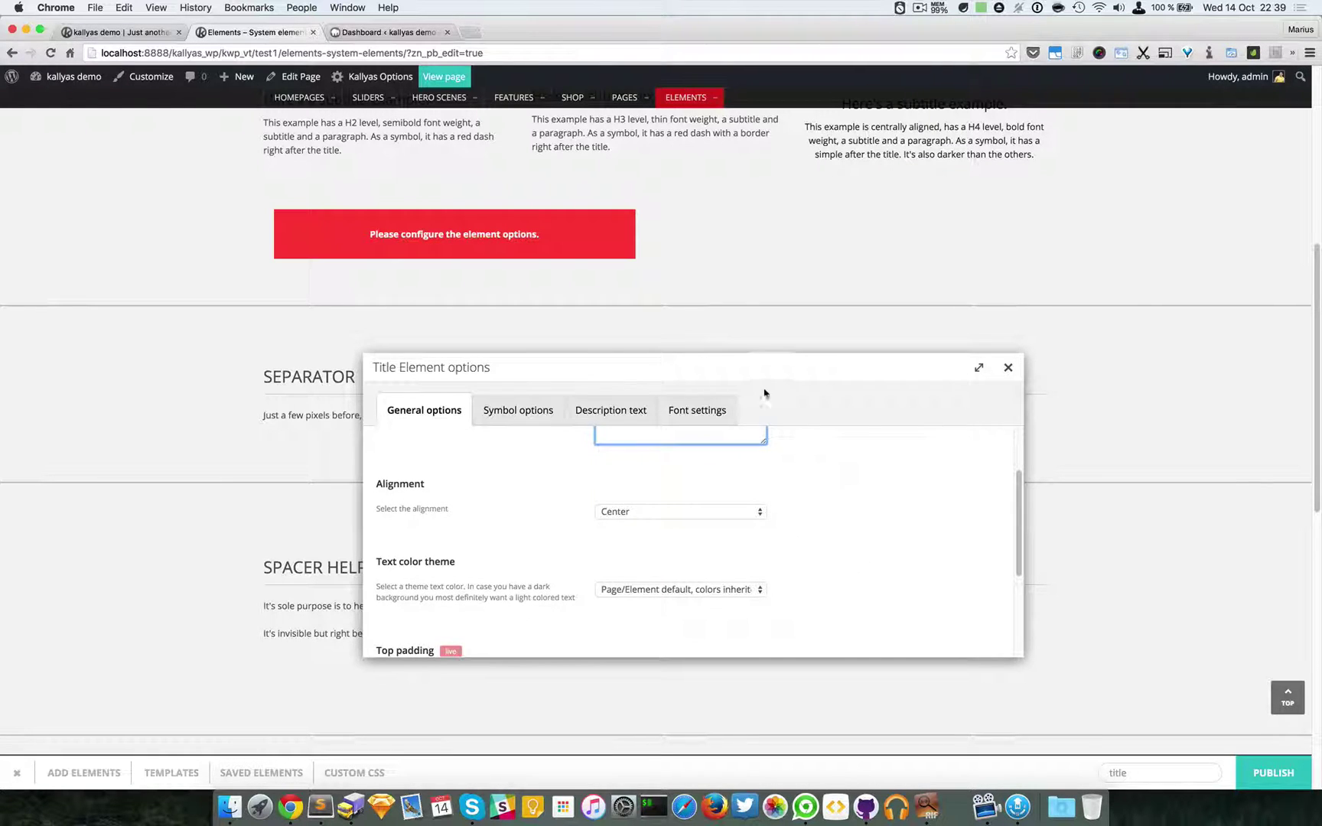
pyautogui.moveTo(763, 388); pyautogui.dragTo(800, 432)
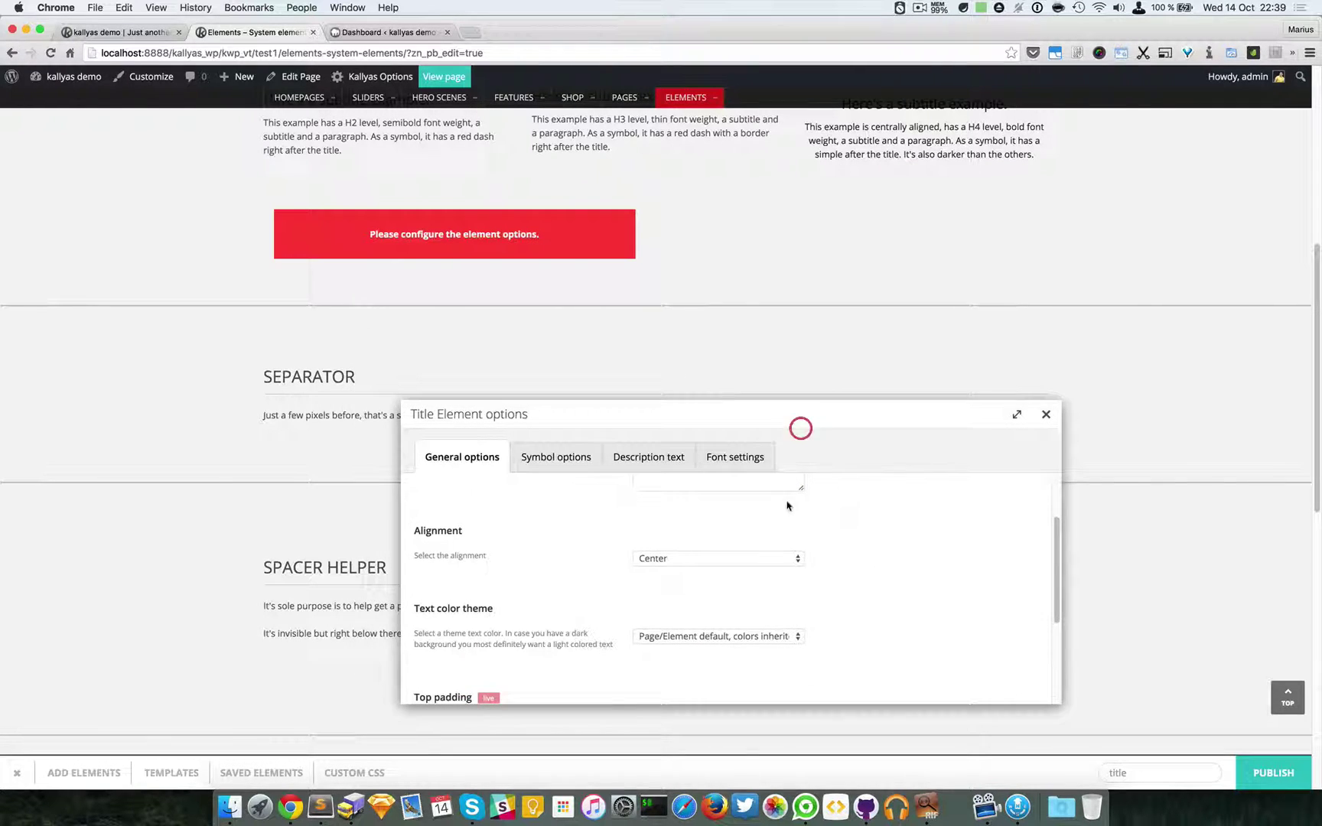
pyautogui.click(716, 564)
pyautogui.click(704, 569)
# - Examine the Title Element's text color theme choices and the font color settings for its title and subtitle
pyautogui.scroll(-5, 711, 583)
pyautogui.scroll(1, 511, 534)
pyautogui.click(737, 563)
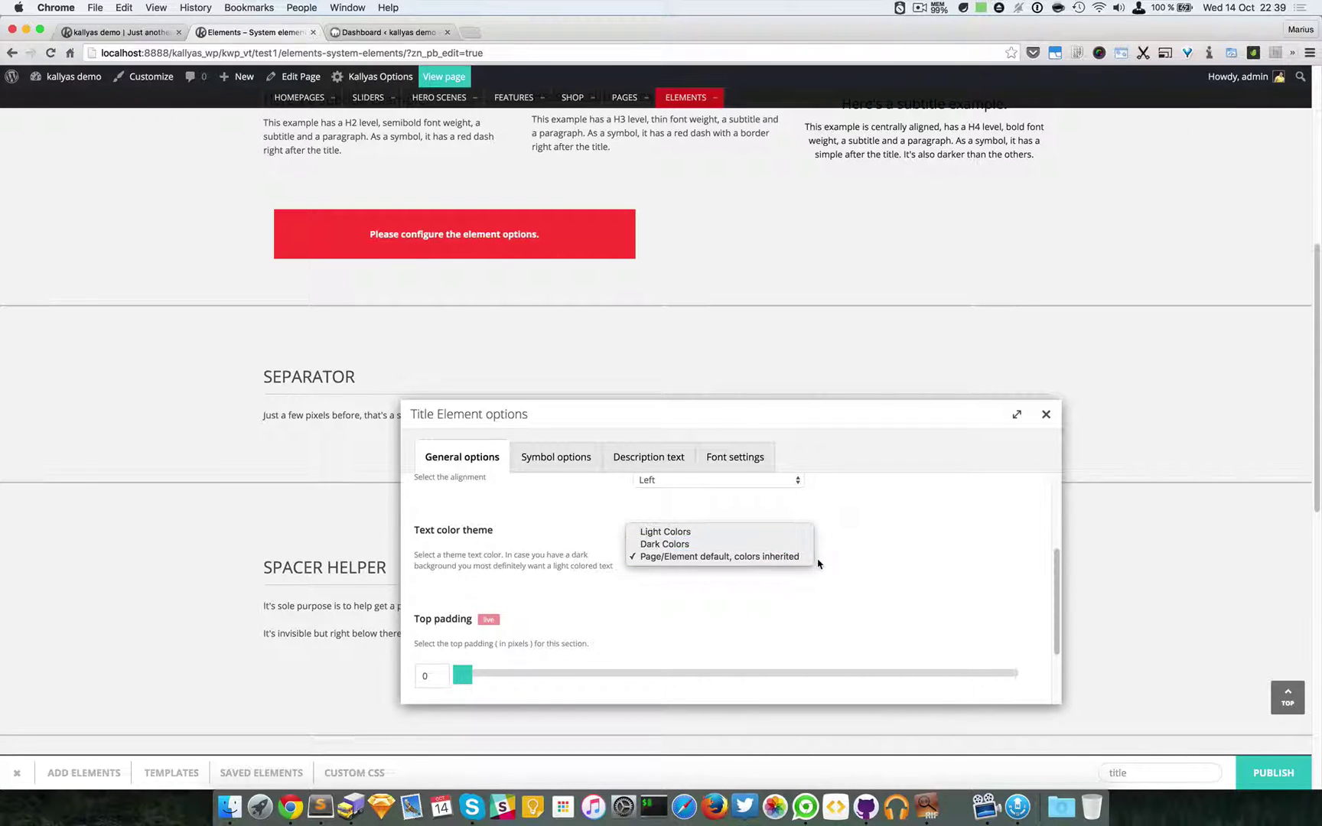
pyautogui.click(903, 559)
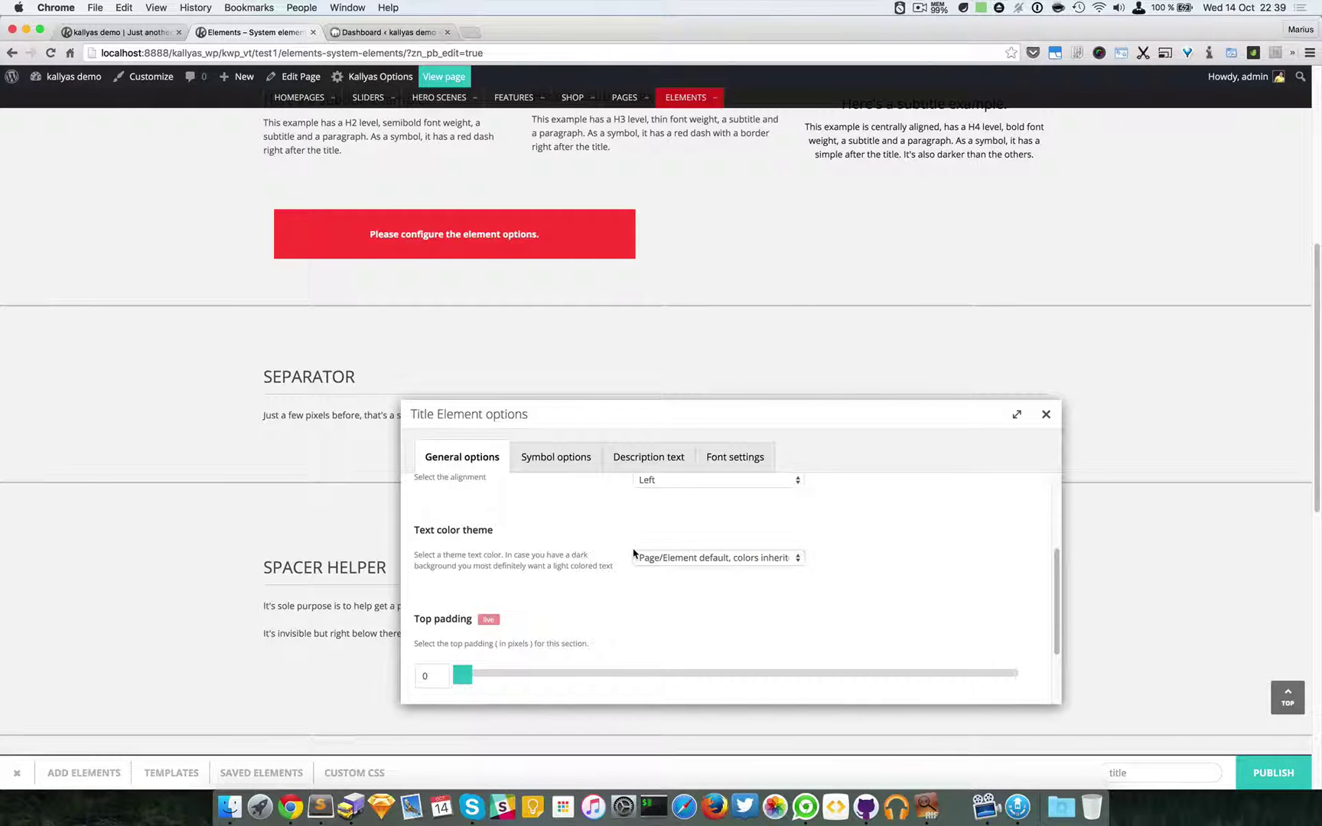
pyautogui.click(704, 562)
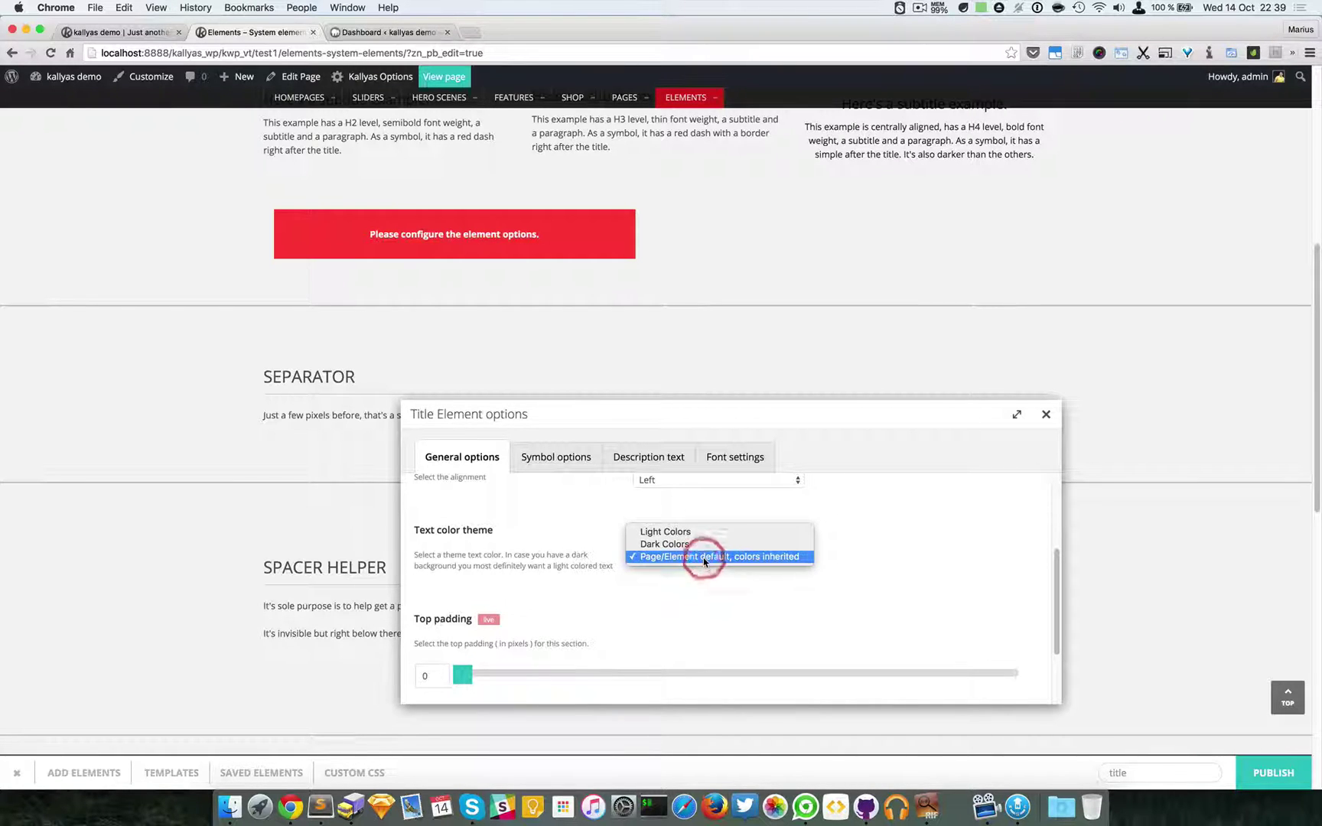
pyautogui.click(904, 584)
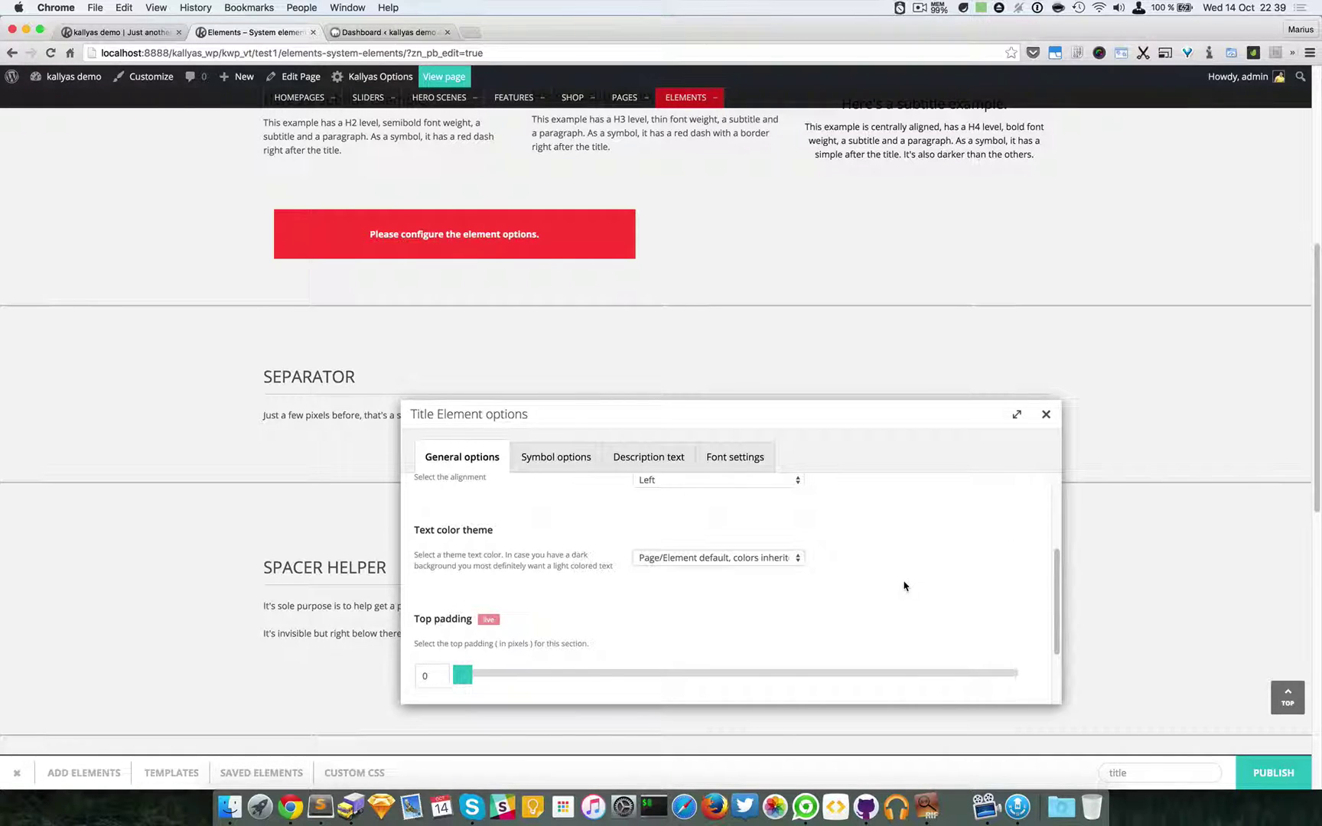
pyautogui.click(737, 458)
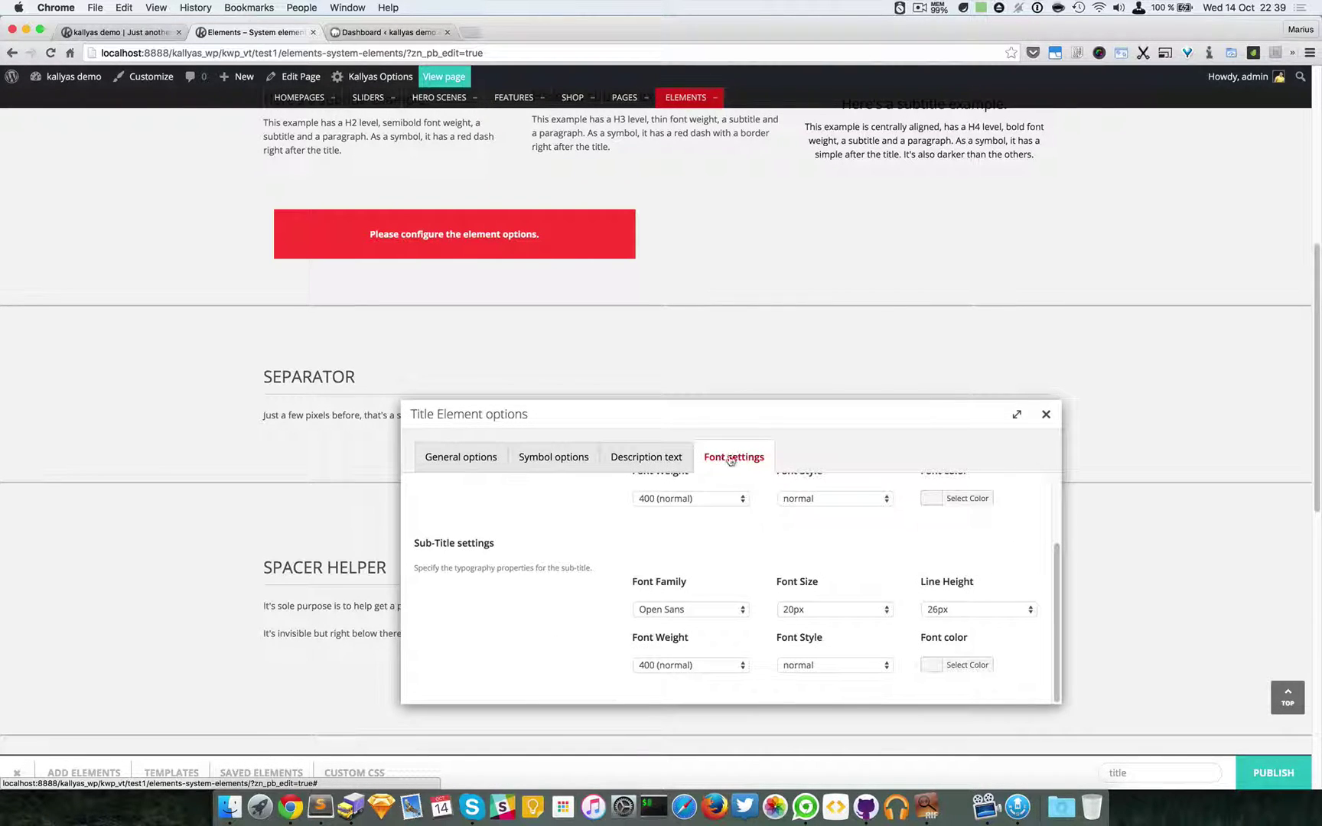
pyautogui.scroll(1, 945, 565)
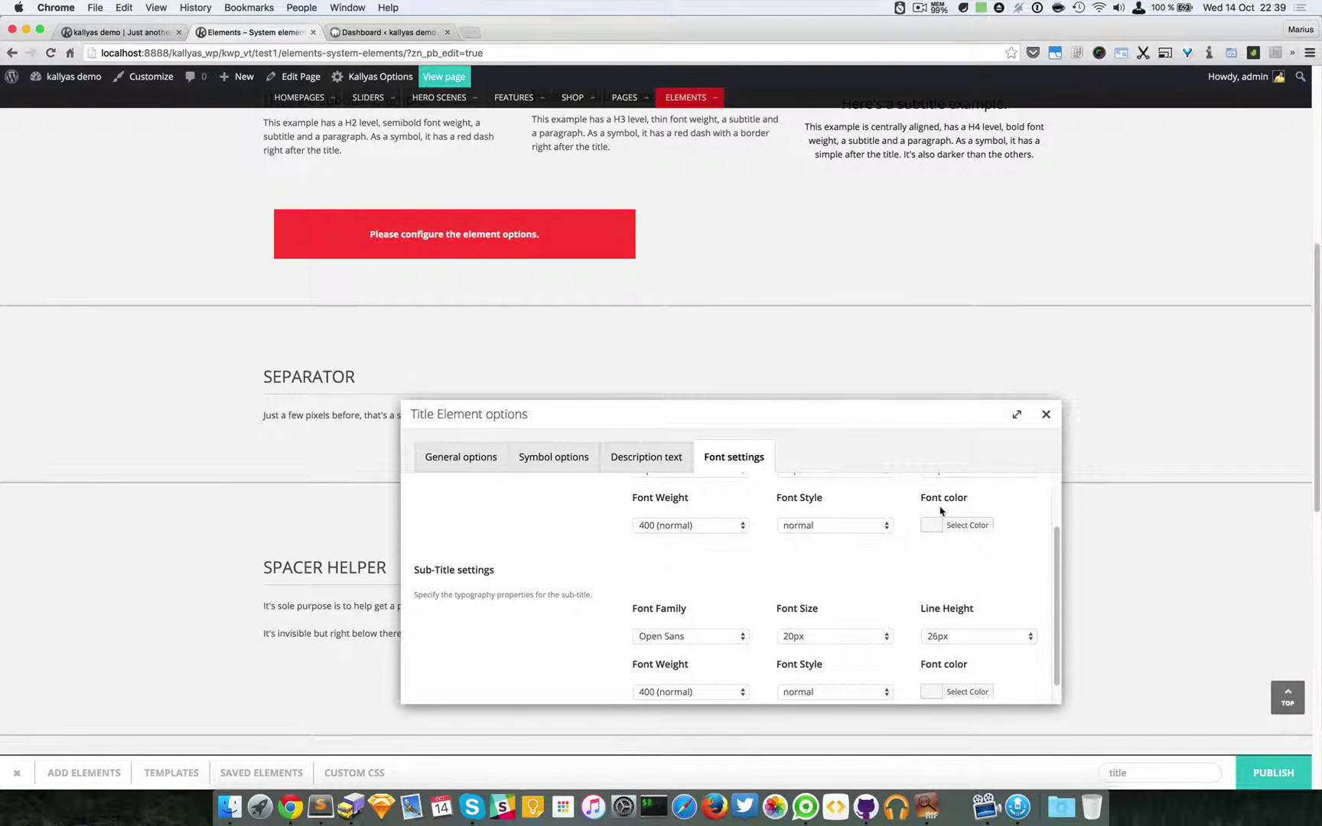
# - Return to the Title Element's general options and review the light, dark and inherited text color themes against the page background
pyautogui.click(439, 457)
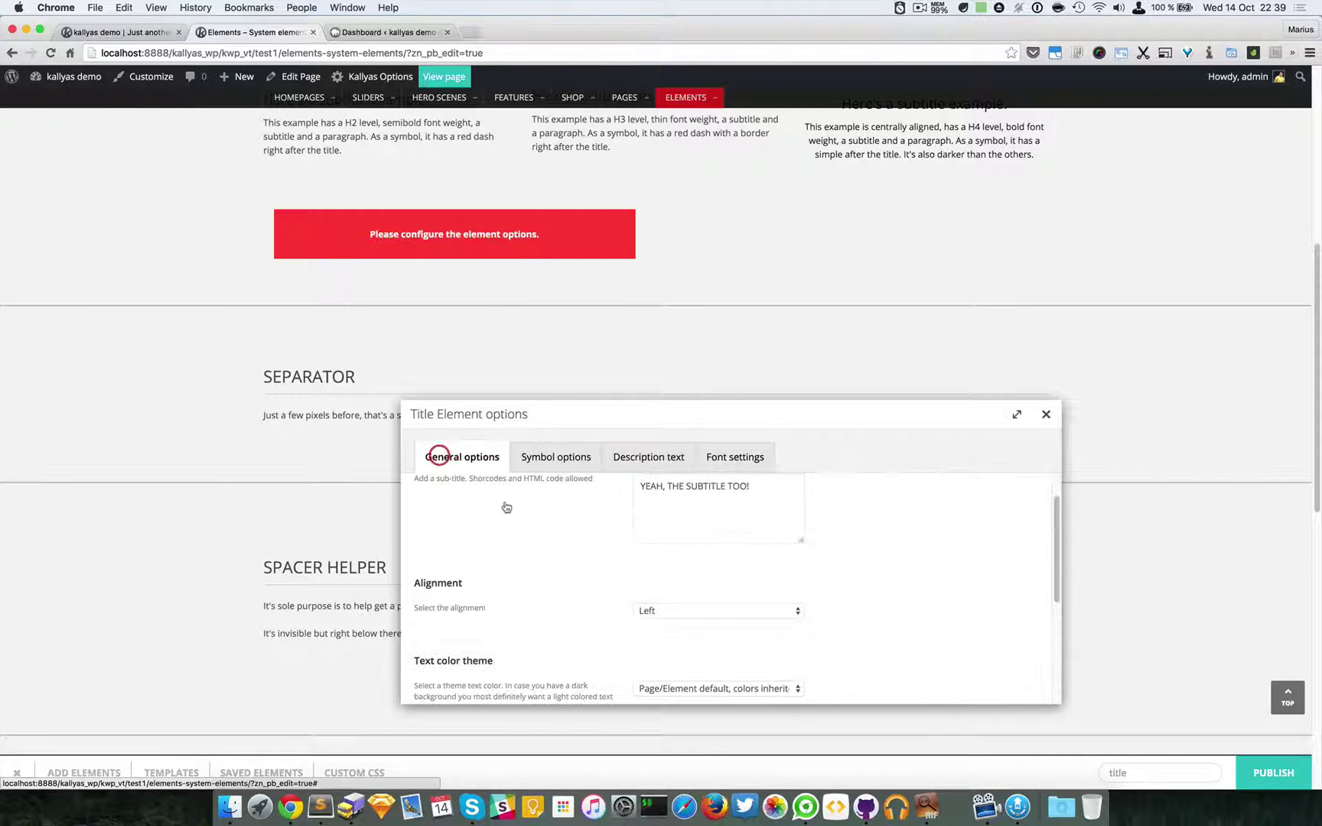
pyautogui.scroll(-5, 678, 600)
pyautogui.scroll(2, 681, 604)
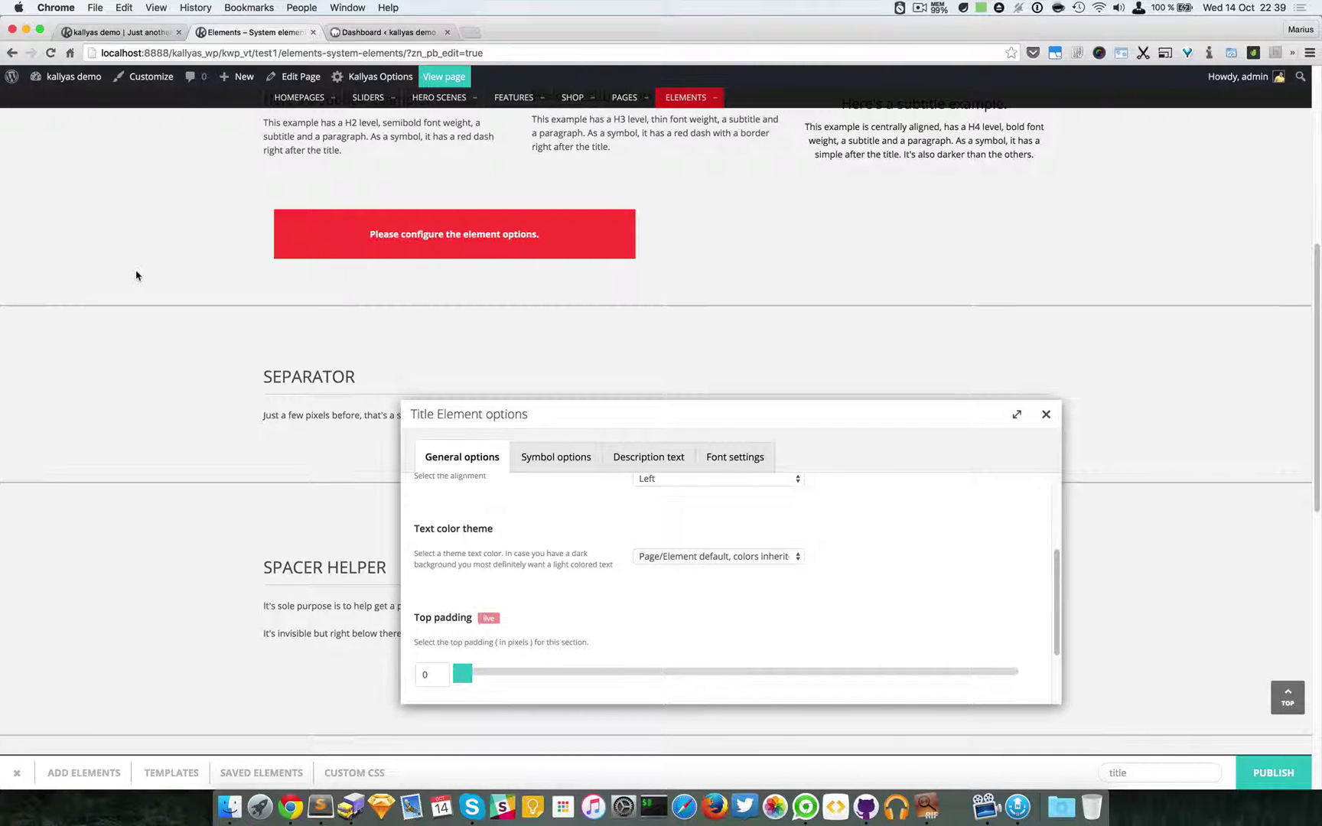
pyautogui.scroll(1, 363, 287)
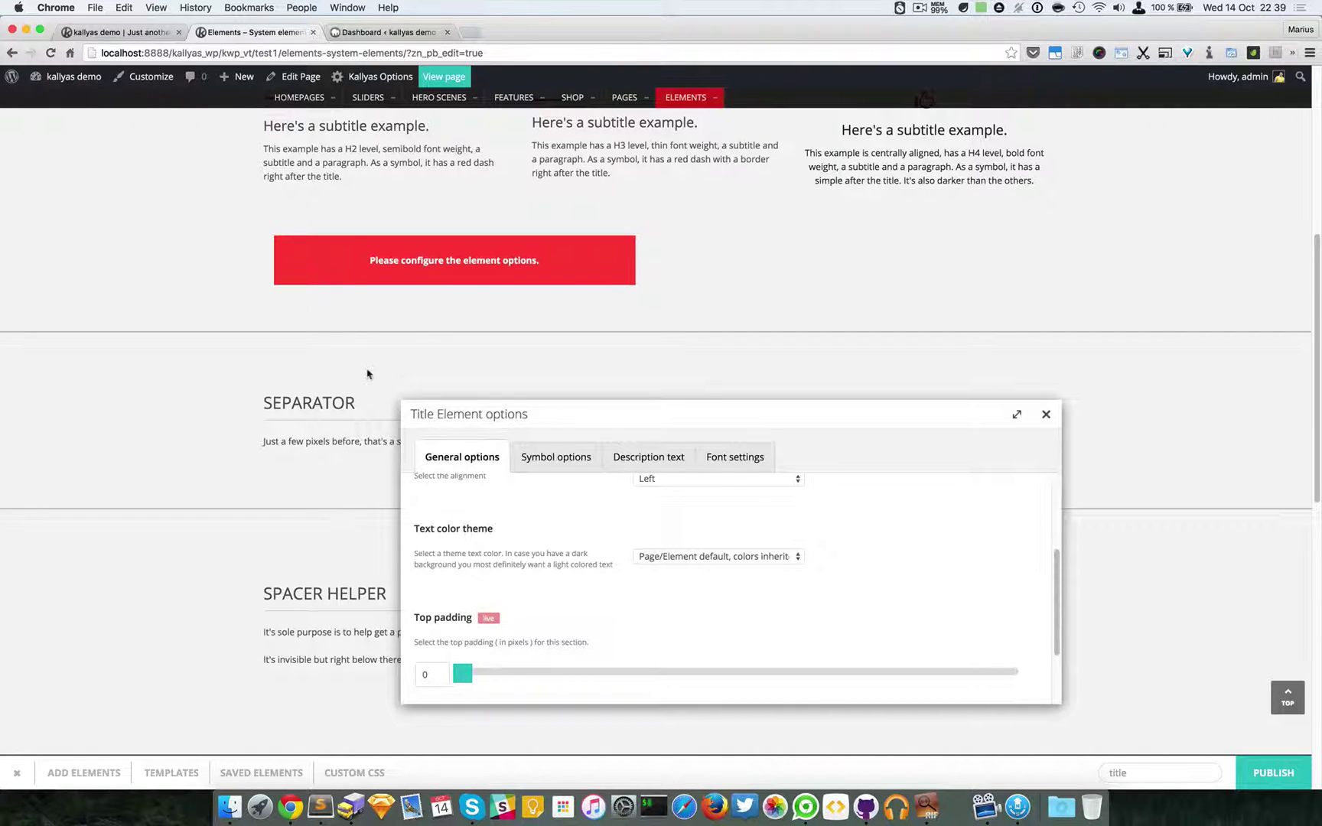
pyautogui.click(720, 560)
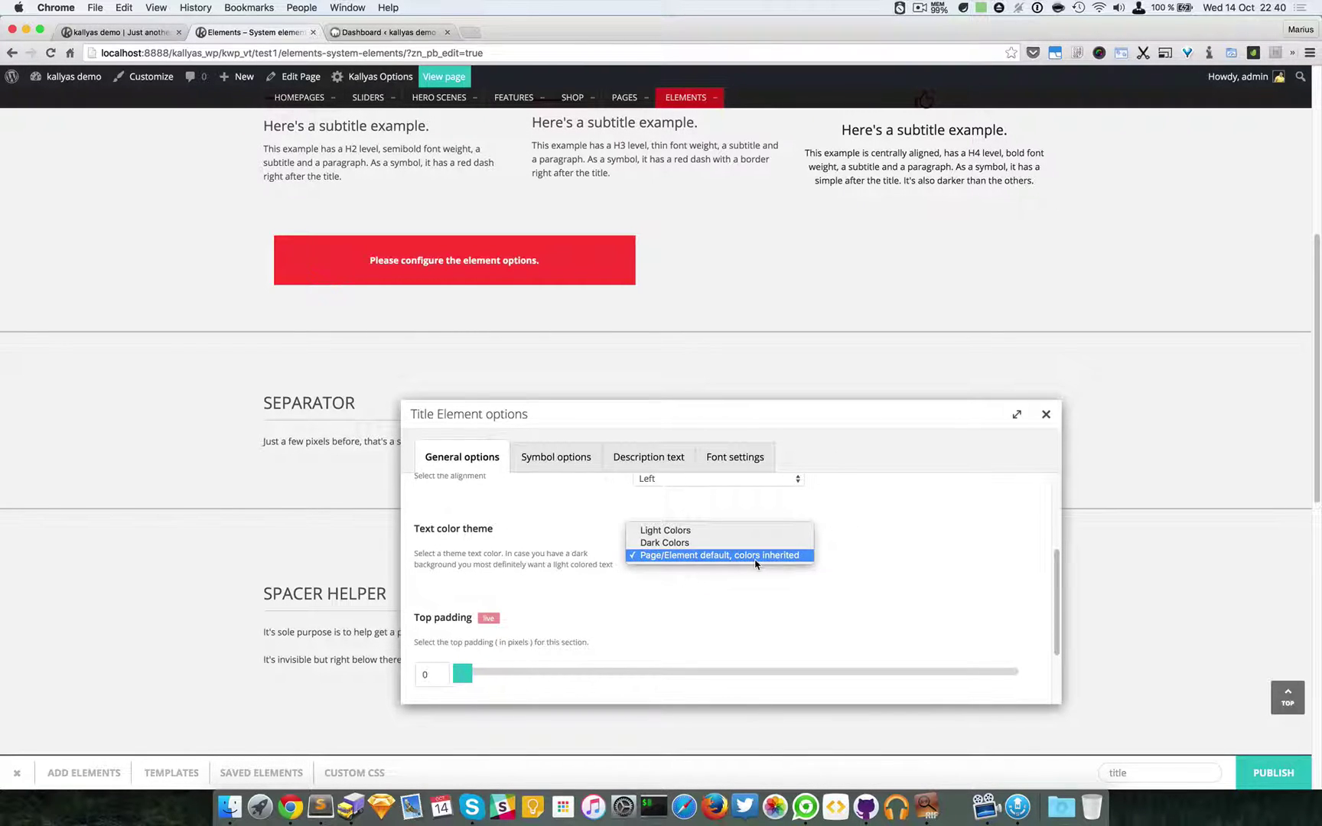
pyautogui.click(863, 560)
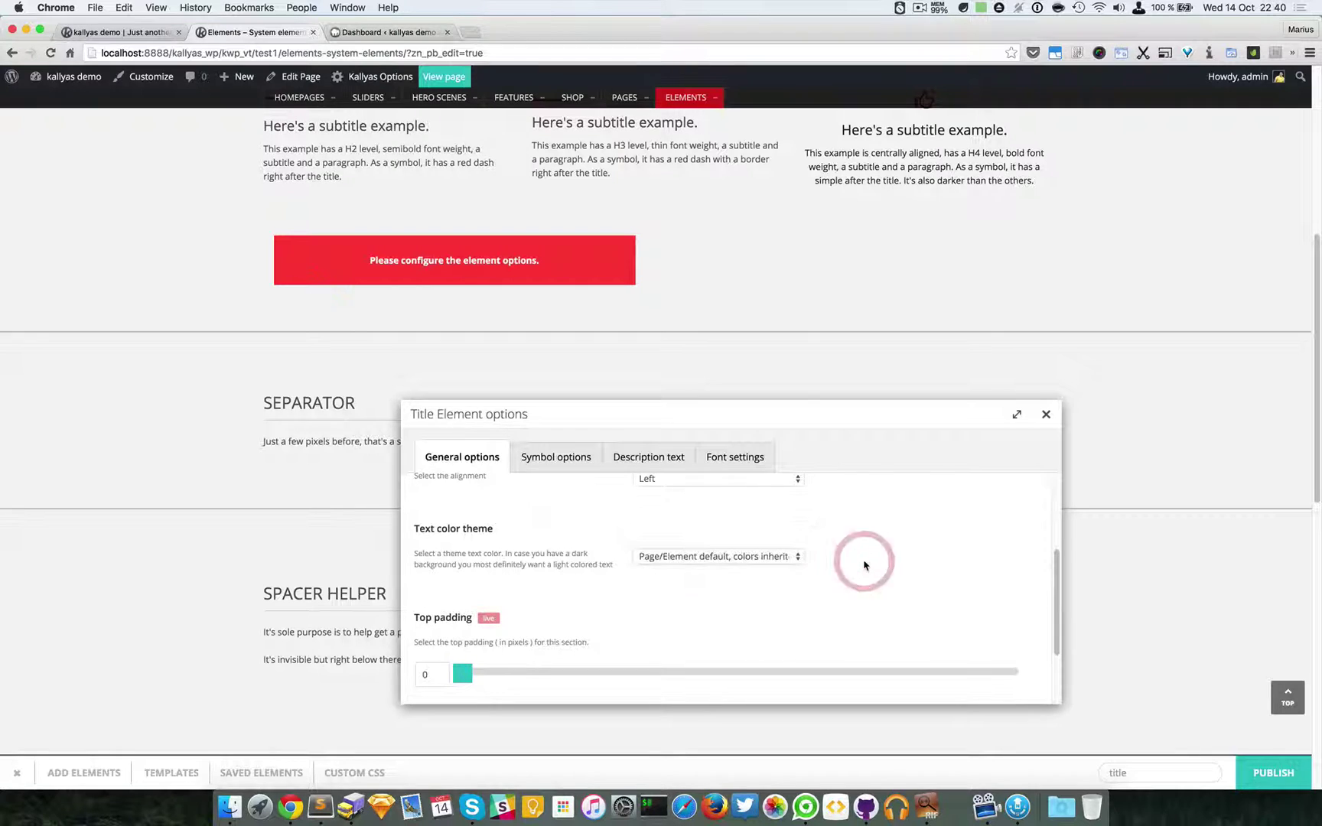
pyautogui.click(757, 559)
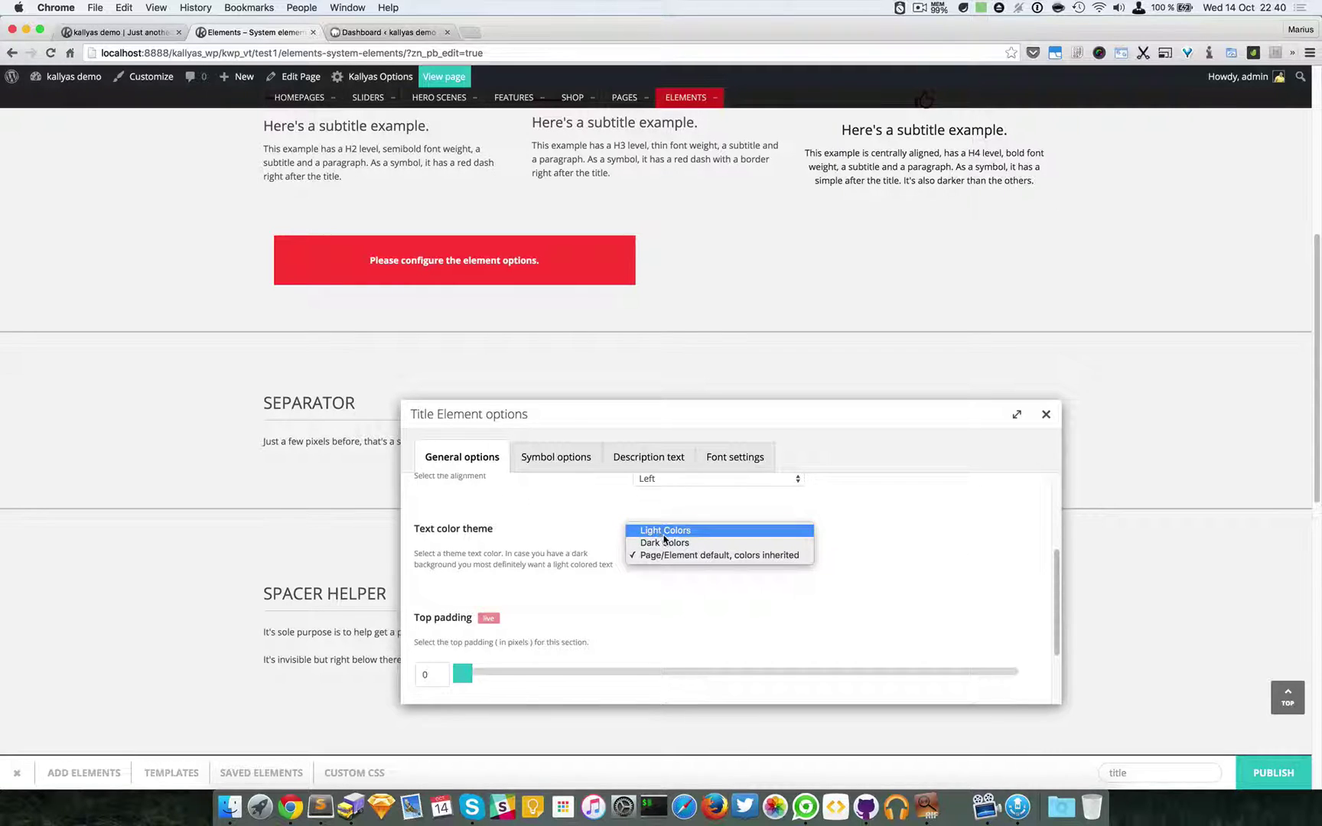
pyautogui.click(882, 576)
pyautogui.scroll(-2, 877, 578)
pyautogui.scroll(4, 727, 558)
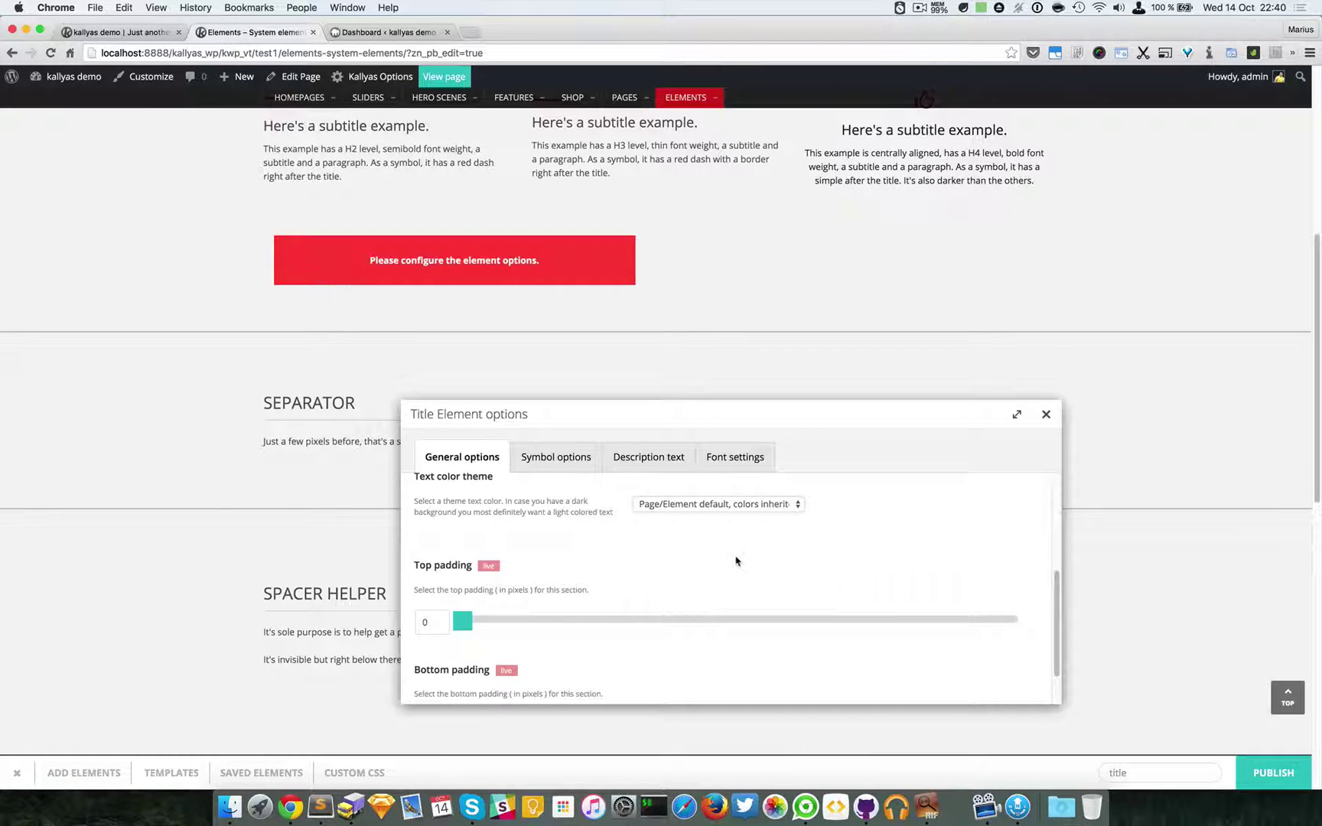
# - Close the Title Element's options to apply them to the page, and reopen the same element's options below the title
pyautogui.click(1046, 415)
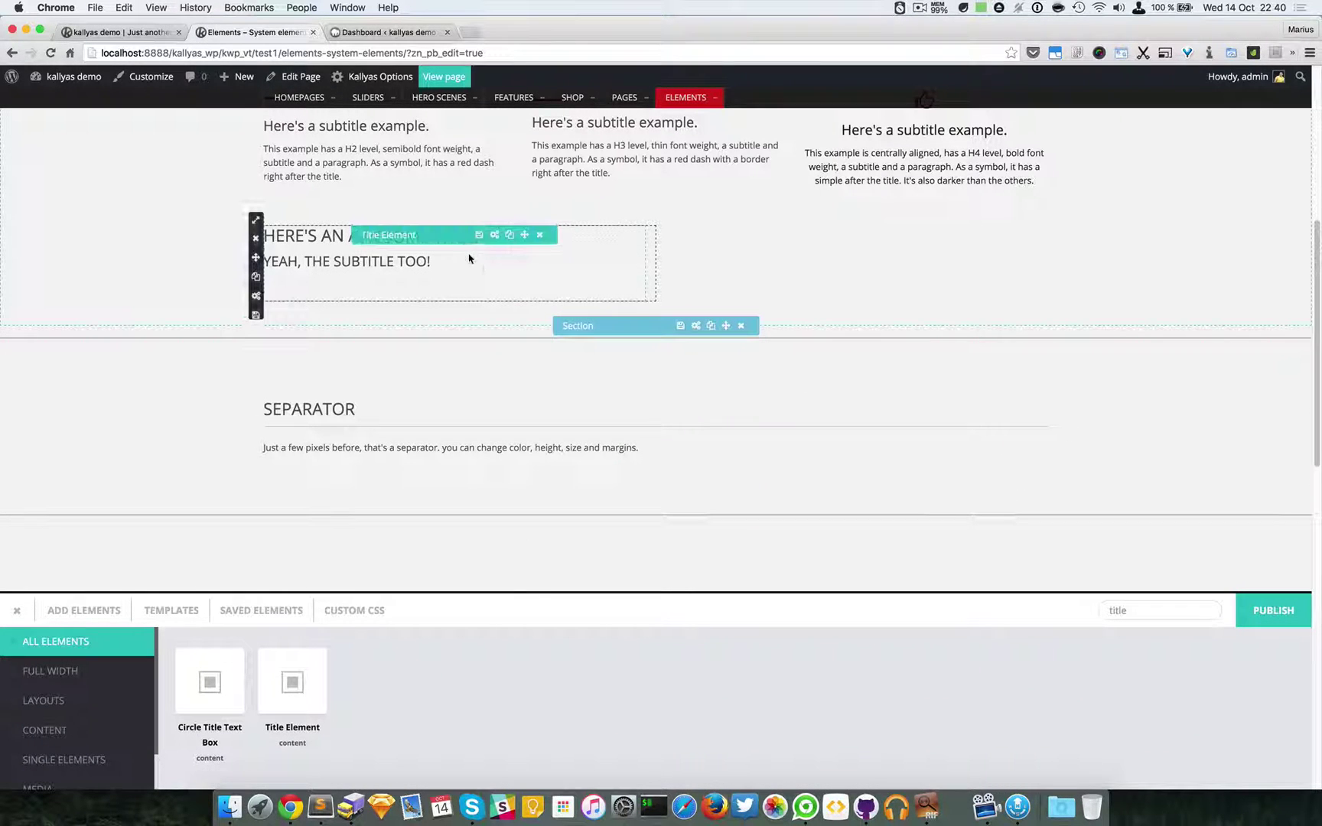
pyautogui.click(494, 235)
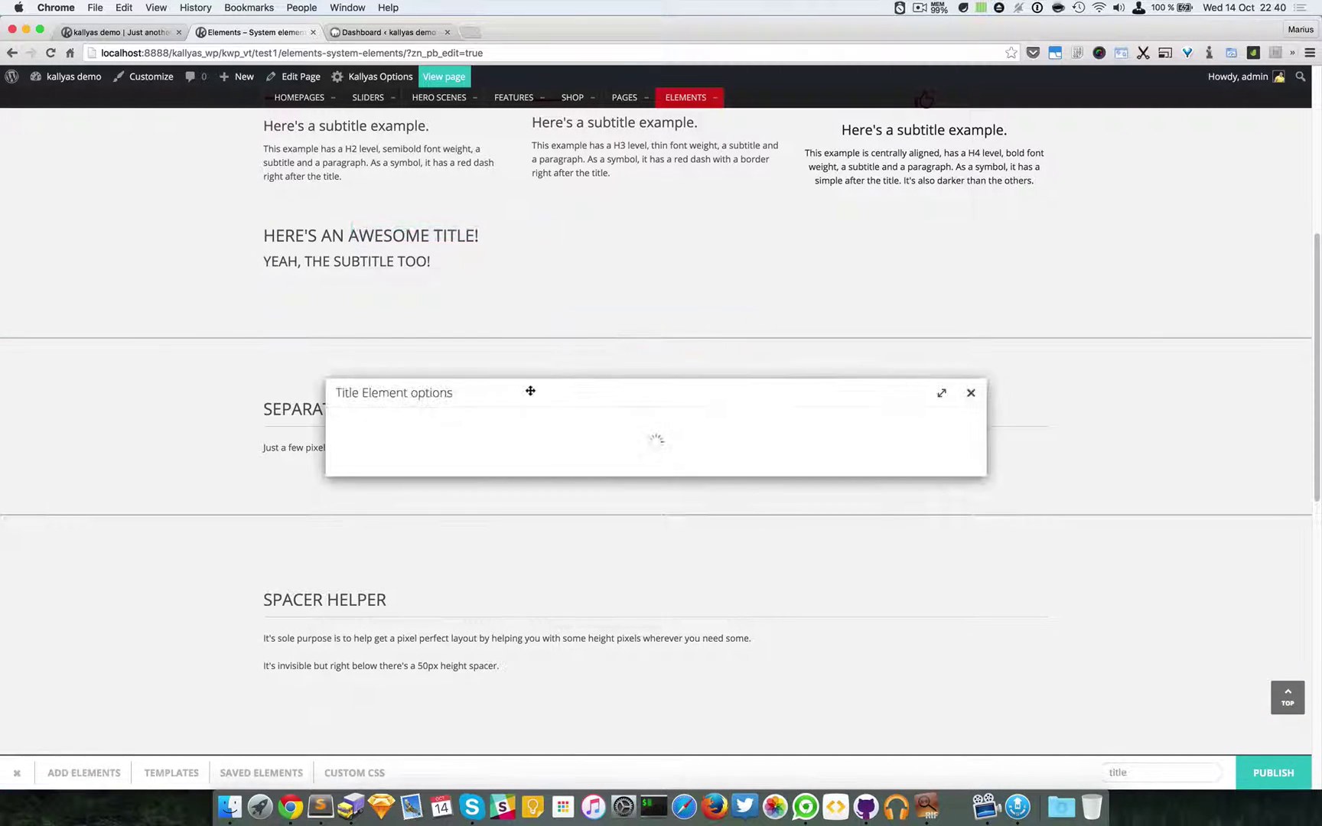
pyautogui.moveTo(528, 299); pyautogui.dragTo(593, 366)
pyautogui.scroll(-10, 582, 531)
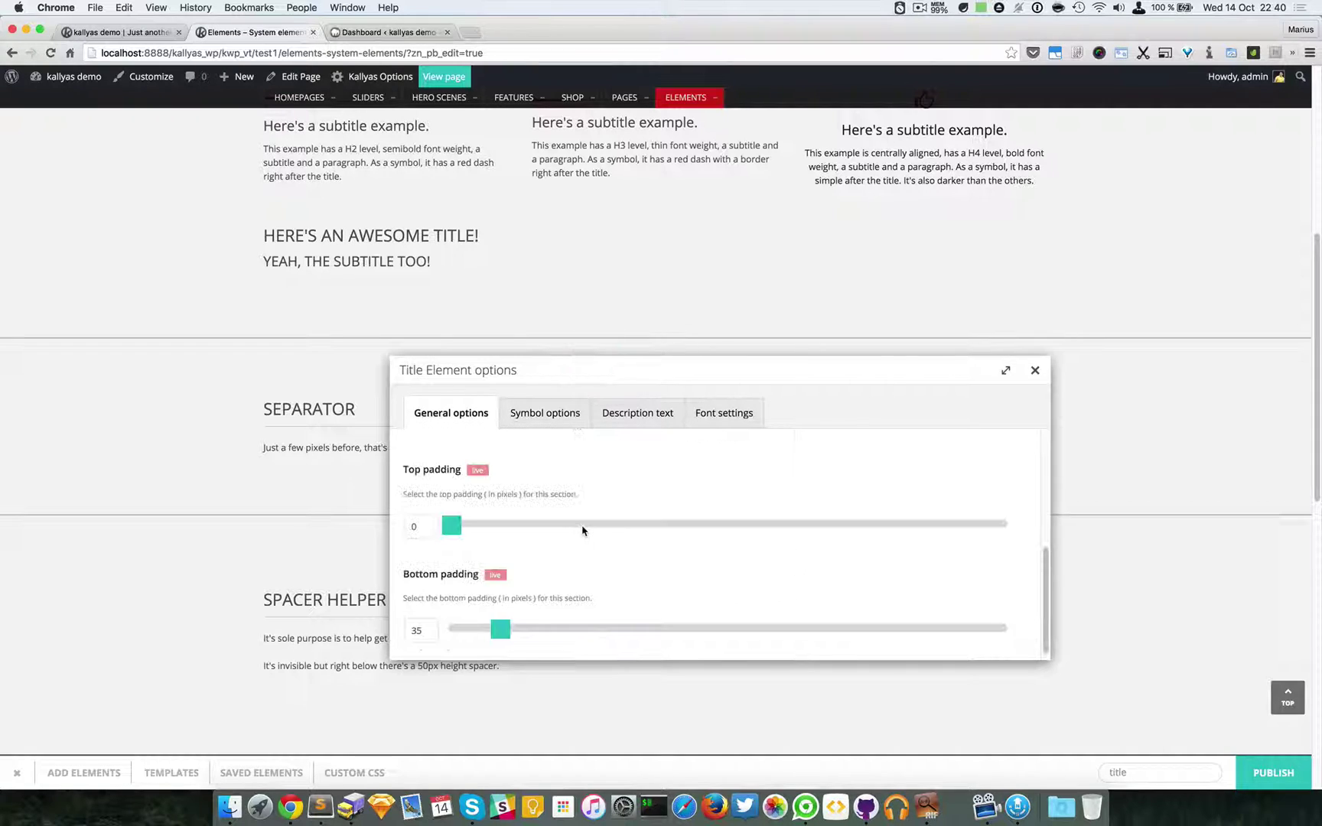
# - Set the Title Element's top padding to 45 pixels and increase its bottom padding
pyautogui.scroll(-1, 583, 531)
pyautogui.moveTo(453, 515); pyautogui.dragTo(511, 517)
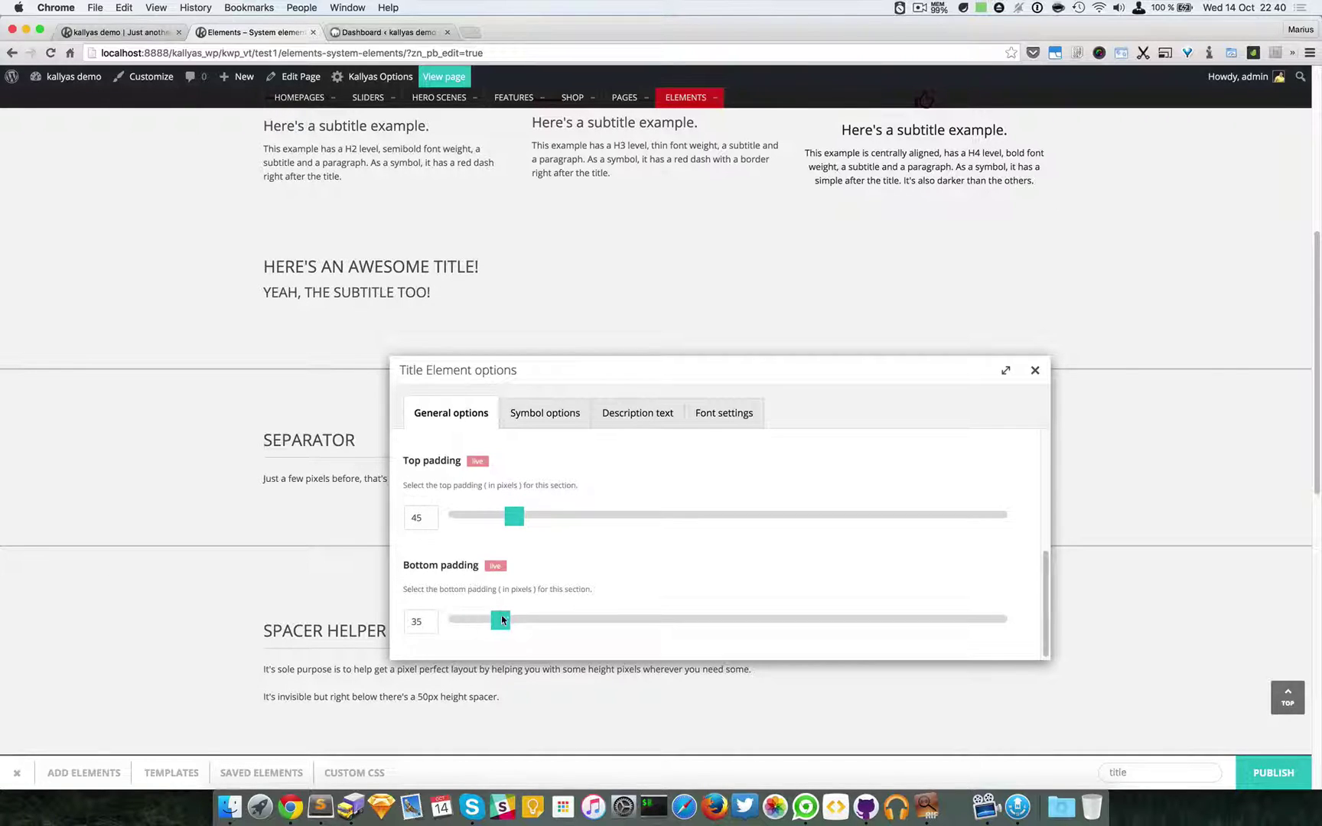
pyautogui.moveTo(497, 623); pyautogui.dragTo(541, 626)
pyautogui.scroll(10, 673, 576)
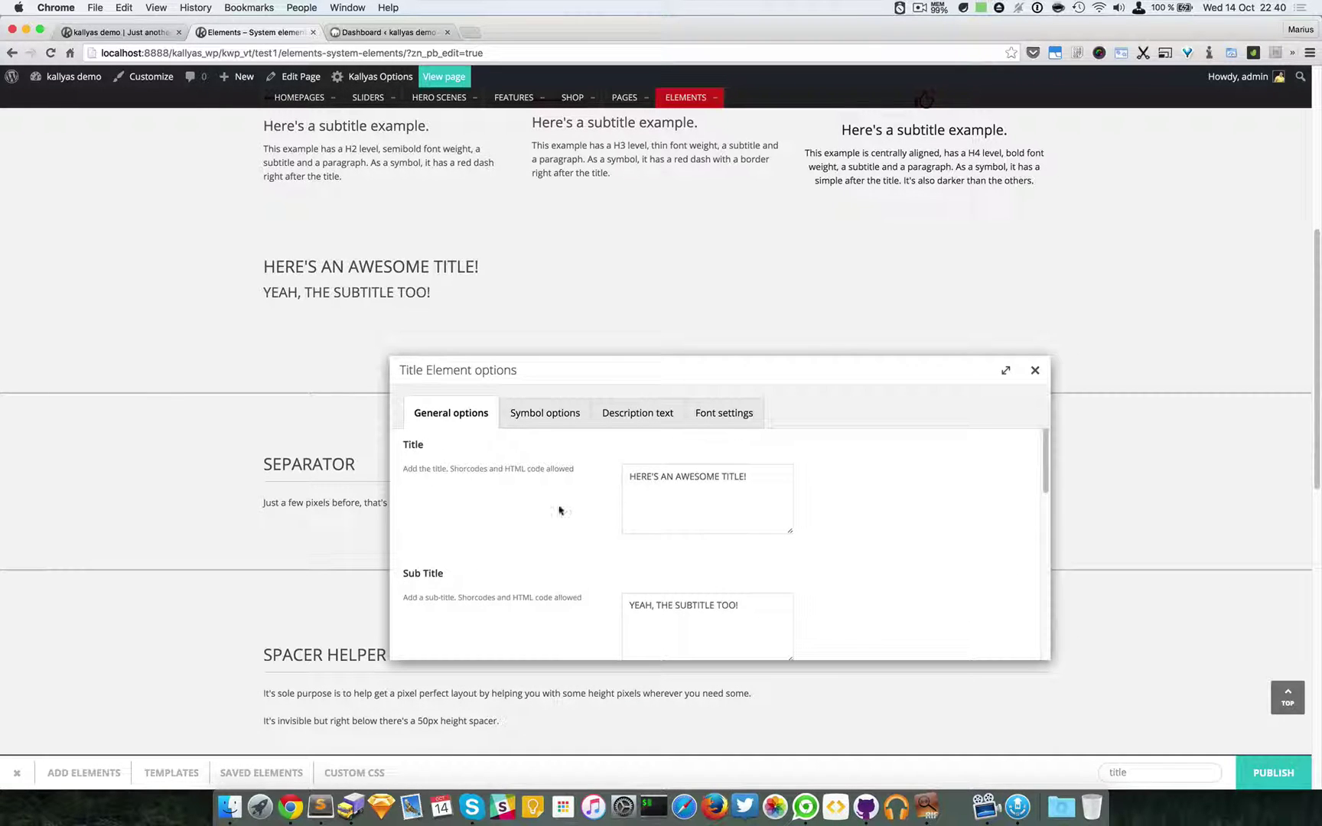
pyautogui.scroll(-10, 479, 479)
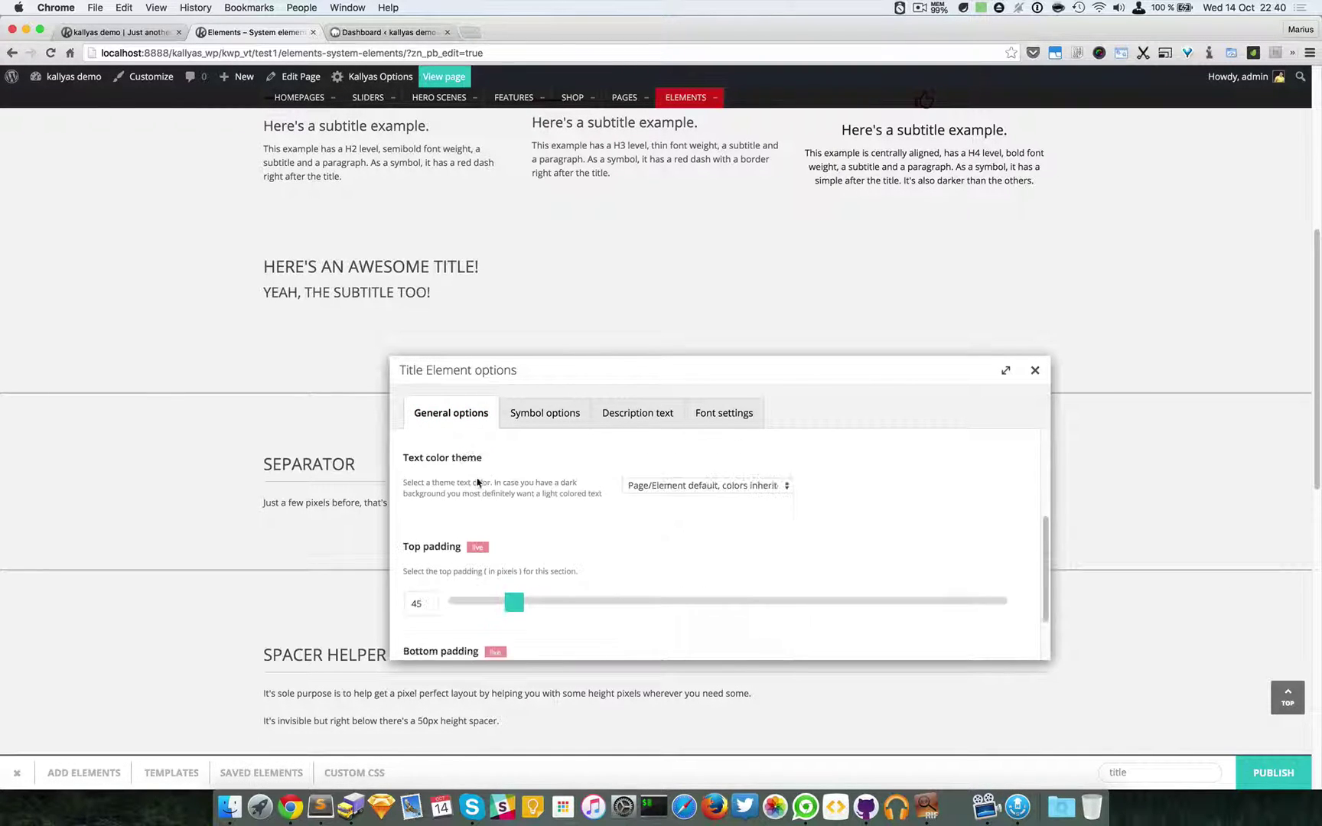
# - Add the "Small line (50px x 3px)" symbol to the Title Element
pyautogui.click(548, 413)
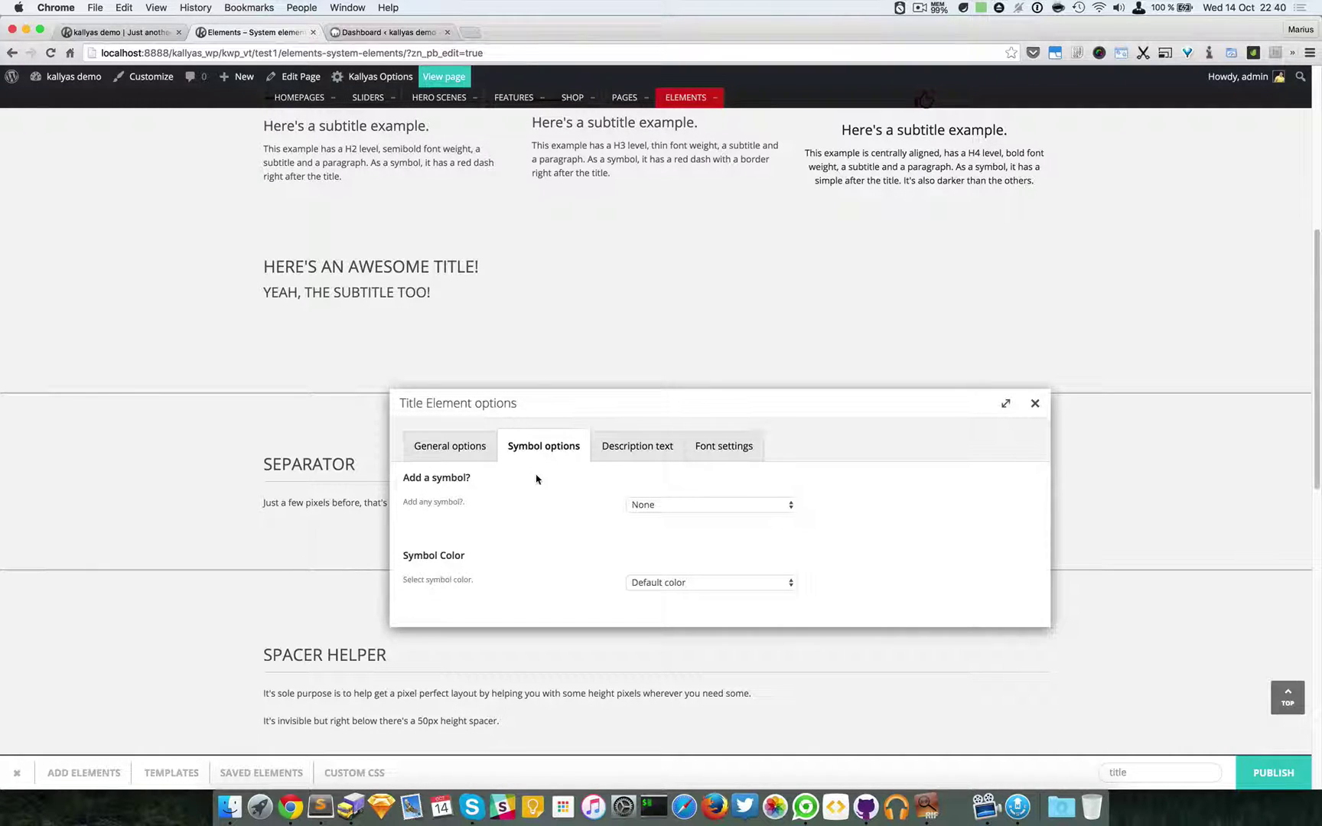
pyautogui.click(704, 509)
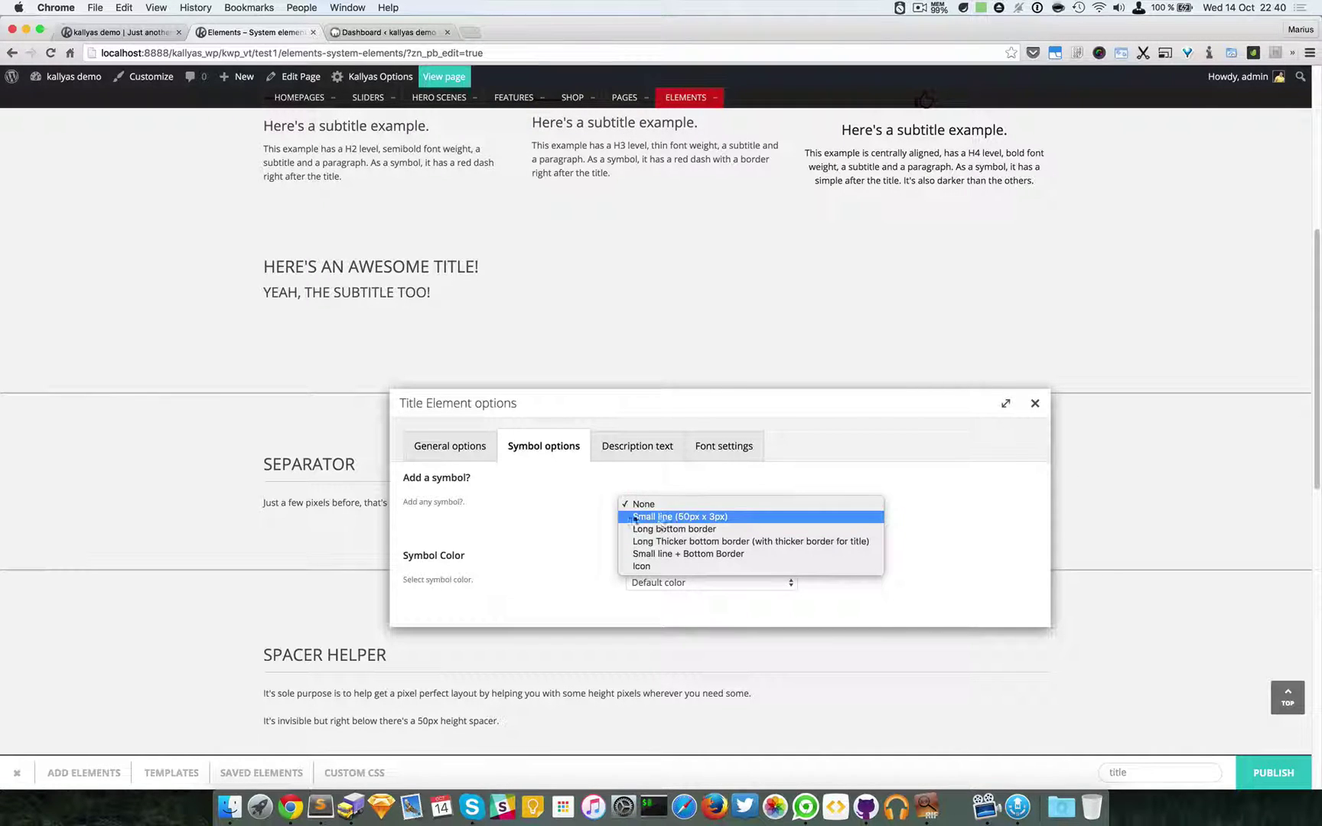
pyautogui.moveTo(564, 513); pyautogui.dragTo(662, 506)
pyautogui.click(662, 505)
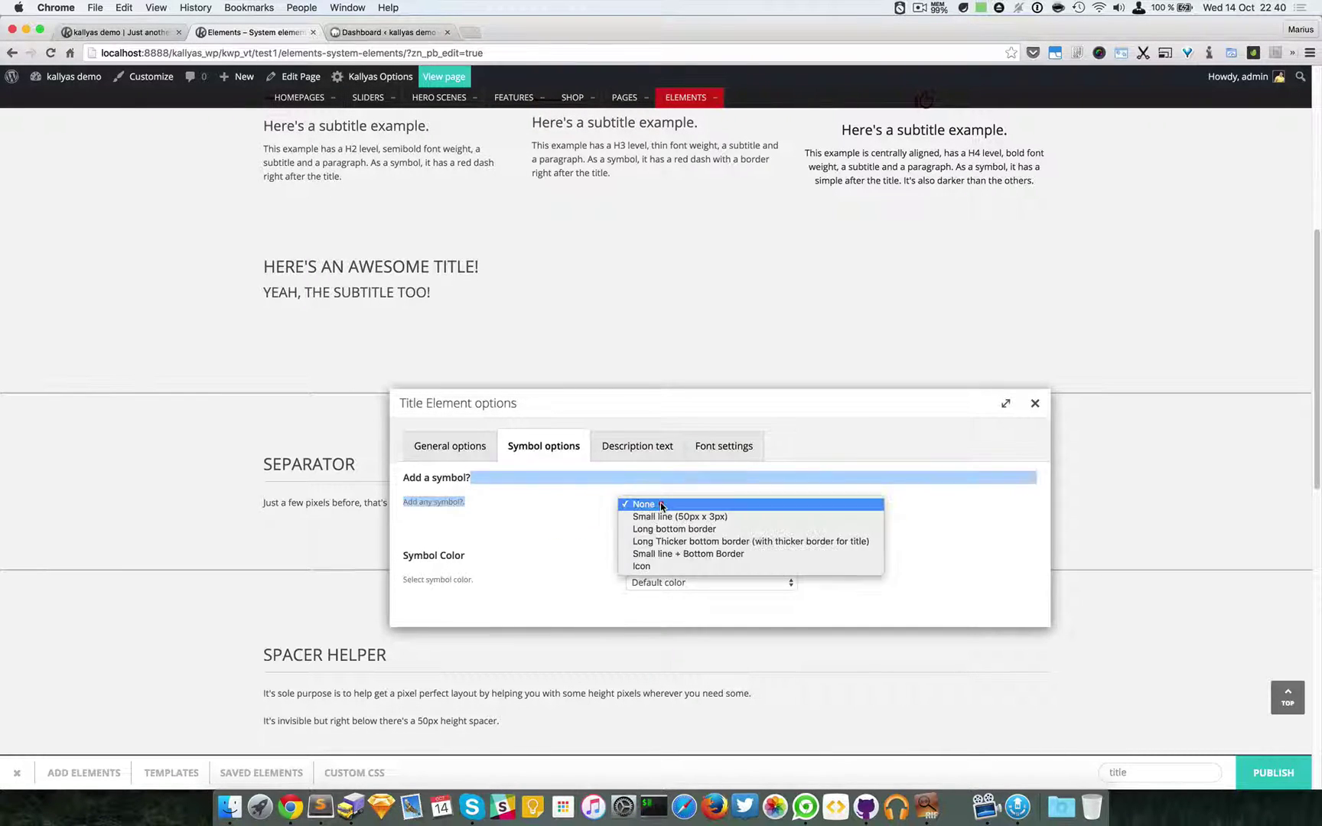
pyautogui.click(668, 517)
pyautogui.click(816, 497)
pyautogui.scroll(-1, 818, 501)
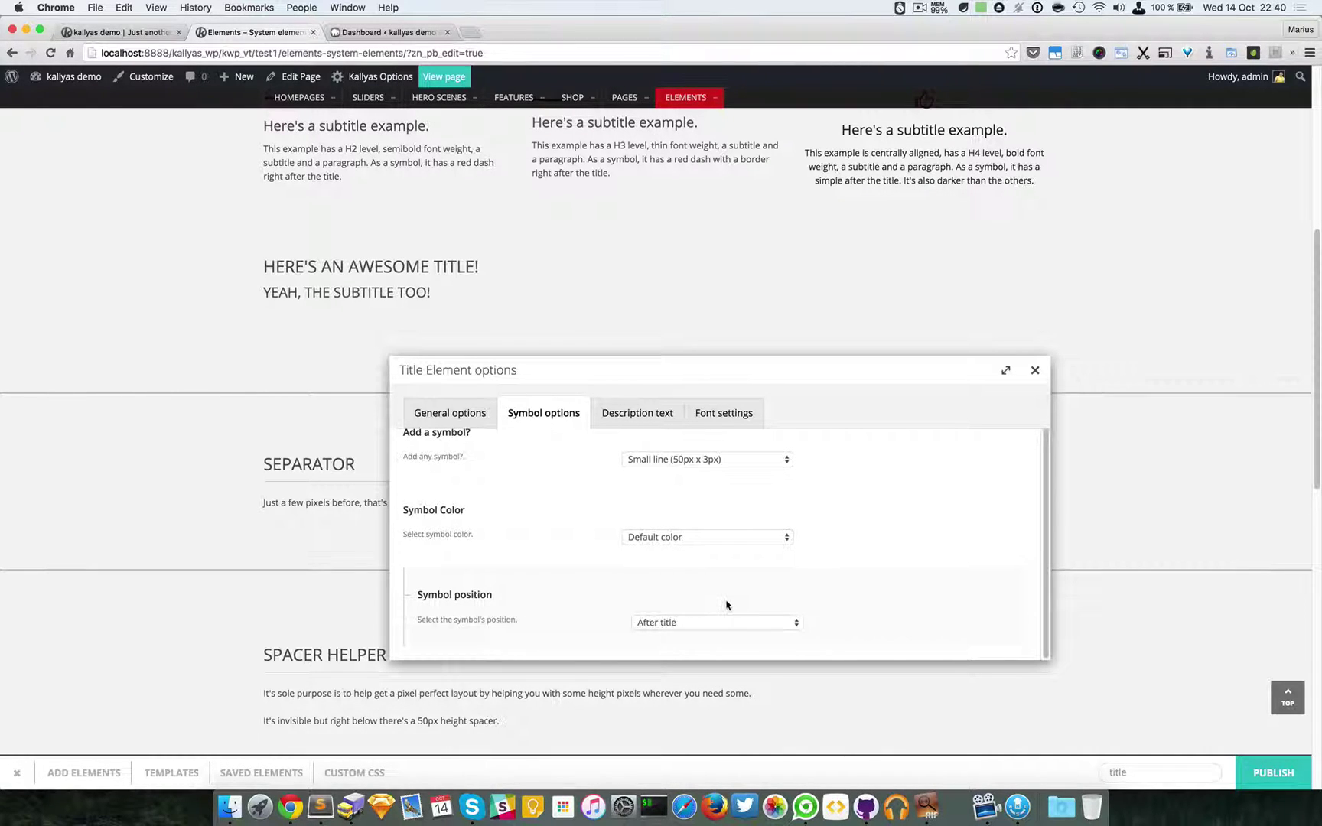
# - Set the position of the Title Element's small line symbol to Before title
pyautogui.click(677, 624)
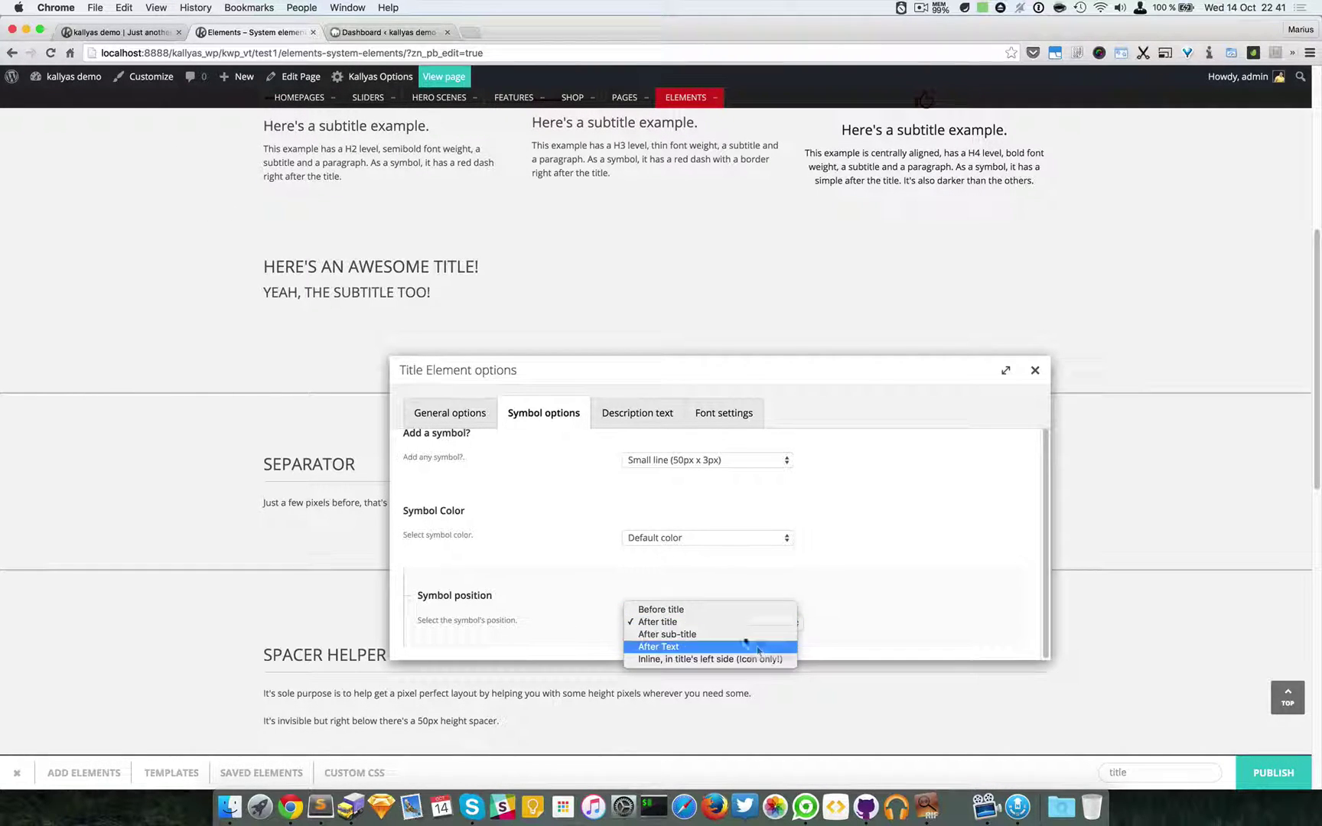
pyautogui.click(719, 609)
pyautogui.click(897, 595)
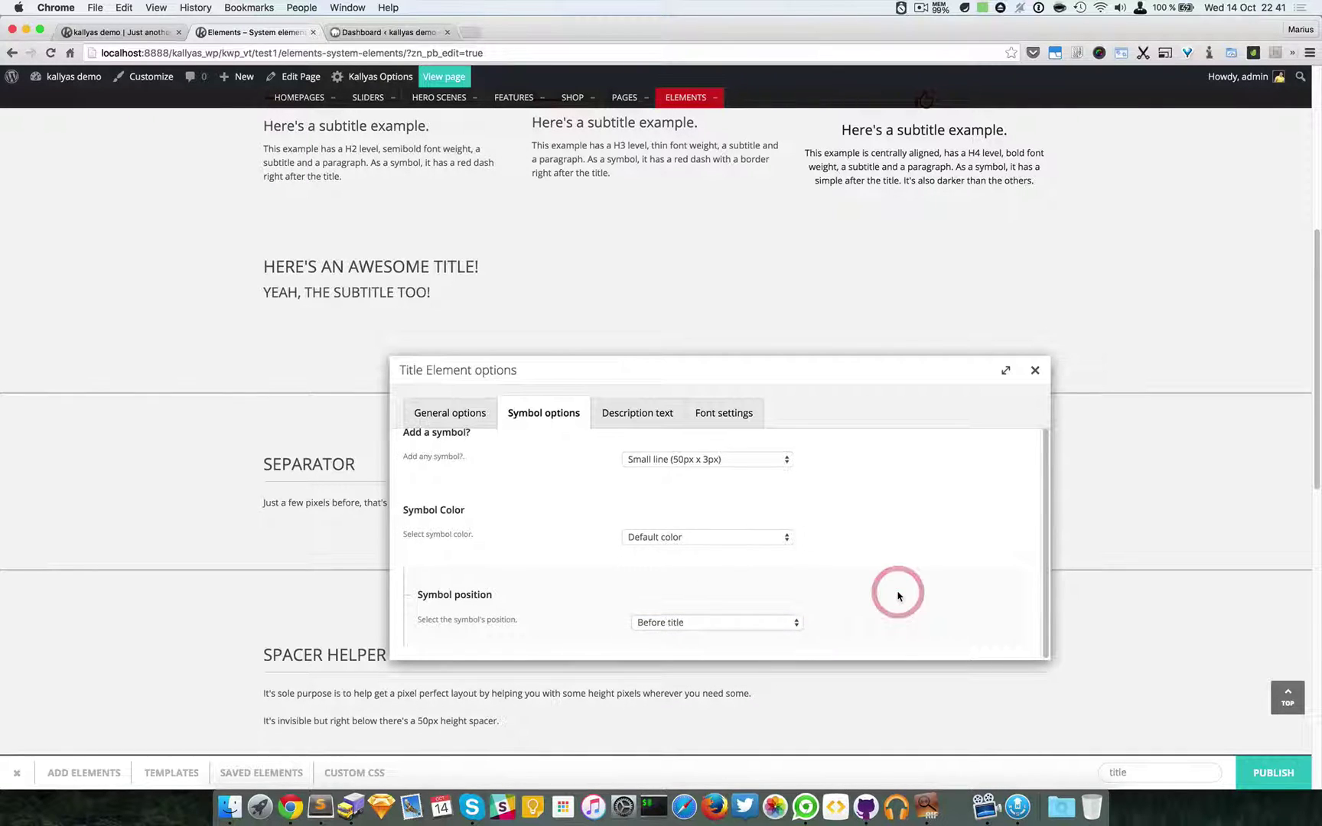
# - Try Custom color for the Title Element's symbol and restore Default color
pyautogui.click(770, 538)
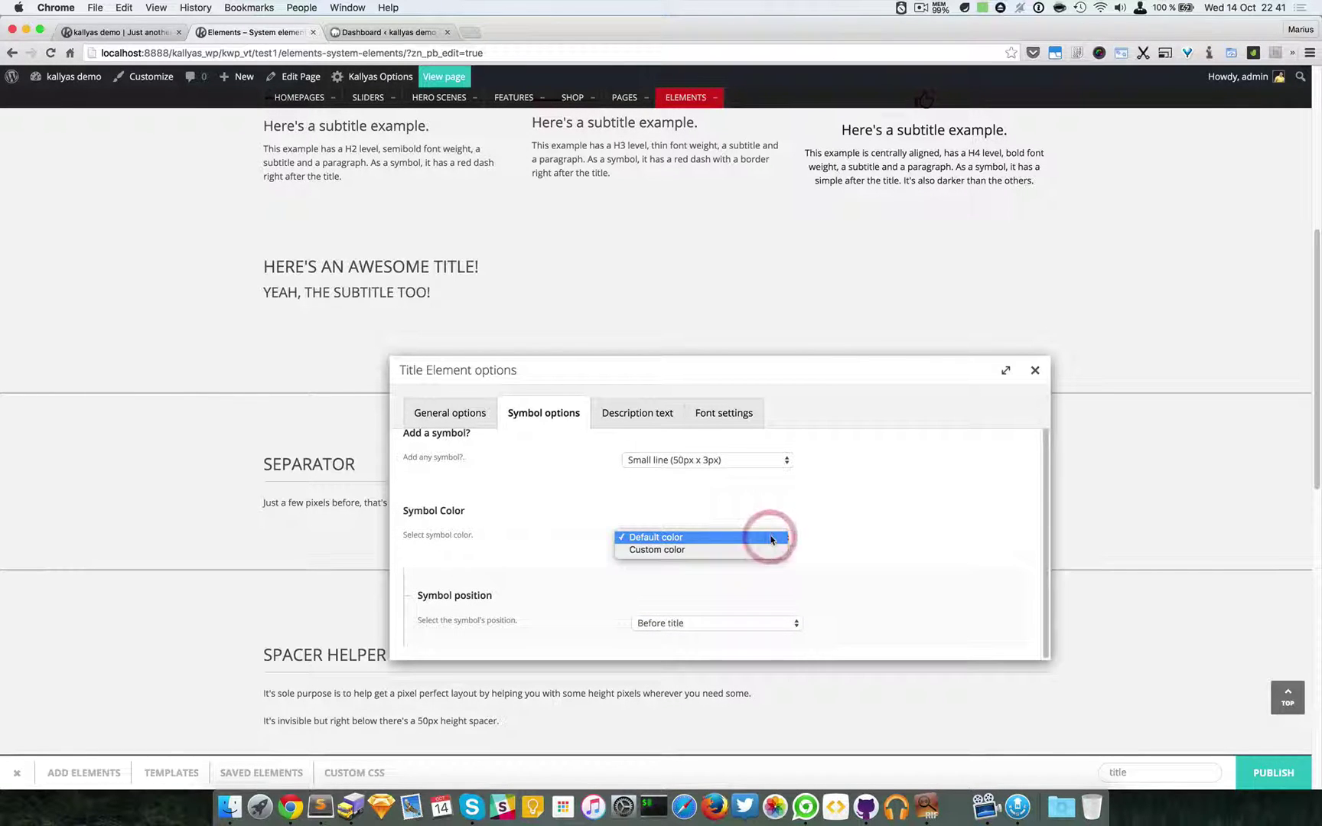
pyautogui.click(517, 495)
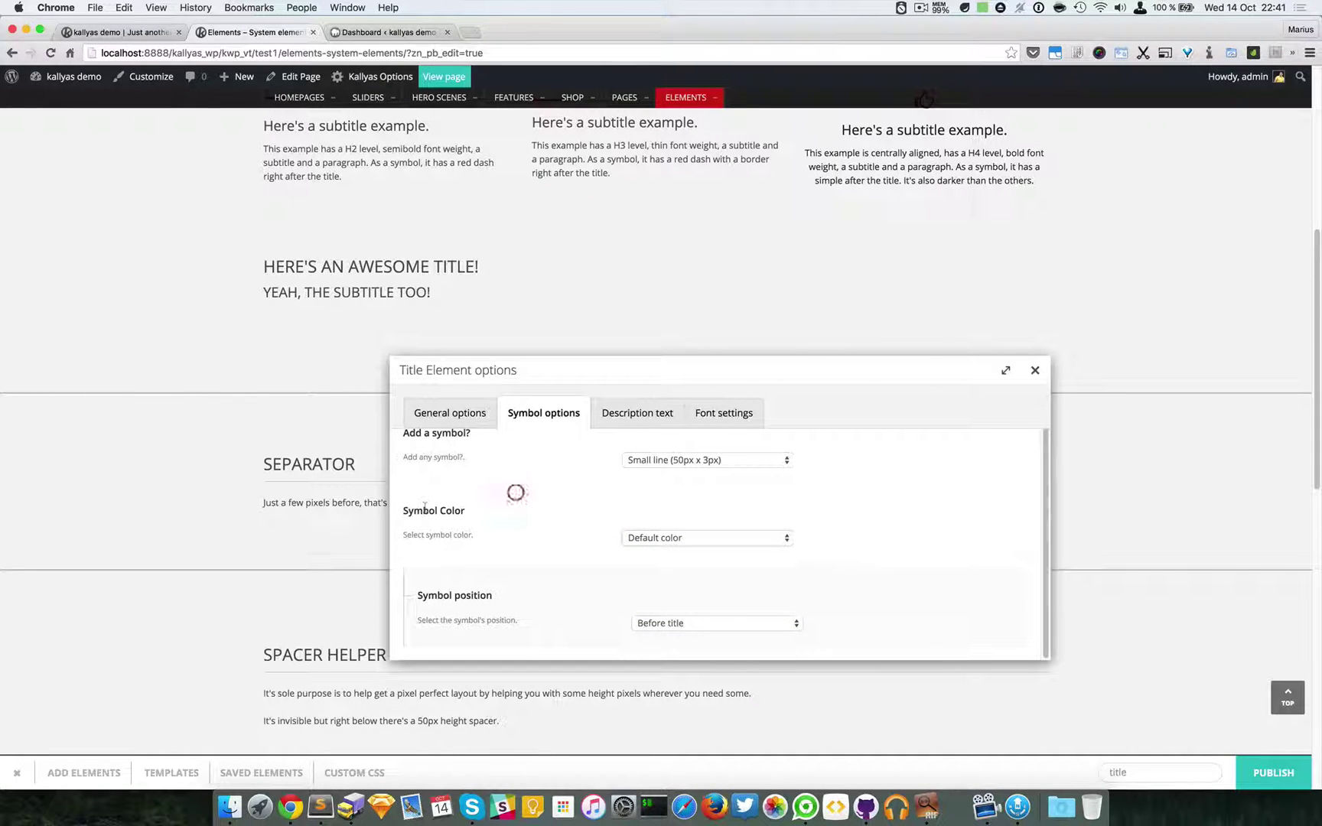
pyautogui.click(672, 538)
pyautogui.click(674, 538)
pyautogui.click(678, 540)
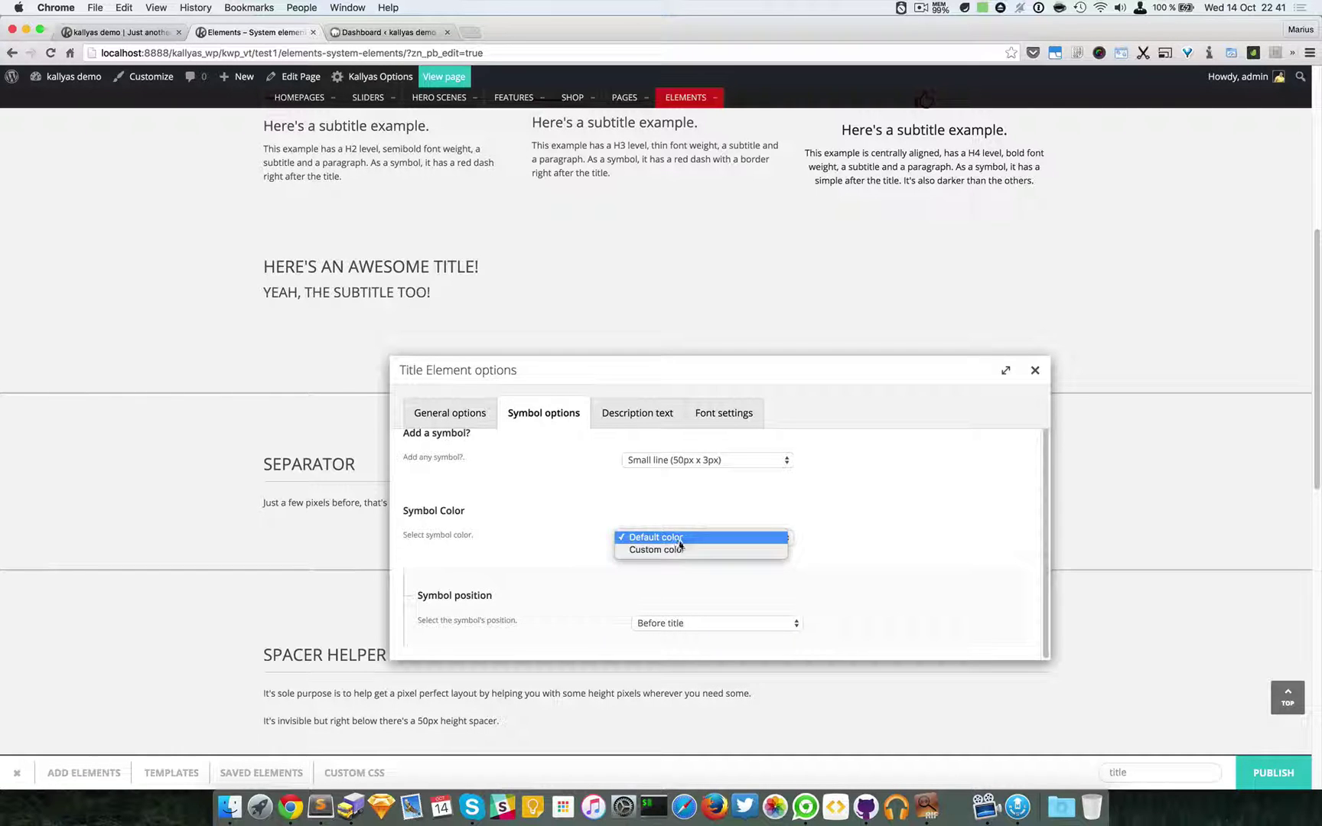
pyautogui.click(683, 538)
pyautogui.click(672, 538)
pyautogui.click(673, 549)
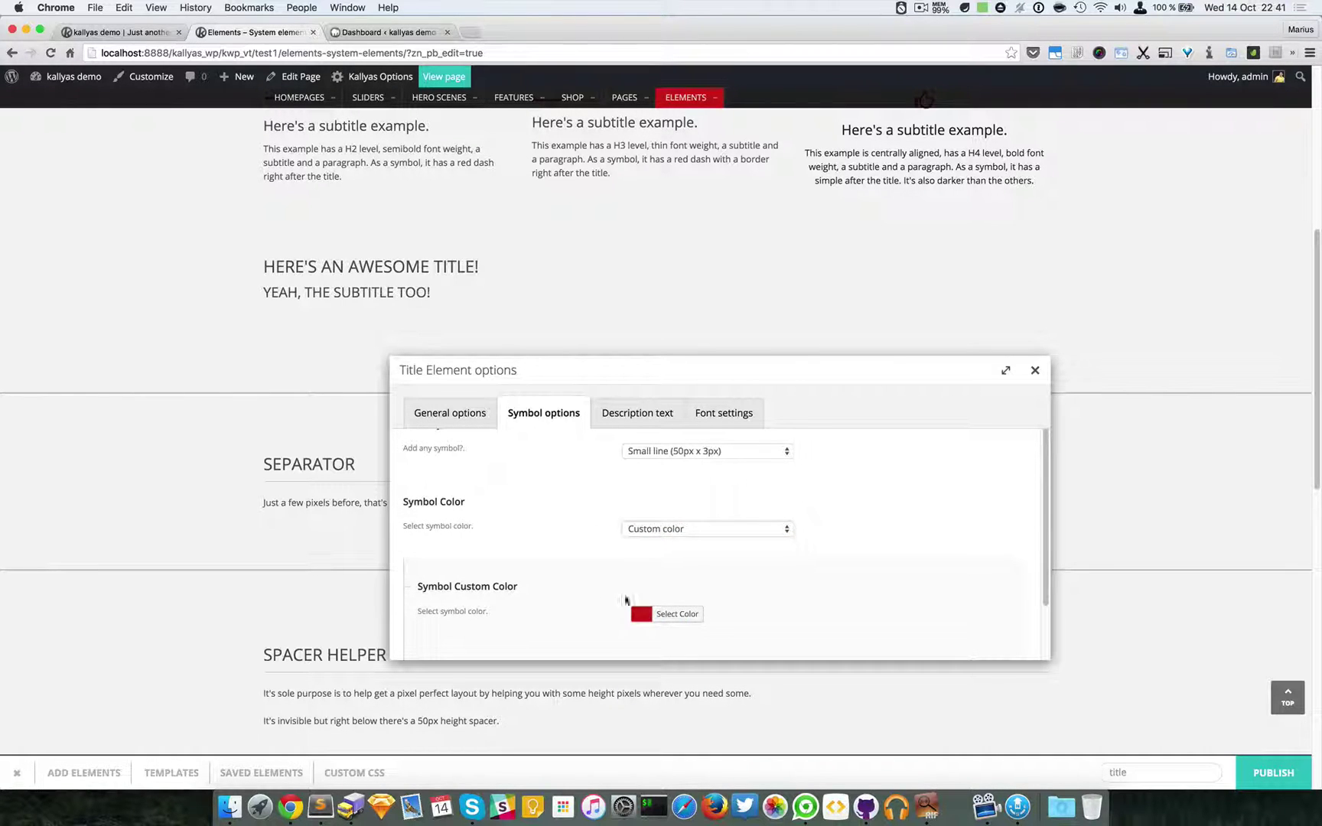
pyautogui.click(709, 536)
pyautogui.click(713, 514)
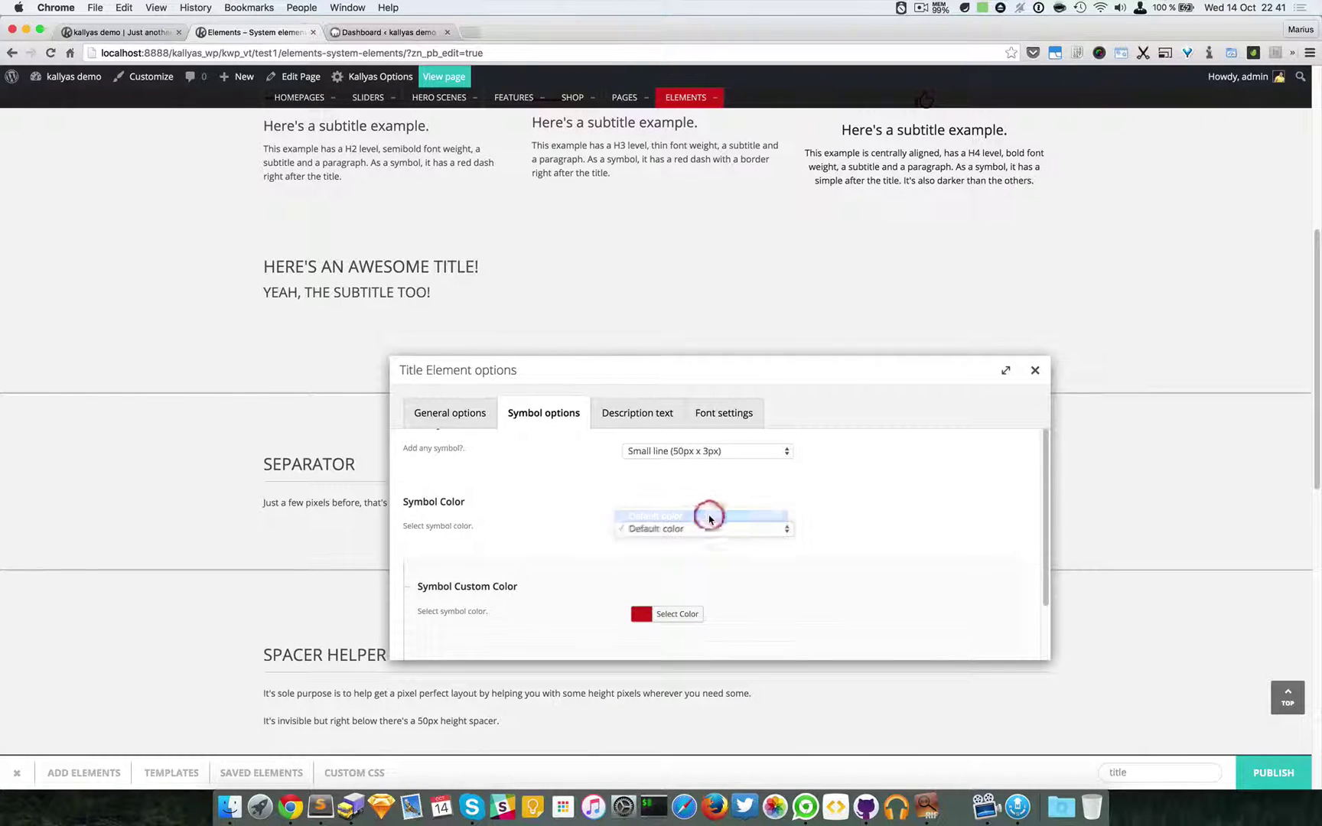
# - Copy the first two sentences, from "Holisticly actualize" to "methods of empowerment.", from the placeholder text generator into the Title Element's description text
pyautogui.click(640, 413)
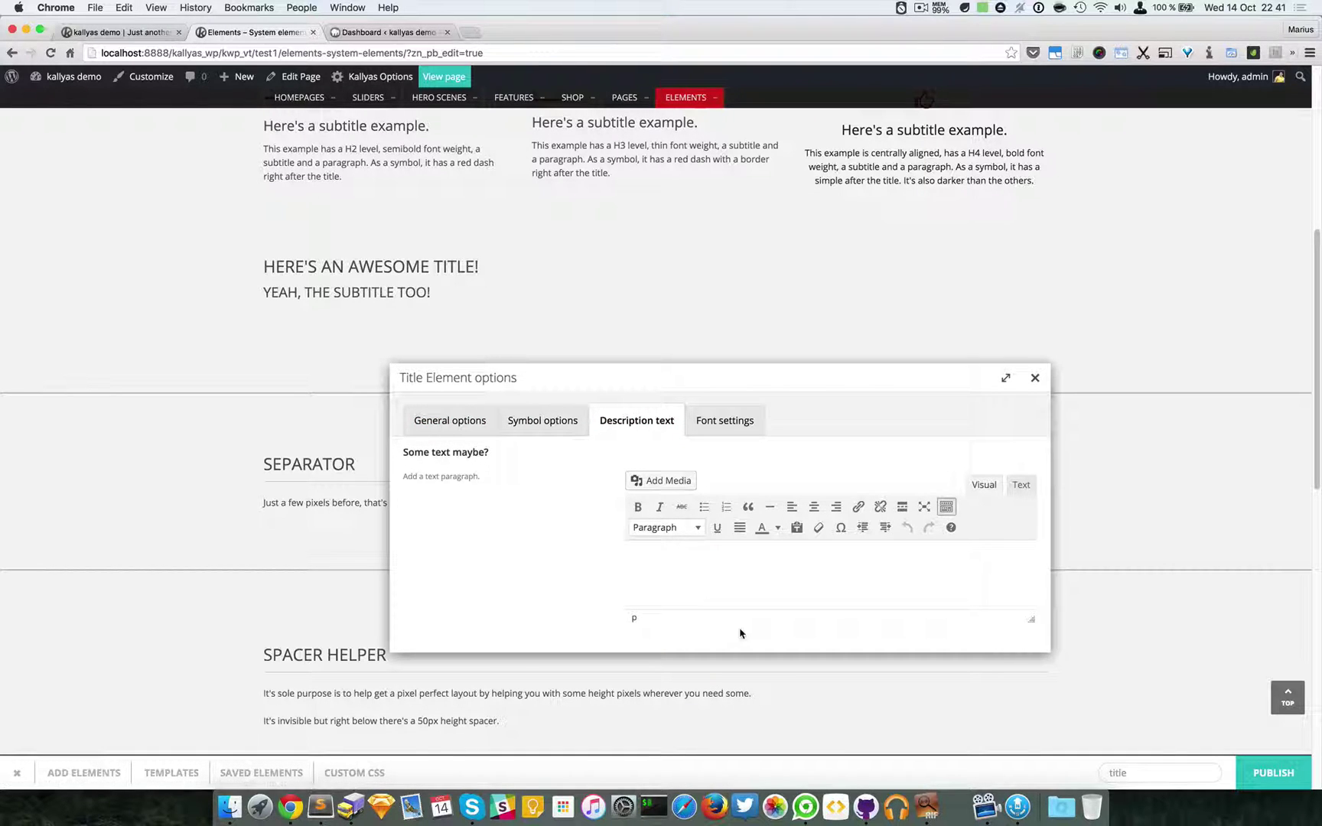
pyautogui.click(722, 598)
pyautogui.click(1210, 53)
pyautogui.click(1107, 137)
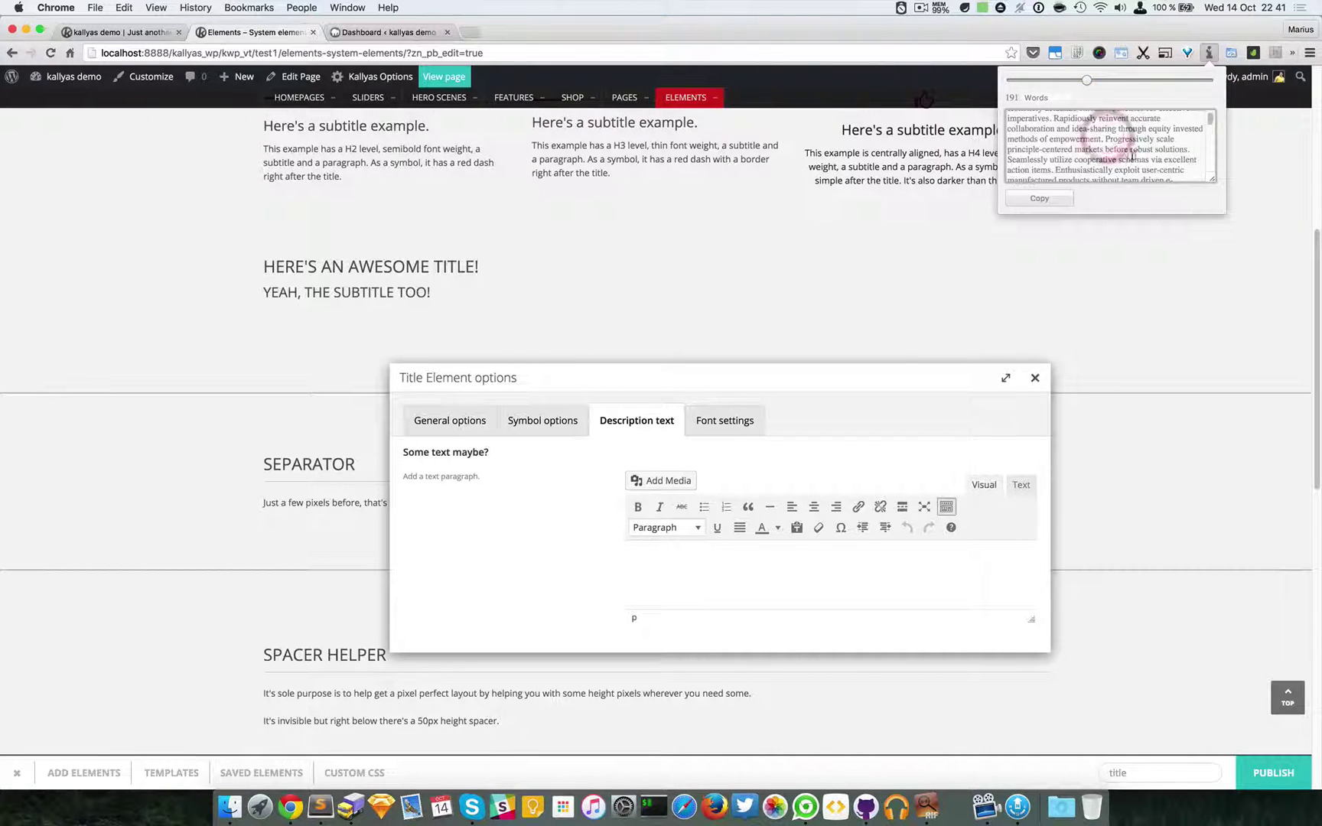
pyautogui.moveTo(1107, 148); pyautogui.dragTo(1009, 116)
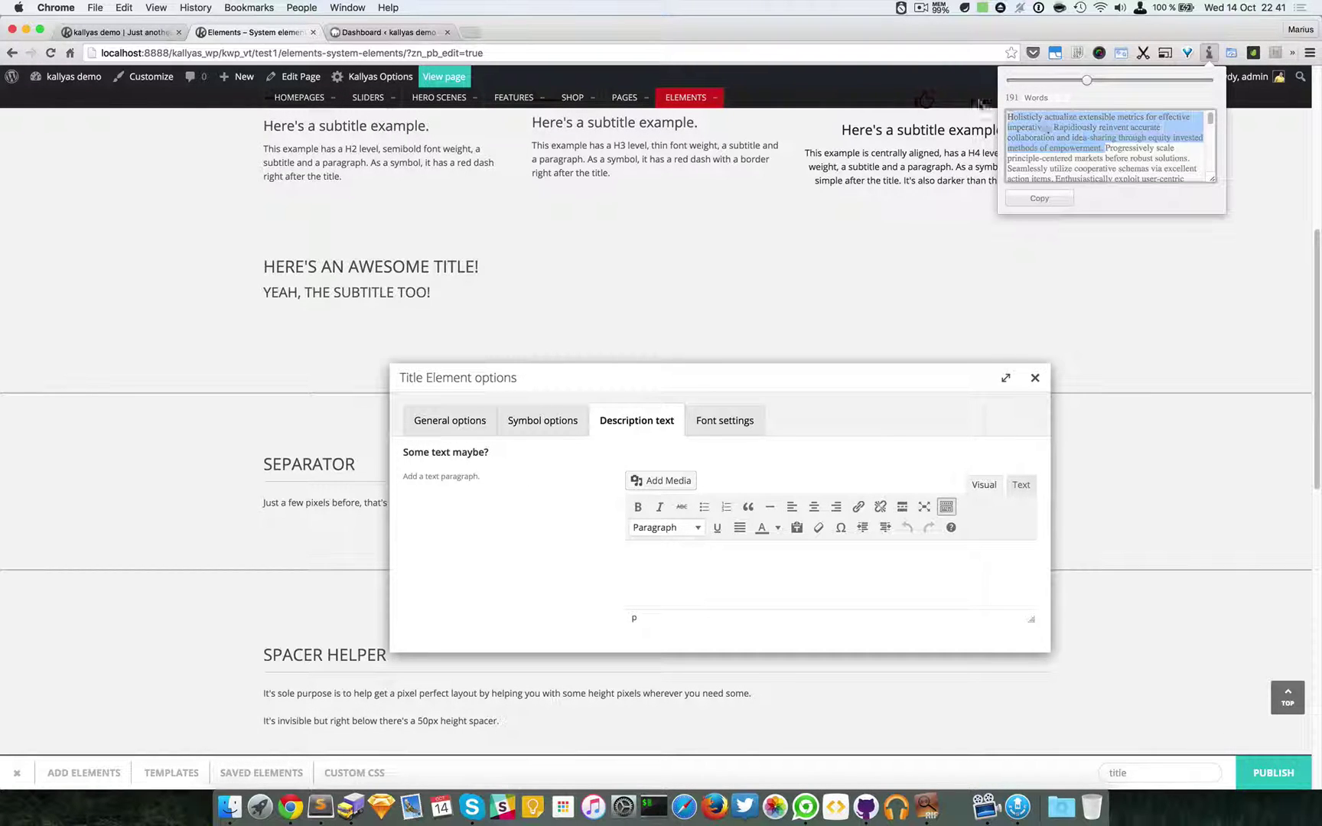
pyautogui.rightClick(1049, 126)
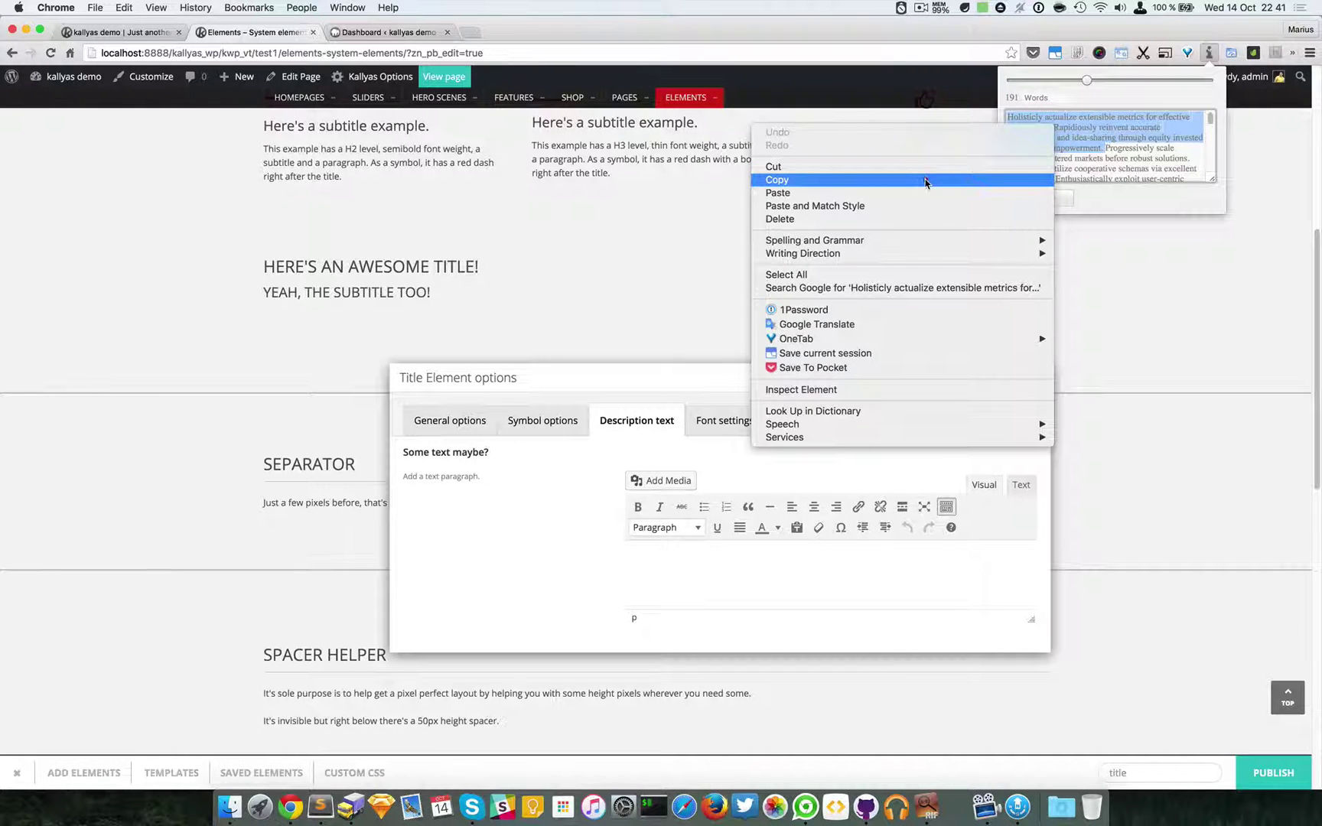
pyautogui.click(925, 180)
pyautogui.click(738, 564)
pyautogui.press('super+v')
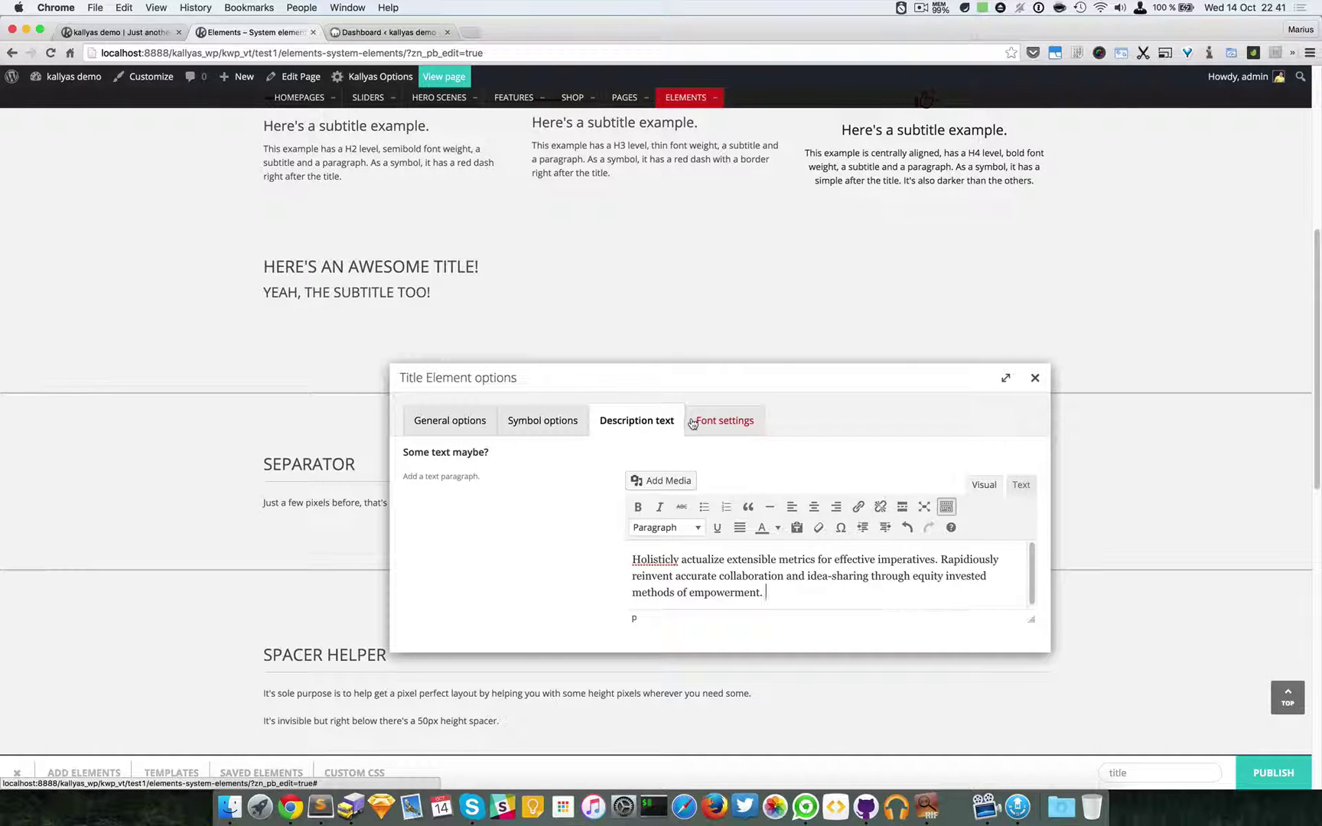
# - Apply the Title Element's pending changes to the page and set its title heading to H2 in the font settings
pyautogui.click(742, 421)
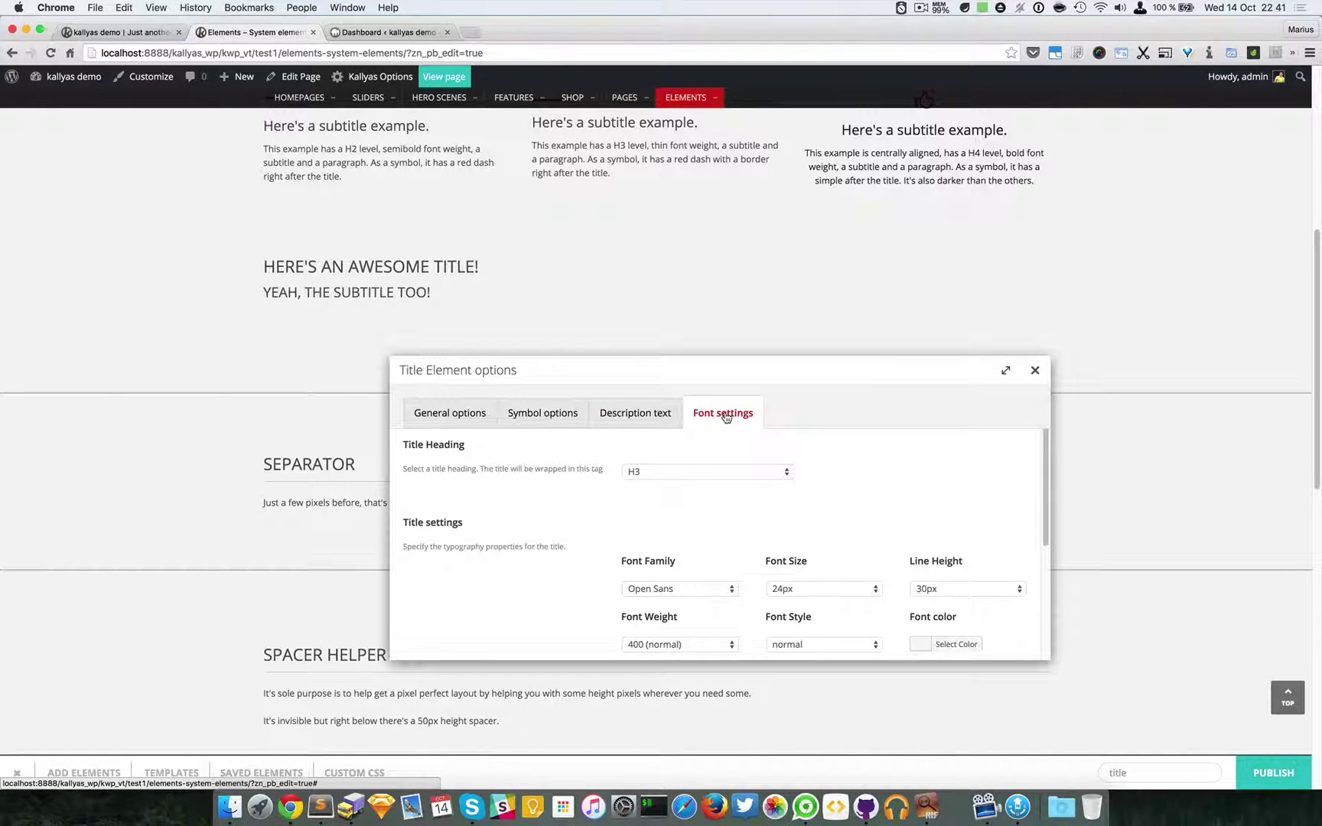
pyautogui.click(1035, 370)
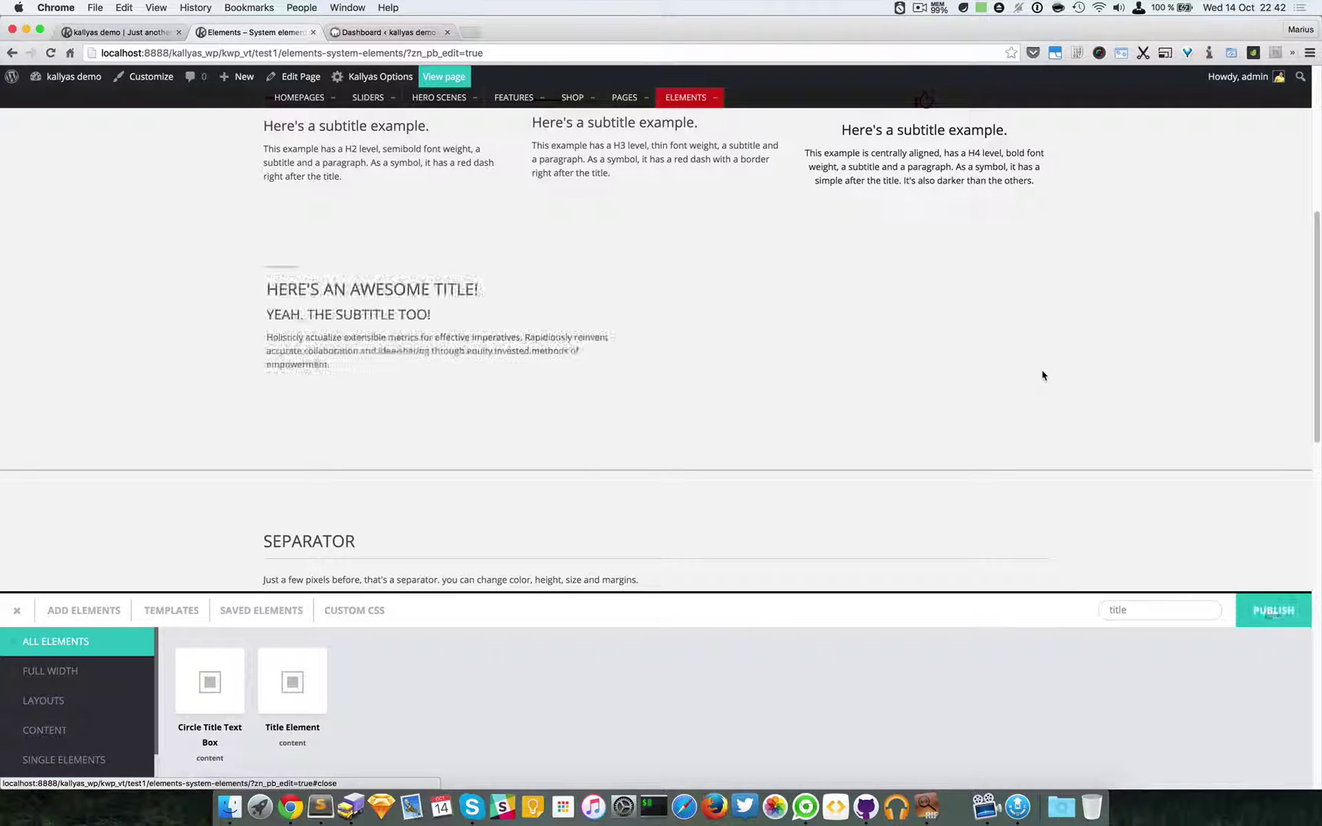
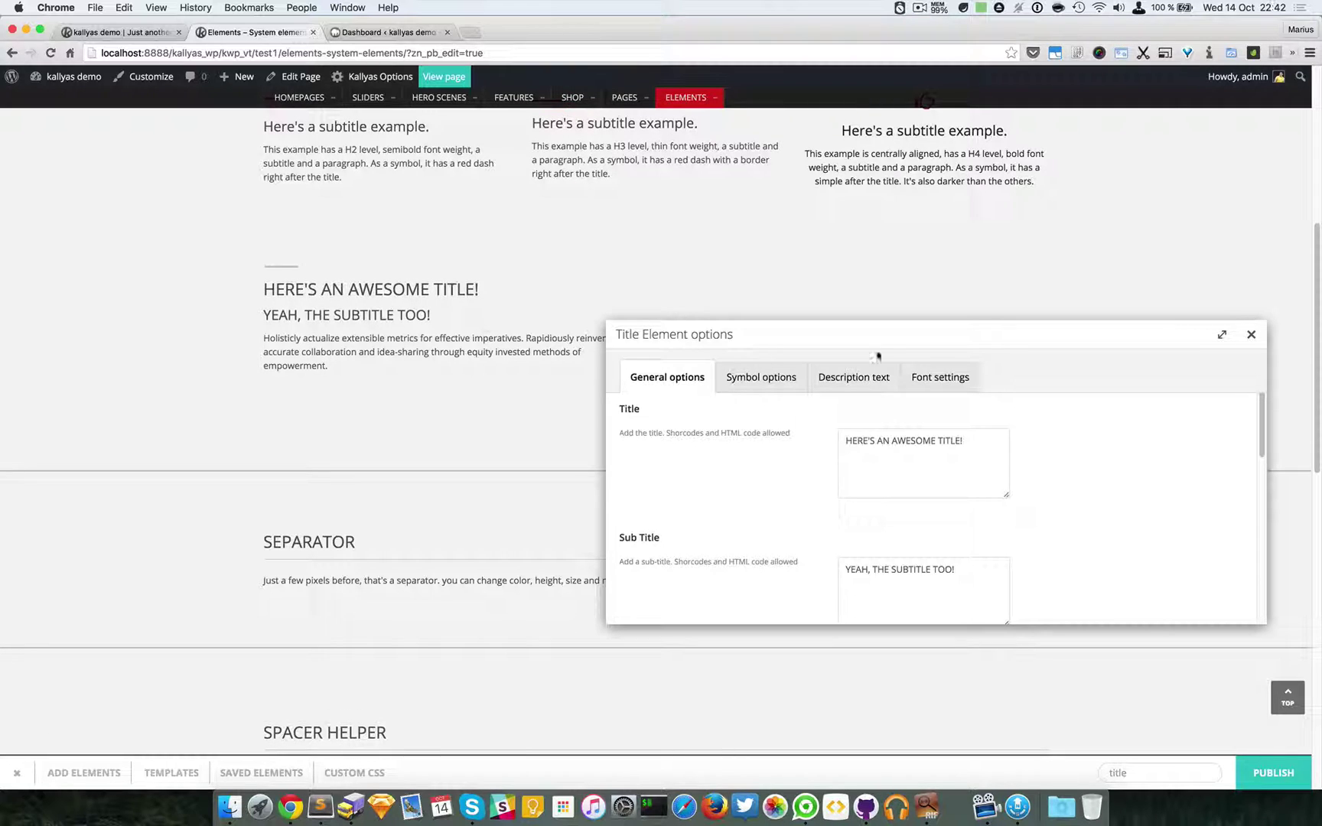
pyautogui.click(932, 375)
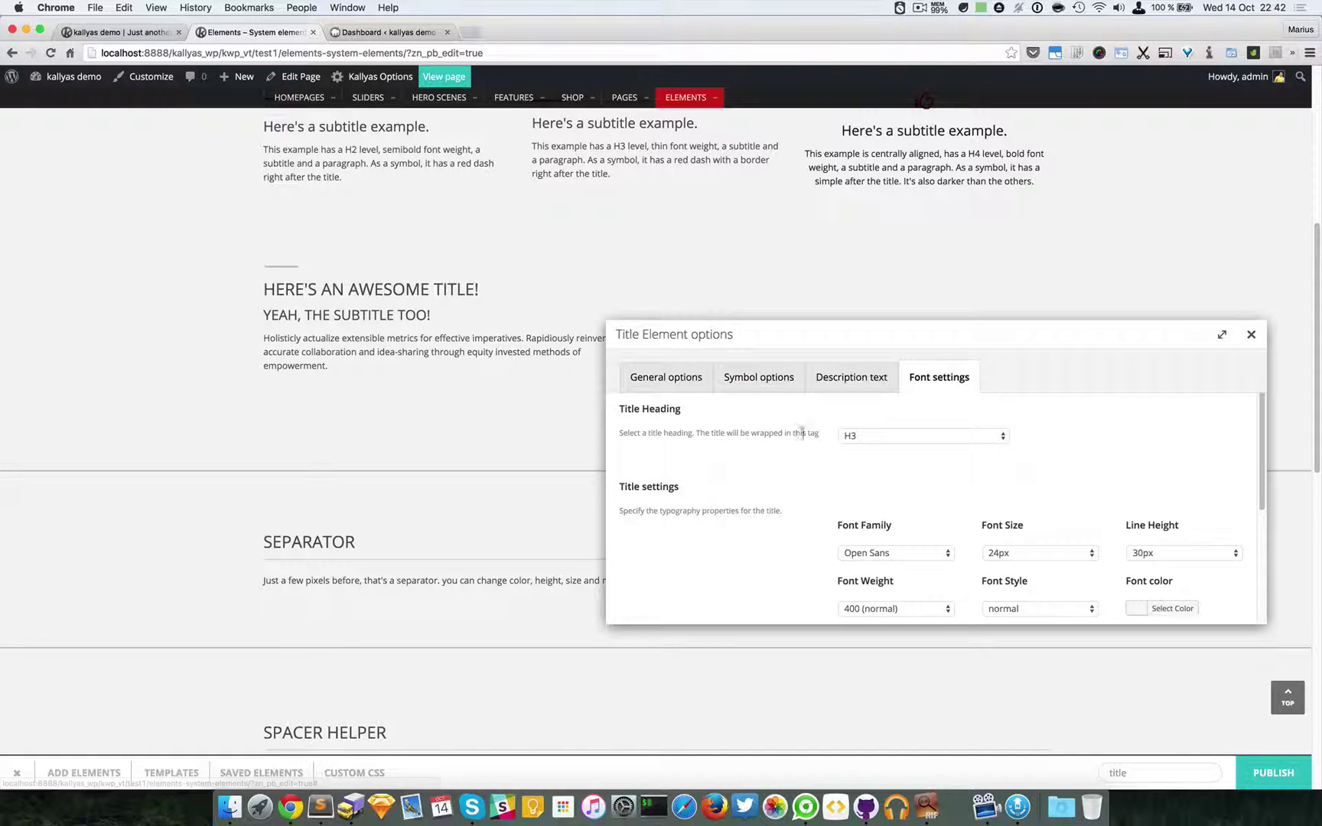
pyautogui.click(911, 436)
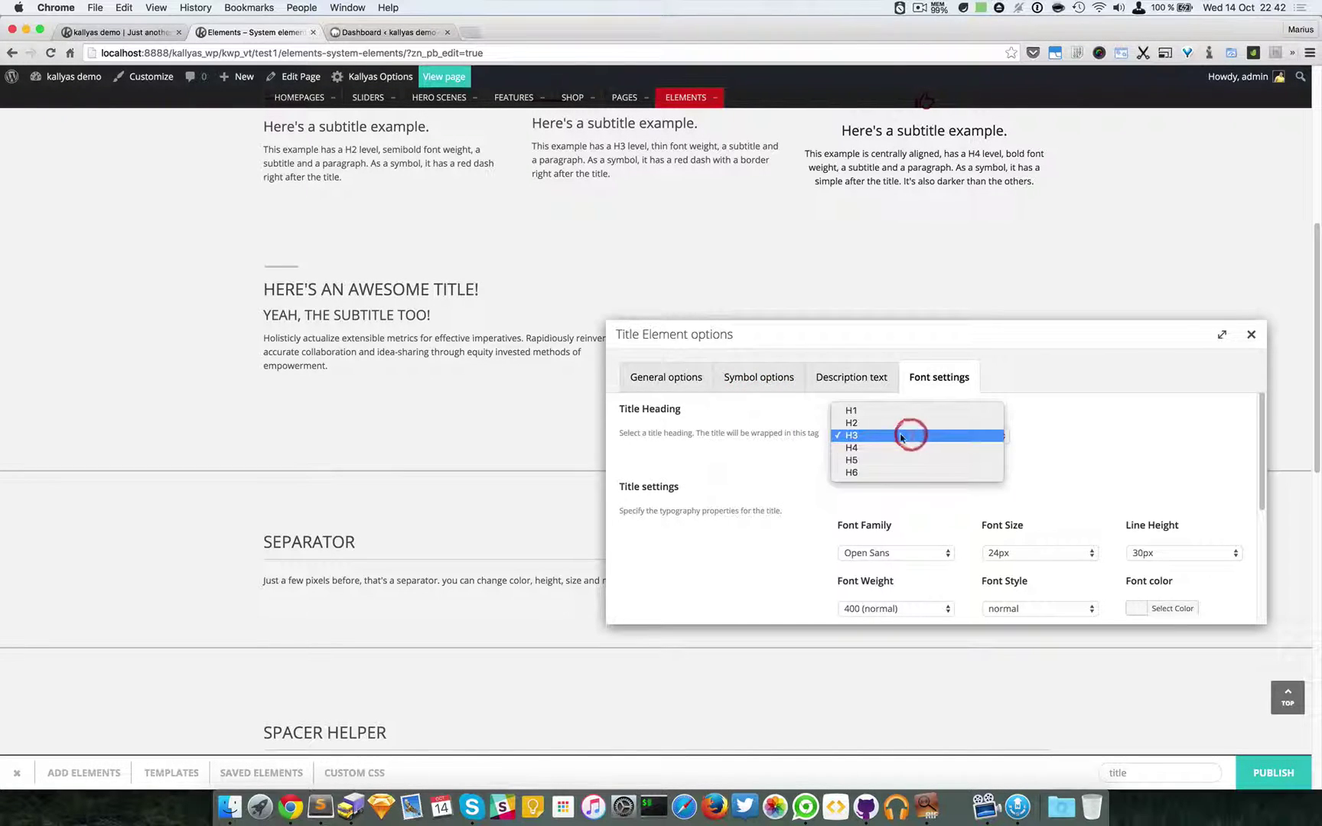
pyautogui.click(762, 455)
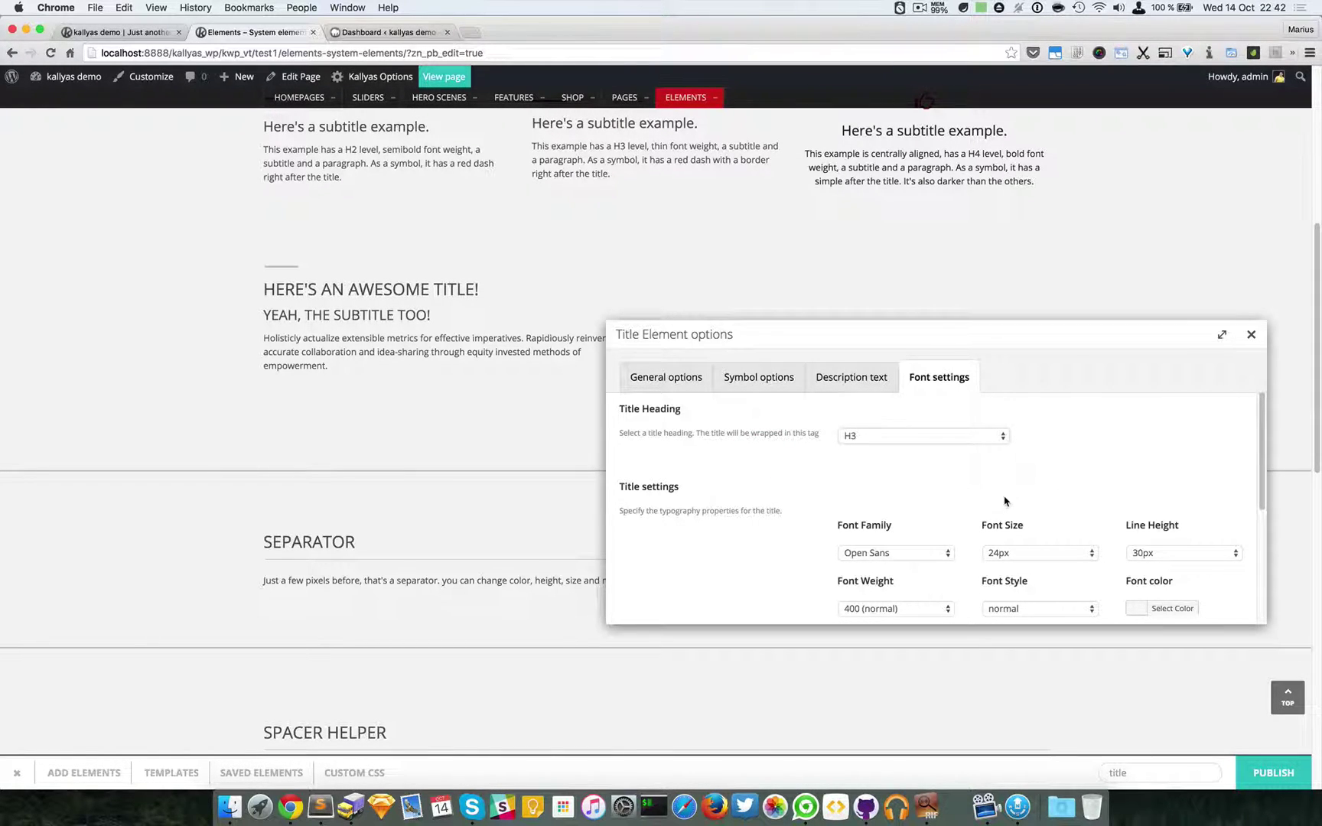
pyautogui.scroll(-1, 1004, 493)
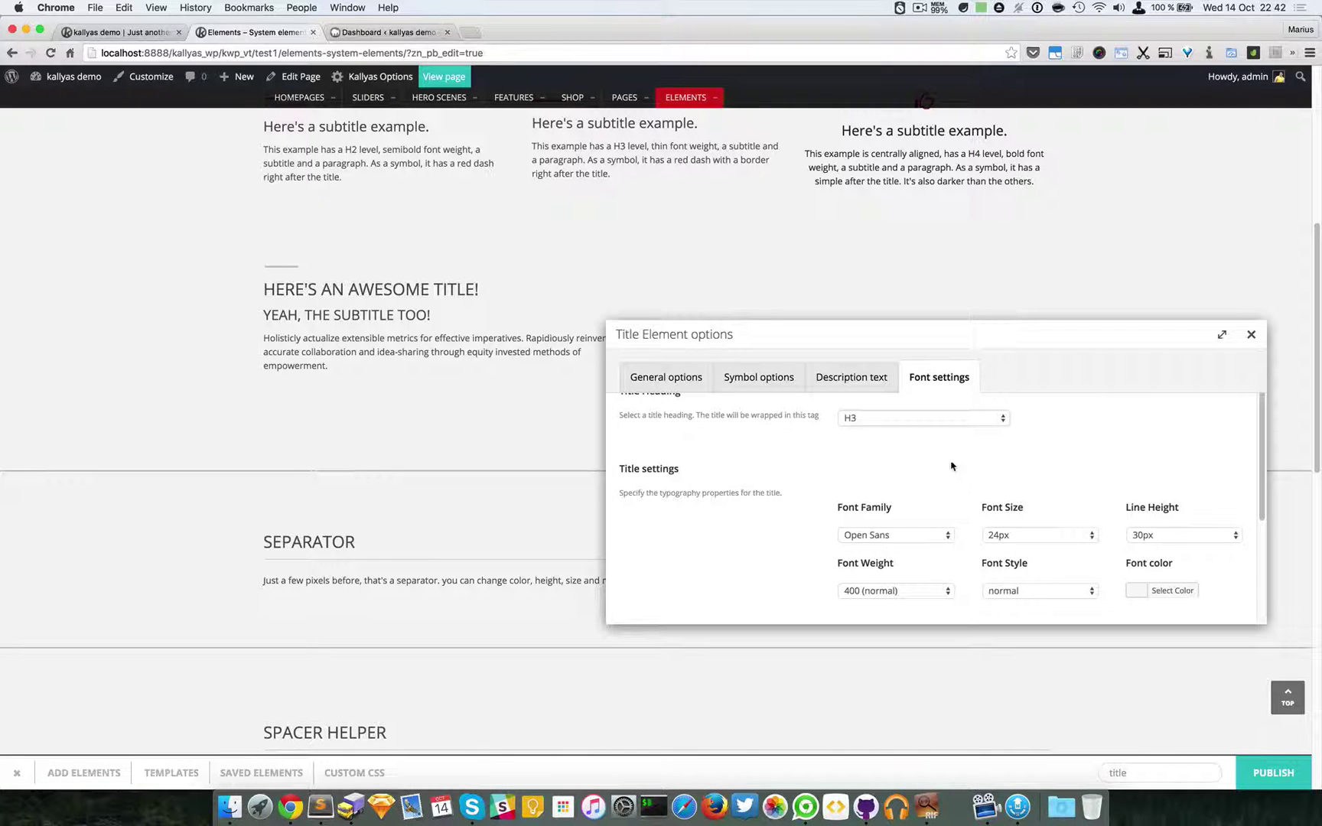
pyautogui.scroll(1, 951, 466)
pyautogui.click(924, 434)
pyautogui.click(924, 426)
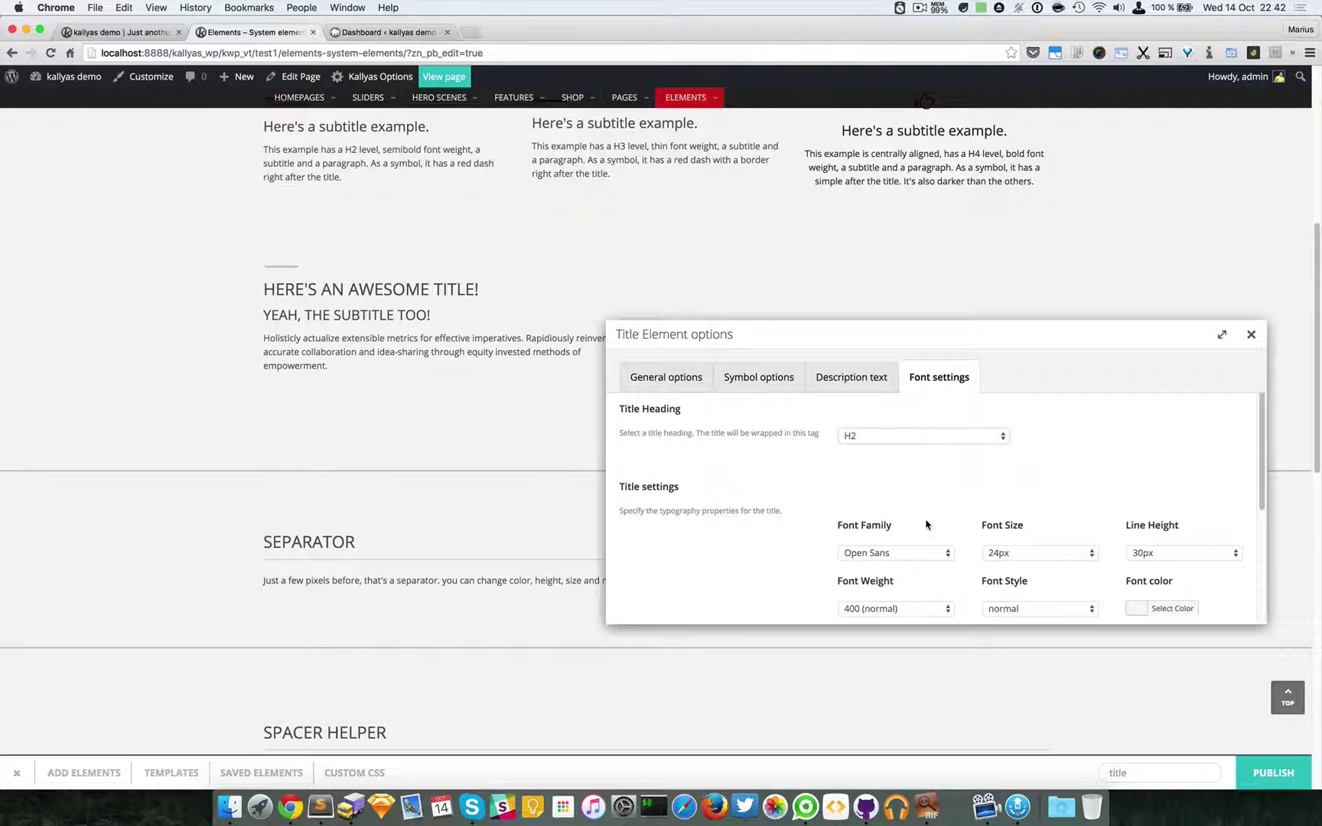
# - Examine the font families available in the Title Element's title typography settings
pyautogui.scroll(-1, 926, 524)
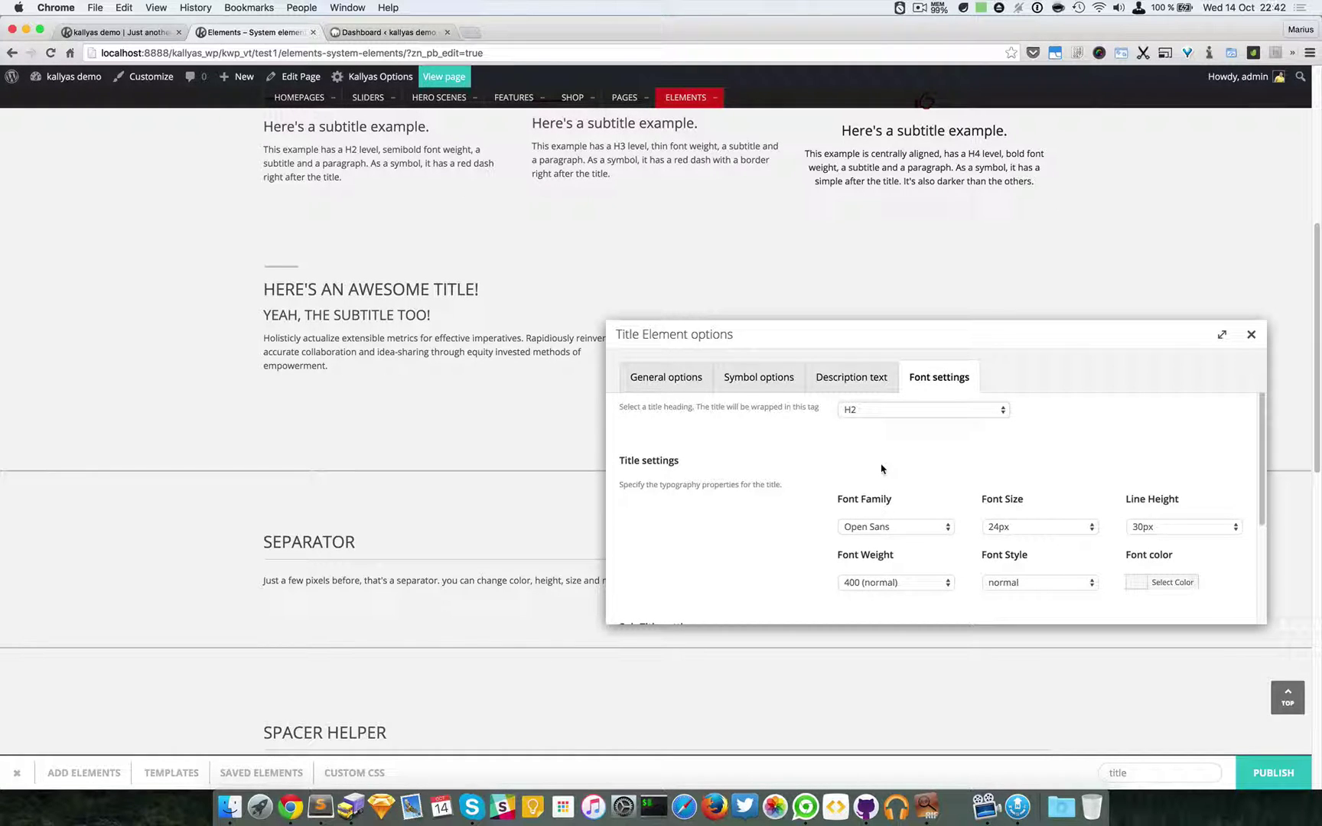
pyautogui.scroll(-1, 881, 468)
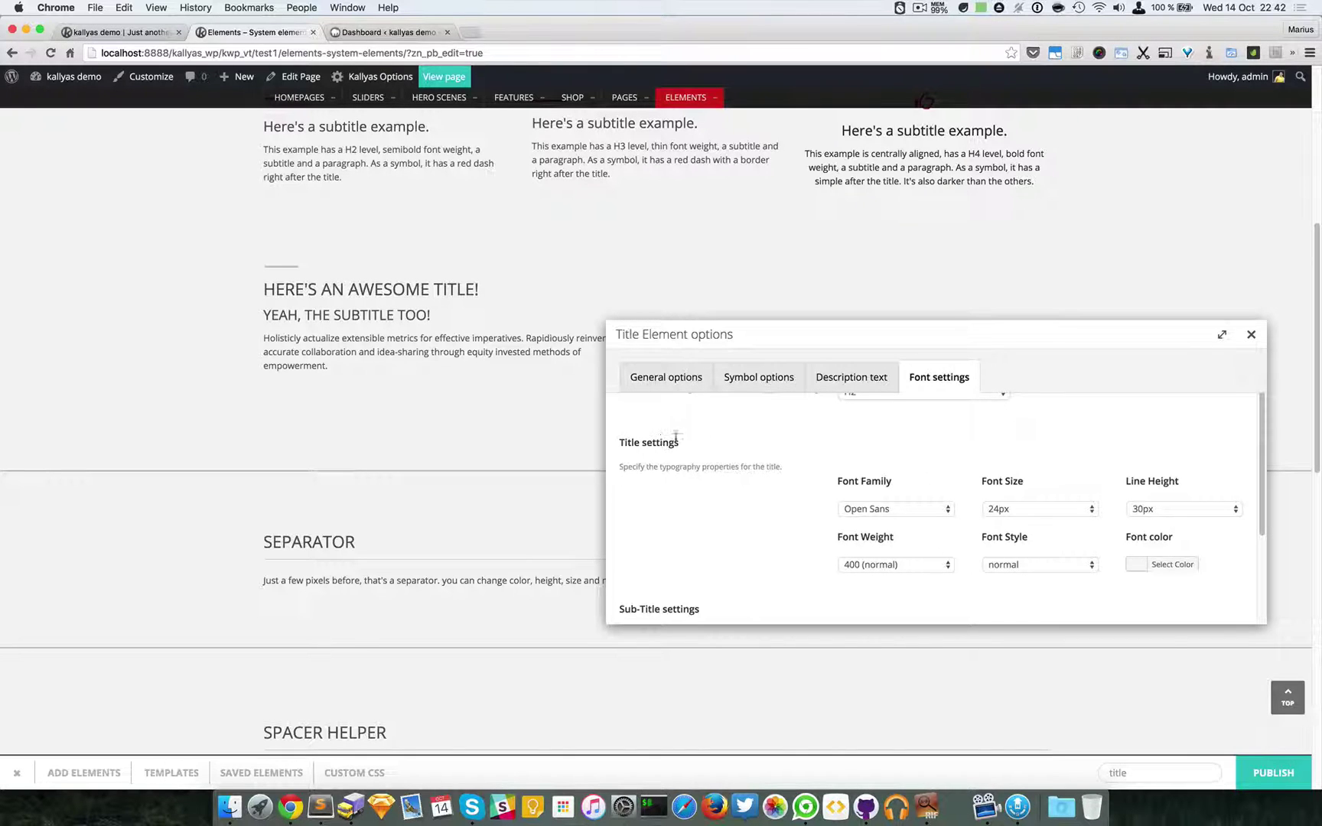
pyautogui.click(887, 508)
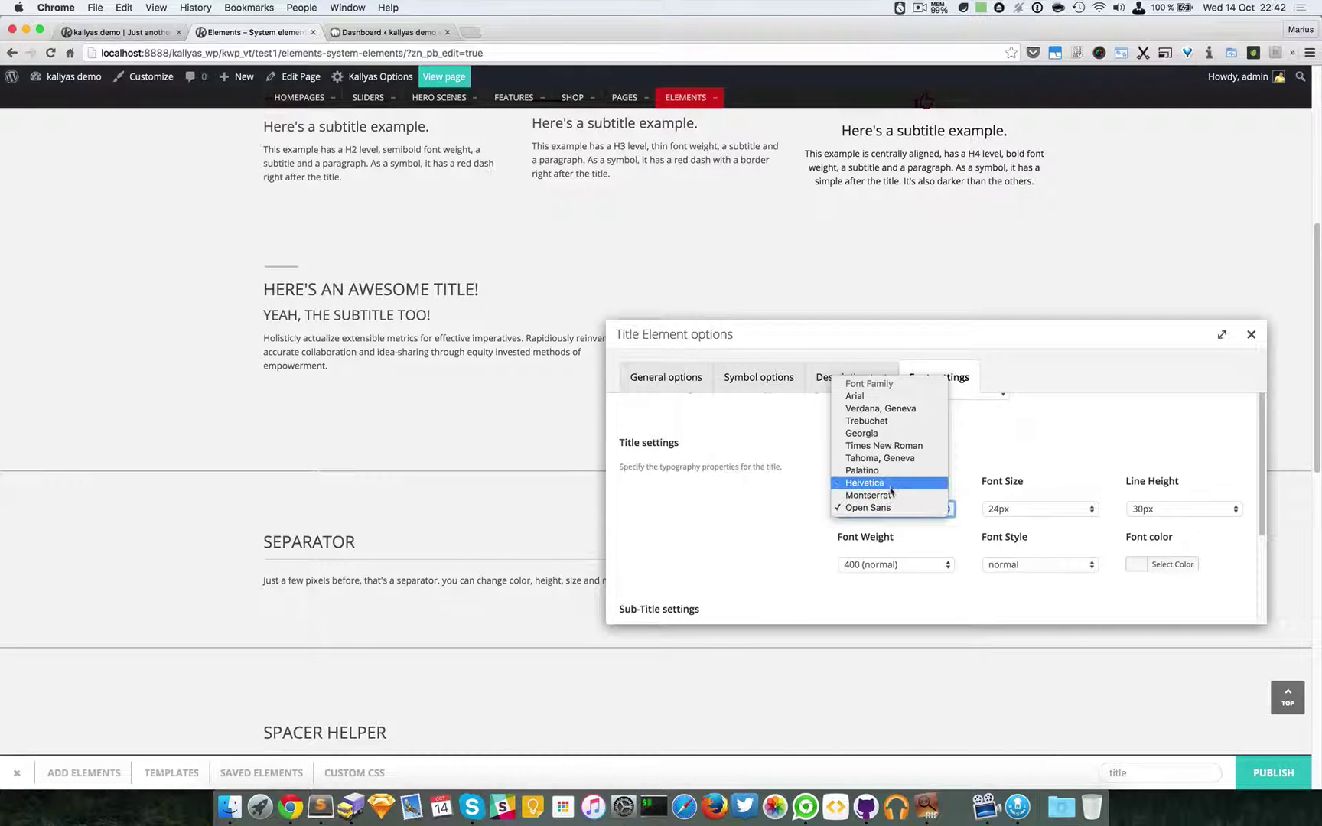
pyautogui.click(880, 507)
pyautogui.click(1075, 444)
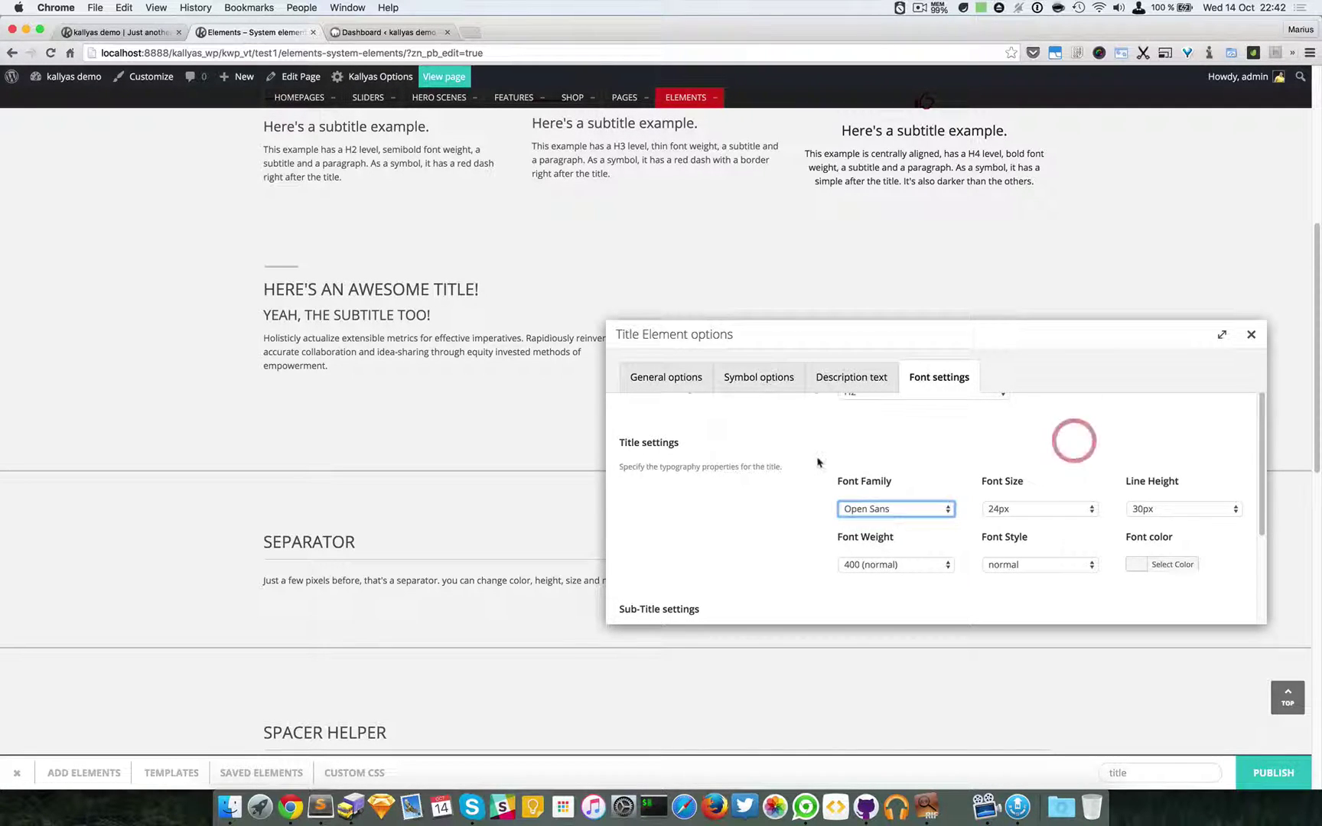
pyautogui.click(882, 510)
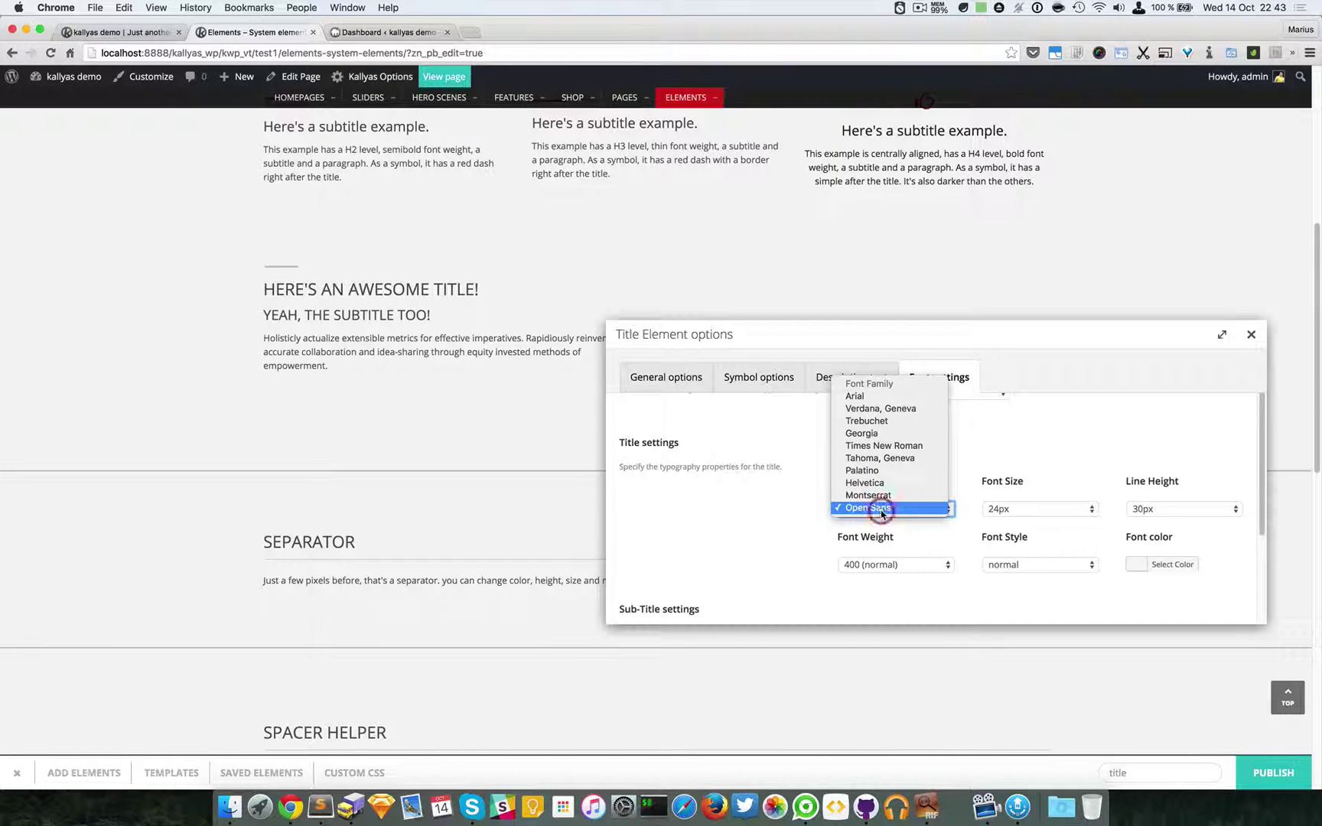
pyautogui.click(811, 508)
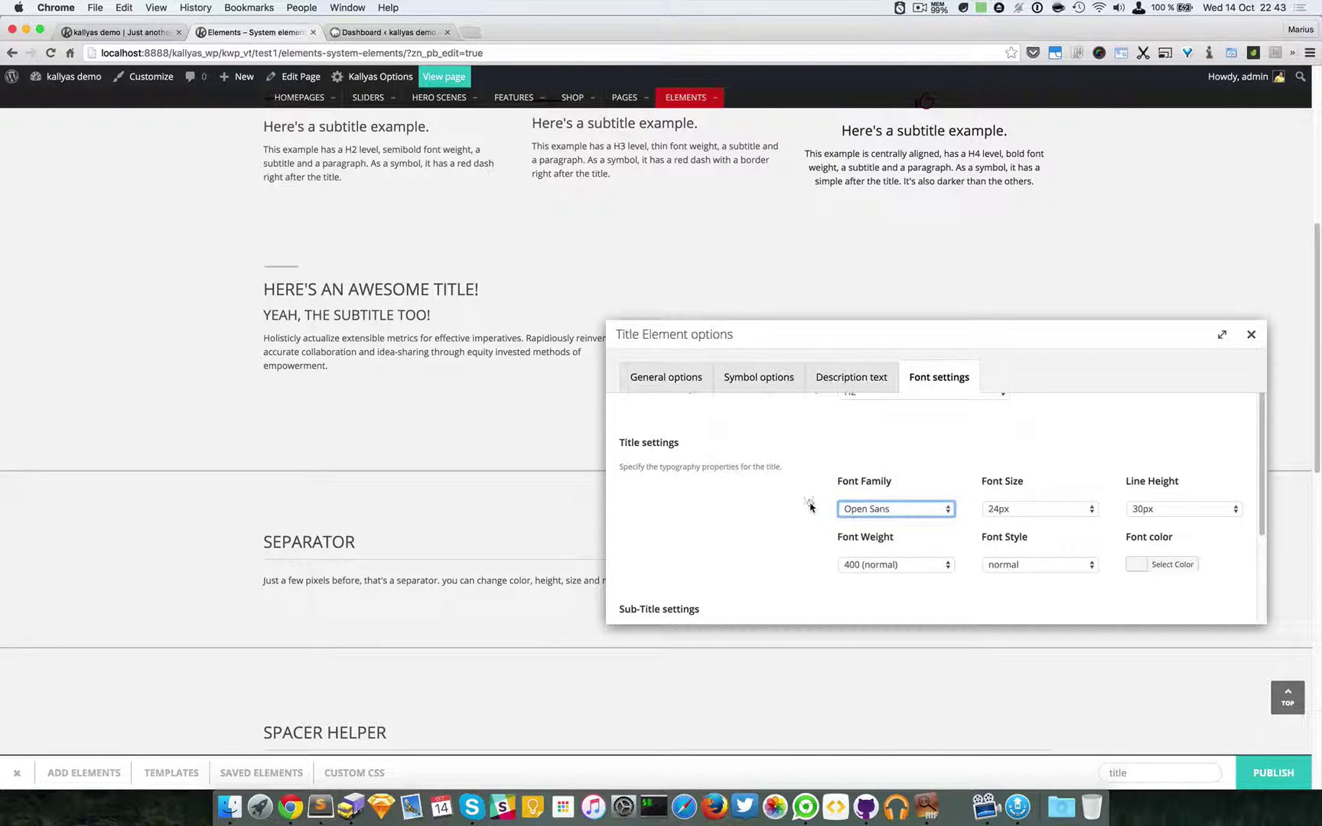
pyautogui.click(917, 506)
pyautogui.click(775, 446)
# - Examine the Google fonts installed in the Fonts Setup page of the Kallyas theme options in the WordPress dashboard
pyautogui.click(370, 33)
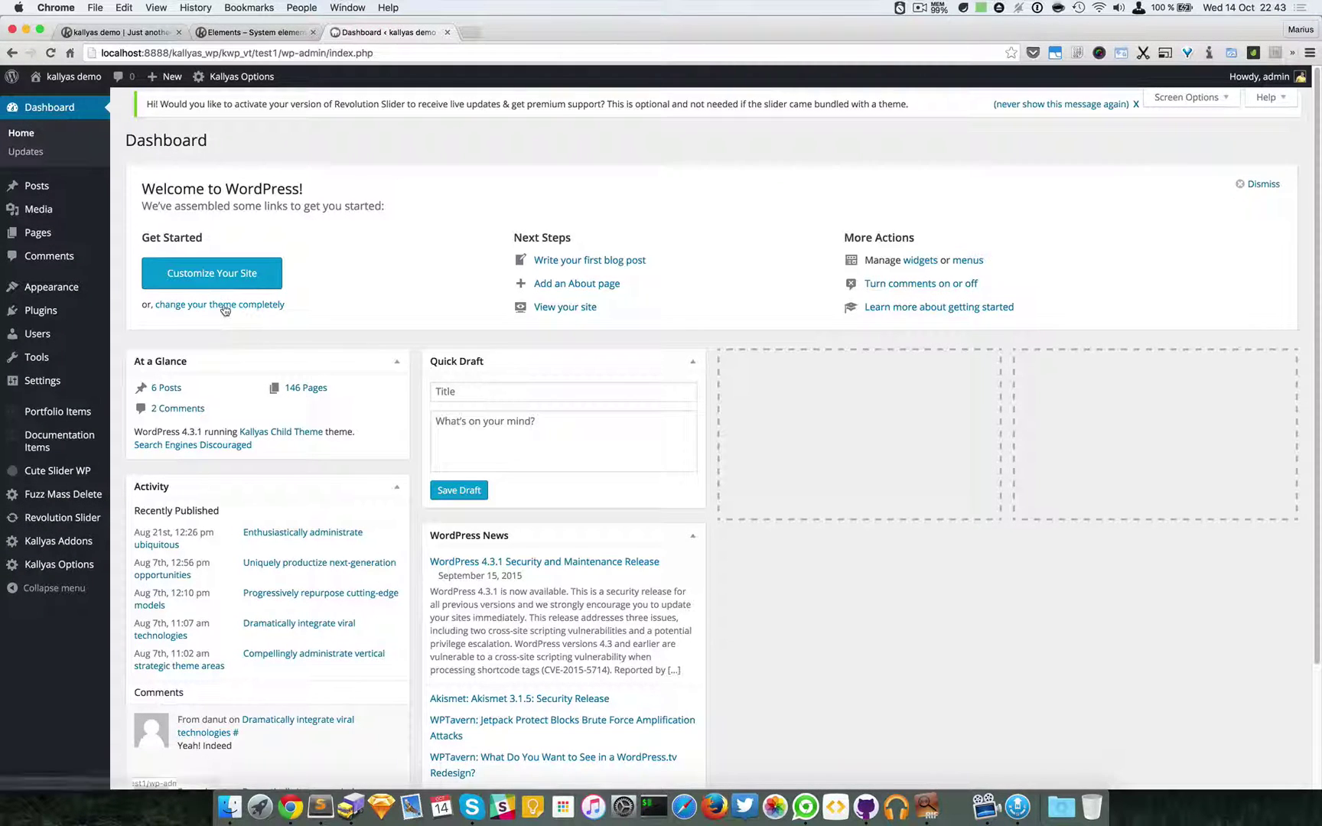
pyautogui.click(67, 572)
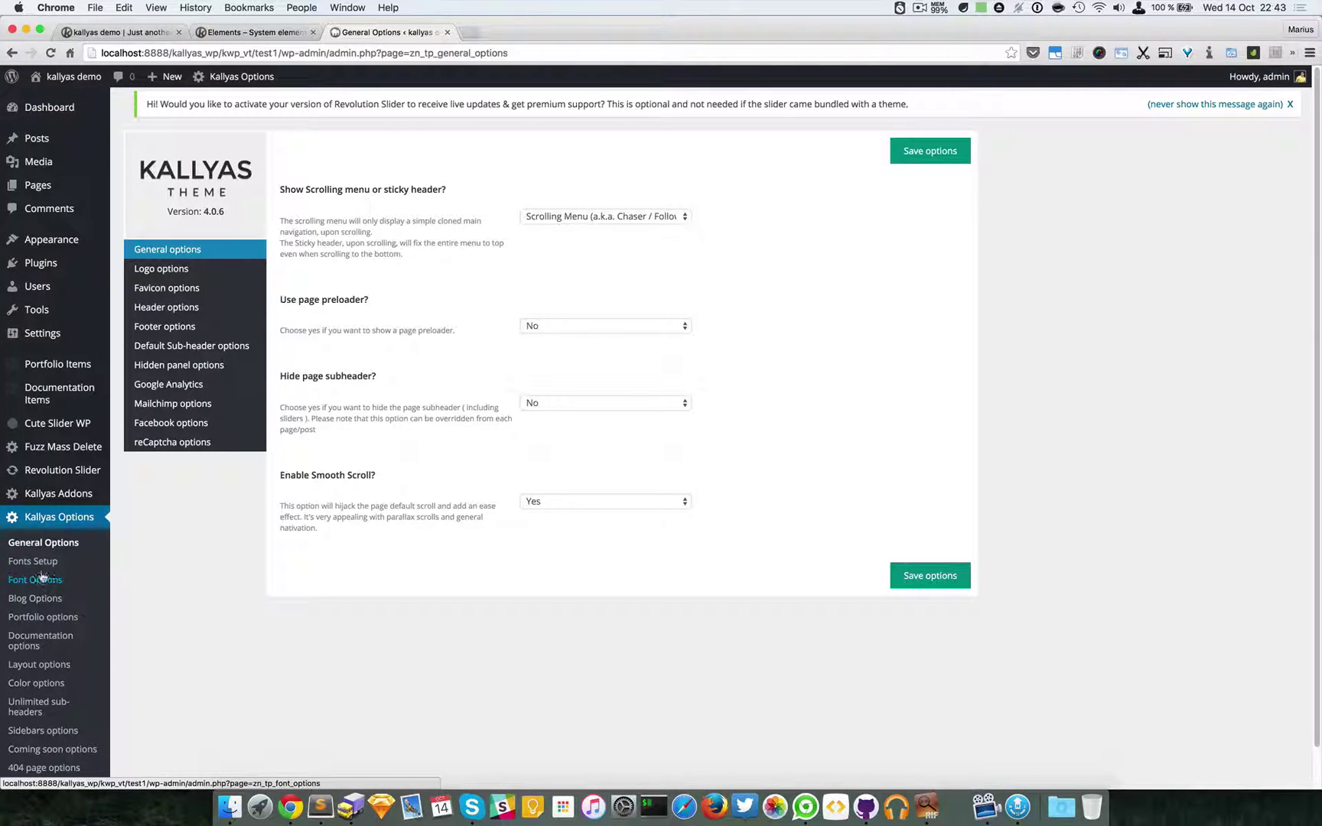
pyautogui.click(41, 570)
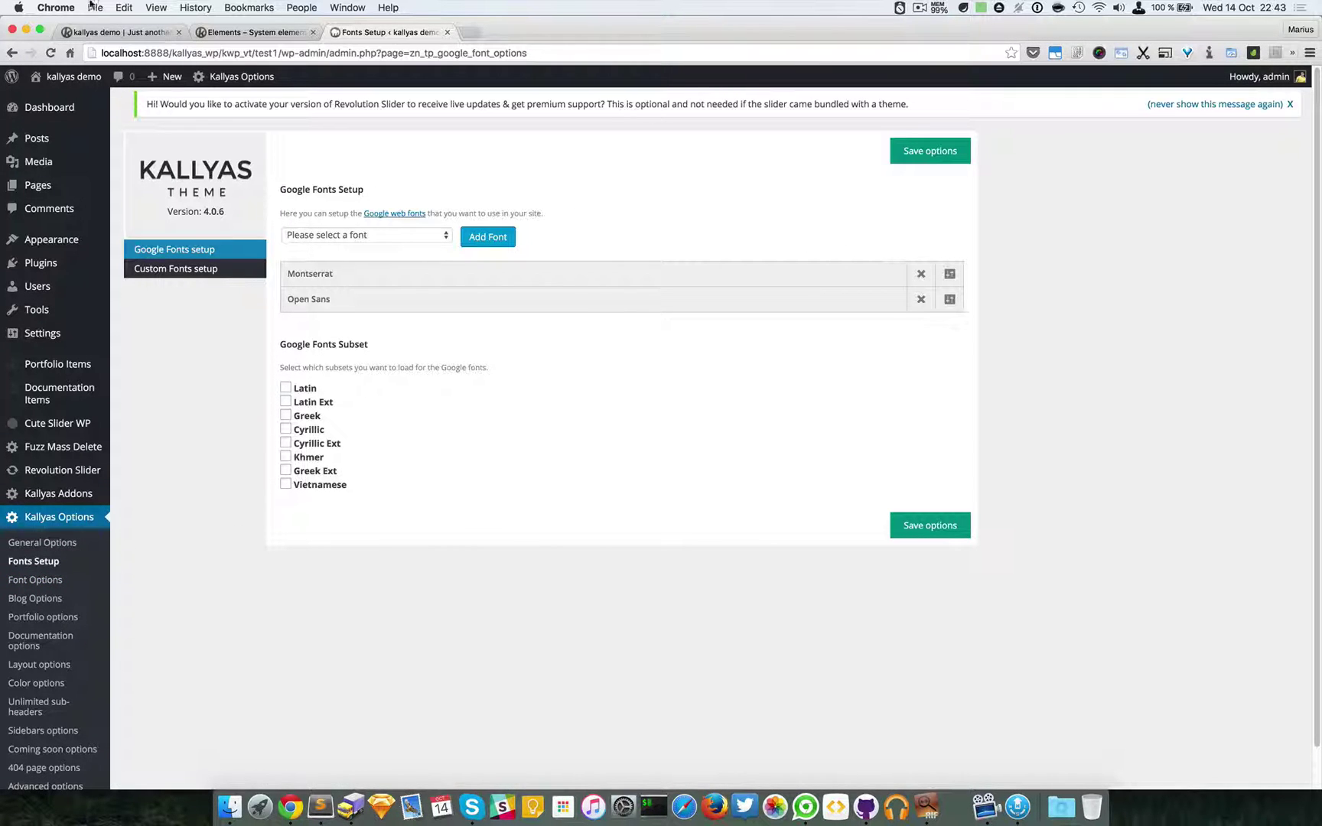
pyautogui.click(84, 32)
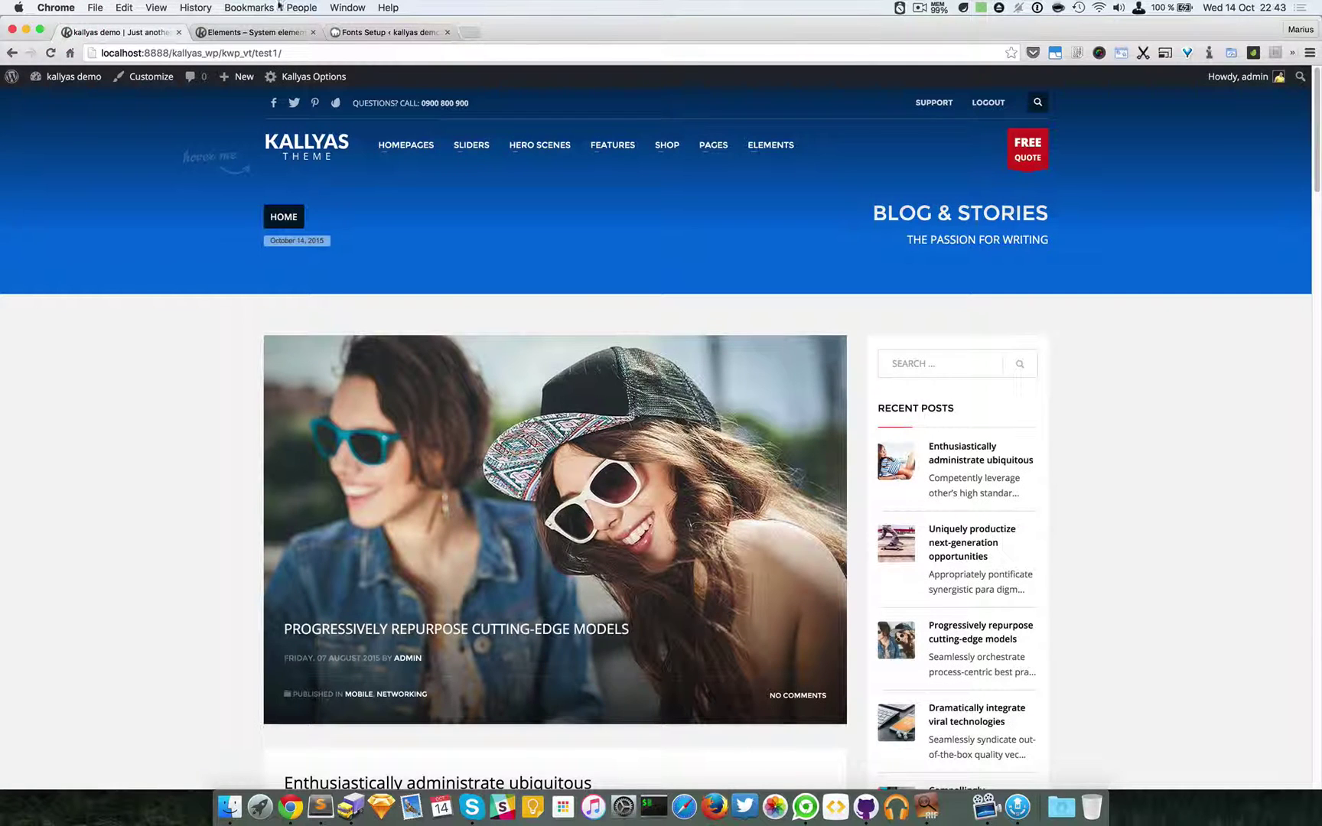
pyautogui.click(256, 32)
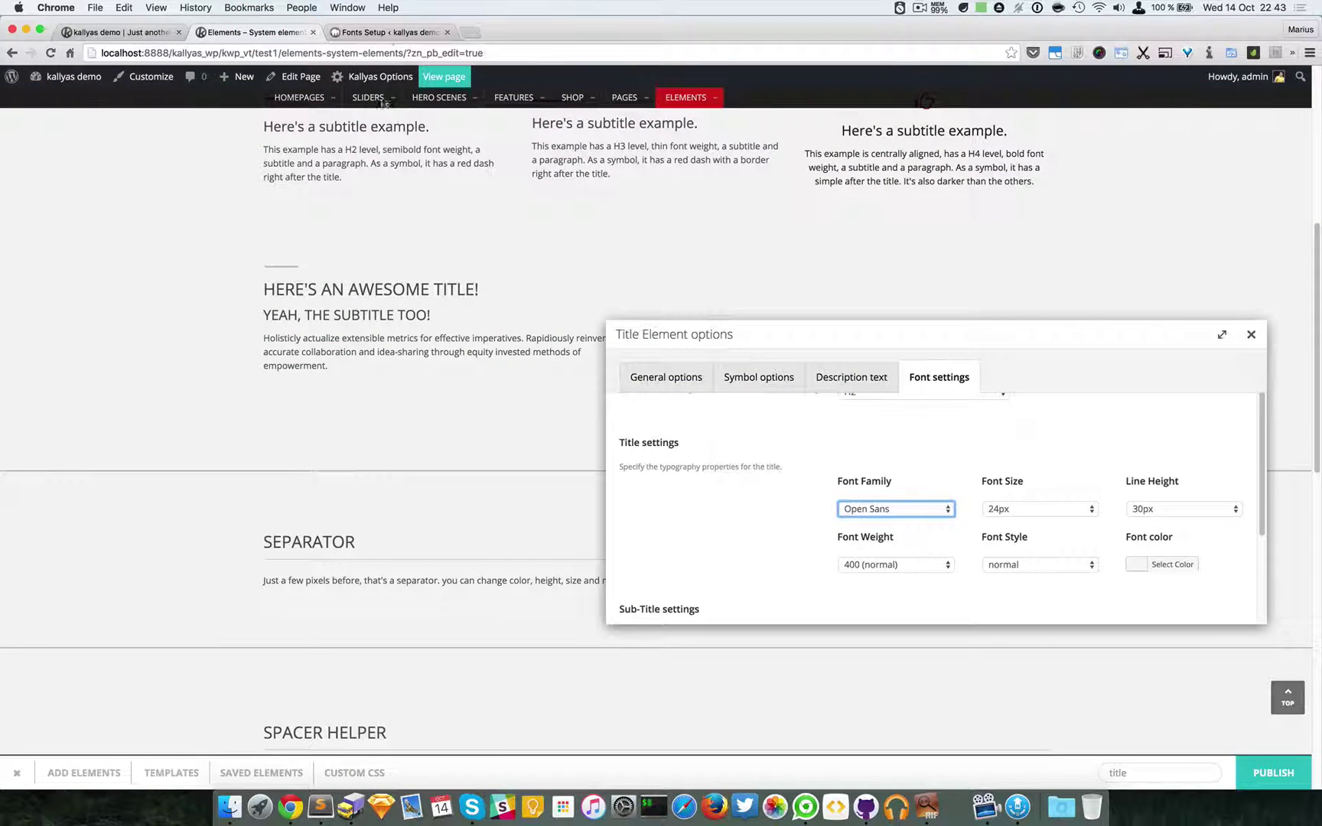
pyautogui.click(386, 32)
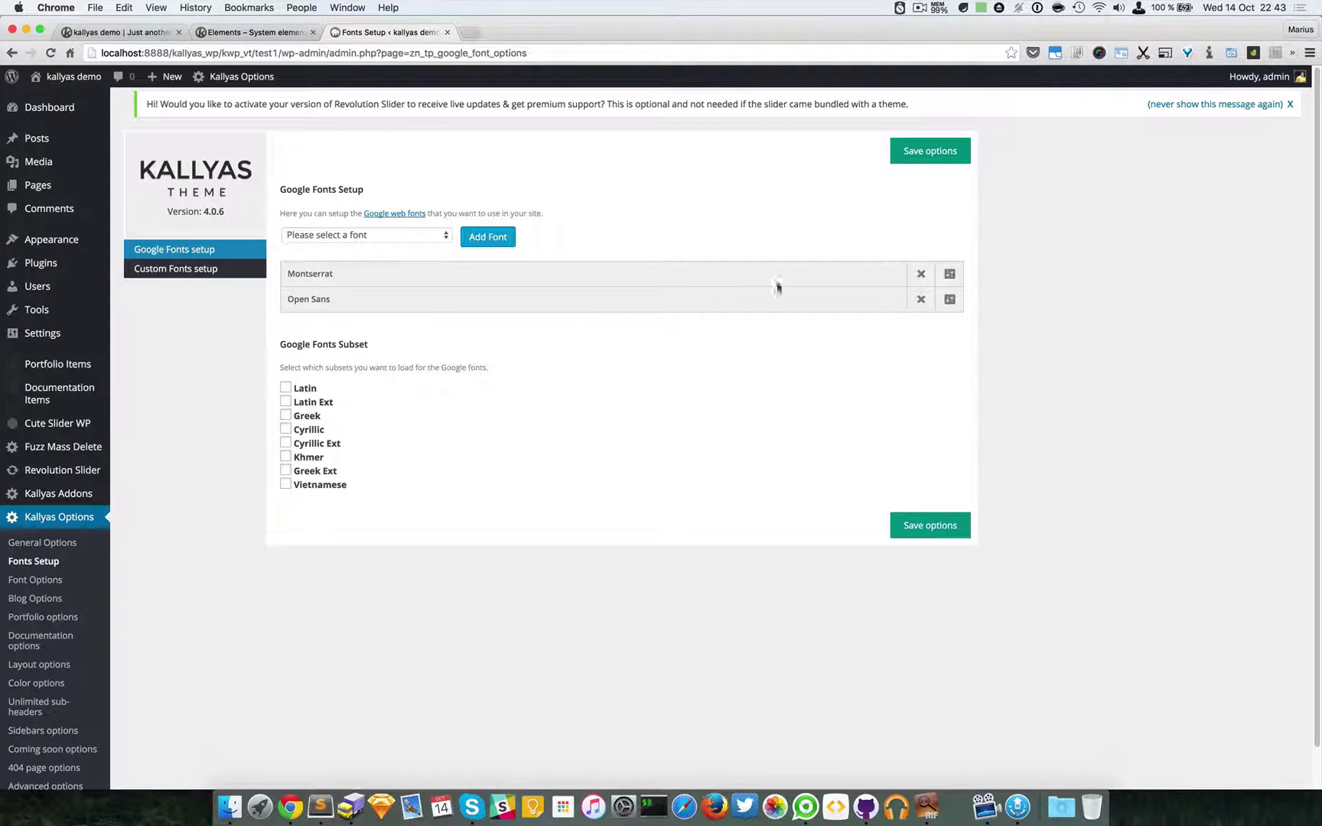
pyautogui.doubleClick(311, 273)
pyautogui.tripleClick(319, 300)
pyautogui.click(320, 300)
# - Return to the page being edited and set the Title Element's title font family to Montserrat
pyautogui.click(269, 32)
pyautogui.click(913, 515)
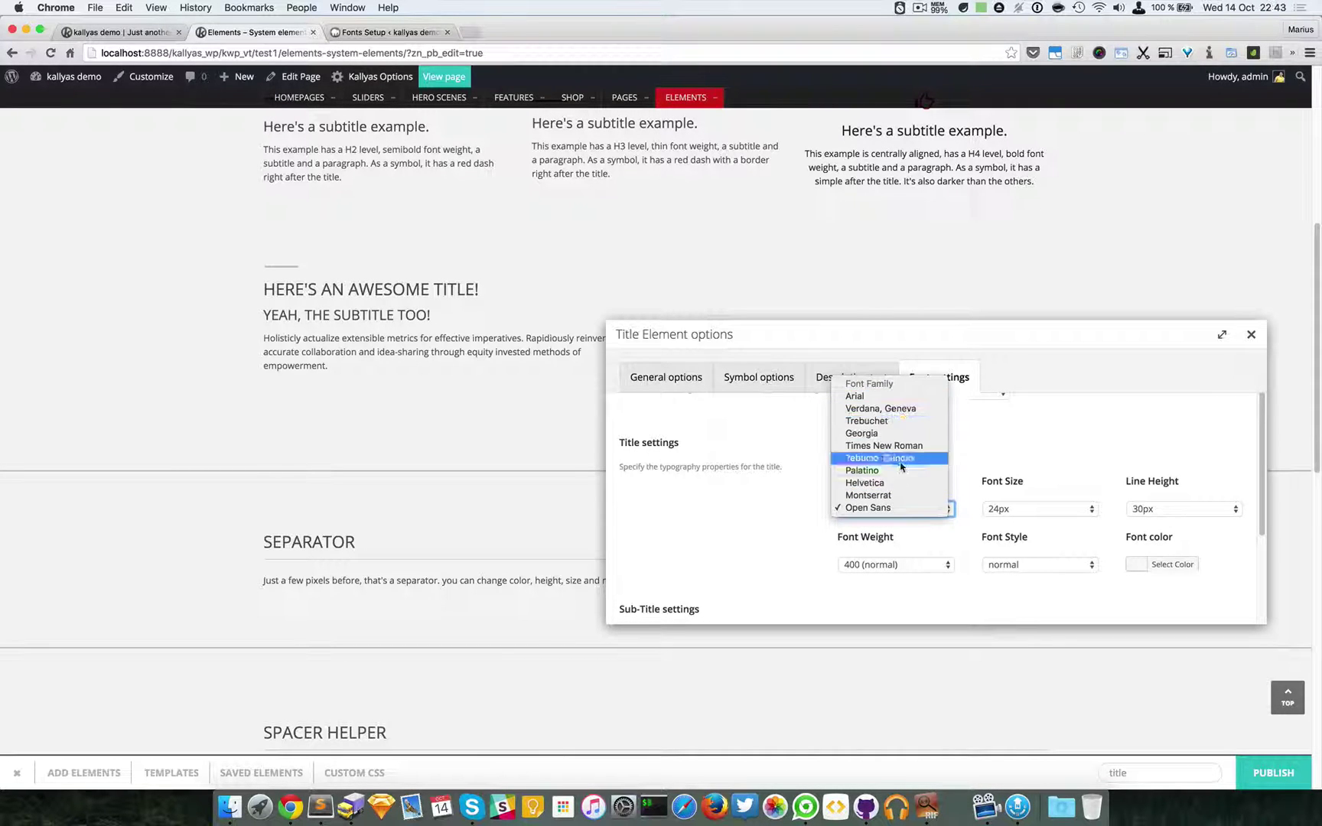
pyautogui.click(1062, 404)
pyautogui.click(869, 511)
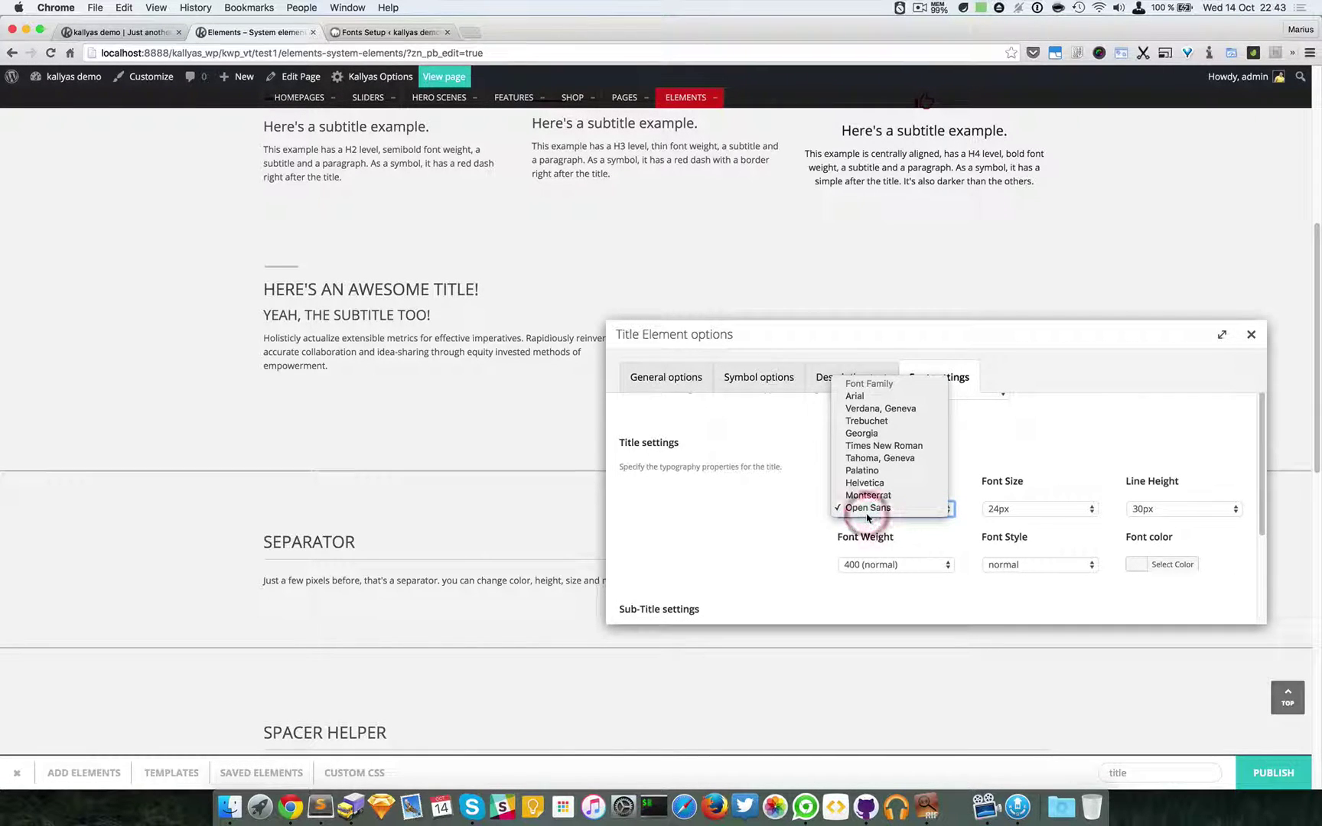
pyautogui.click(882, 494)
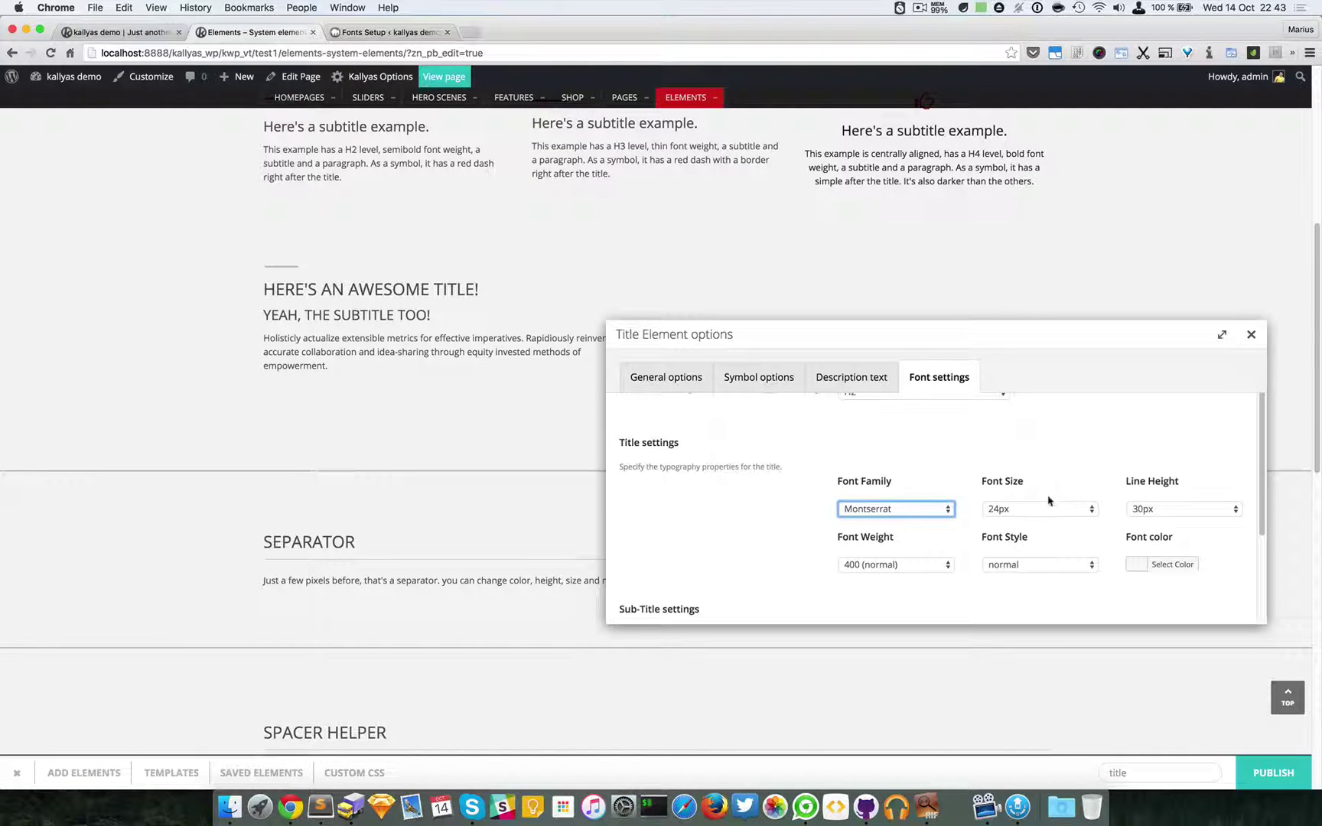
# - Set the title's font size to 34px and its line height to 42px
pyautogui.click(1042, 512)
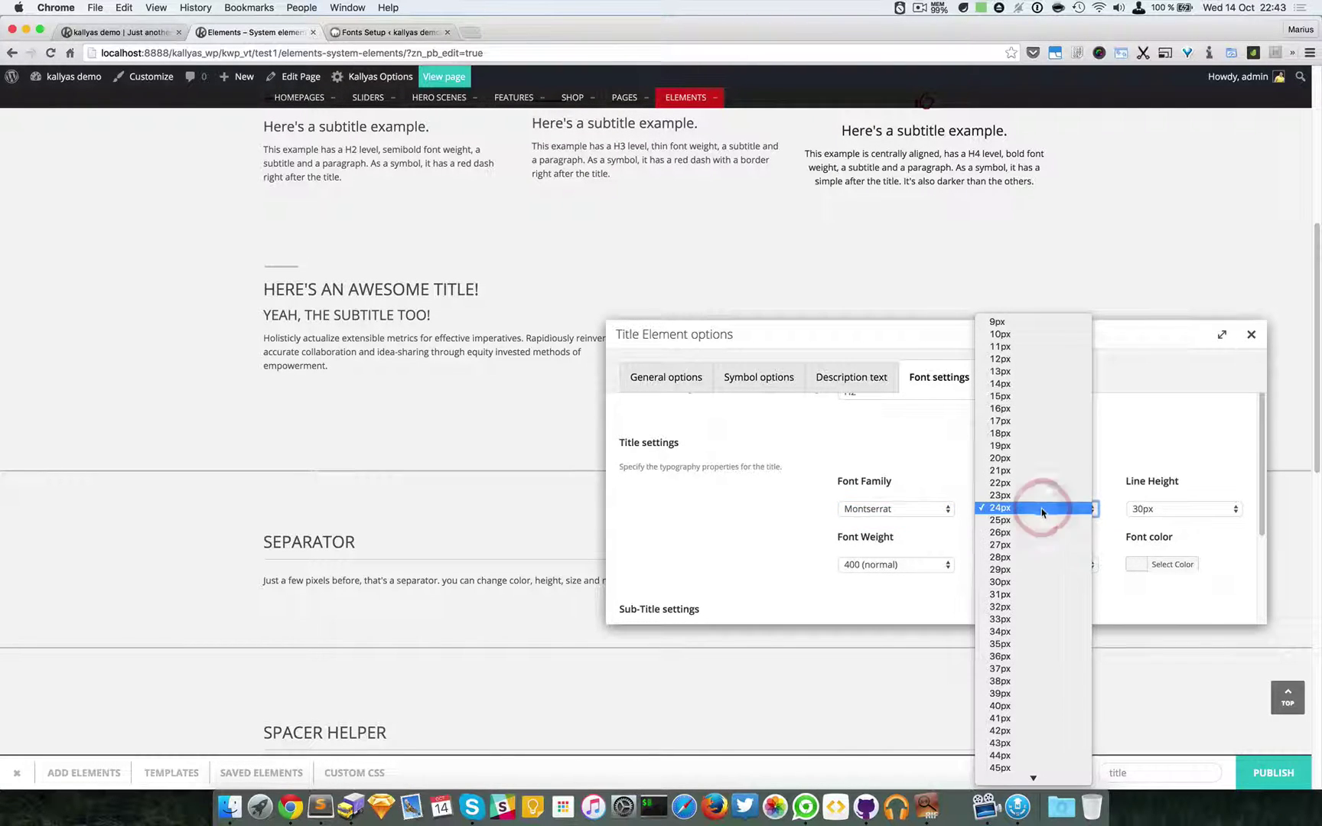
pyautogui.click(1040, 630)
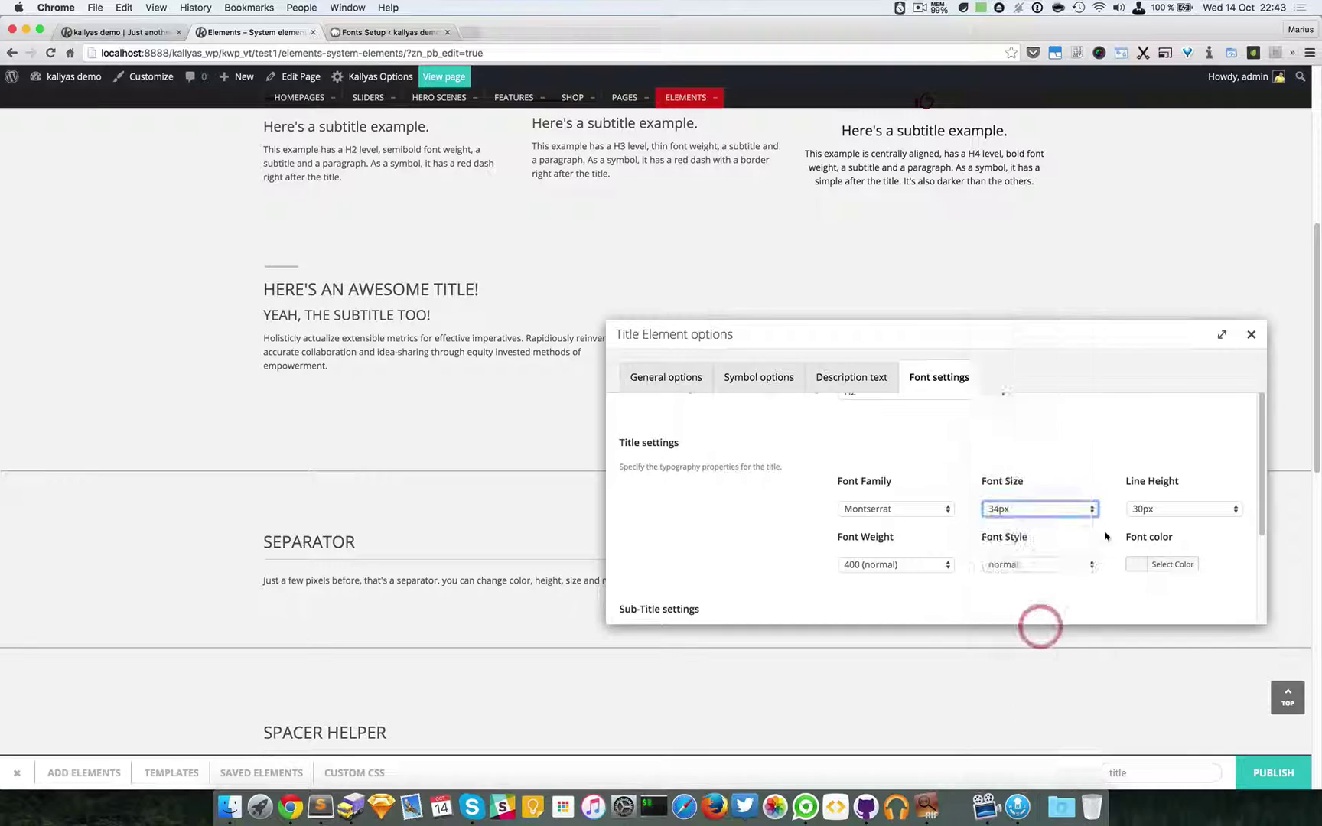
pyautogui.click(1152, 511)
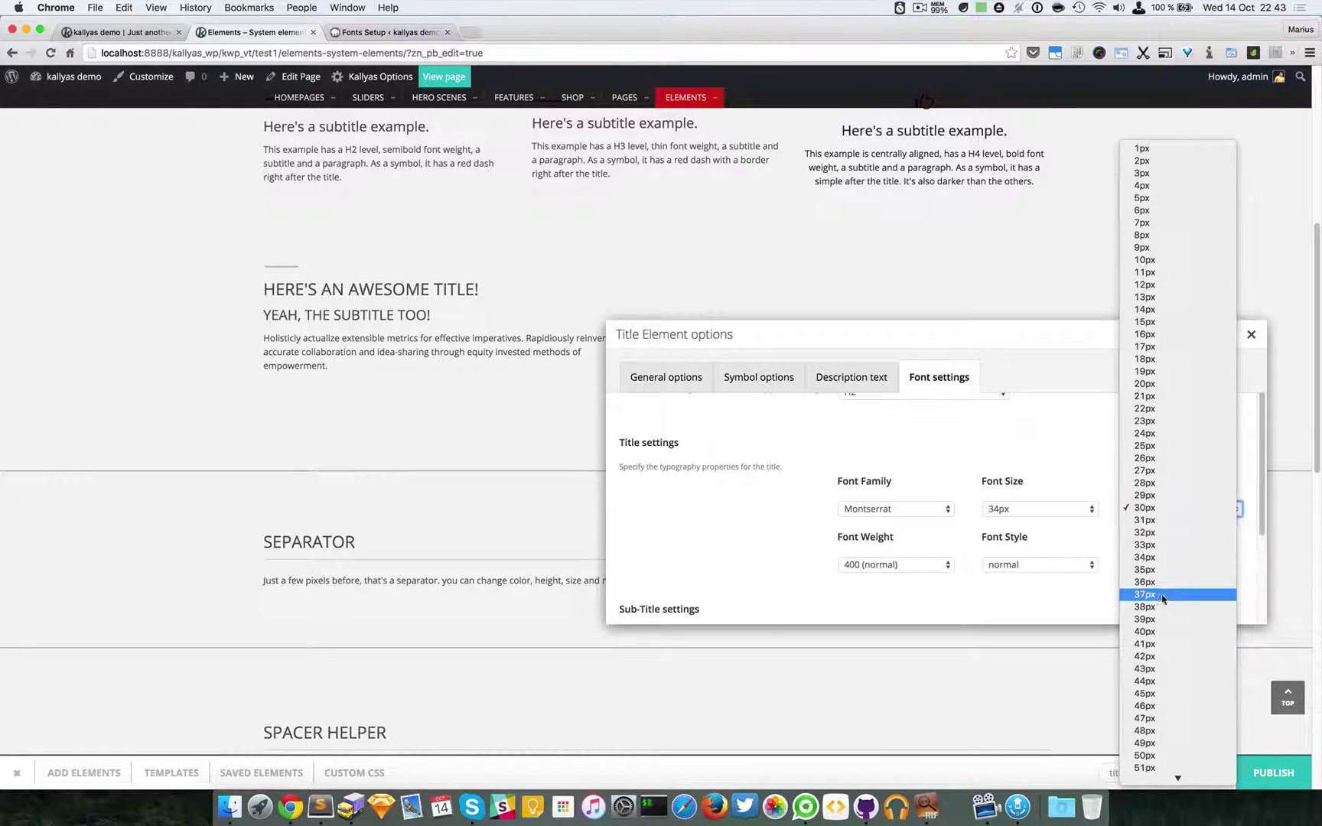
pyautogui.click(1160, 657)
pyautogui.scroll(-1, 933, 520)
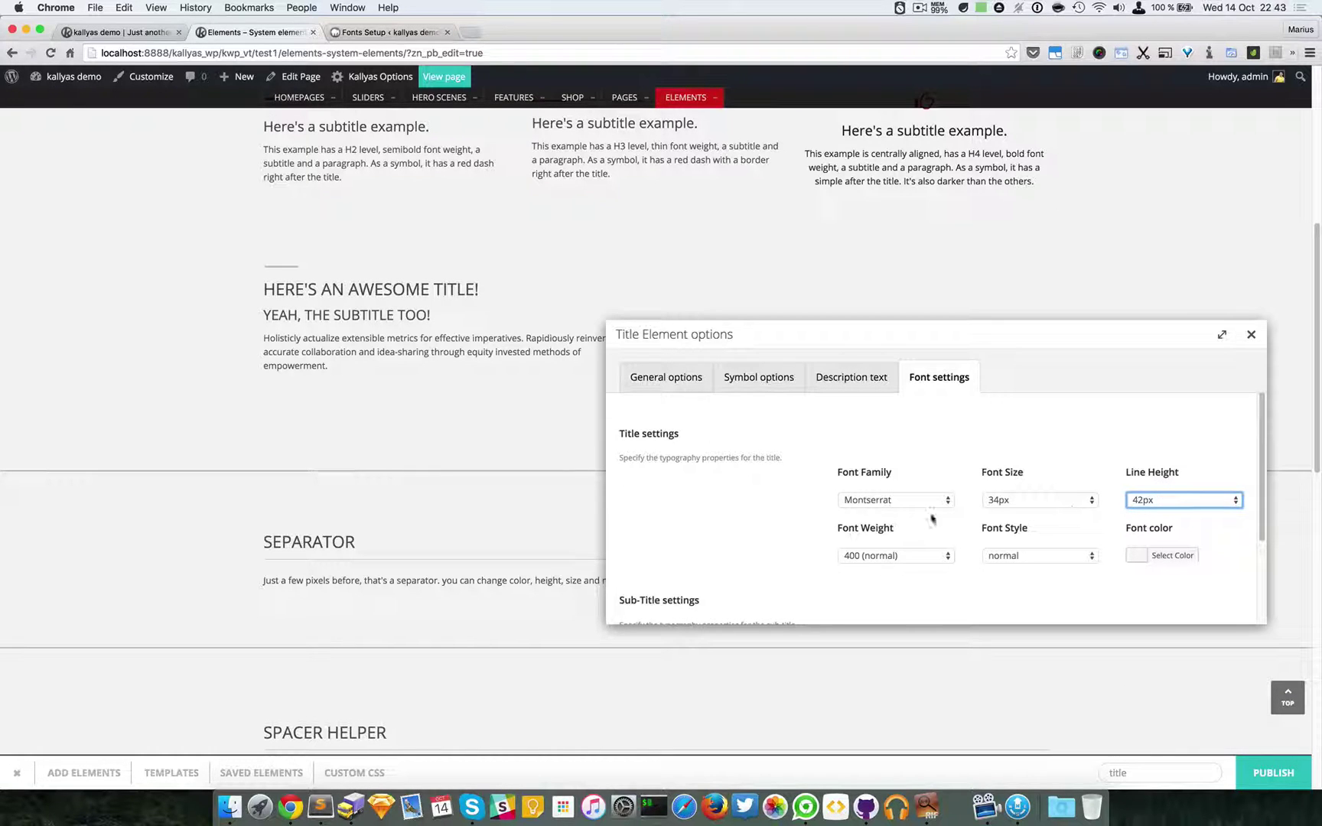
# - Set the title's font weight to 700 (bold) and its font style to normal
pyautogui.click(872, 557)
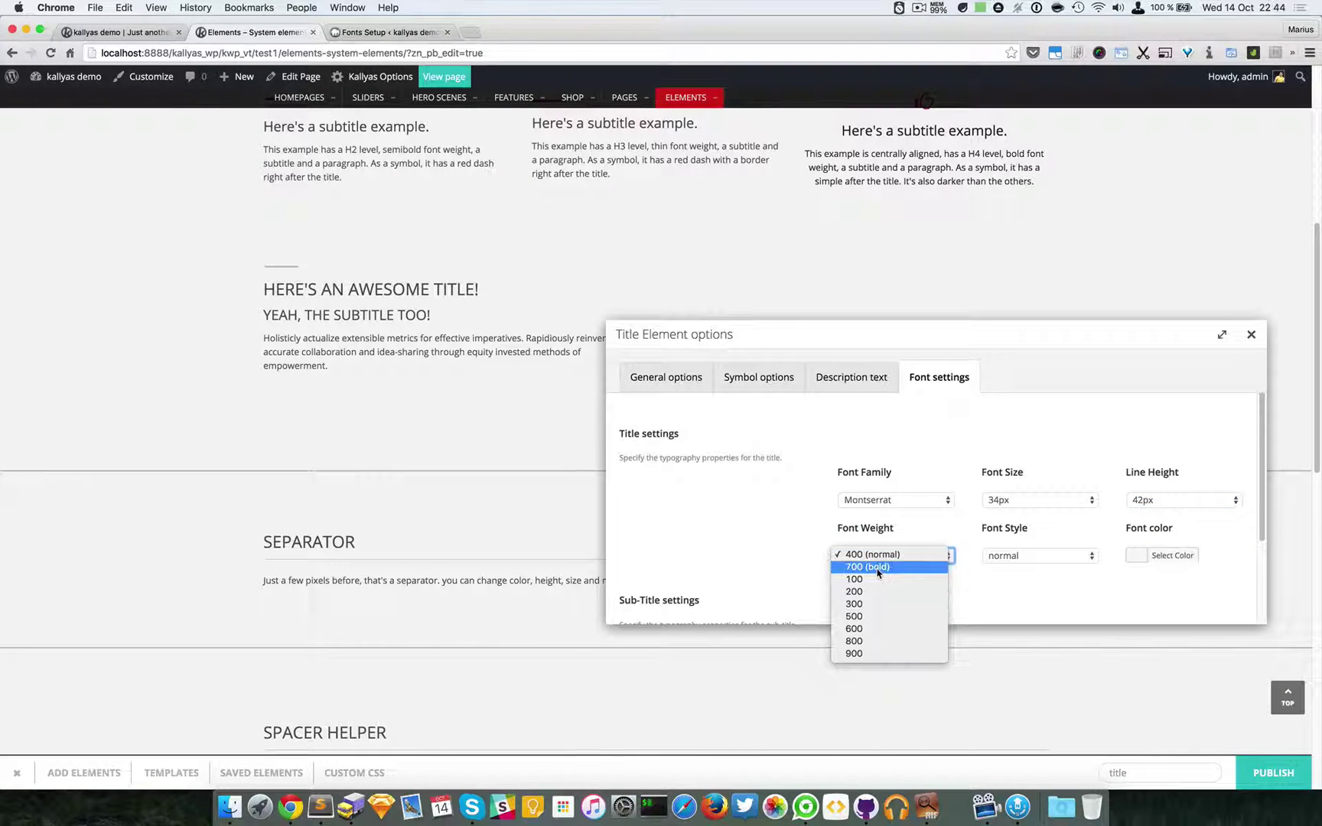
pyautogui.click(878, 567)
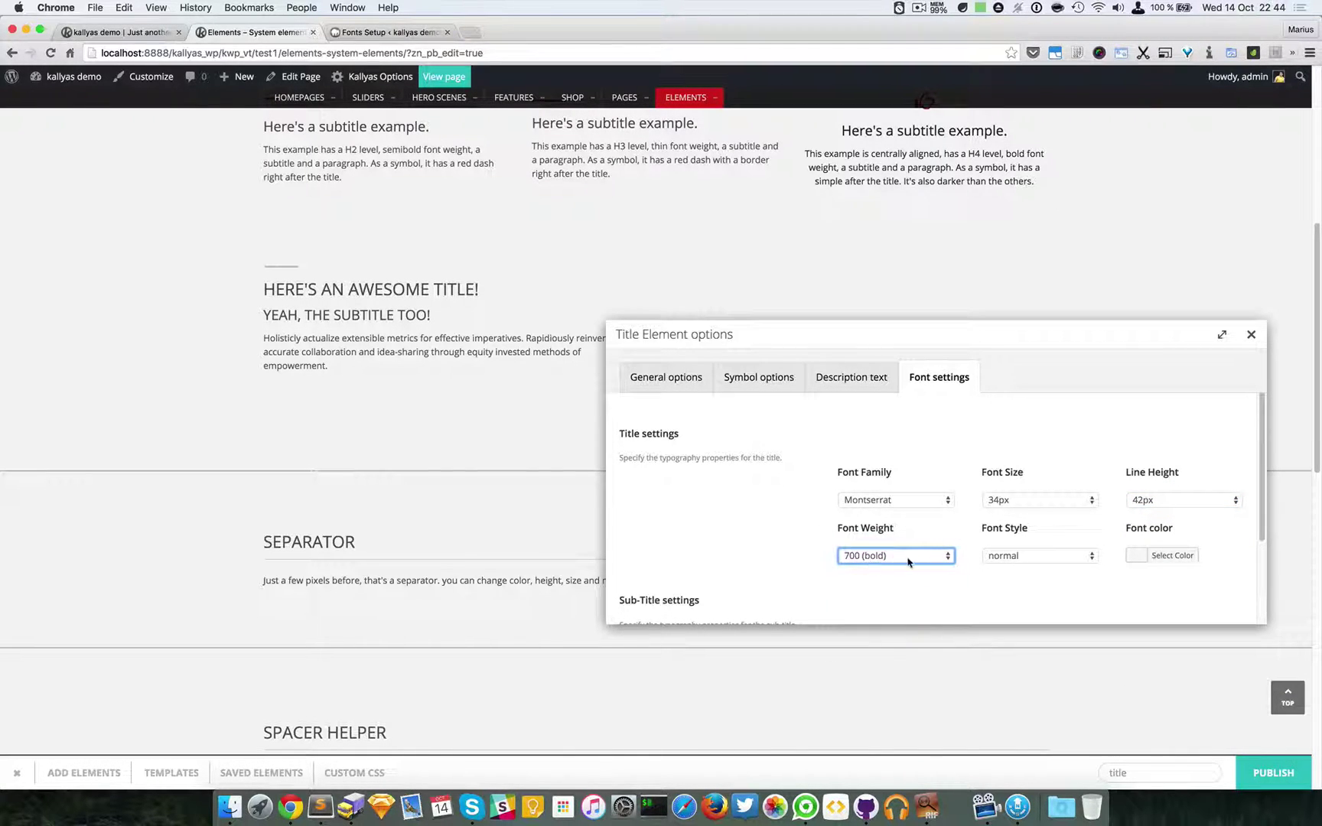
pyautogui.click(1022, 559)
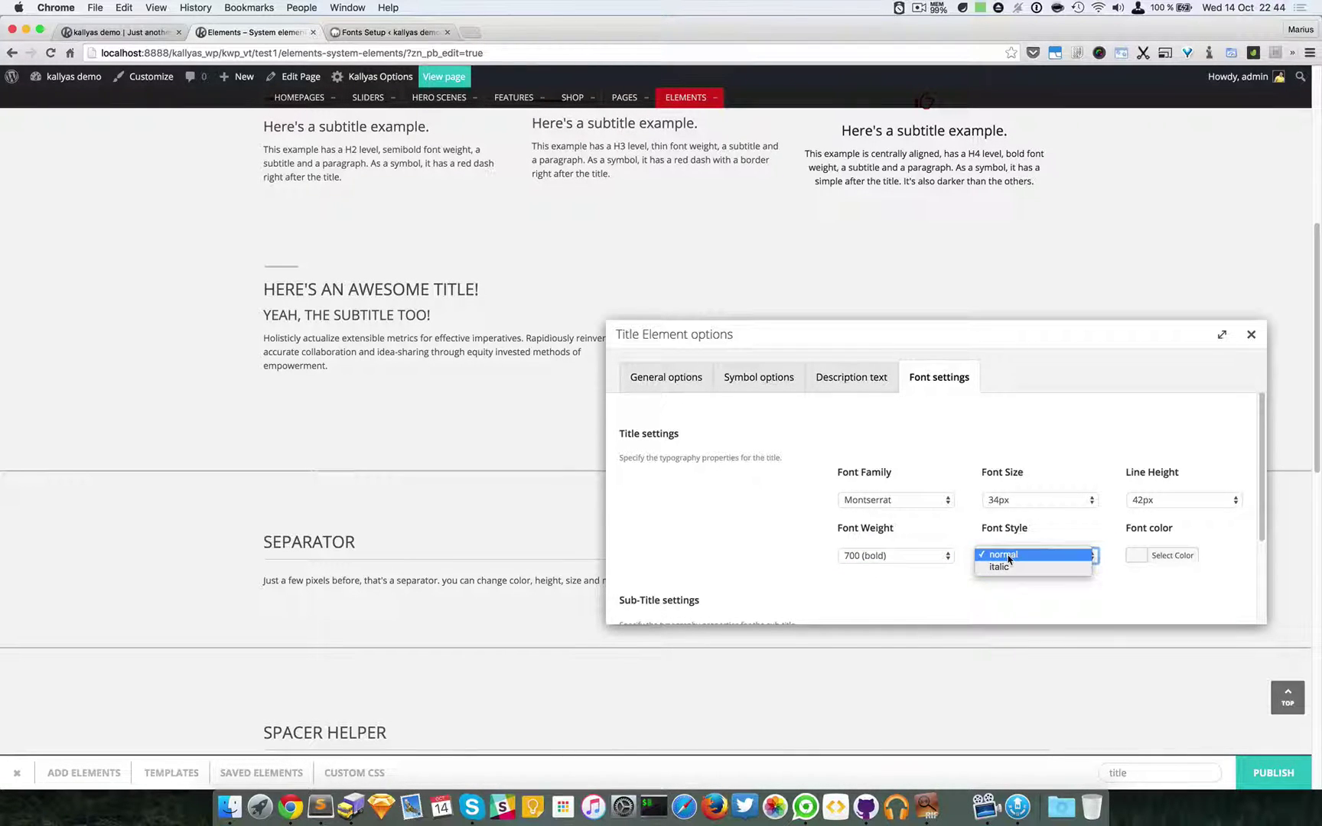
pyautogui.click(1003, 555)
# - Set the title's font color to the red preset swatch and close the color picker
pyautogui.click(1158, 552)
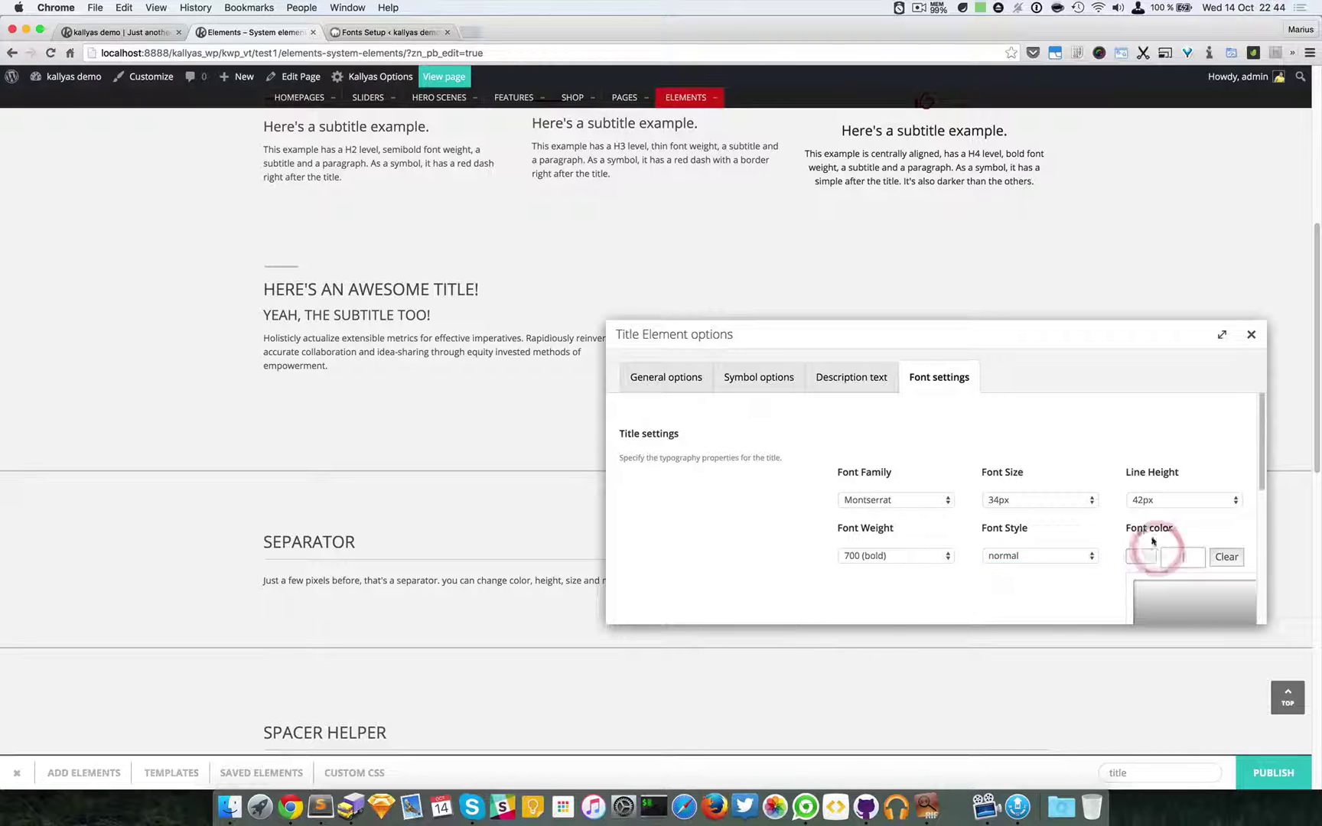
pyautogui.scroll(-3, 1148, 536)
pyautogui.click(1173, 601)
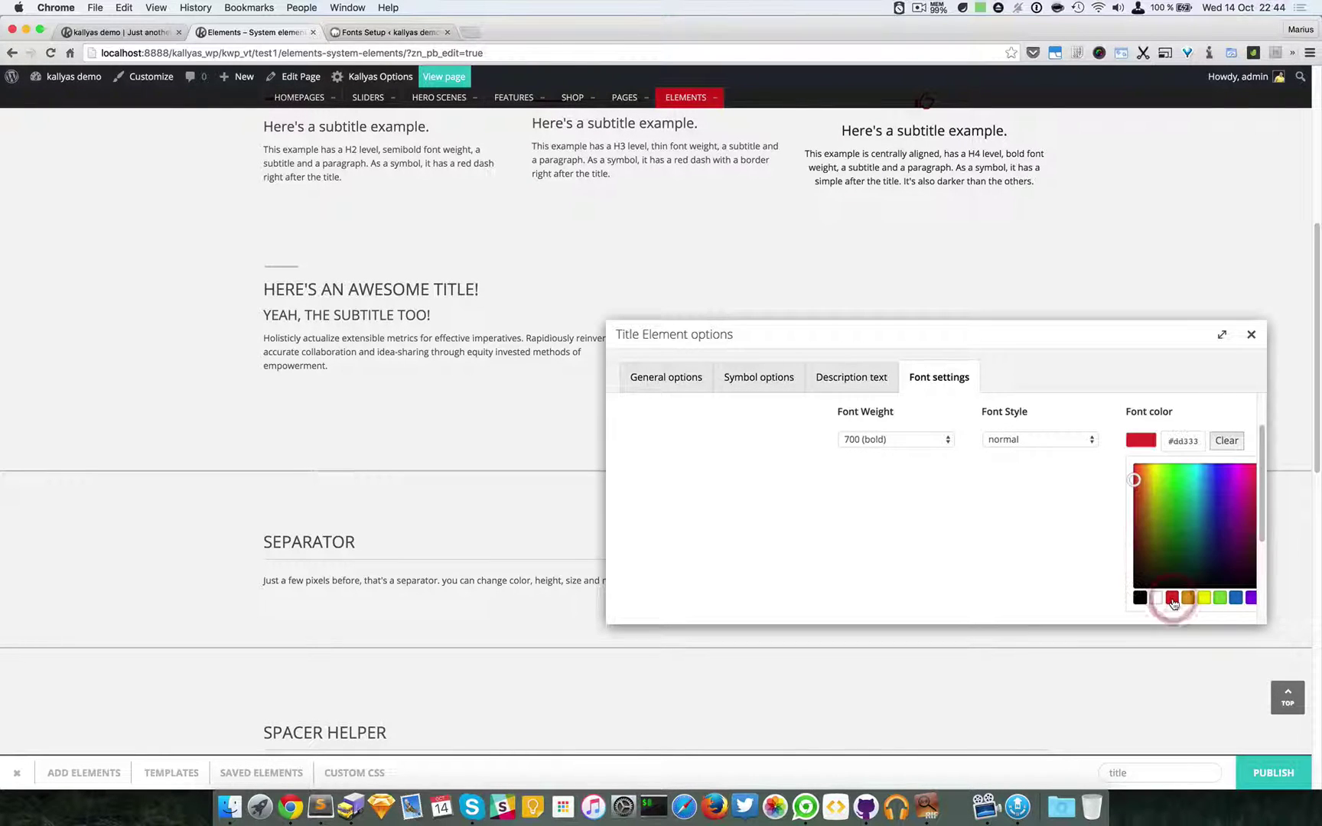
pyautogui.click(1045, 521)
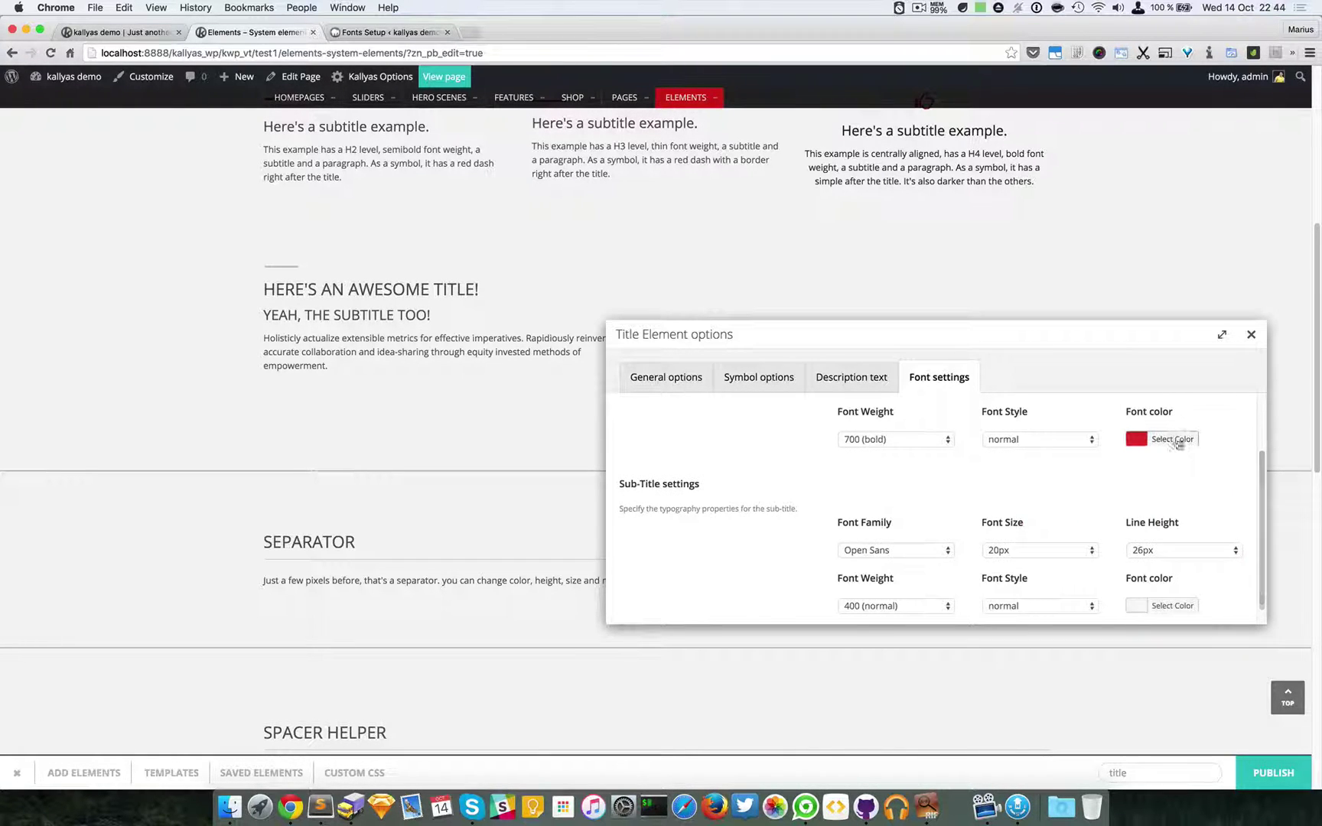
pyautogui.scroll(1, 1176, 440)
pyautogui.scroll(-2, 1071, 452)
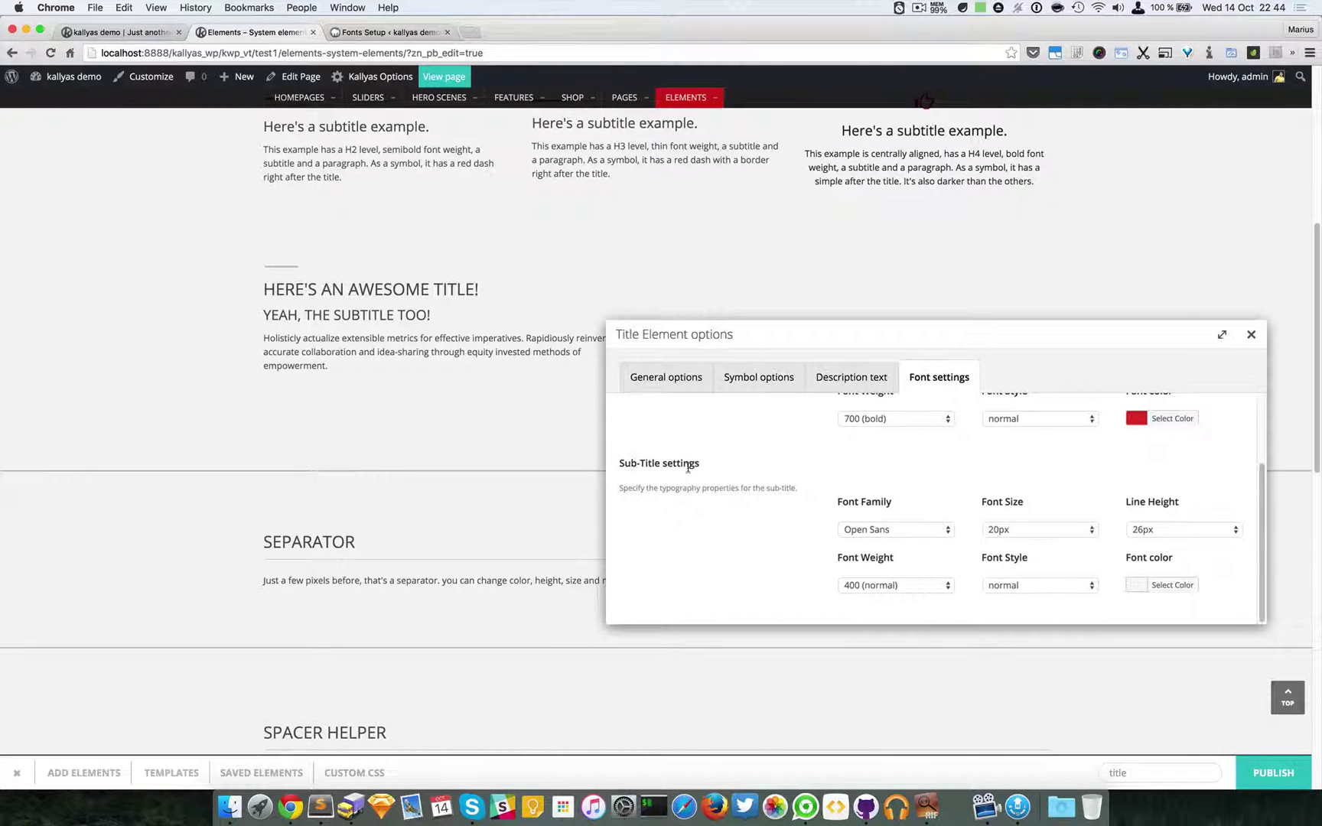
pyautogui.scroll(3, 825, 466)
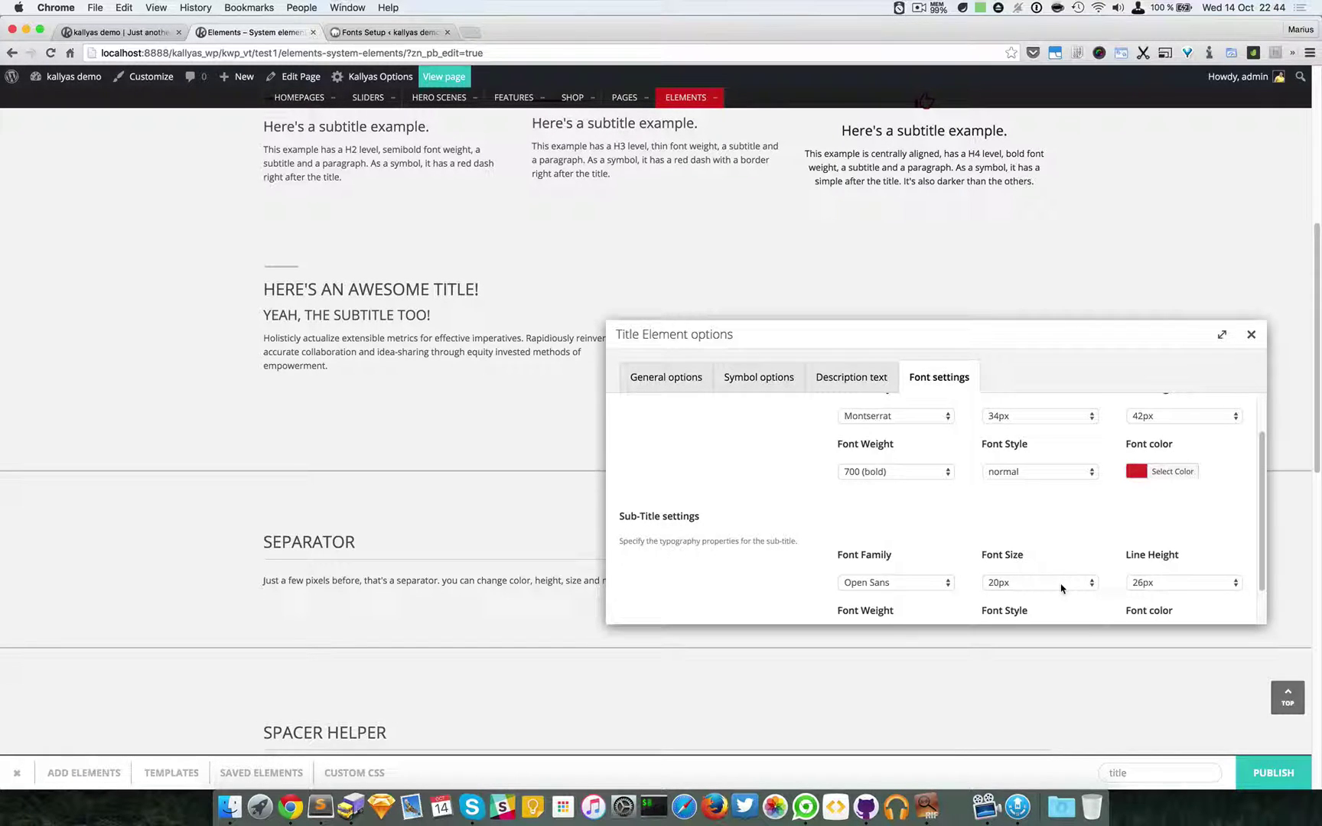
# - Set the subtitle's font size to 24px and its font color to black
pyautogui.click(1062, 583)
pyautogui.click(1067, 628)
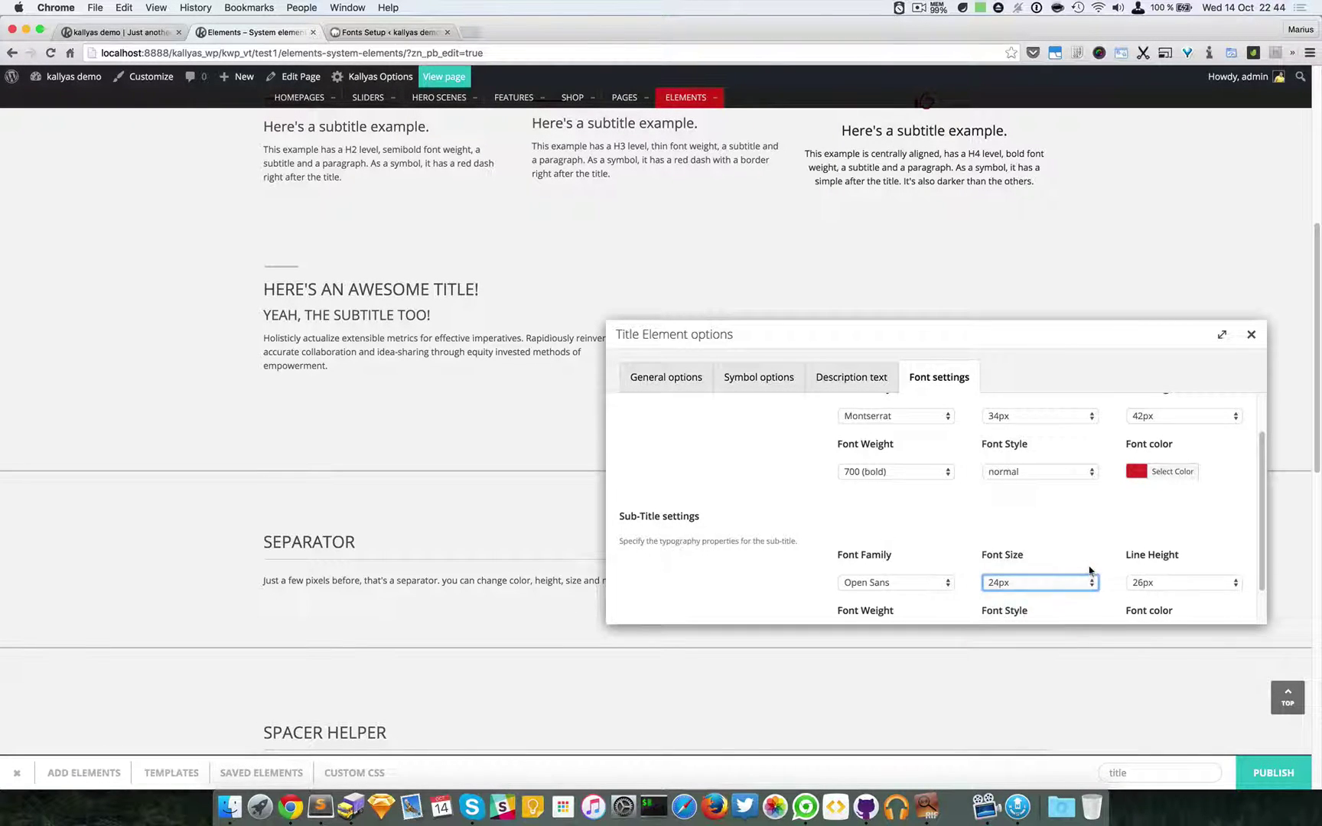
pyautogui.scroll(-3, 1089, 571)
pyautogui.click(1148, 587)
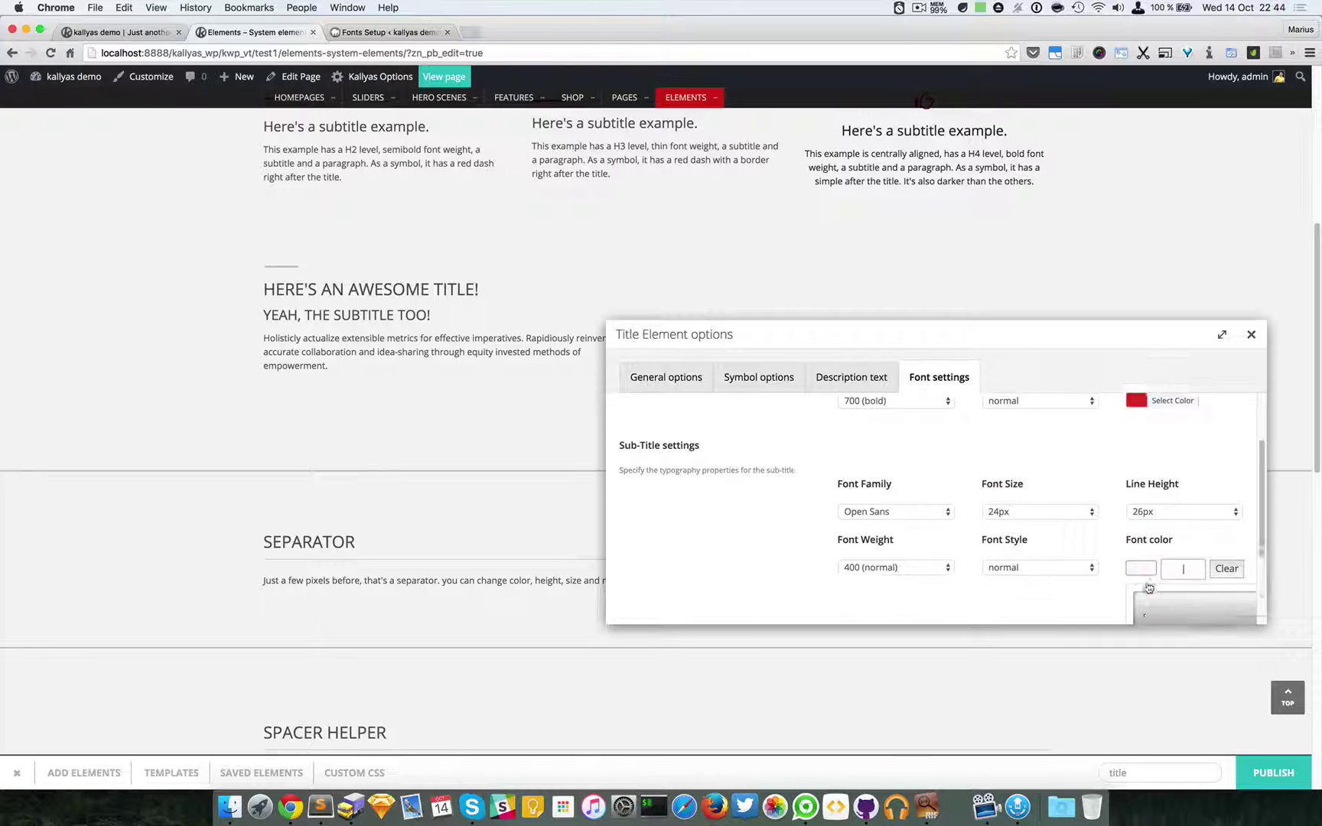
pyautogui.click(1172, 568)
pyautogui.click(1102, 604)
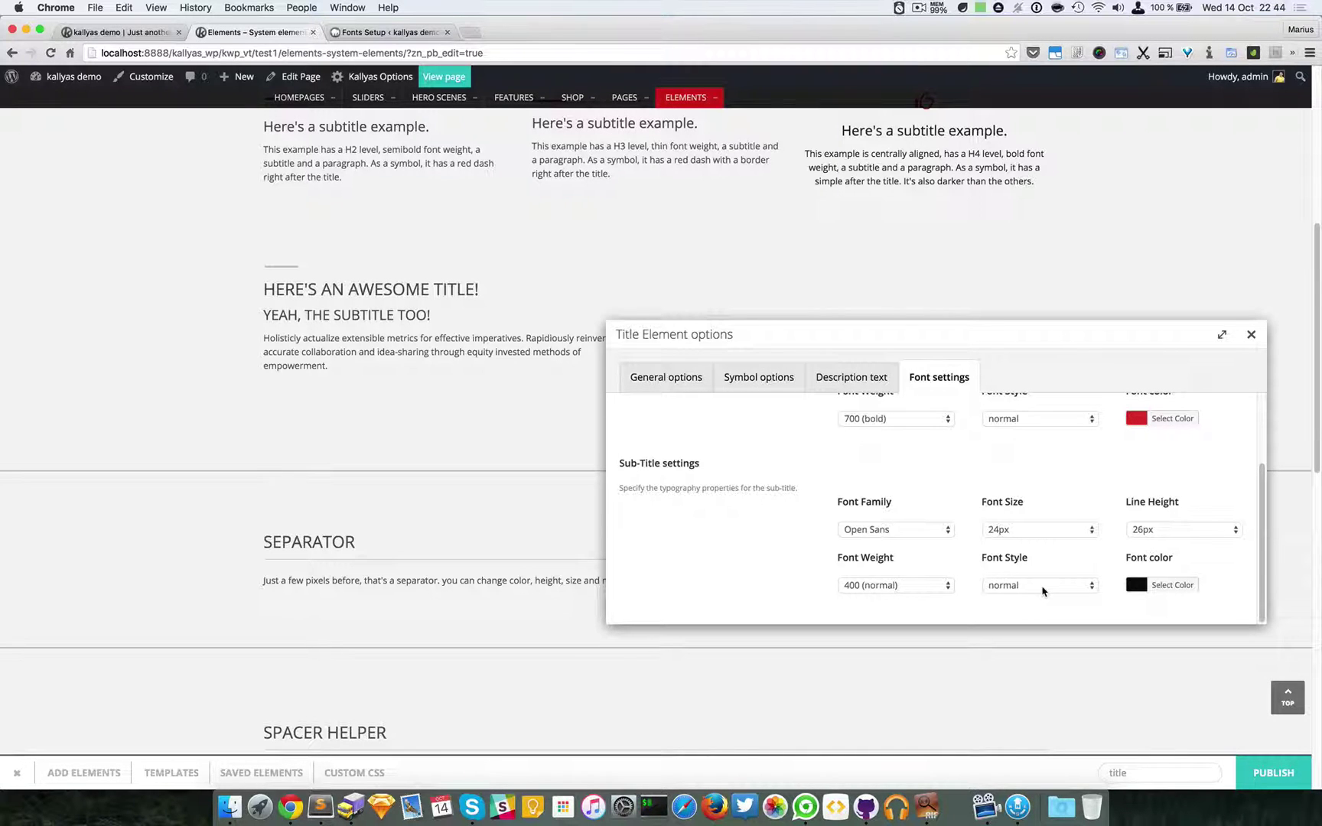
# - Set the subtitle's font weight to 300 and close the Title Element options to apply the typography
pyautogui.click(930, 588)
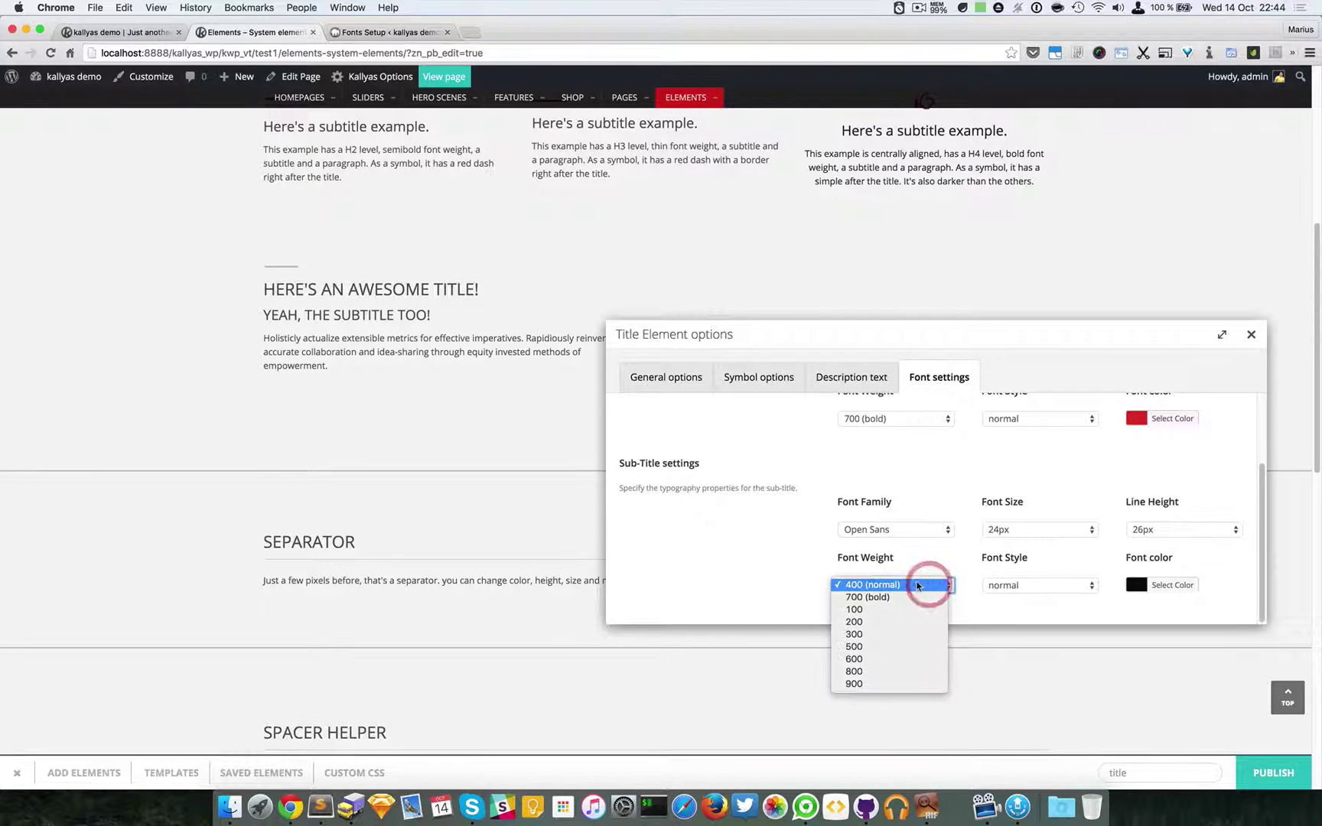
pyautogui.click(907, 633)
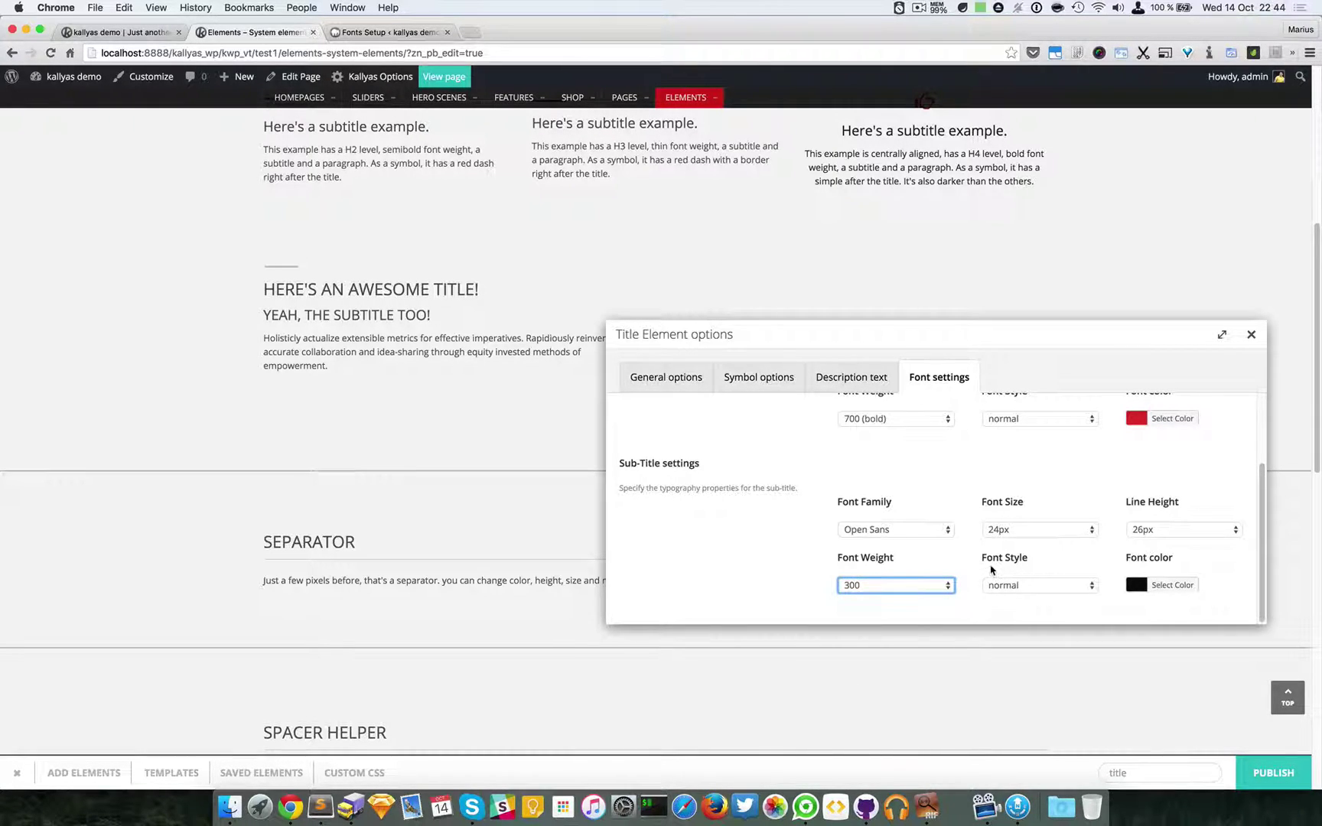
pyautogui.scroll(1, 992, 570)
pyautogui.scroll(5, 991, 570)
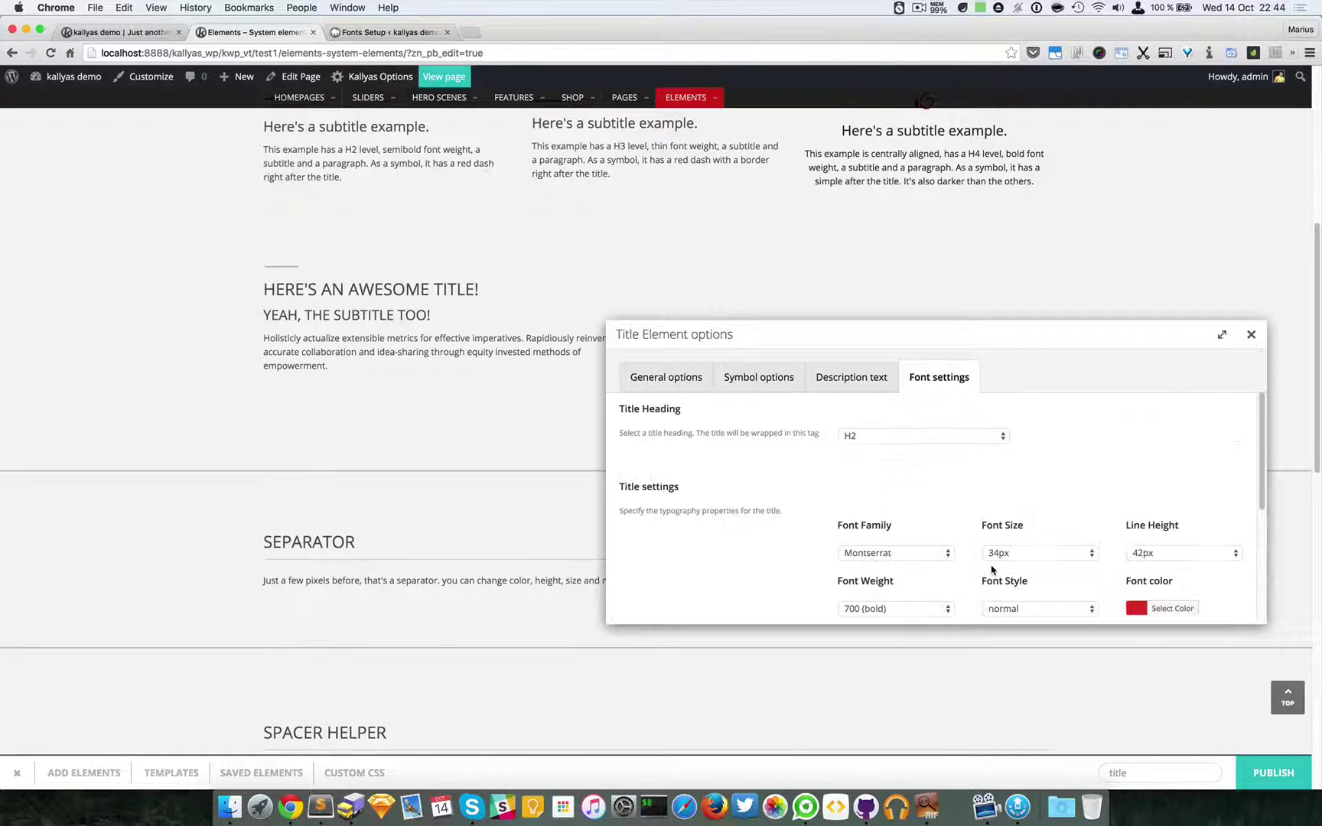
pyautogui.click(1250, 335)
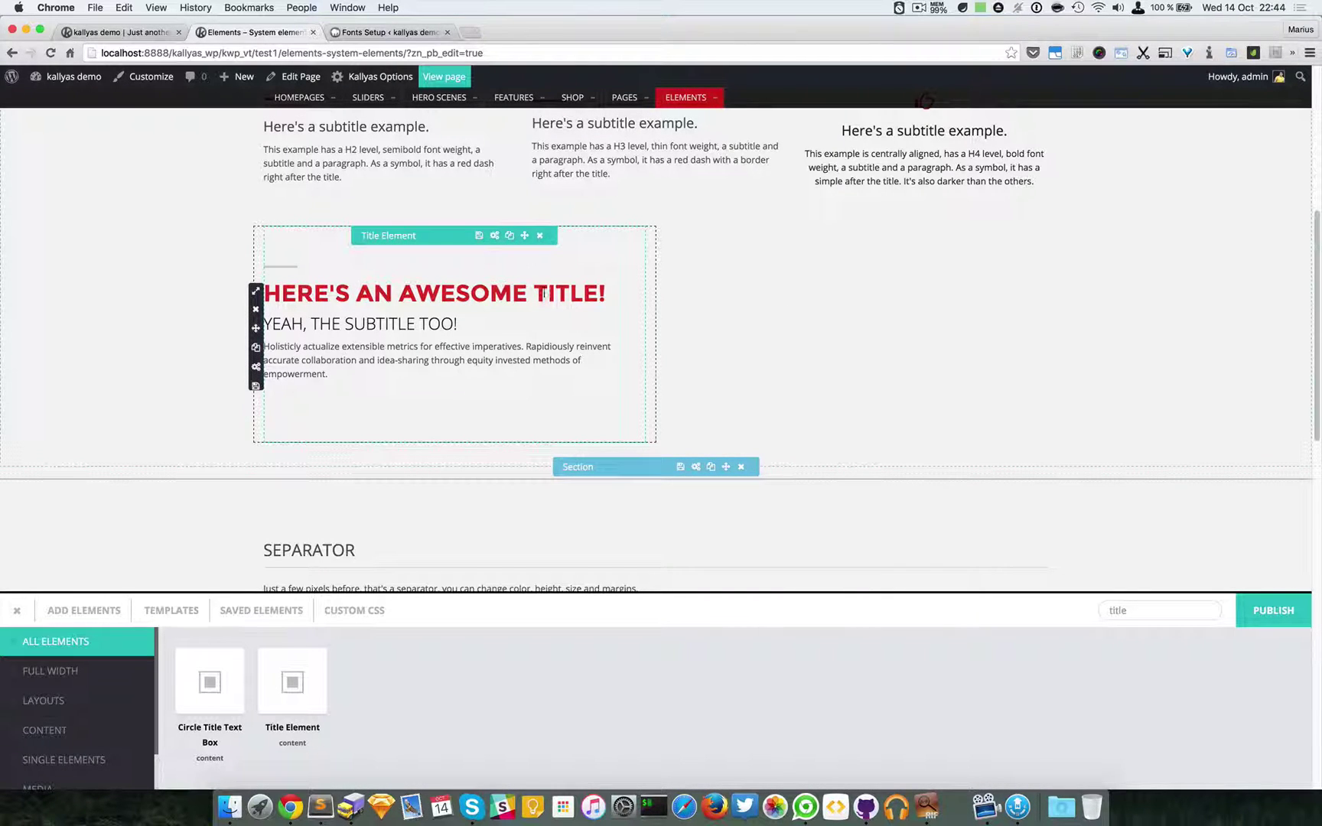
# - Reopen the Title Element options clear of the title preview and review the title and subtitle font settings
pyautogui.click(495, 234)
pyautogui.moveTo(366, 291); pyautogui.dragTo(551, 425)
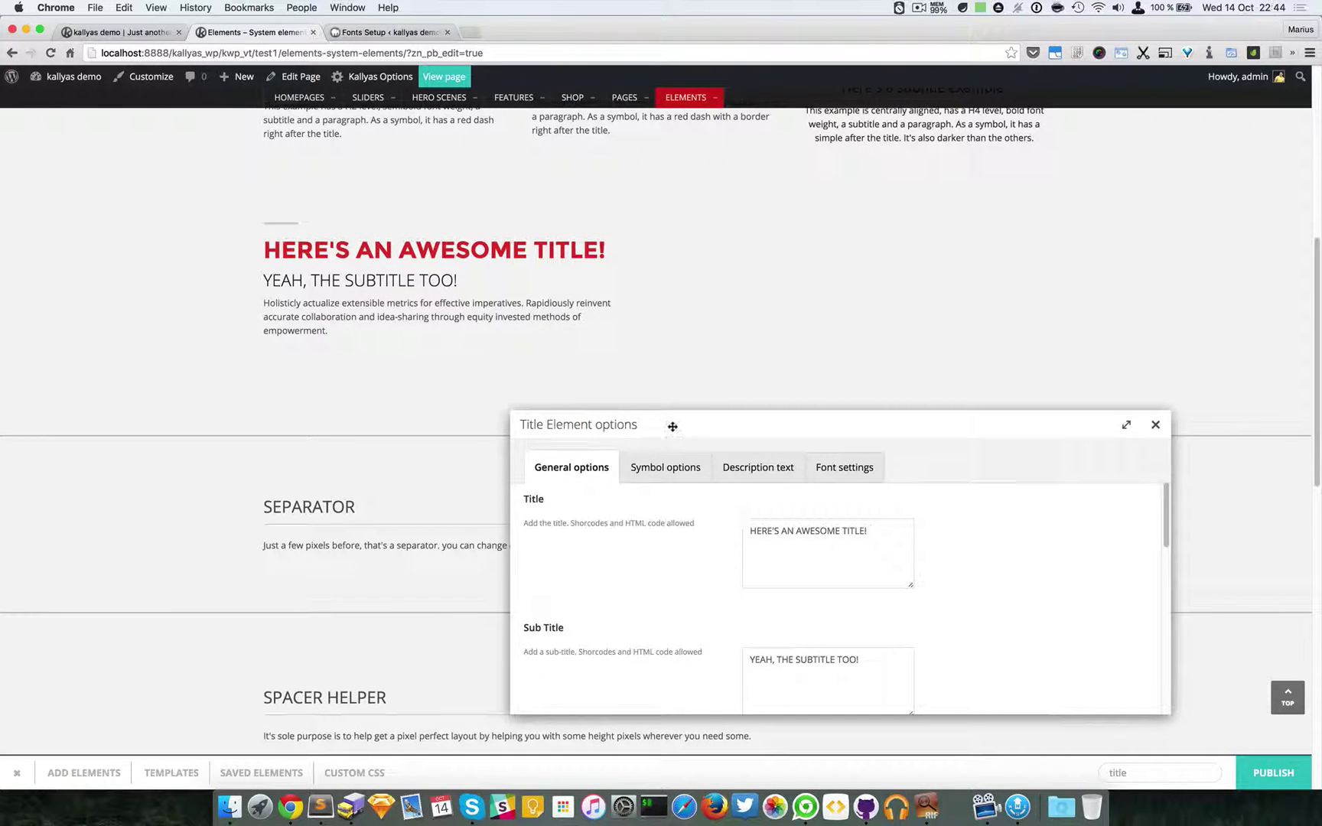
pyautogui.moveTo(672, 424); pyautogui.dragTo(673, 381)
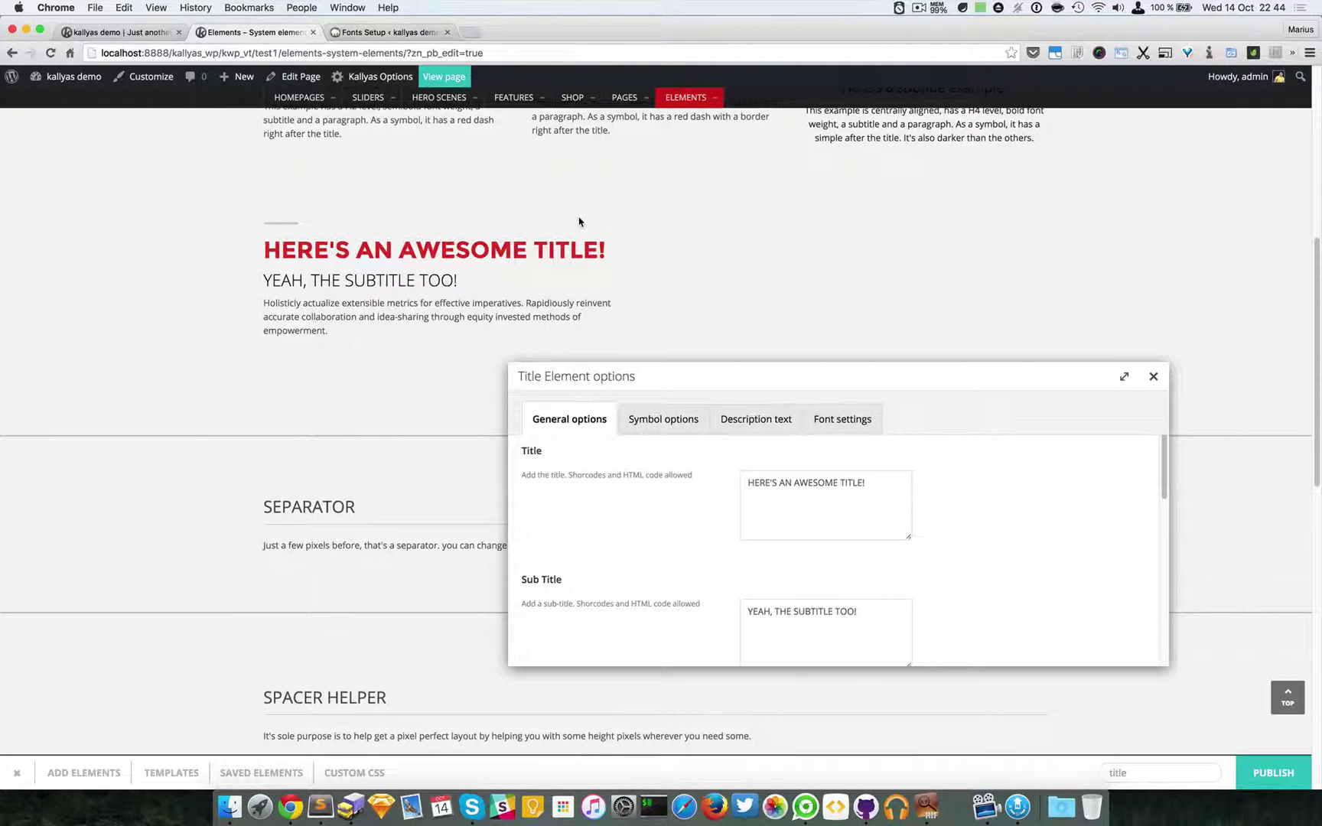
pyautogui.click(862, 425)
pyautogui.scroll(-3, 971, 531)
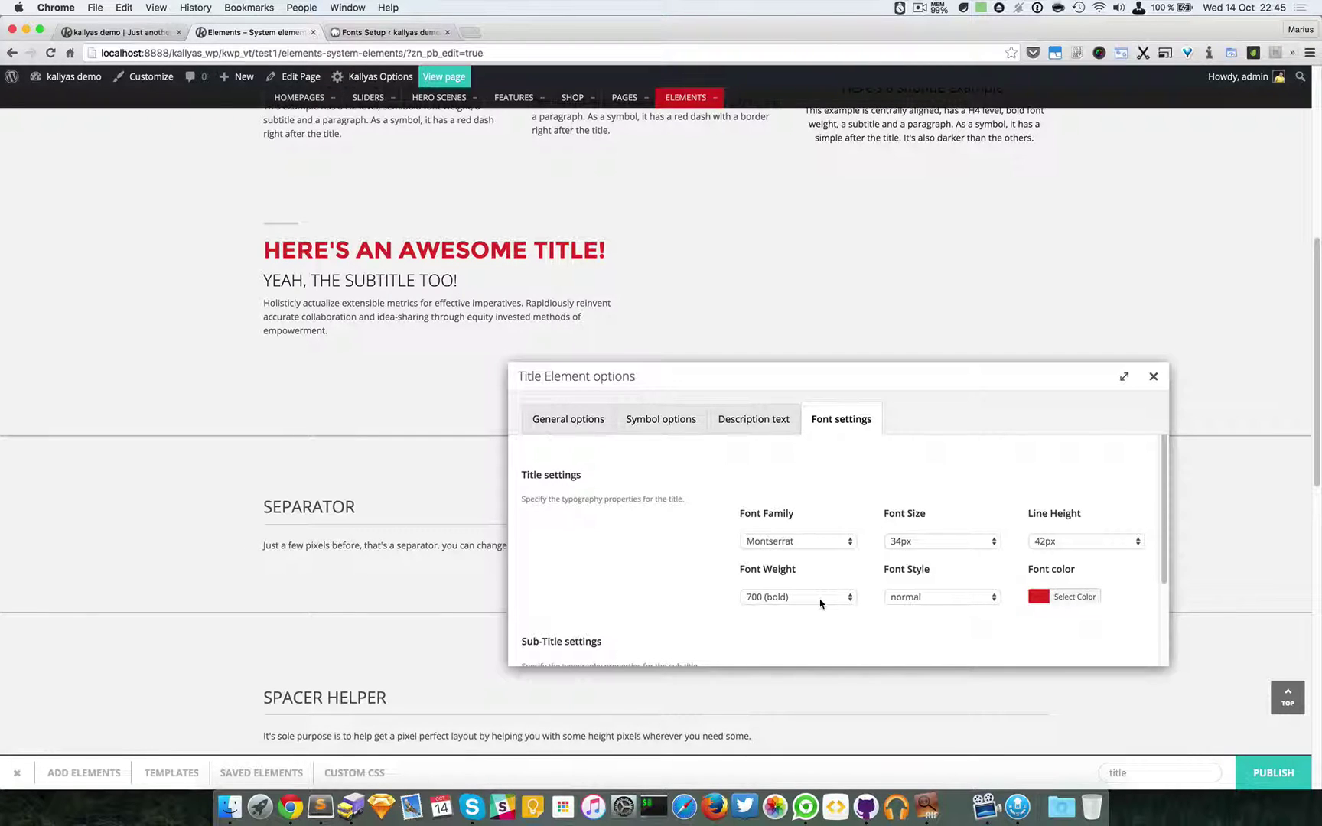
pyautogui.scroll(-1, 911, 544)
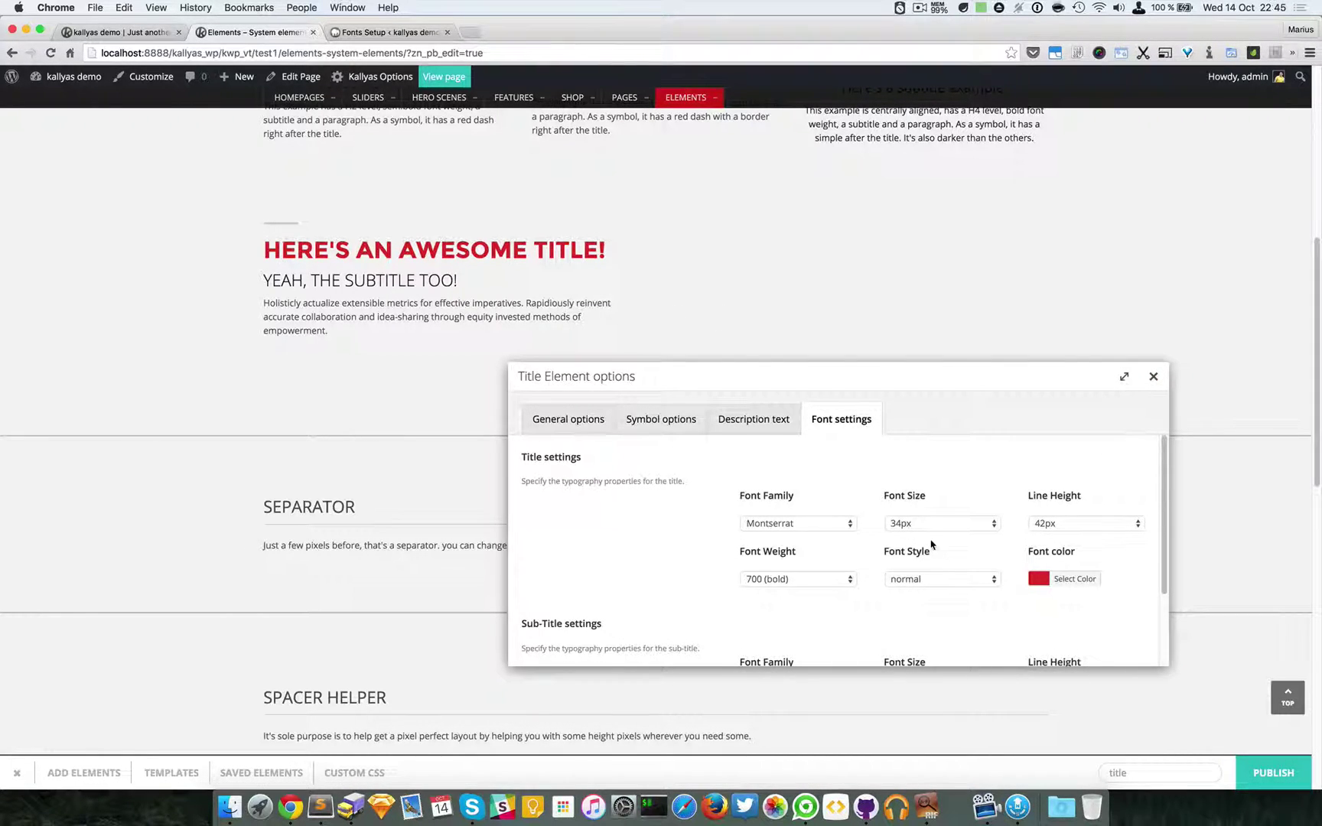
pyautogui.scroll(-3, 933, 534)
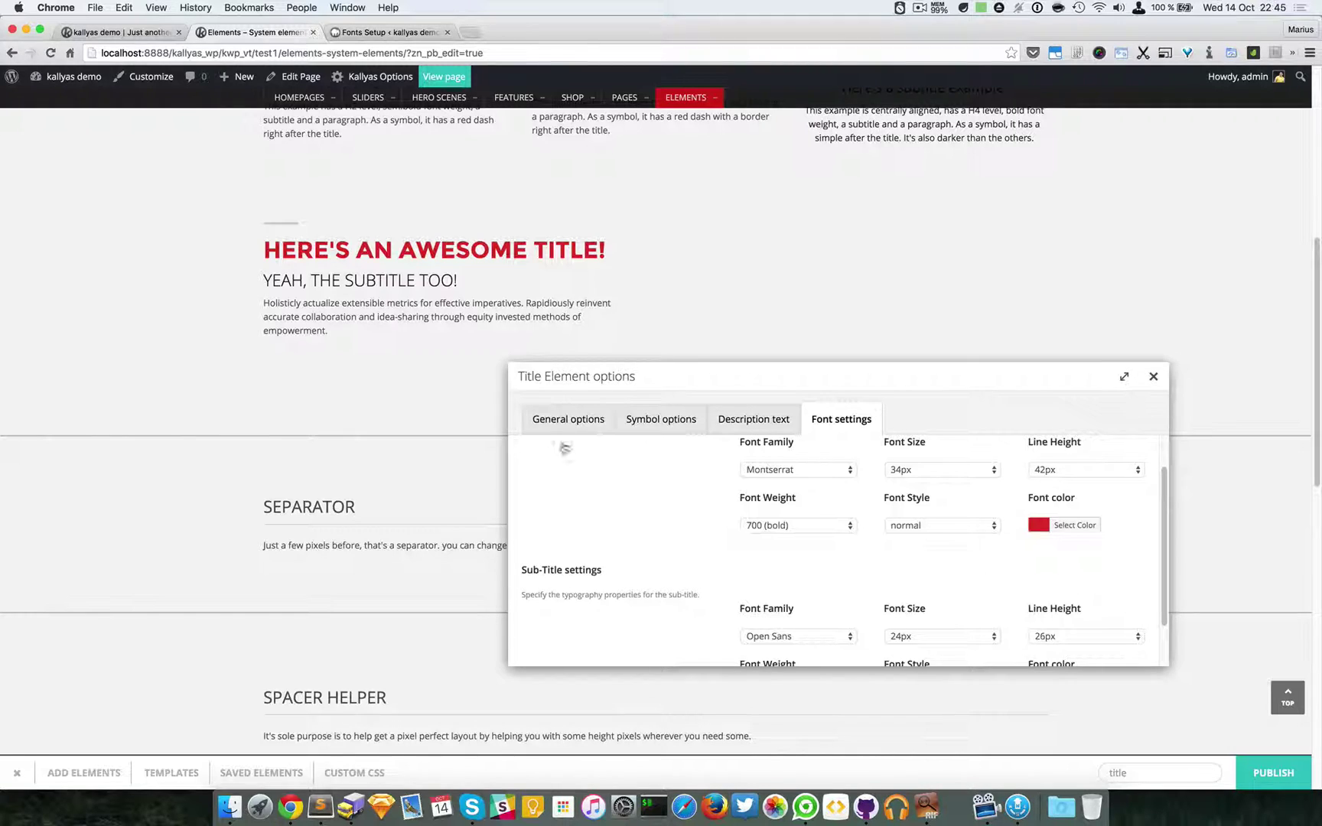
pyautogui.scroll(5, 826, 501)
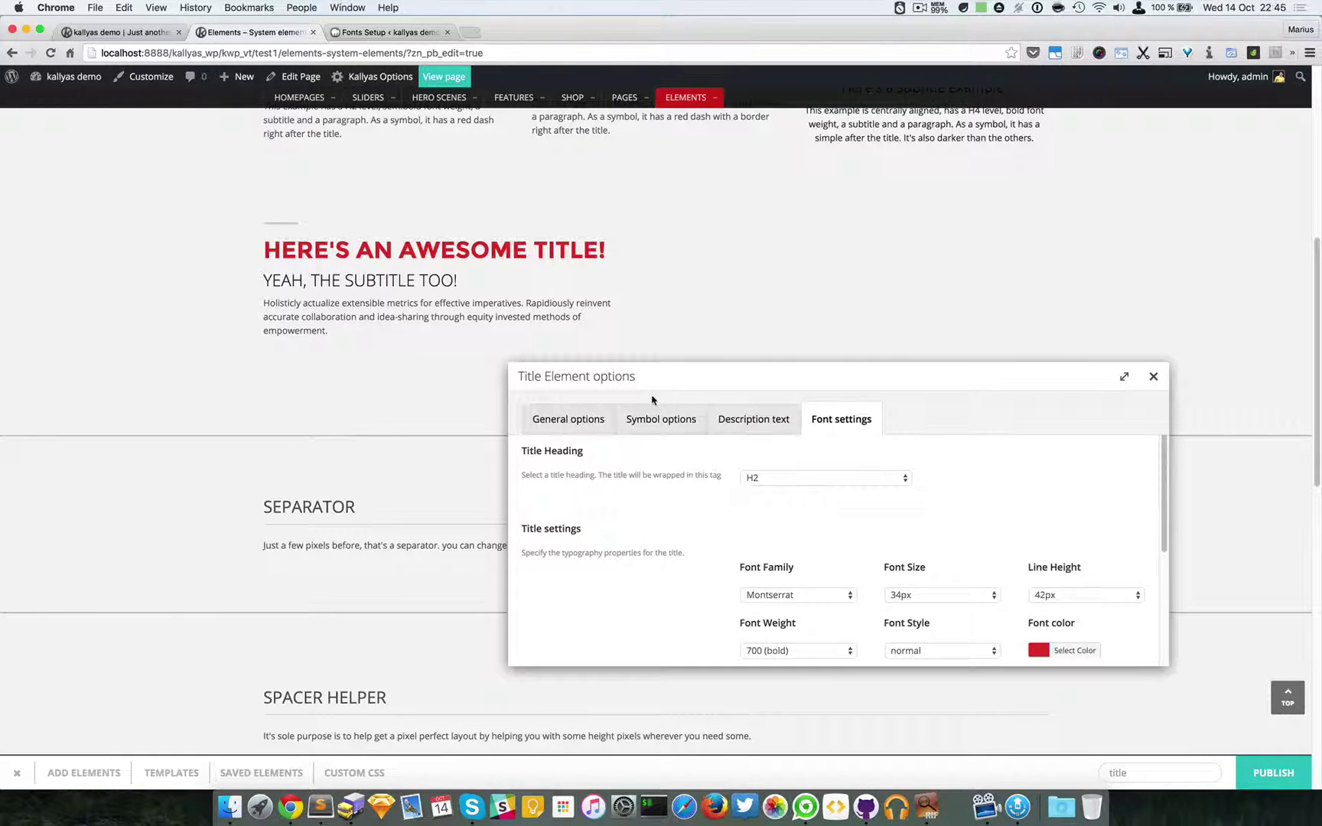
# - Set the Title Element's symbol position to After title and close the options
pyautogui.click(647, 421)
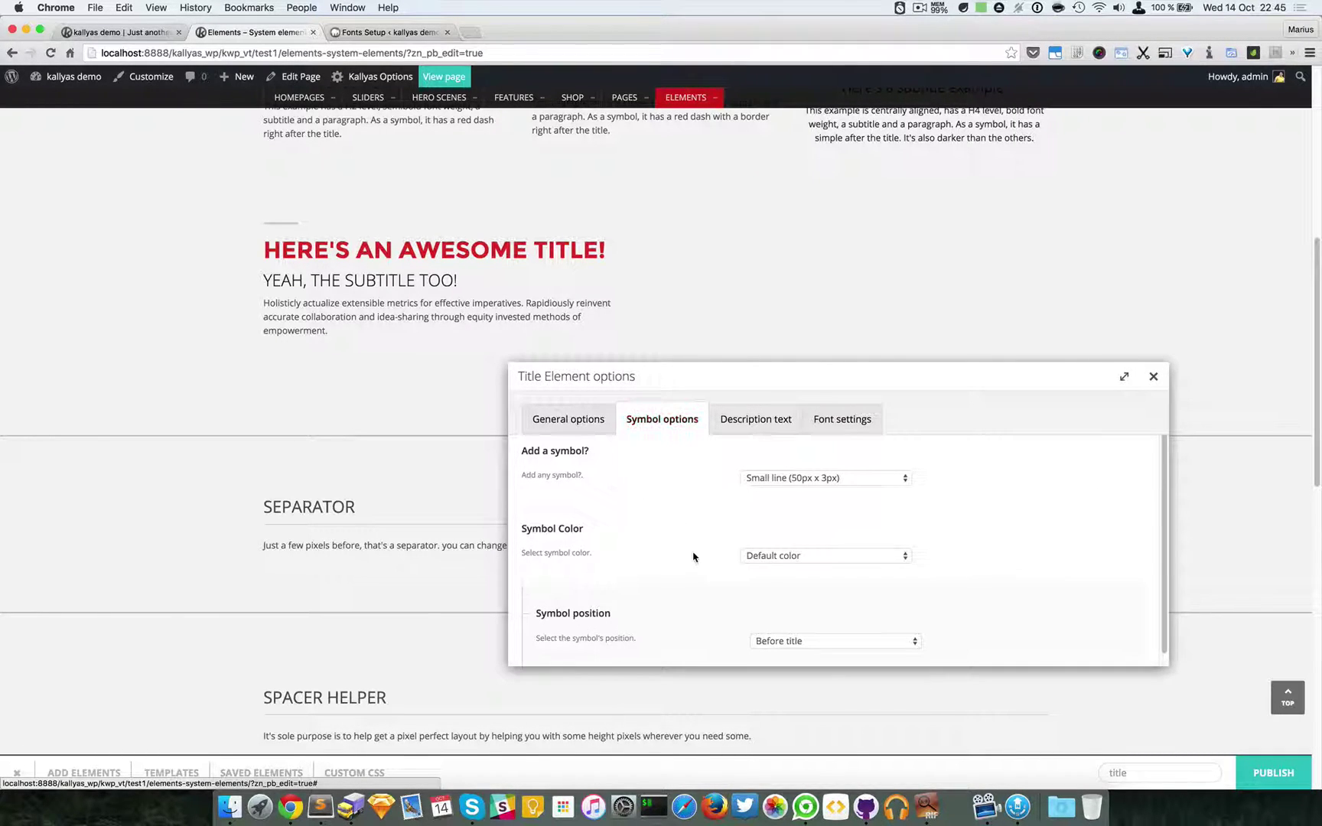
pyautogui.scroll(-1, 694, 556)
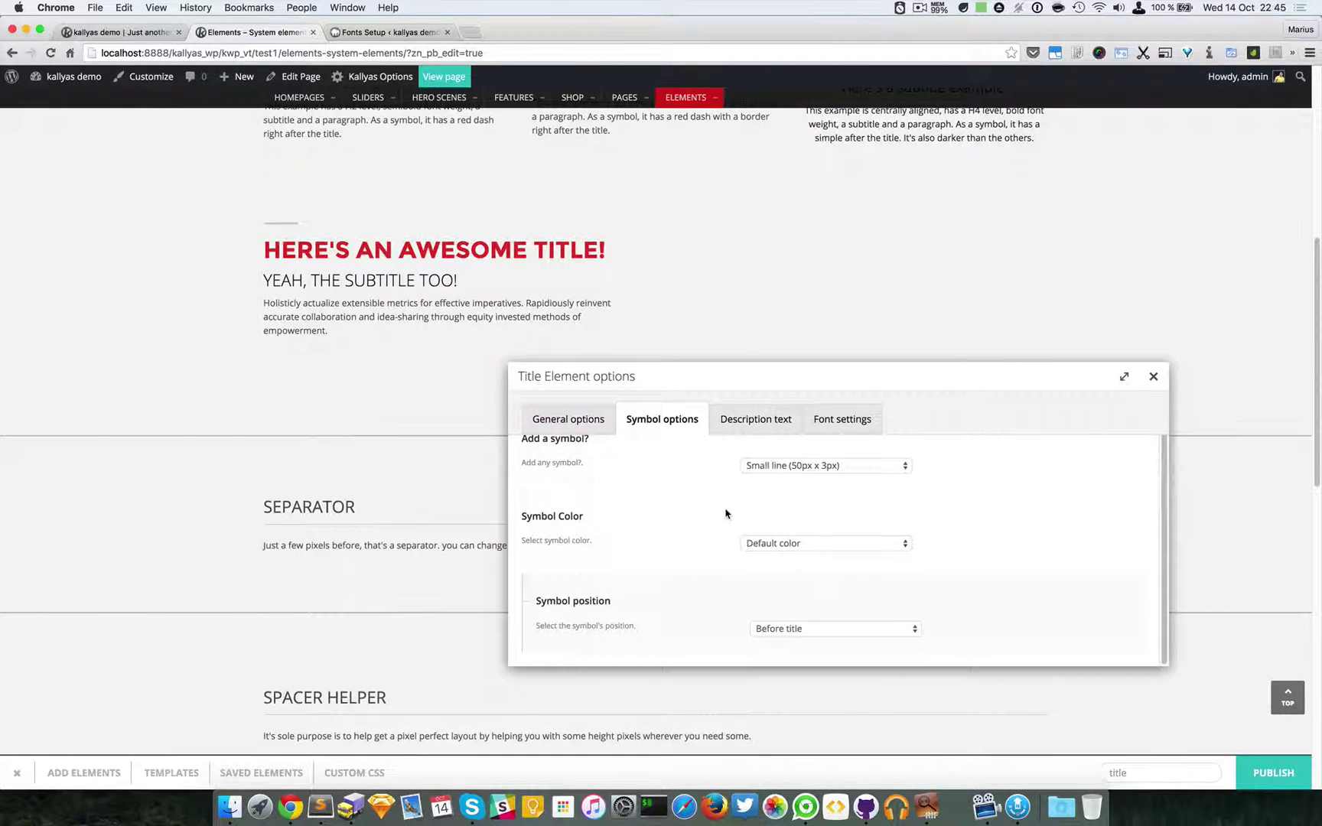
pyautogui.click(797, 638)
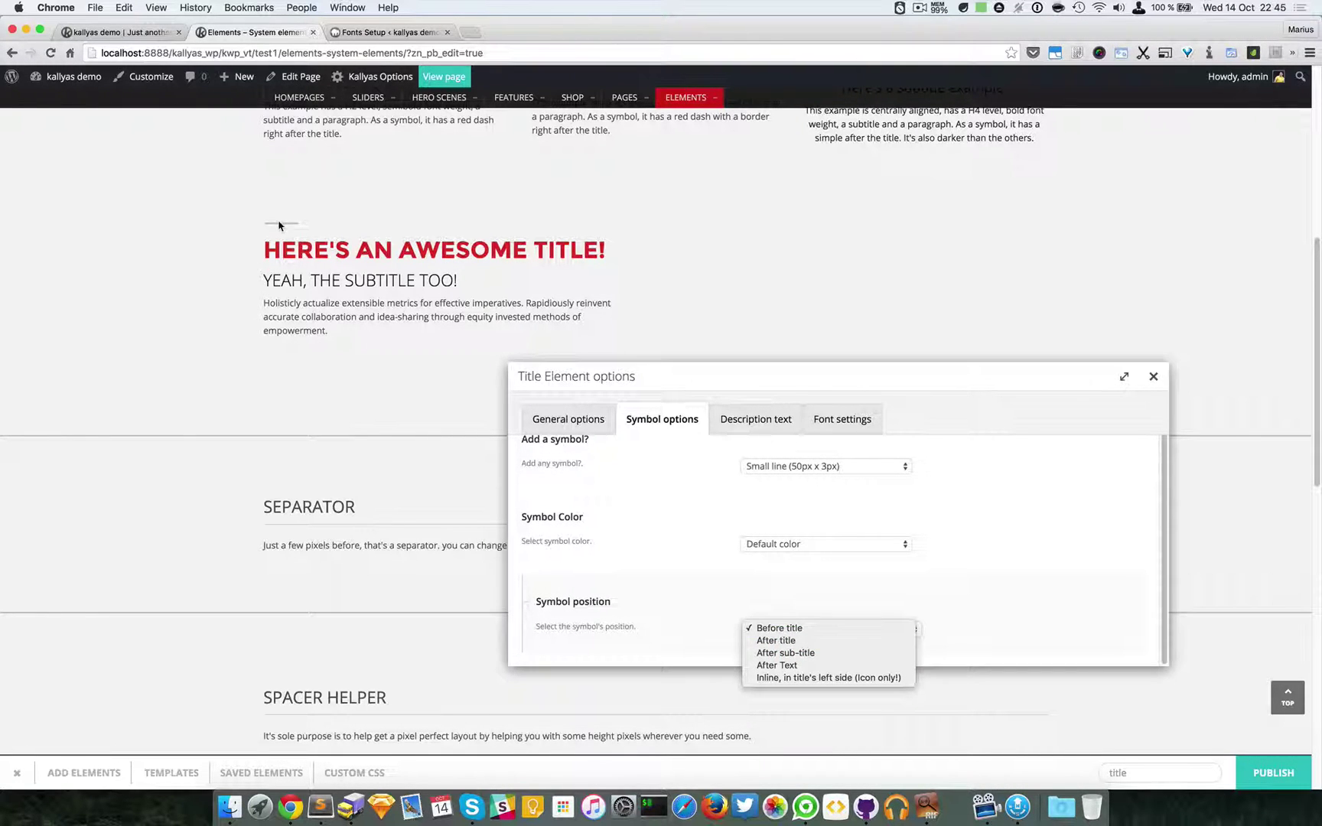
pyautogui.click(776, 640)
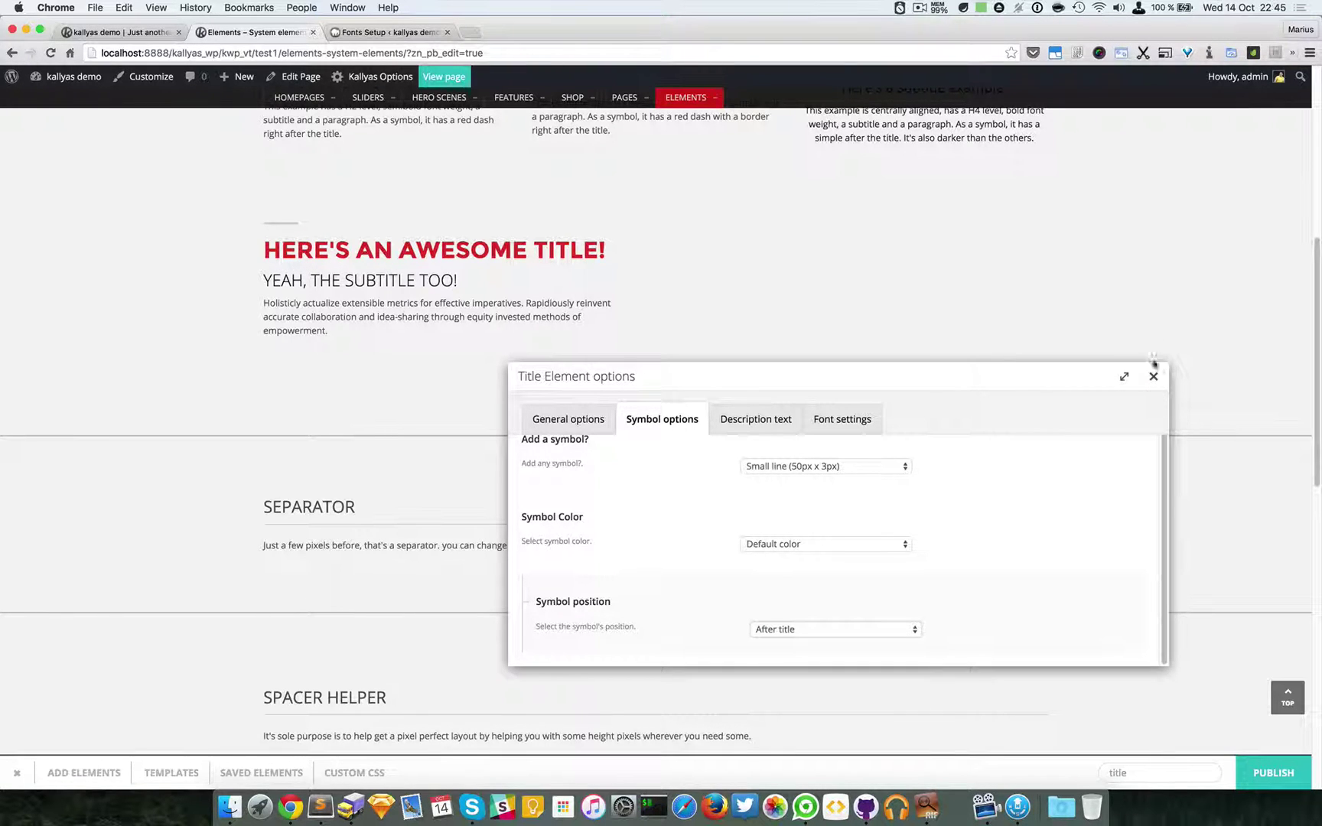
pyautogui.click(1154, 378)
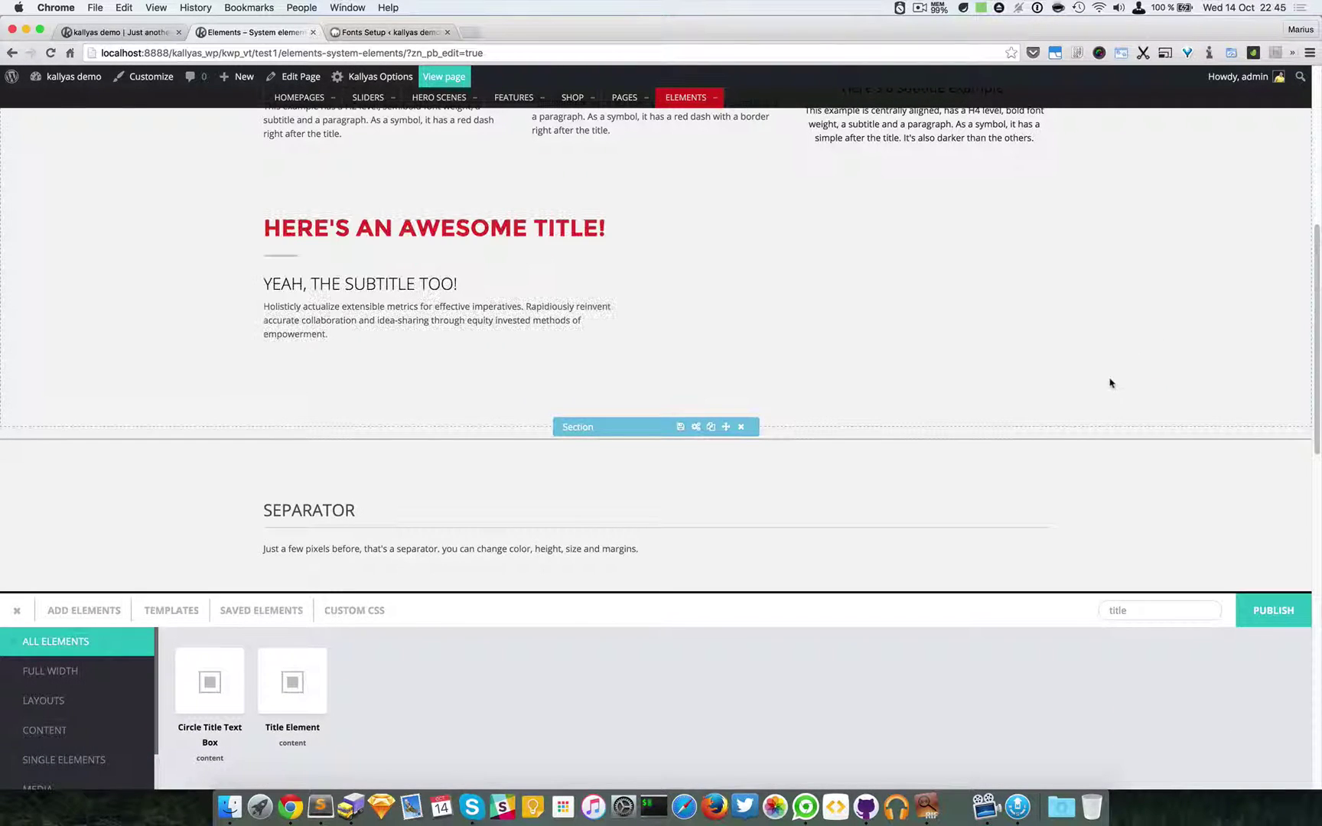
# - Reopen the Title Element options, switch the symbol color to Custom color with the red swatch, and close the options
pyautogui.click(492, 191)
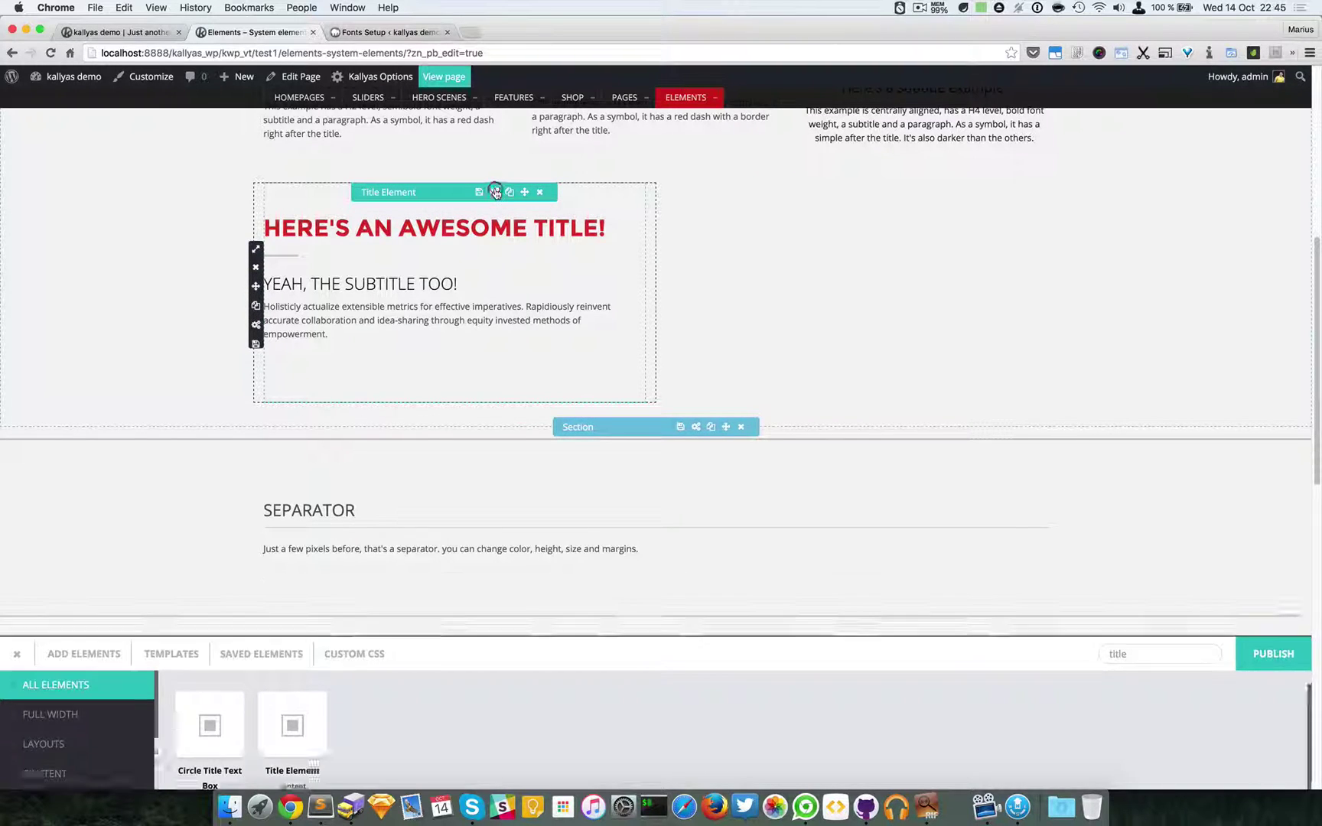
pyautogui.moveTo(558, 310); pyautogui.dragTo(712, 403)
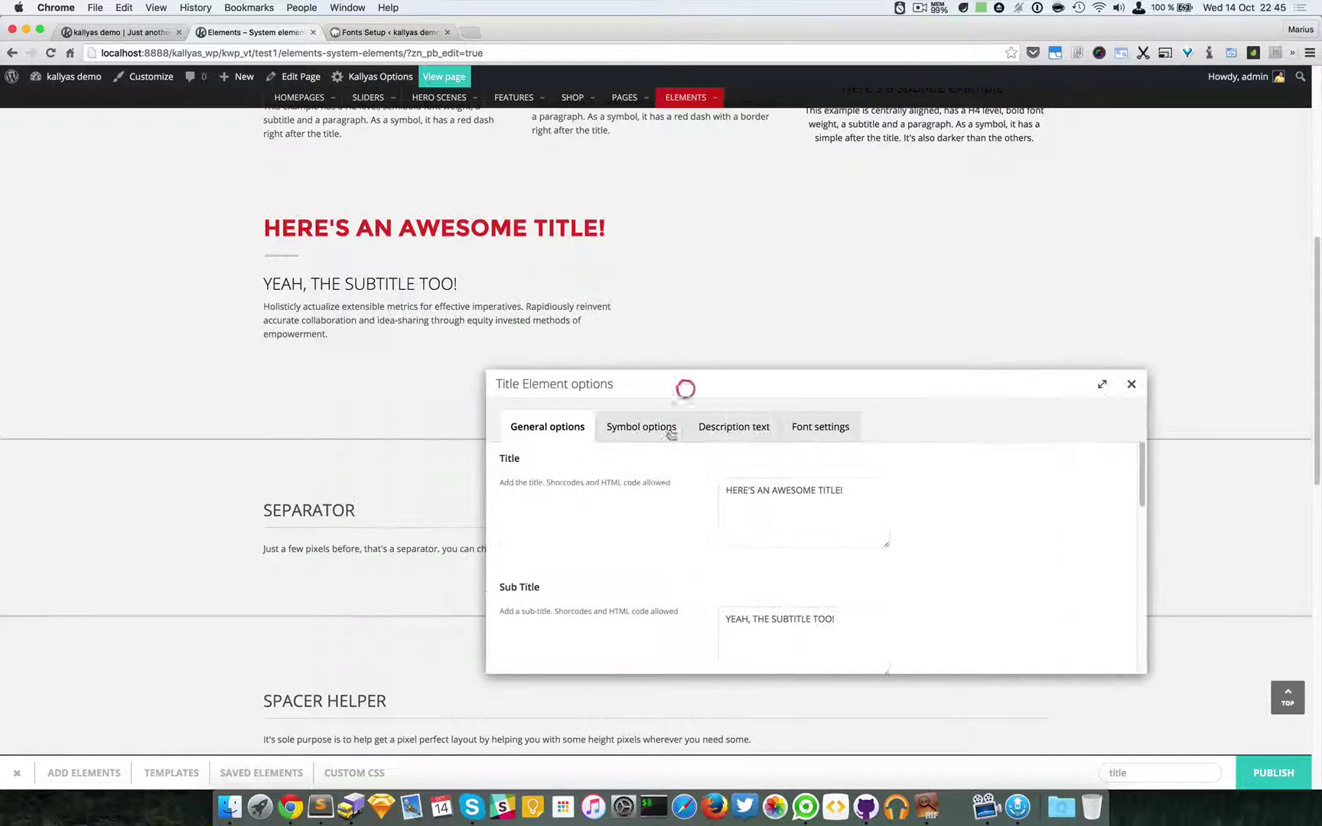
pyautogui.click(640, 426)
pyautogui.scroll(-1, 847, 667)
pyautogui.click(785, 546)
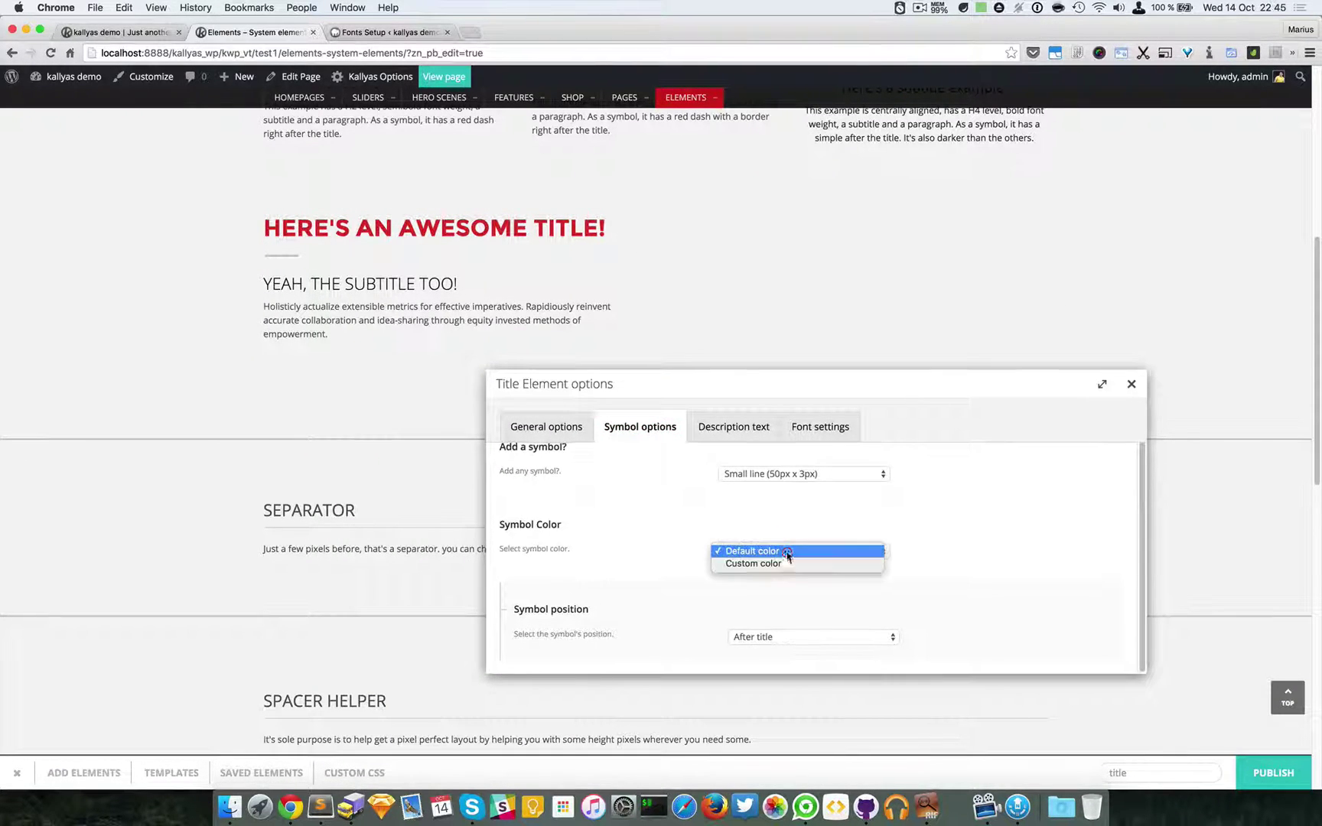
pyautogui.click(791, 561)
pyautogui.scroll(-1, 800, 590)
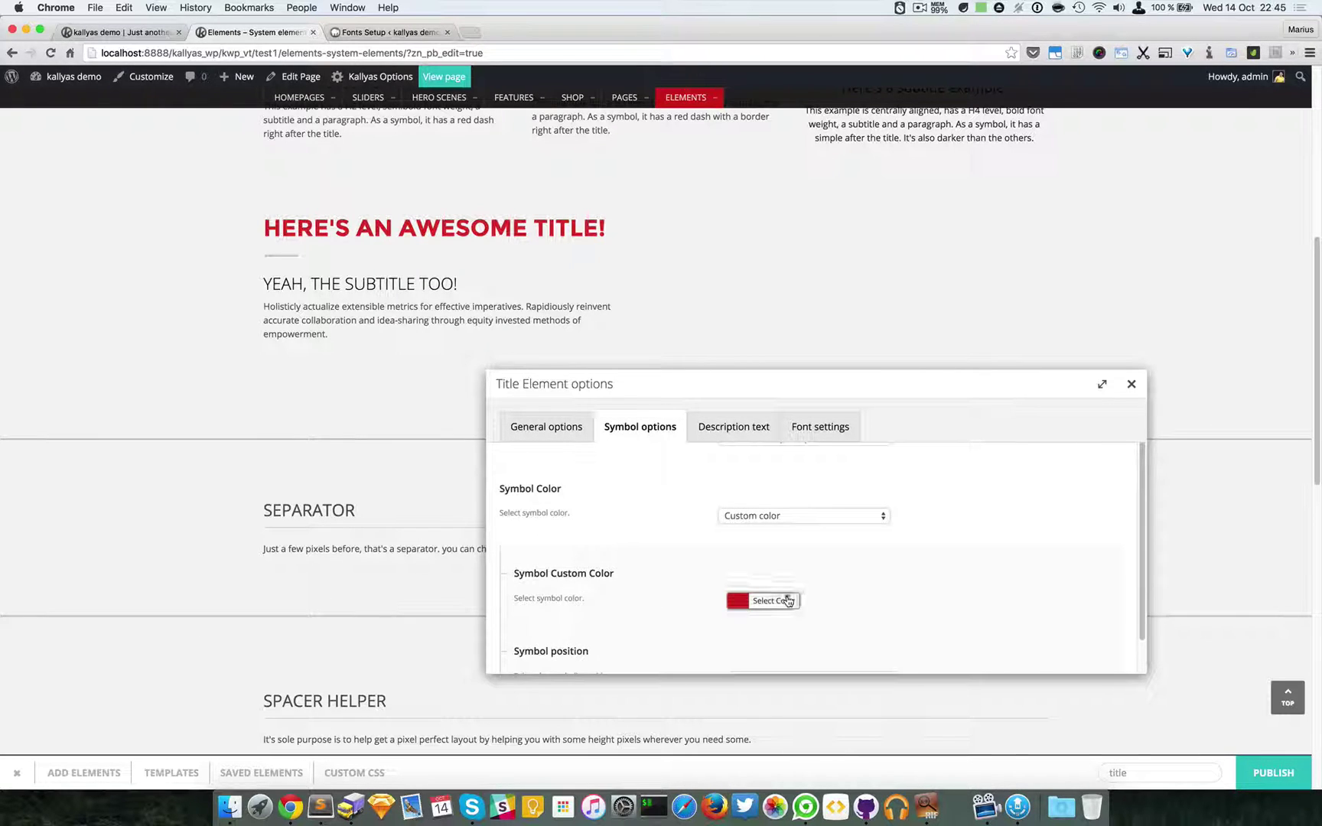
pyautogui.click(781, 600)
pyautogui.scroll(-2, 1006, 537)
pyautogui.click(1007, 533)
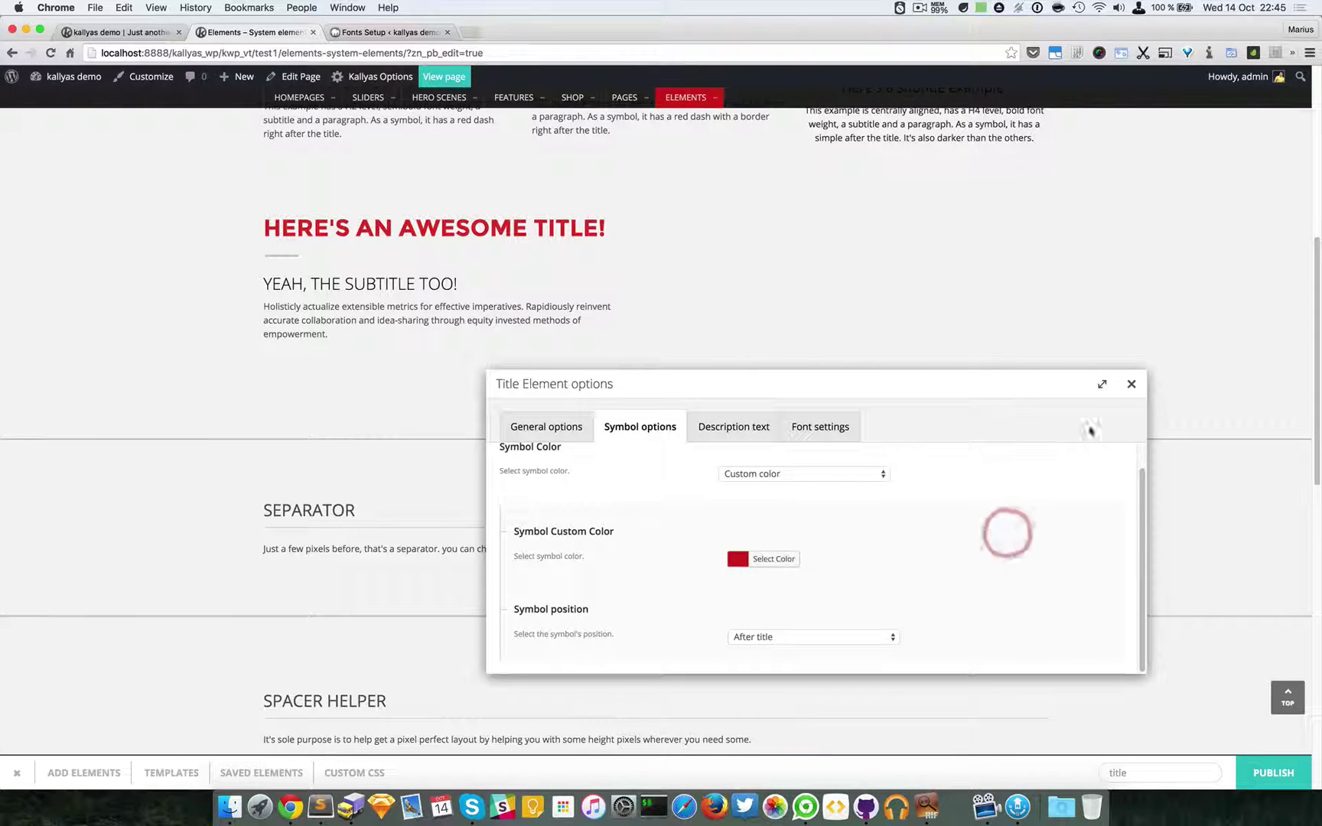
pyautogui.click(1131, 384)
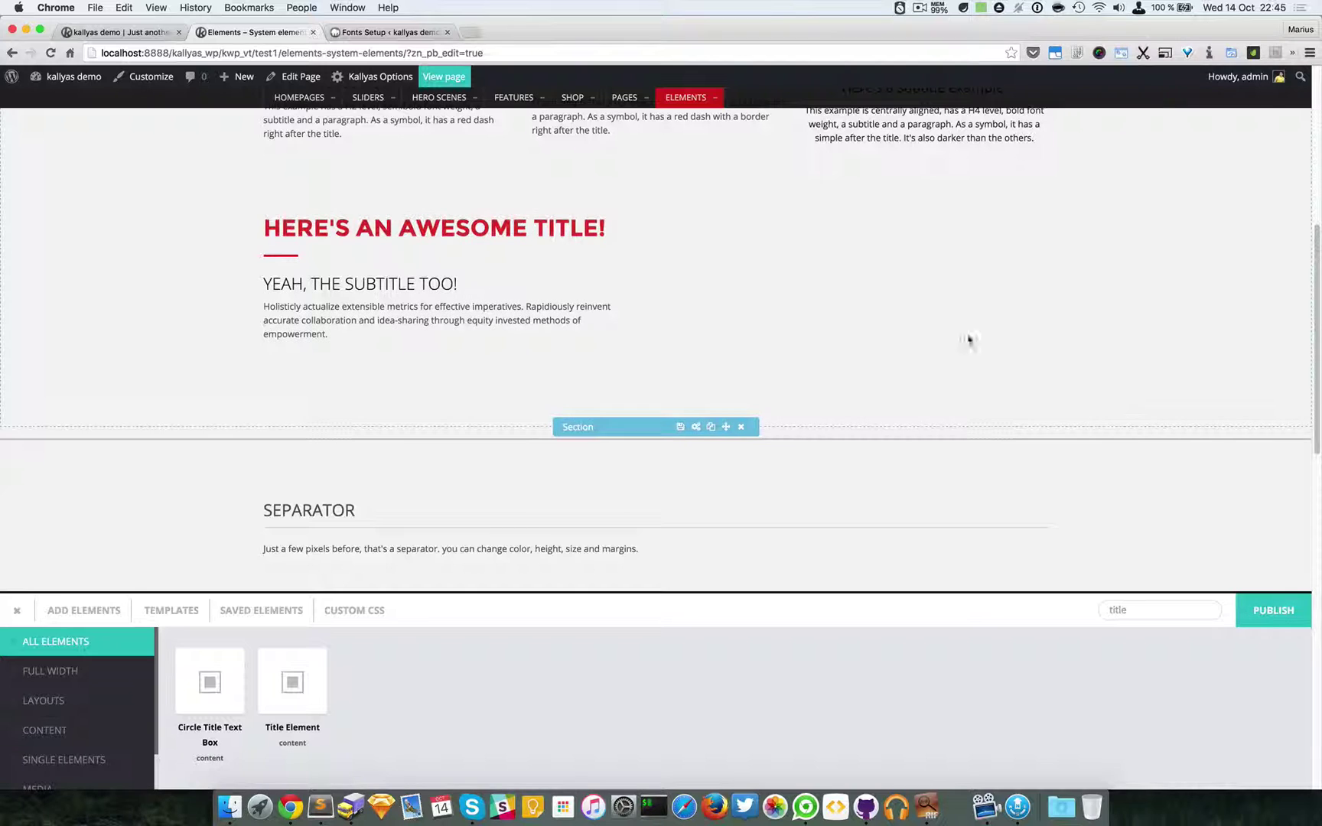
# - Change the Title Element's symbol to Long bottom border and close the options
pyautogui.moveTo(516, 248)
pyautogui.click(493, 194)
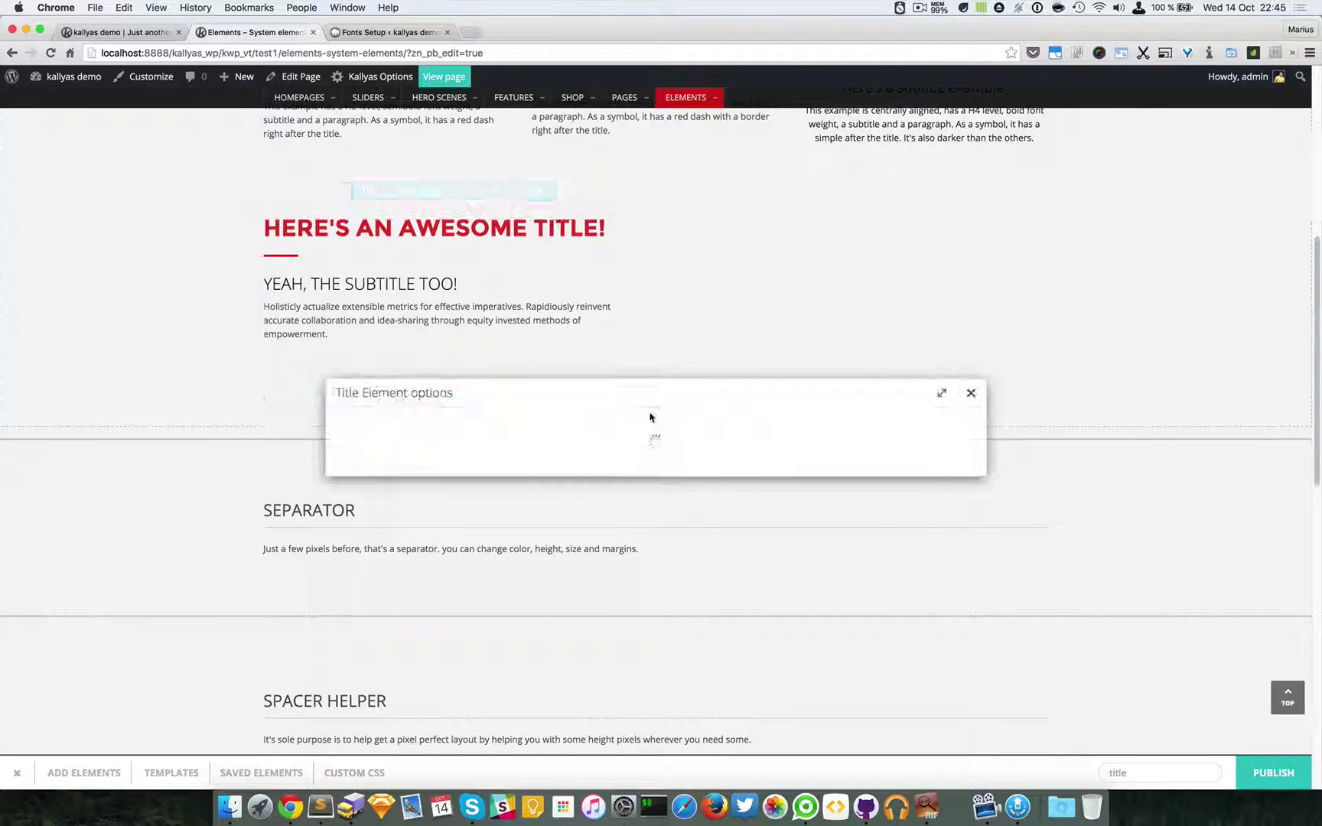
pyautogui.moveTo(564, 287); pyautogui.dragTo(634, 396)
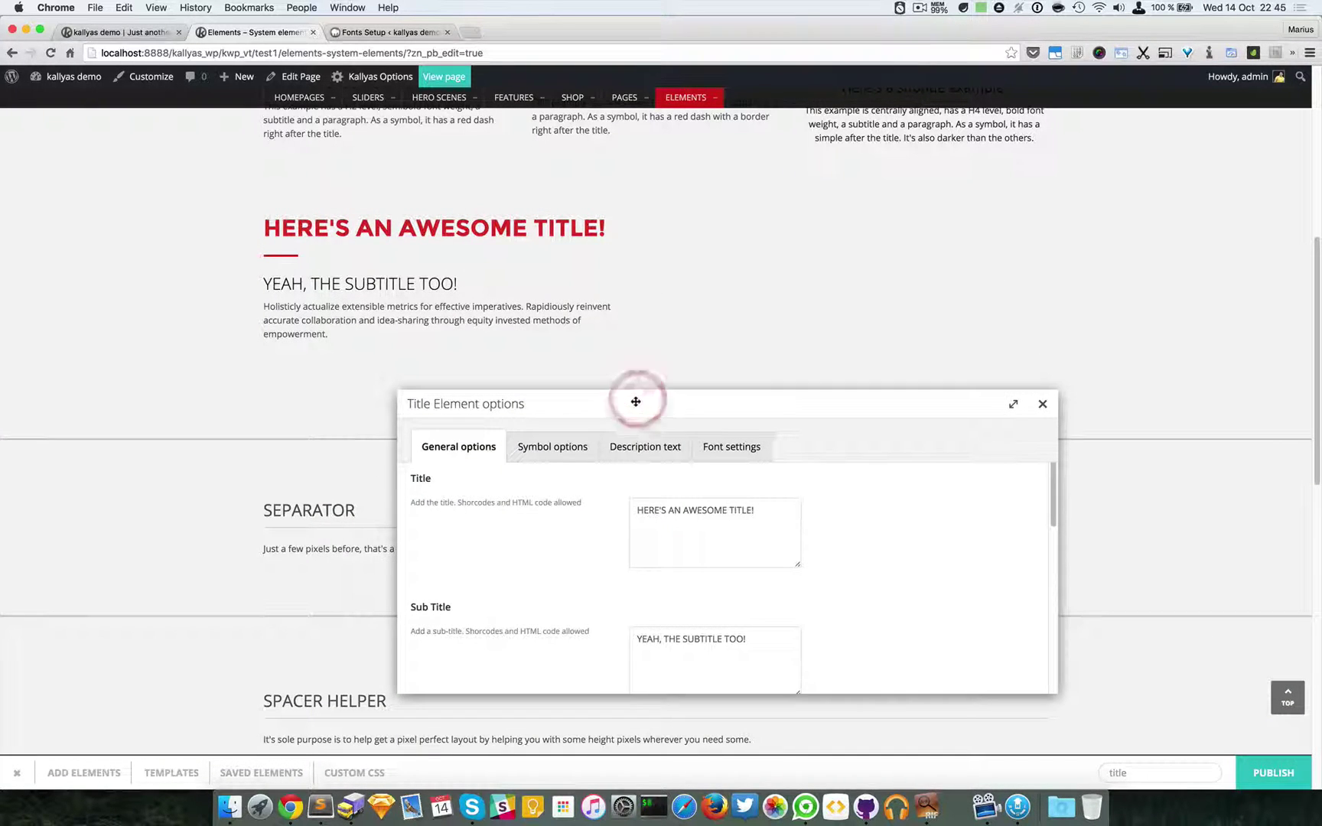
pyautogui.click(557, 447)
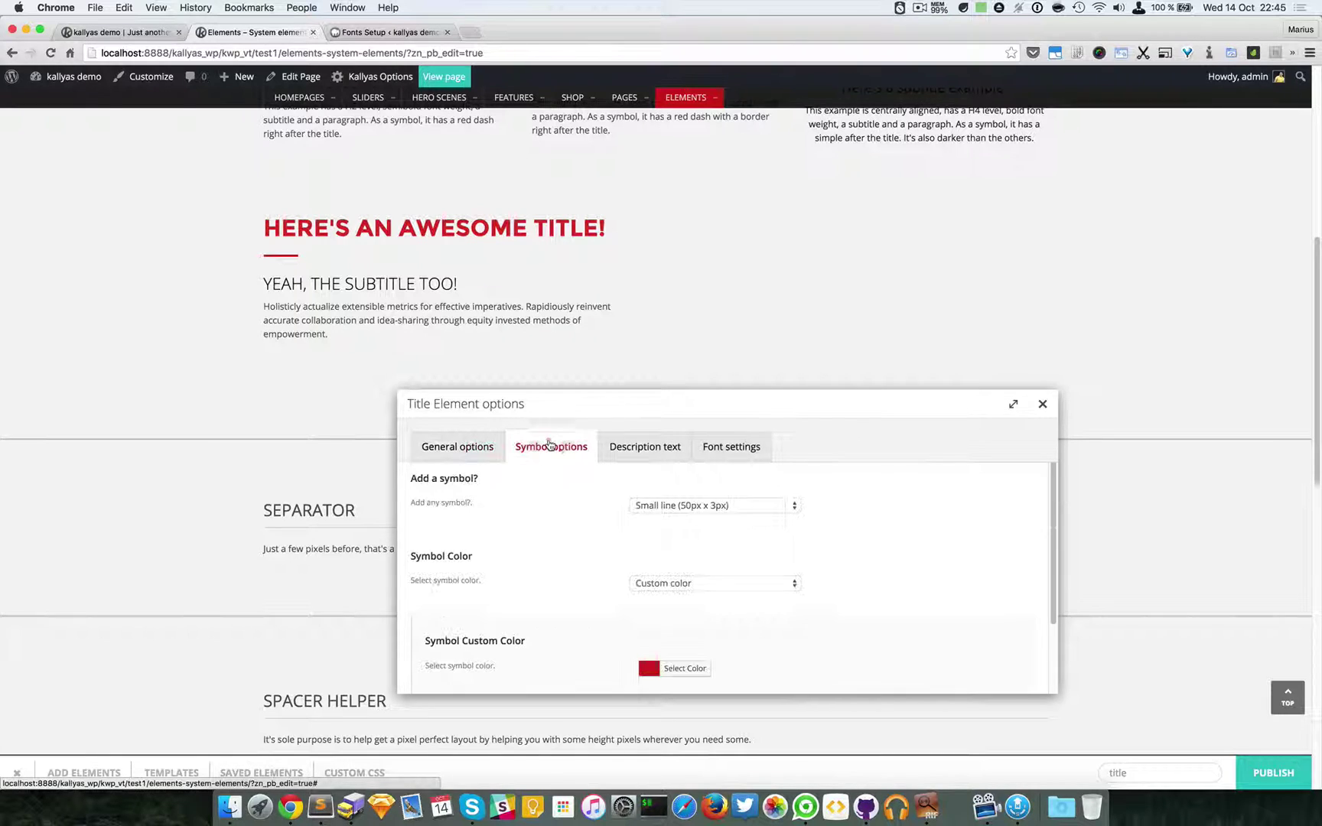
pyautogui.click(754, 507)
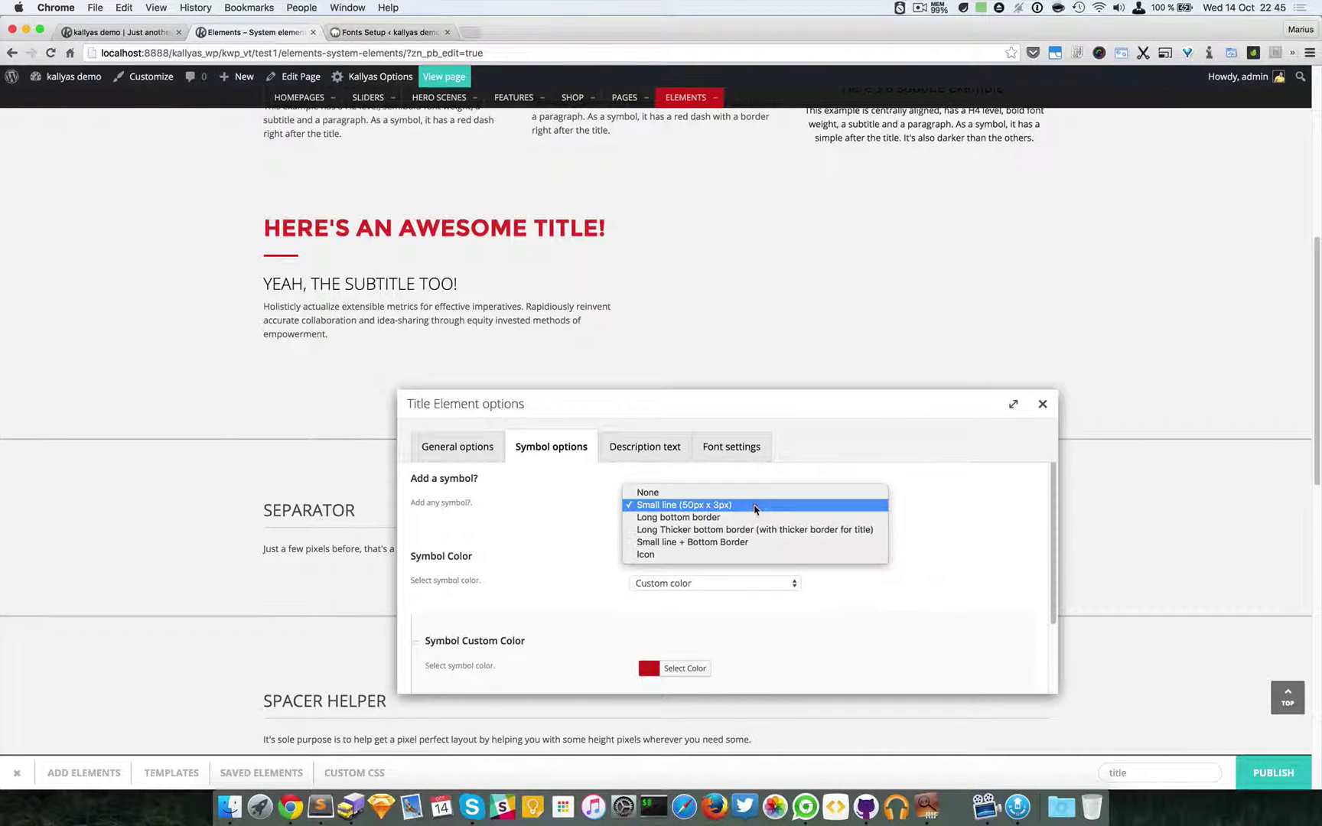
pyautogui.click(679, 519)
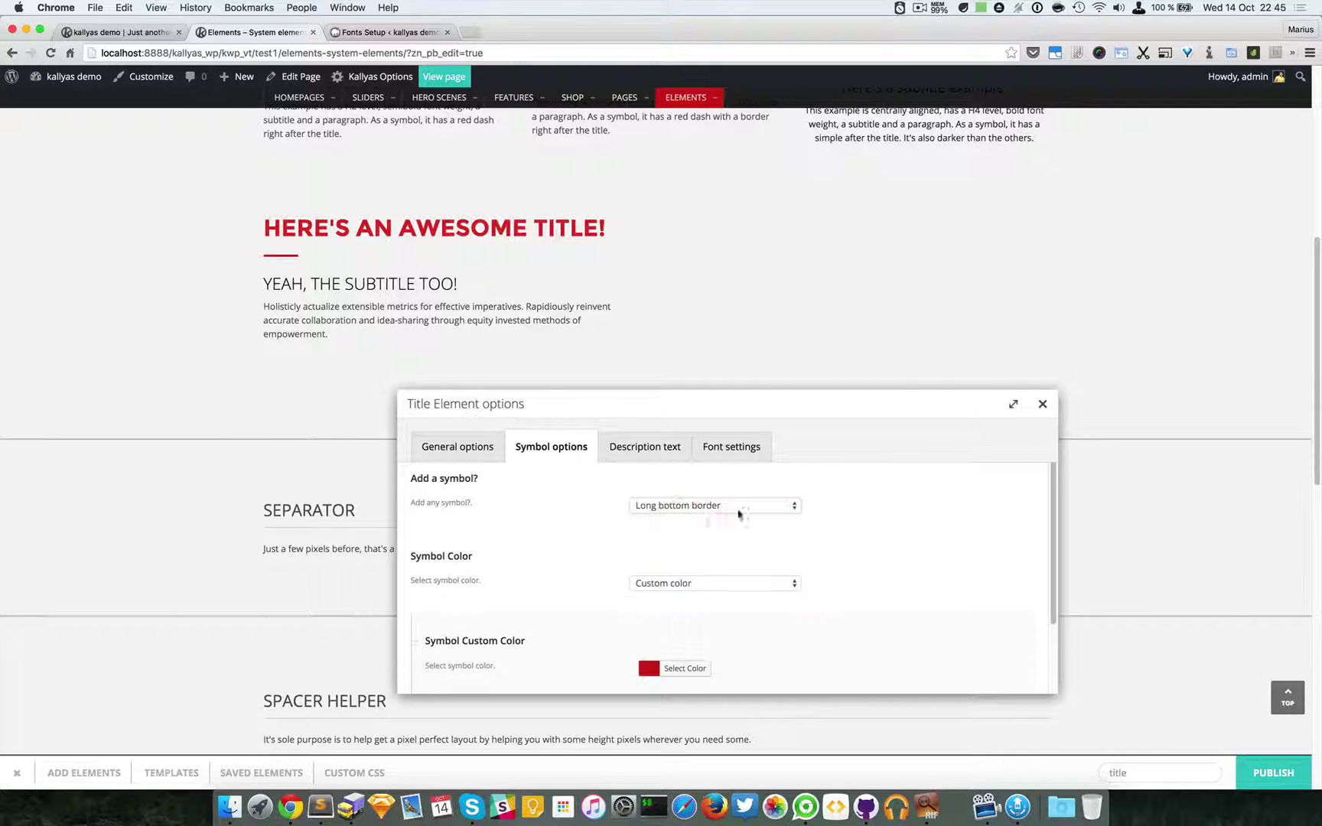
pyautogui.click(1043, 404)
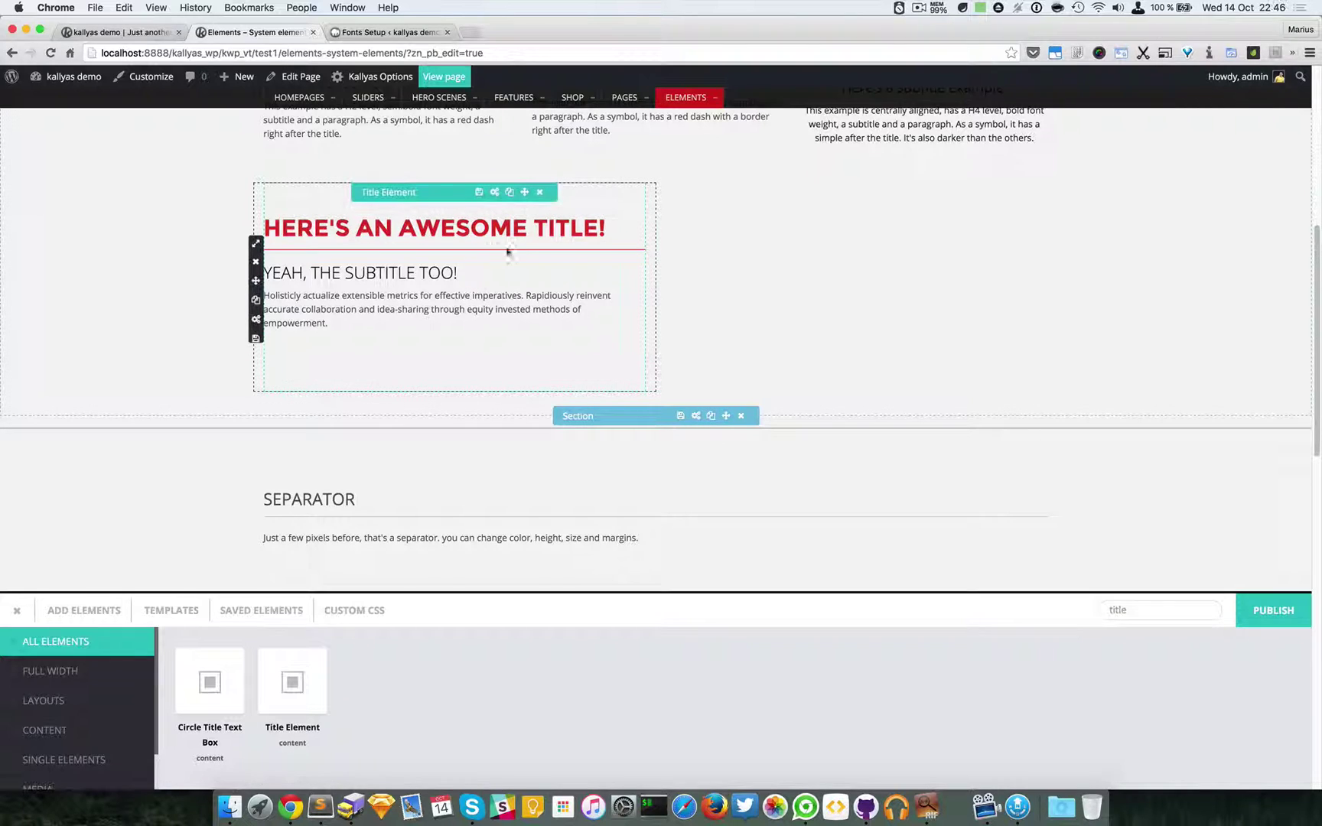
# - Reopen the Title Element options and set the symbol position to After sub-title
pyautogui.click(494, 192)
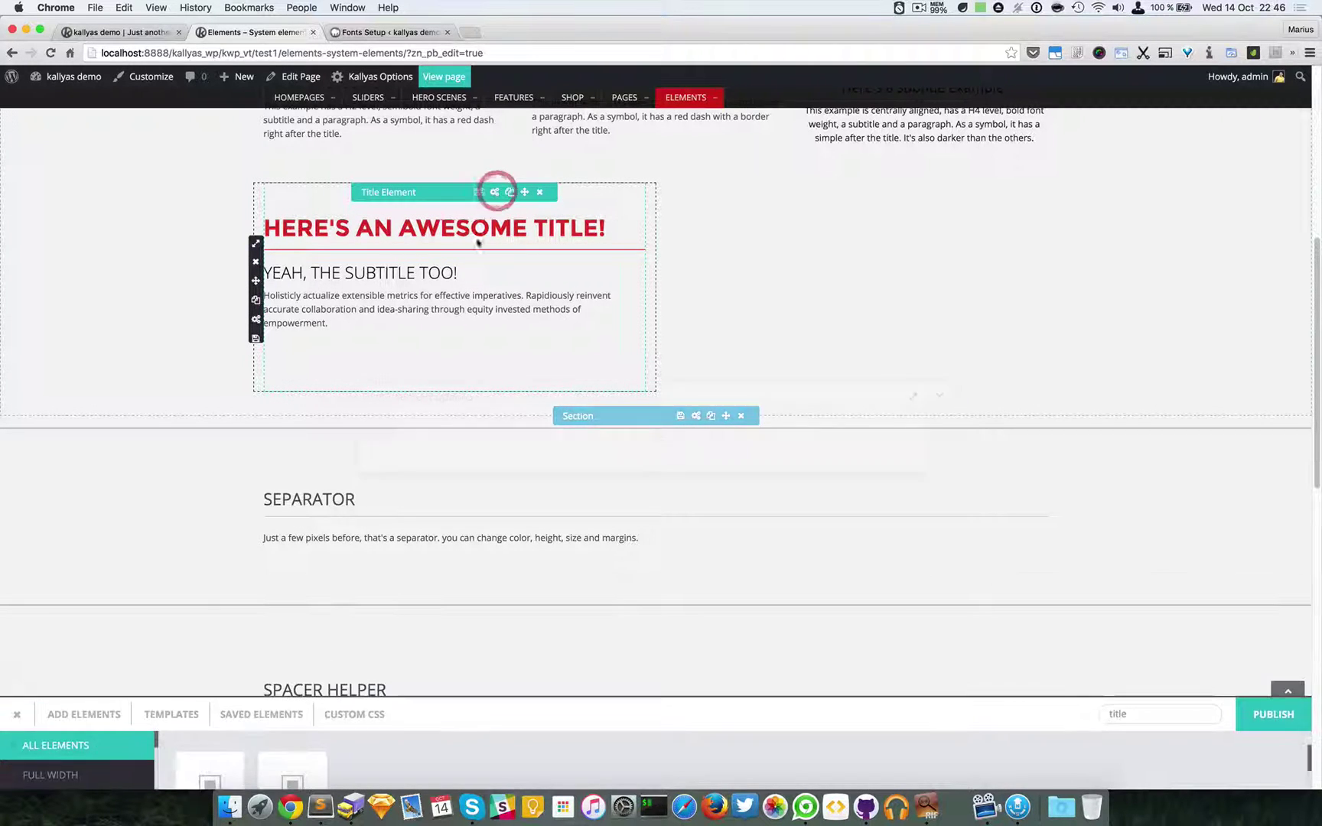
pyautogui.moveTo(542, 298); pyautogui.dragTo(664, 400)
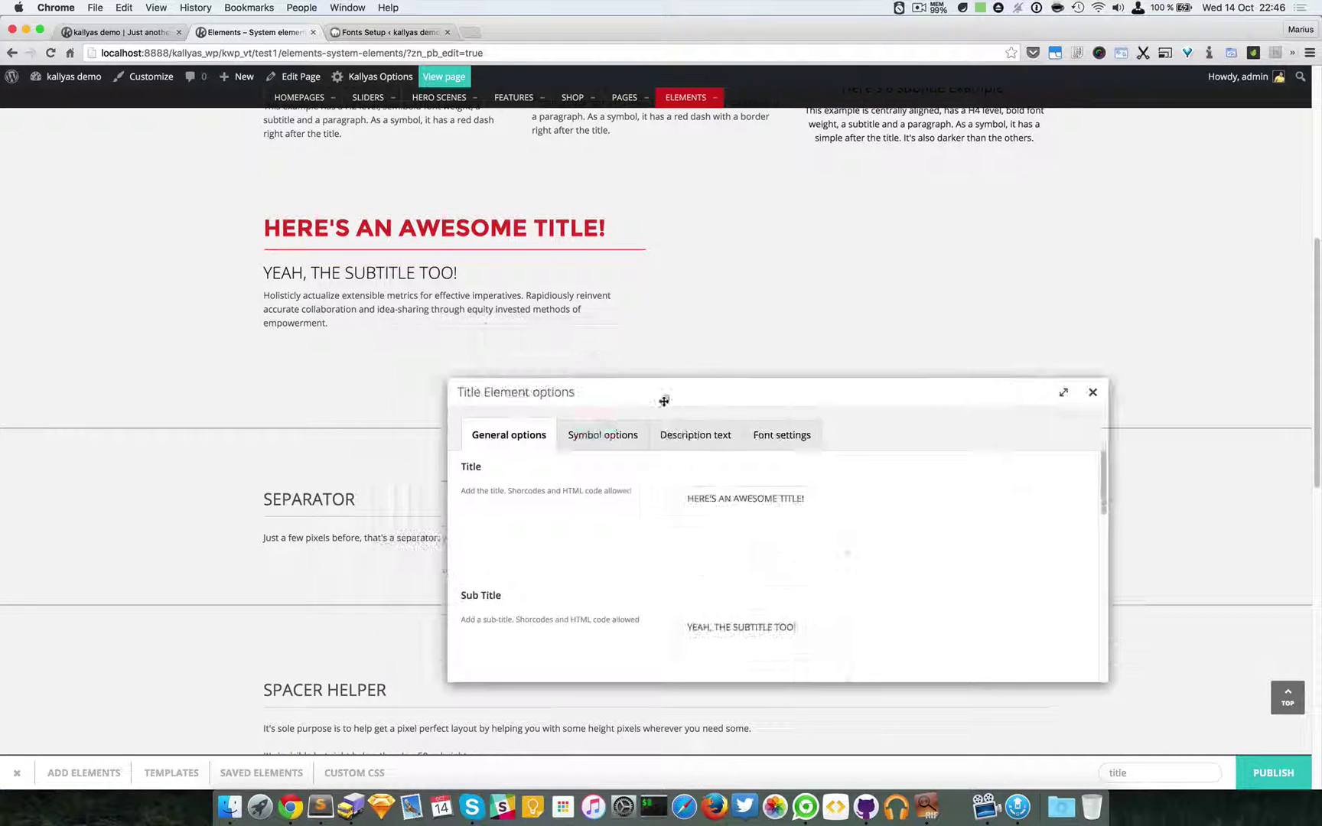
pyautogui.click(605, 434)
pyautogui.scroll(-2, 744, 633)
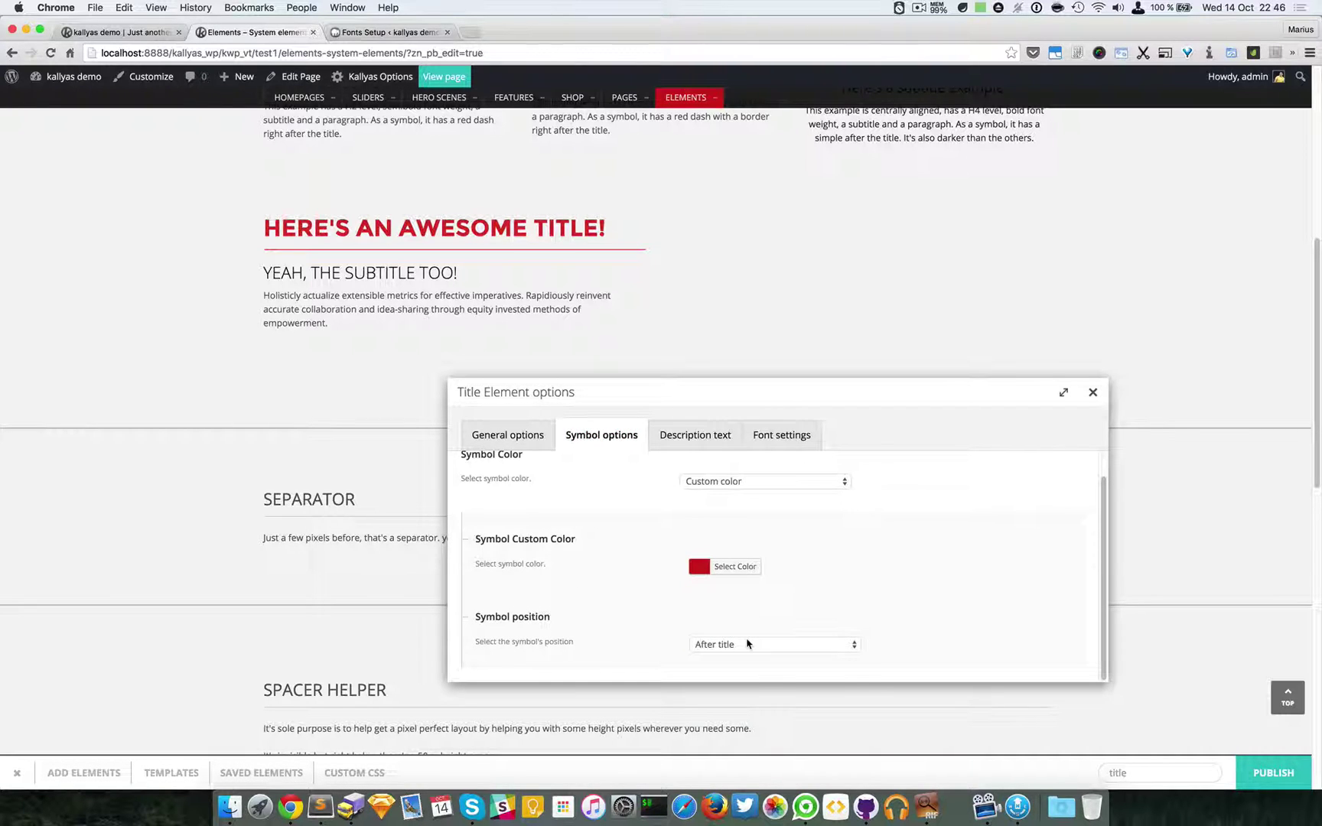
pyautogui.click(747, 644)
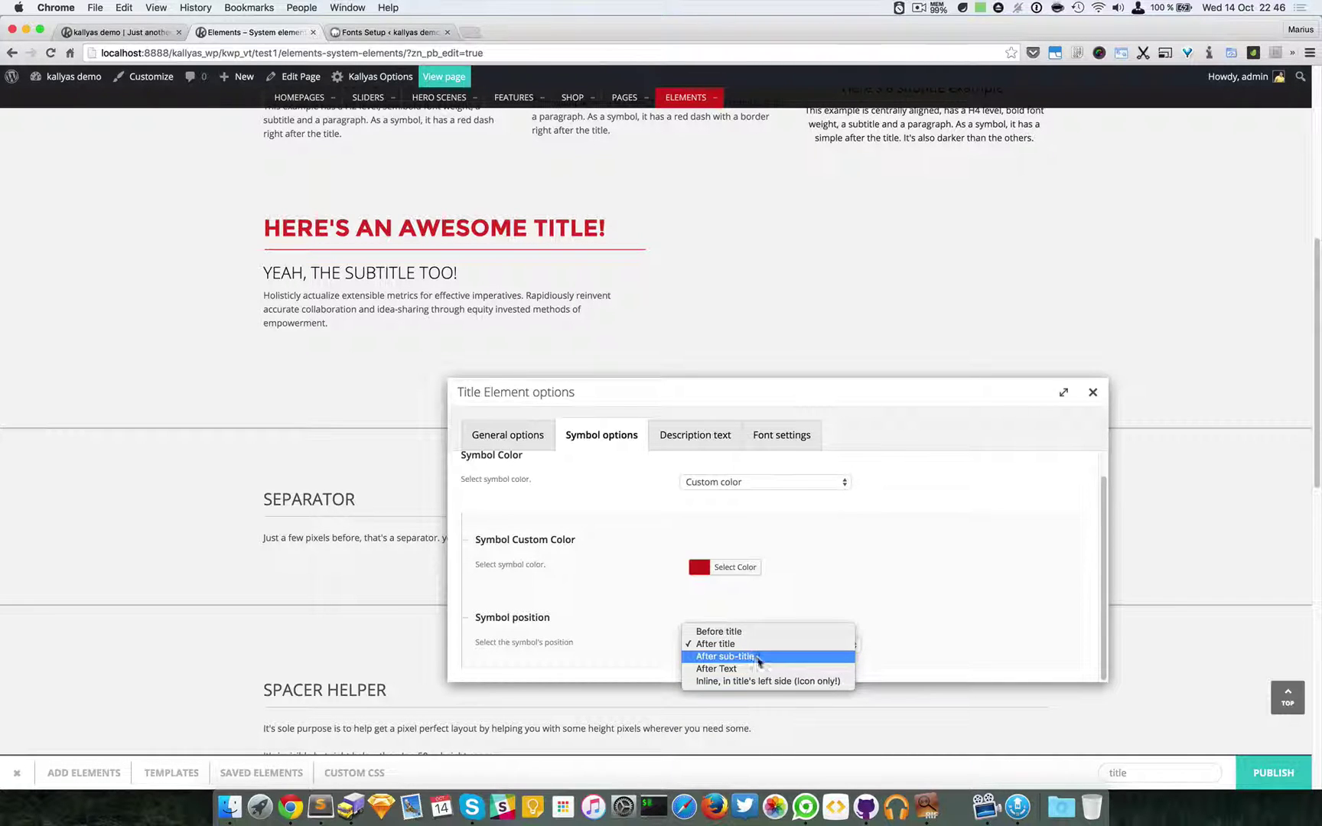
pyautogui.click(761, 655)
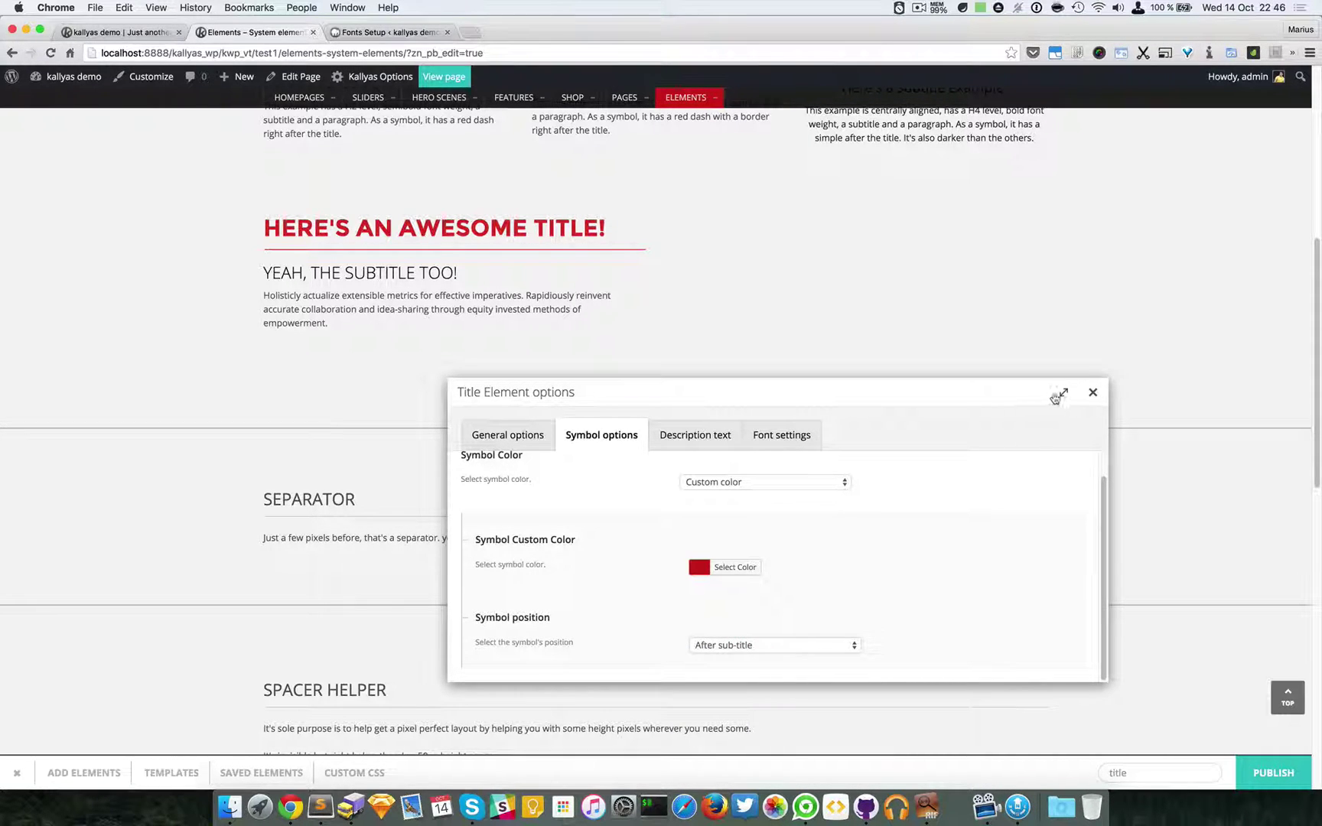
# - Close and reopen the Title Element options, change the symbol to Long Thicker bottom border (with thicker border for title), and close them
pyautogui.click(1092, 393)
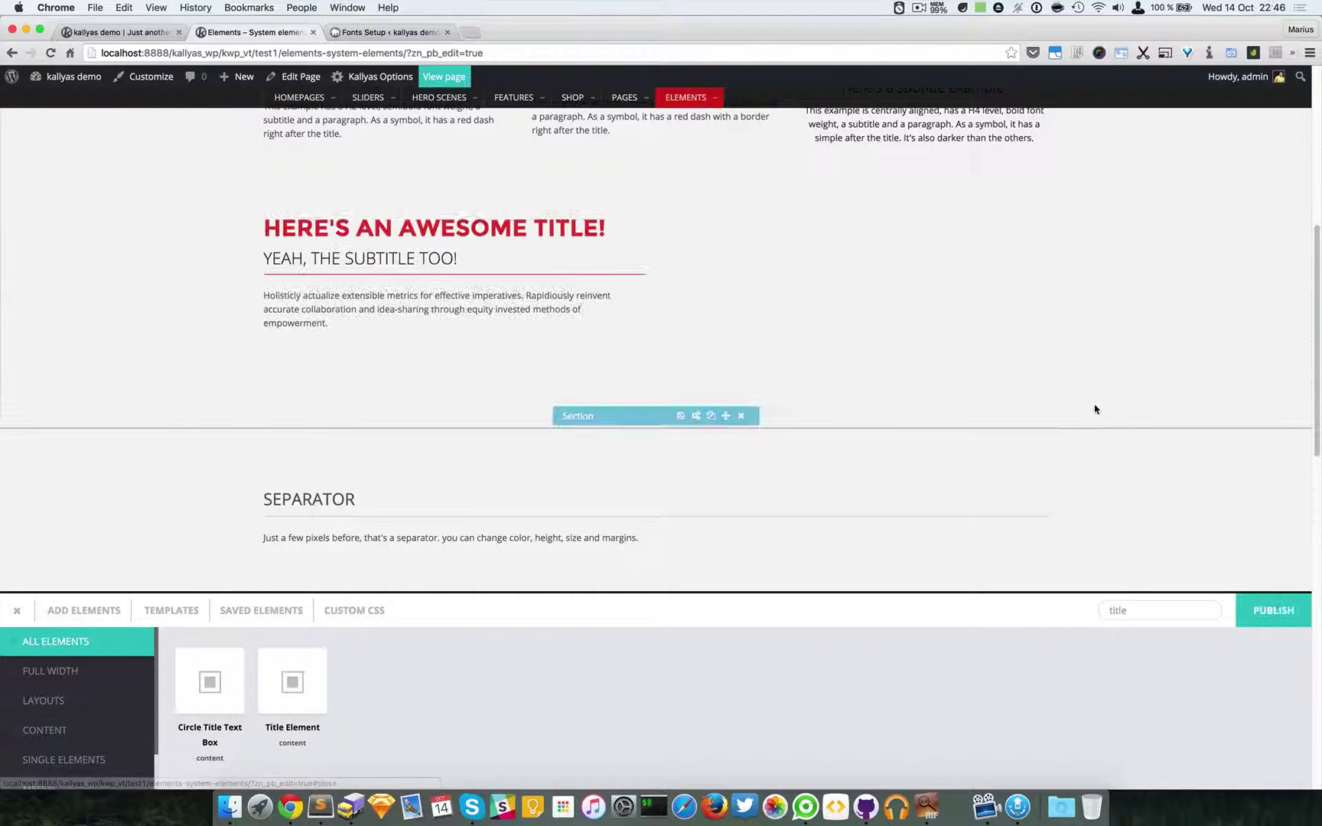
pyautogui.moveTo(487, 236)
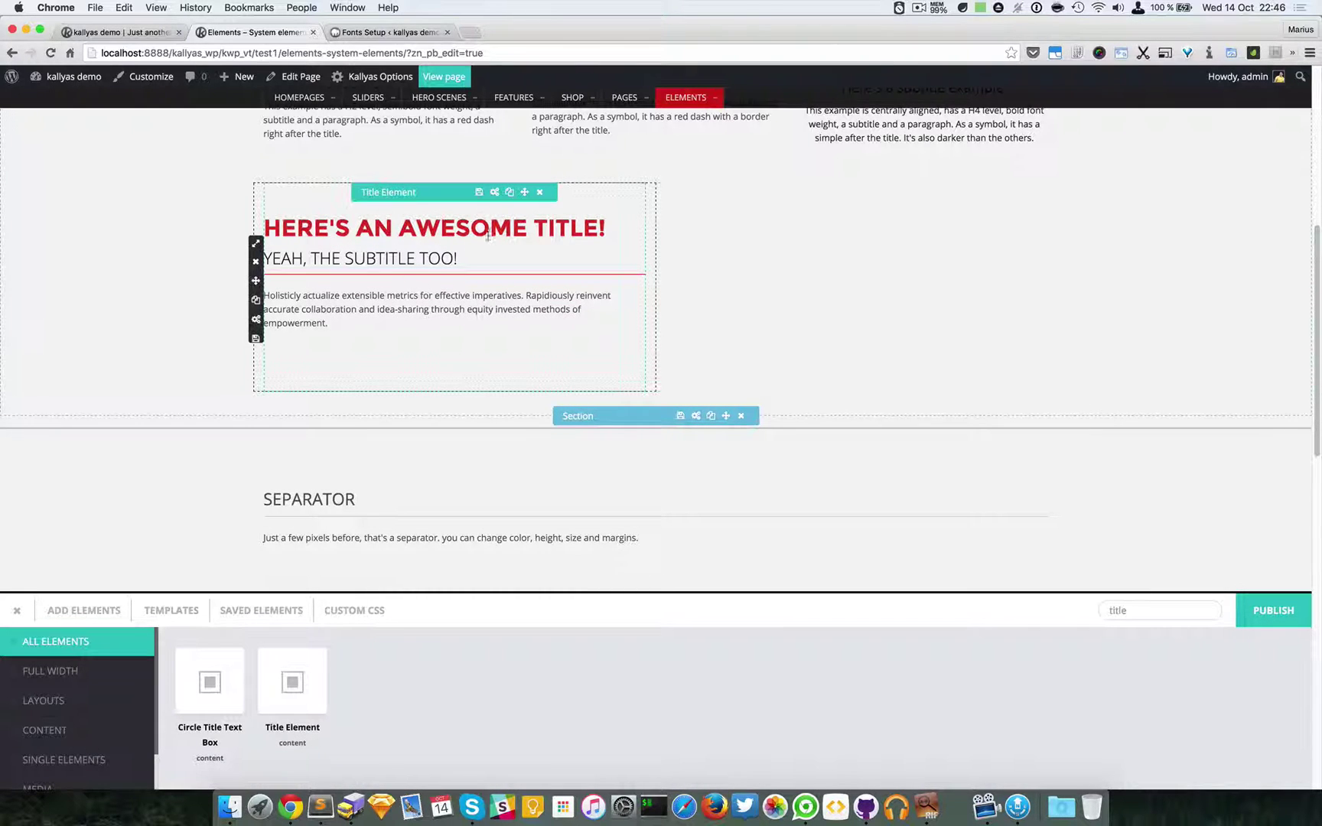
pyautogui.click(493, 191)
pyautogui.click(442, 332)
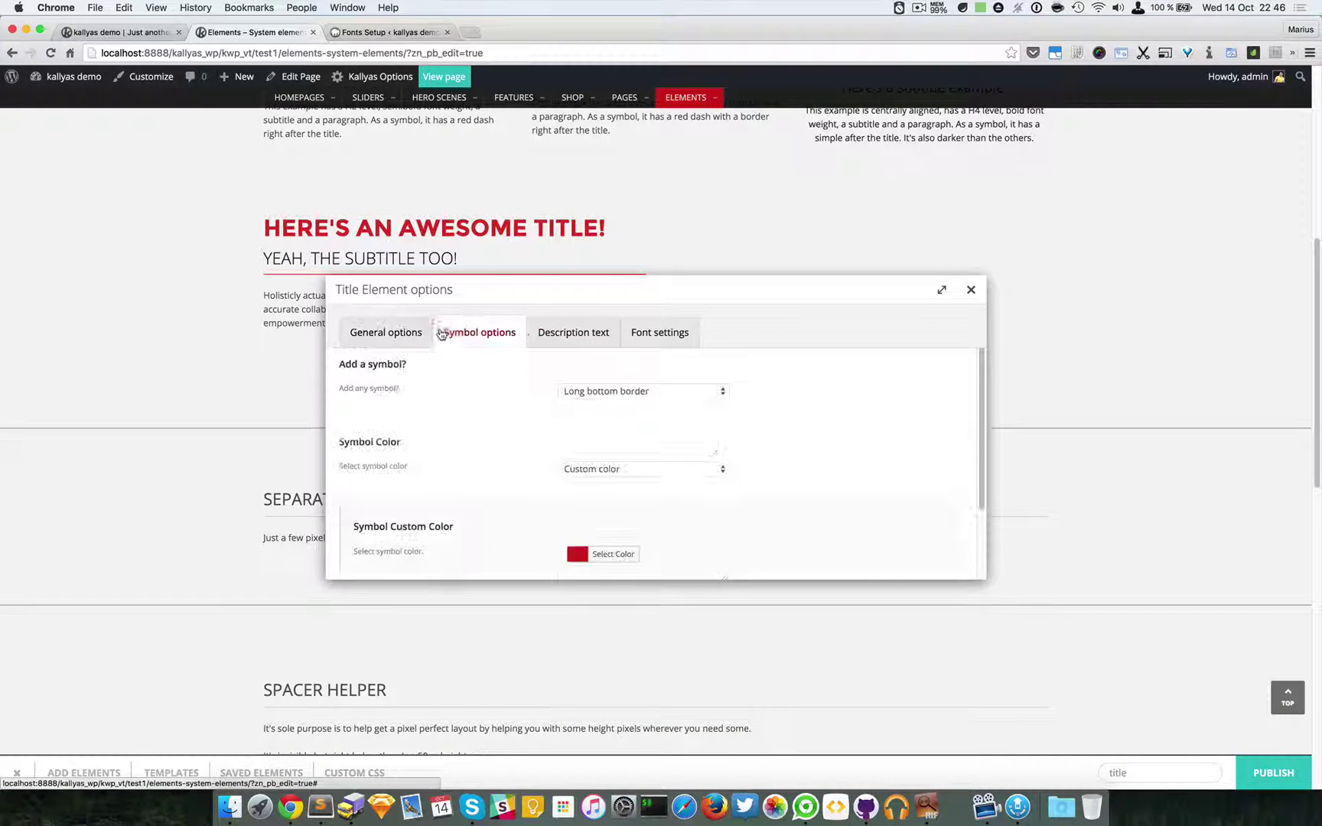
pyautogui.click(667, 392)
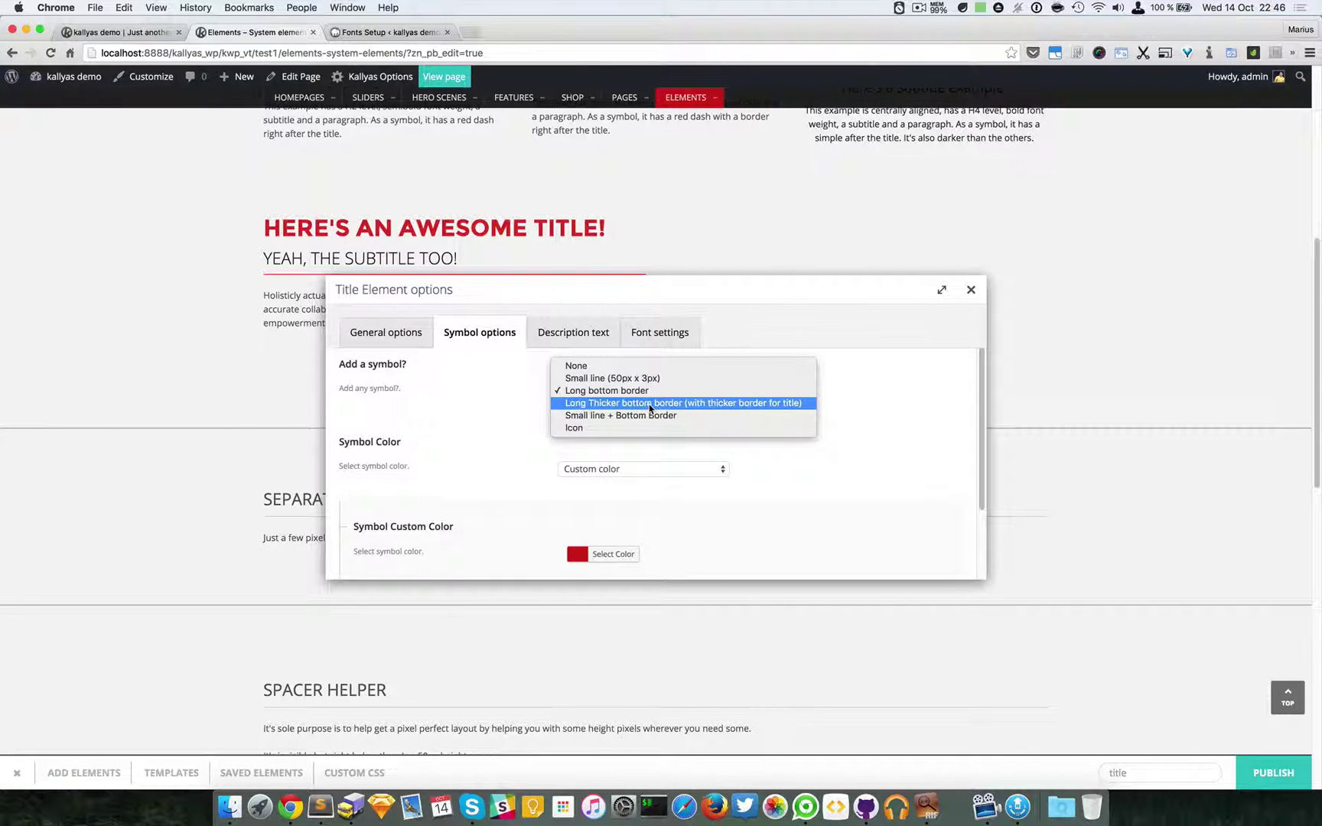
pyautogui.click(805, 401)
pyautogui.click(970, 289)
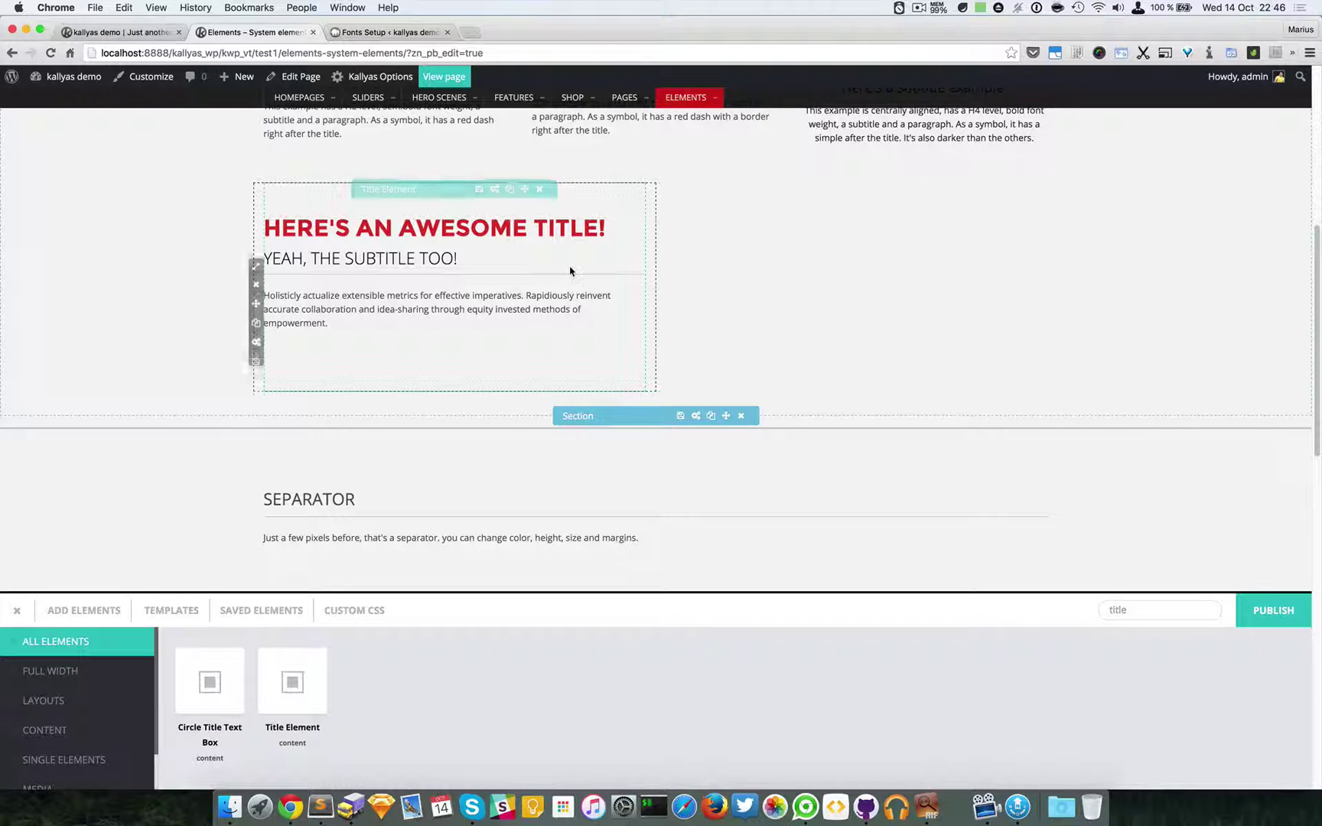
# - Reopen the Title Element's symbol options and examine the symbol types and the settings offered for the thicker bottom border
pyautogui.click(495, 192)
pyautogui.moveTo(560, 306); pyautogui.dragTo(628, 378)
pyautogui.click(579, 418)
pyautogui.click(691, 478)
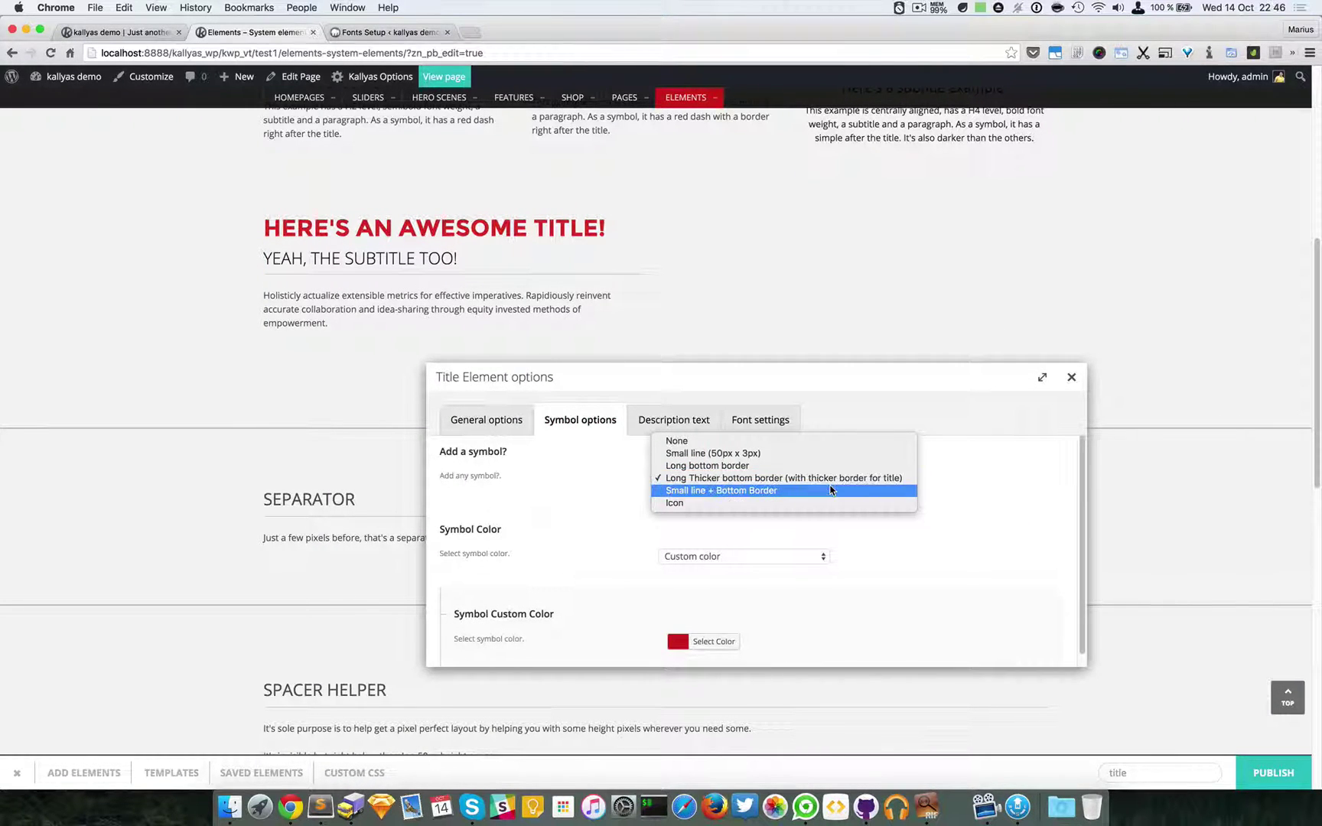
pyautogui.click(1008, 518)
pyautogui.scroll(-1, 862, 641)
pyautogui.scroll(-1, 862, 641)
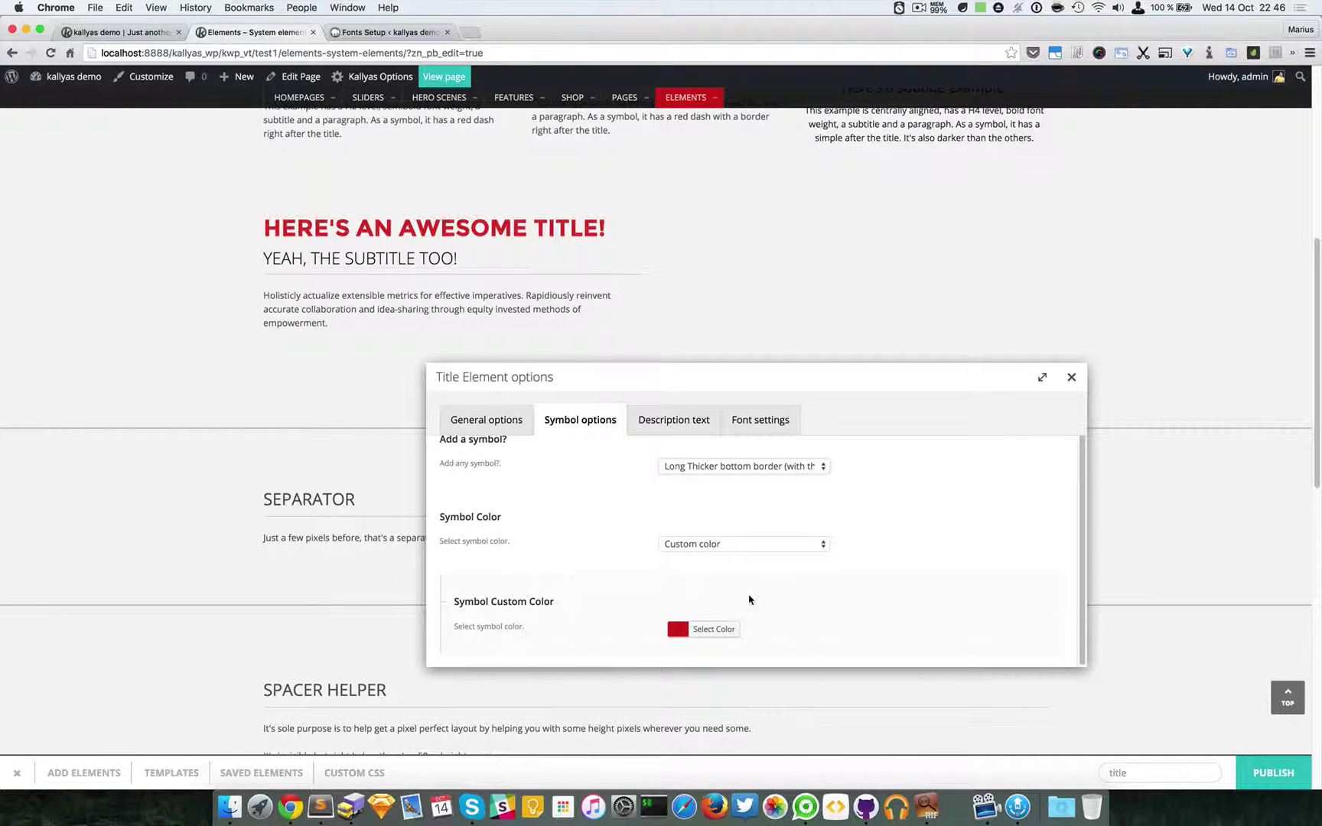
pyautogui.scroll(1, 727, 537)
pyautogui.scroll(-1, 726, 536)
pyautogui.scroll(1, 726, 536)
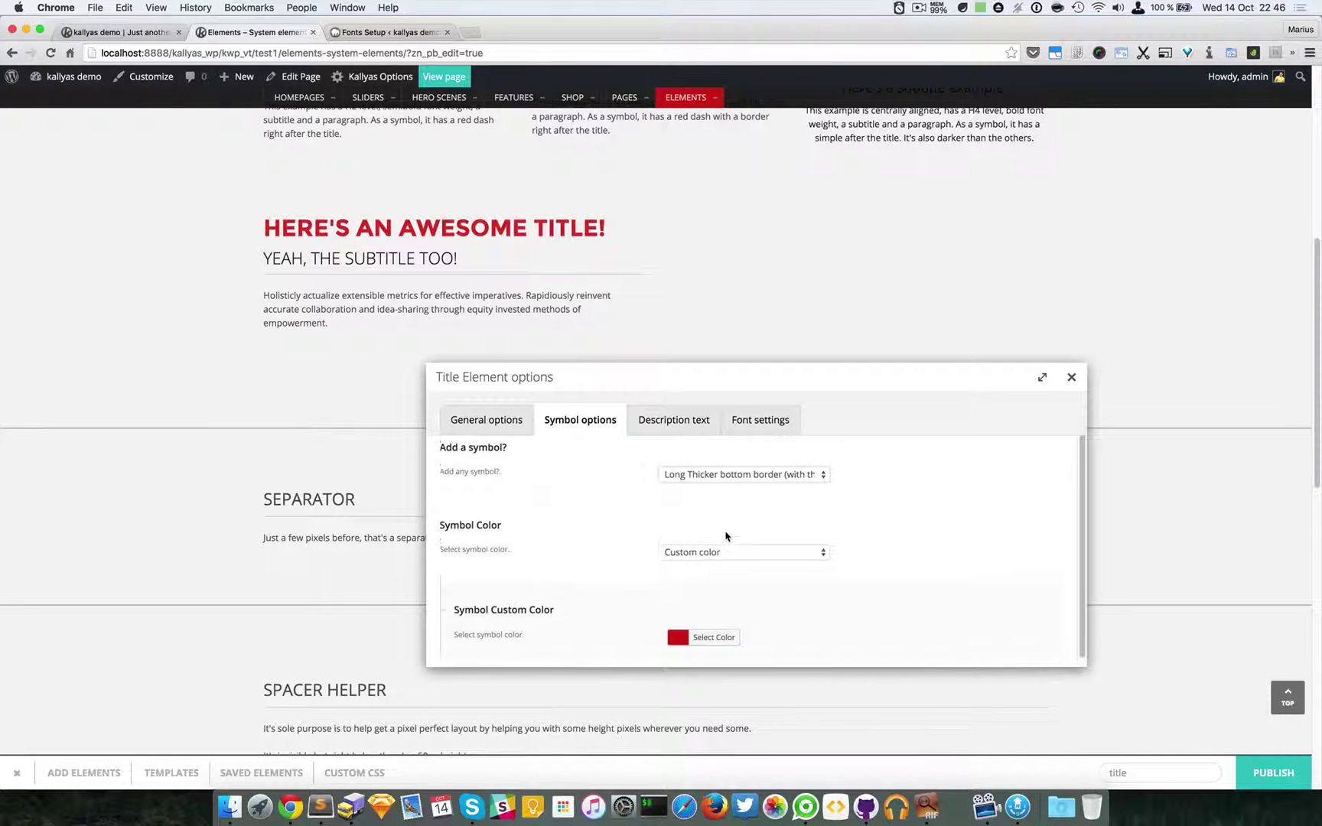
# - Switch the Title Element's symbol to Long bottom border and set the symbol position to After title
pyautogui.click(723, 476)
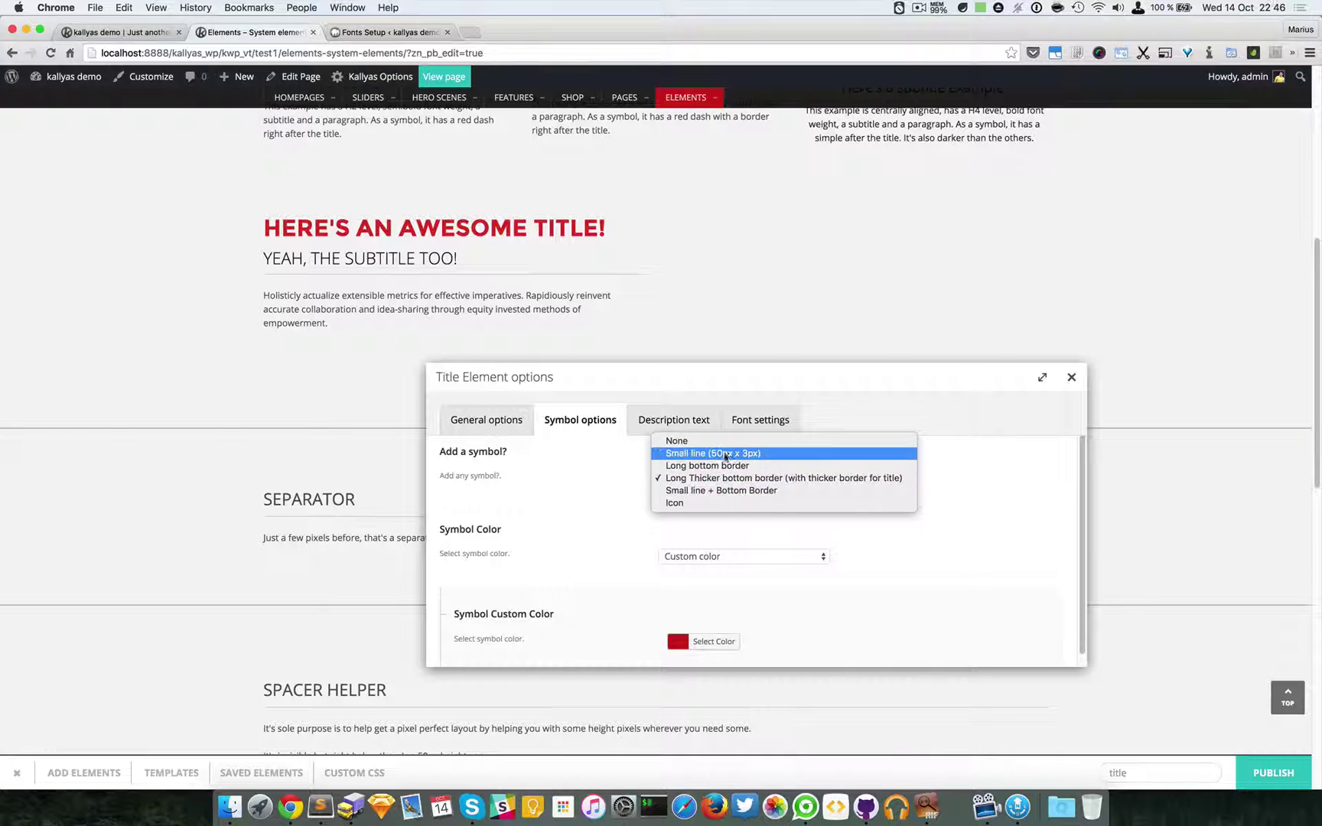
pyautogui.click(727, 469)
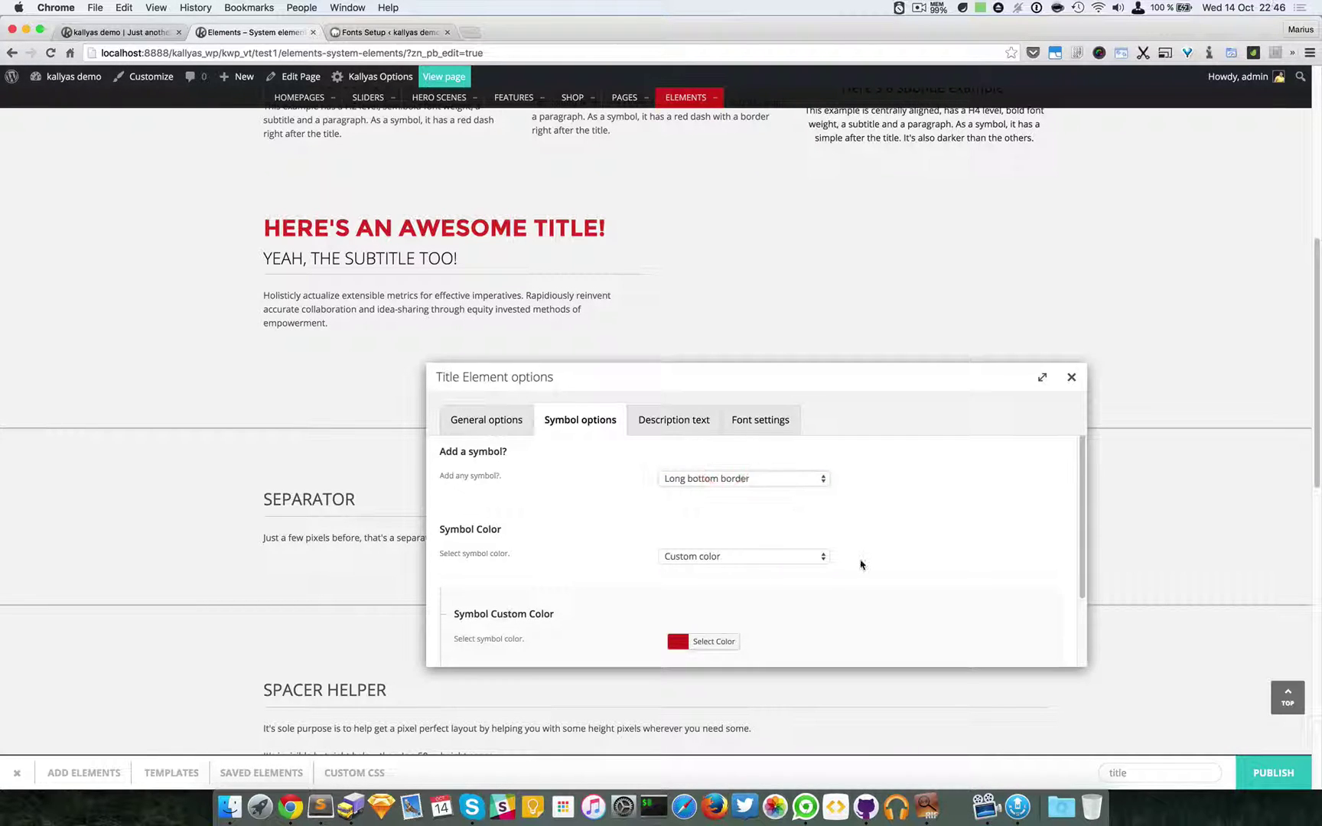
pyautogui.scroll(-3, 862, 564)
pyautogui.click(752, 634)
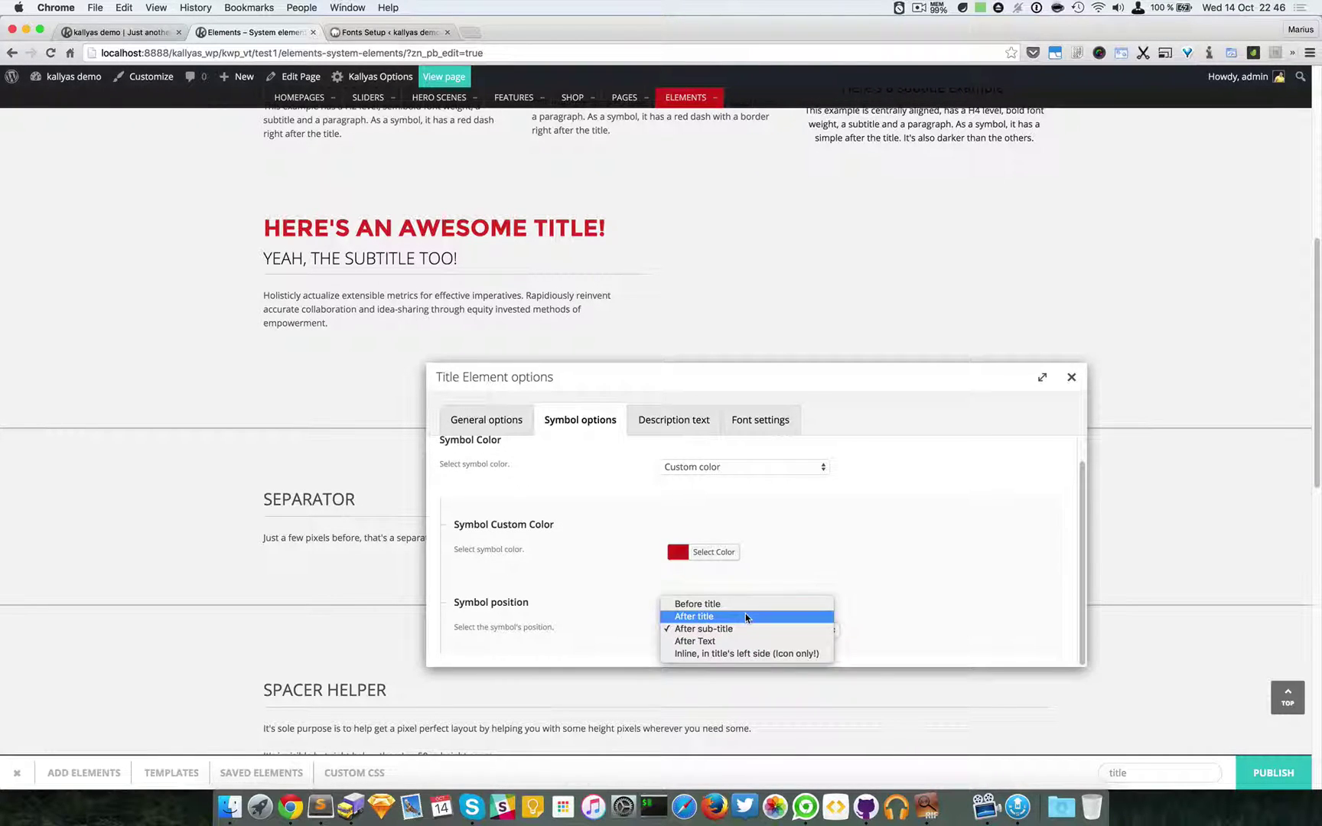
pyautogui.click(747, 617)
# - Set the Title Element's symbol back to Long Thicker bottom border and close the options
pyautogui.scroll(3, 817, 566)
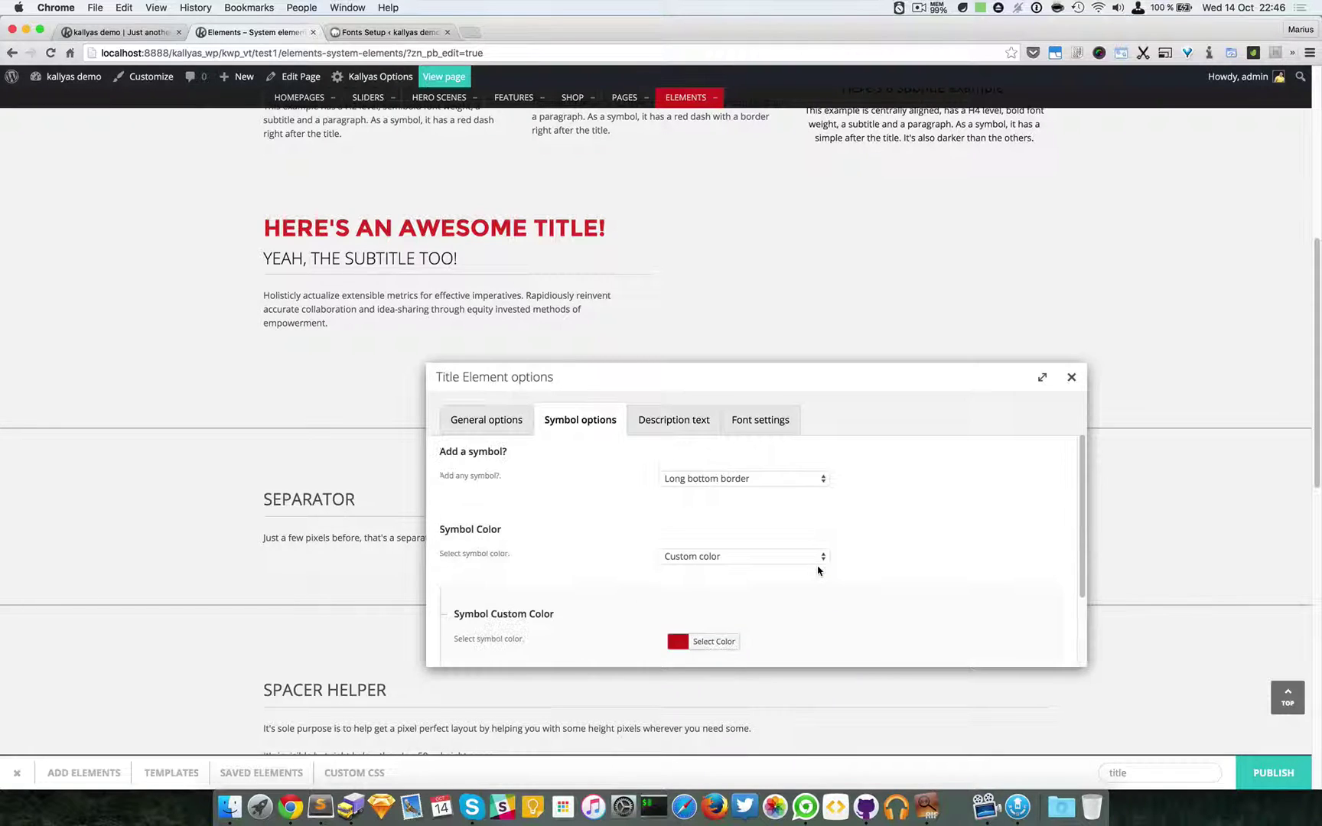
pyautogui.click(791, 476)
pyautogui.click(791, 491)
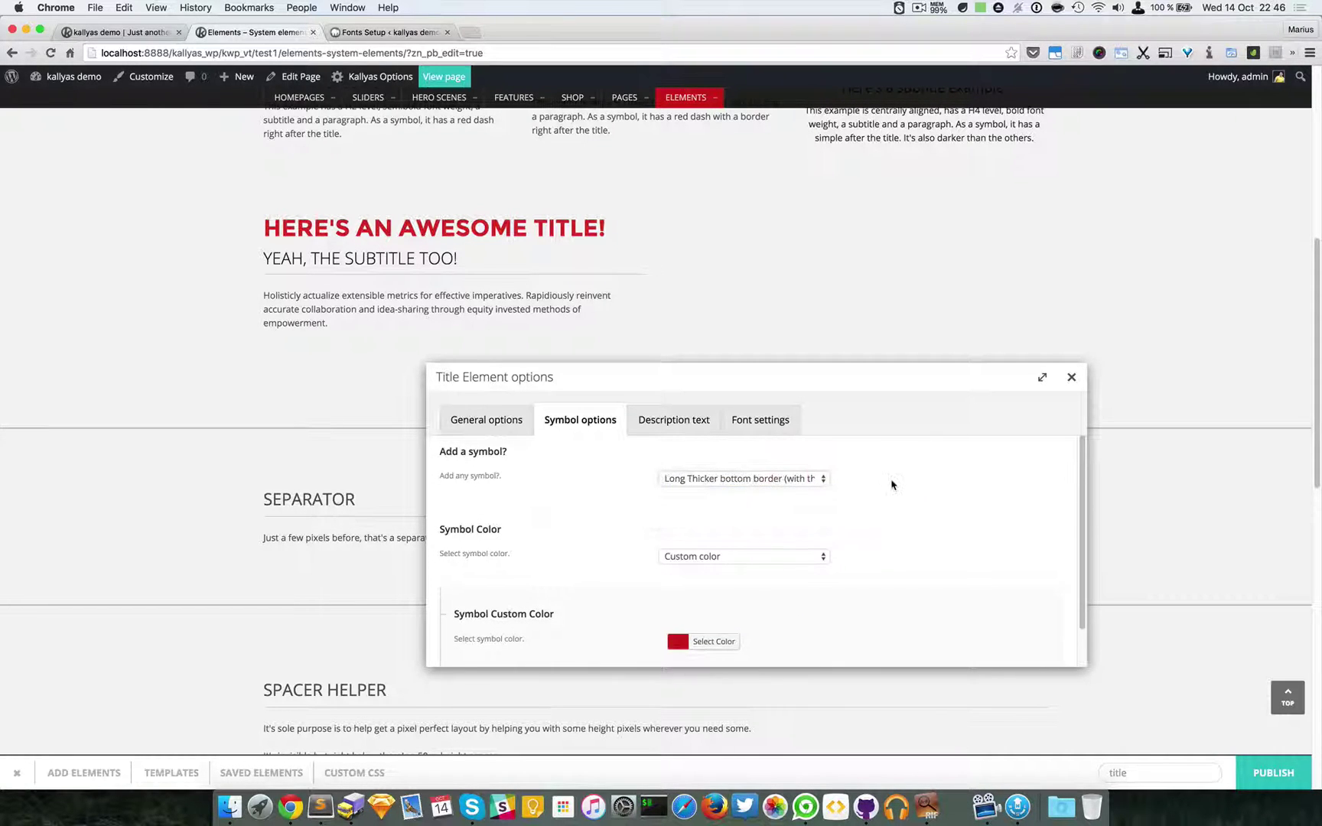
pyautogui.click(1071, 378)
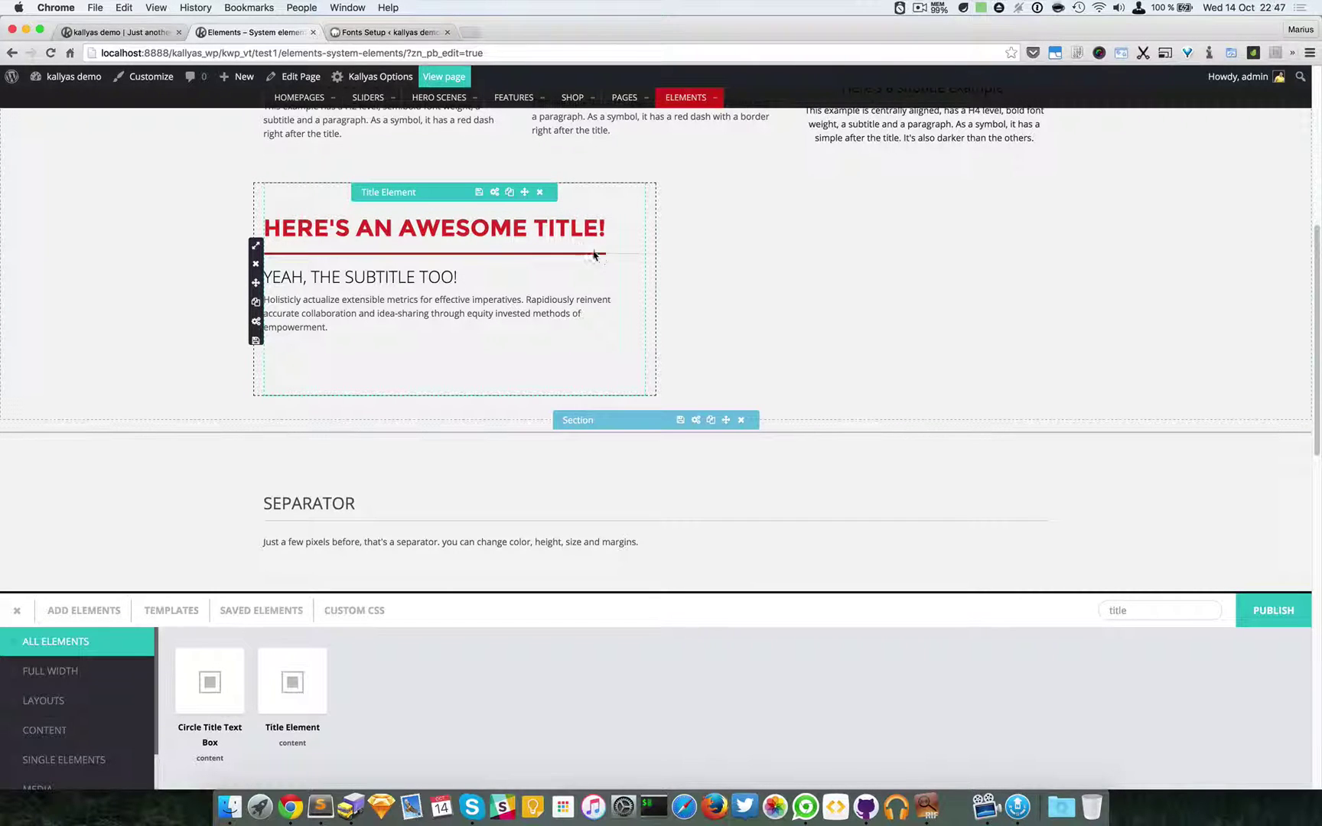
# - Shorten the Title Element's title text to "HERE'S A TITLE!" and close the options
pyautogui.click(495, 193)
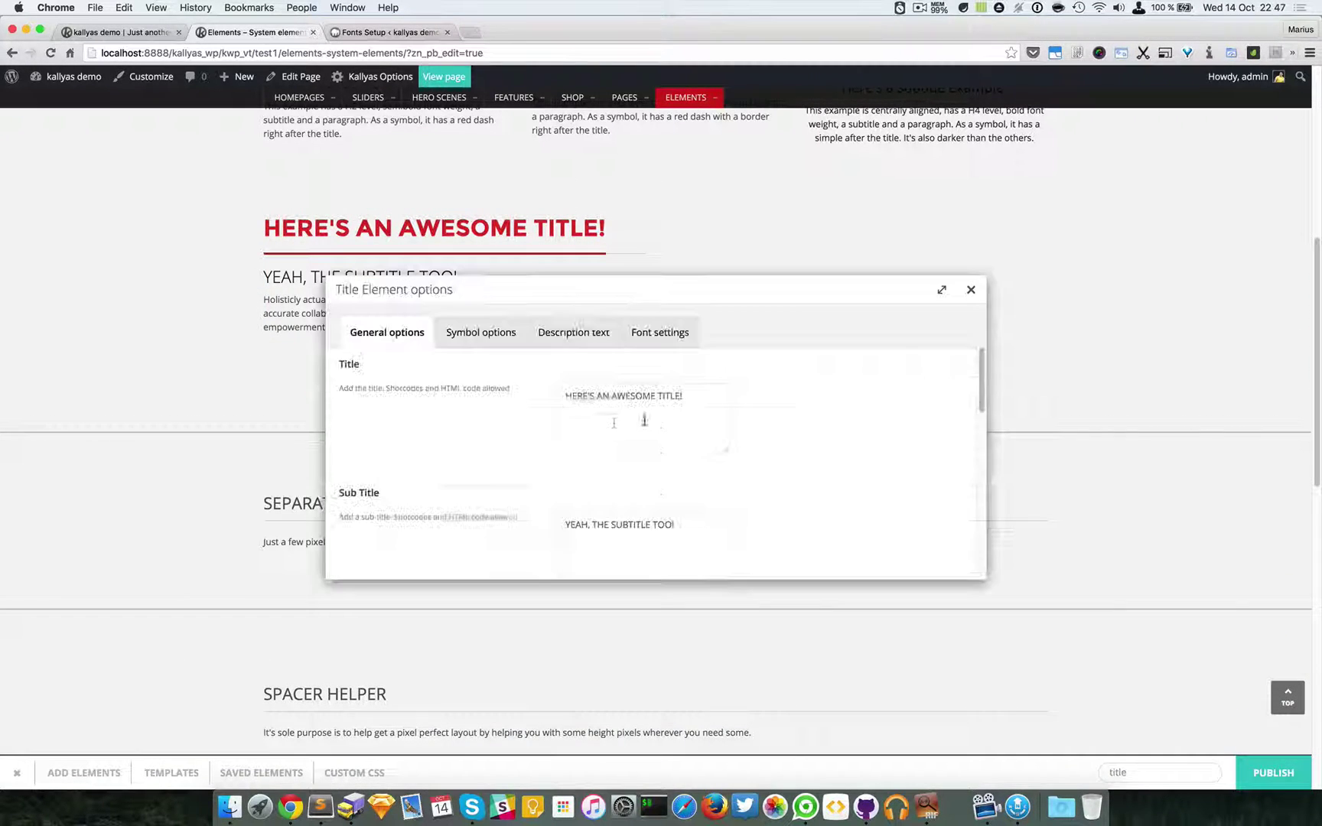
pyautogui.doubleClick(633, 396)
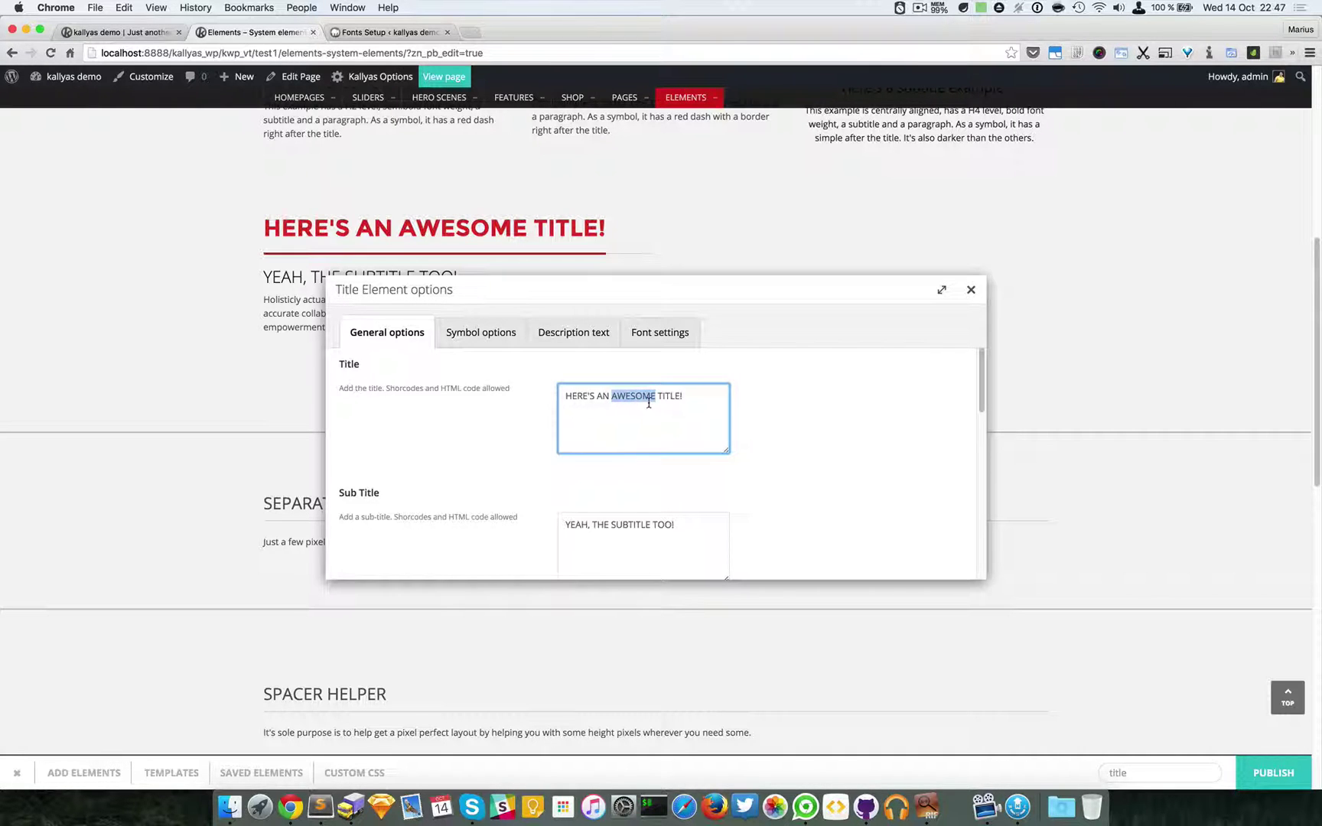
pyautogui.press('BackSpace')
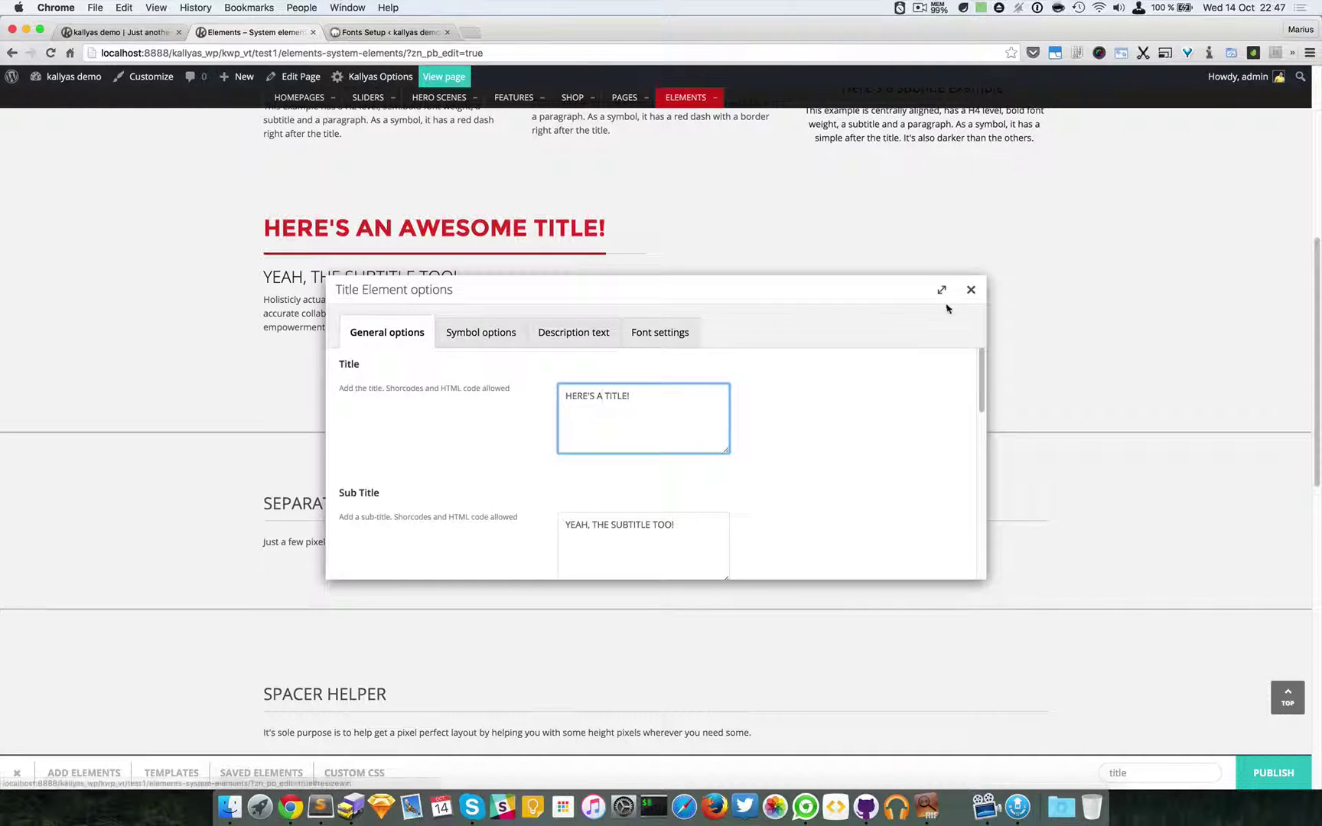
pyautogui.click(972, 289)
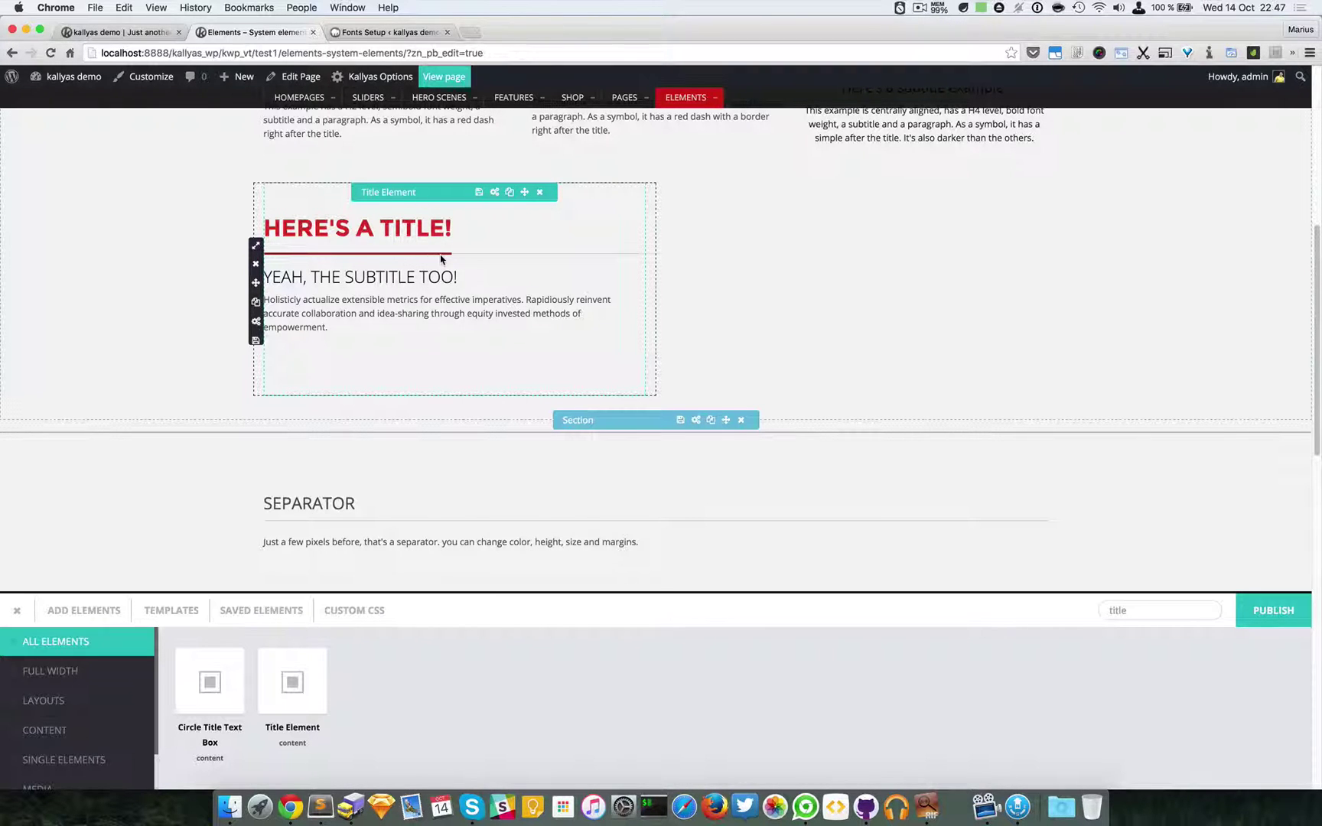
# - Reopen the Title Element options, set the symbol color to Default color, and close the options
pyautogui.click(495, 194)
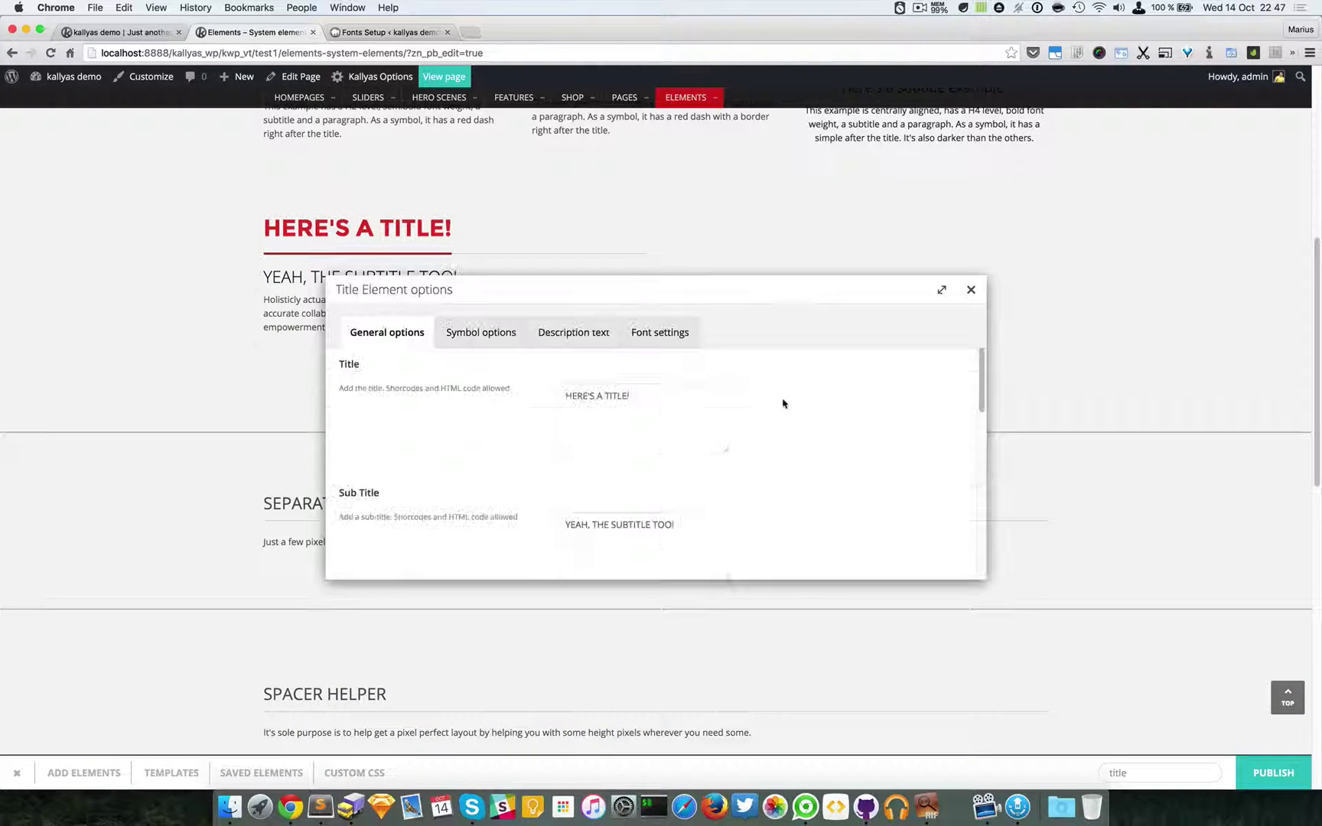
pyautogui.click(496, 333)
pyautogui.click(664, 465)
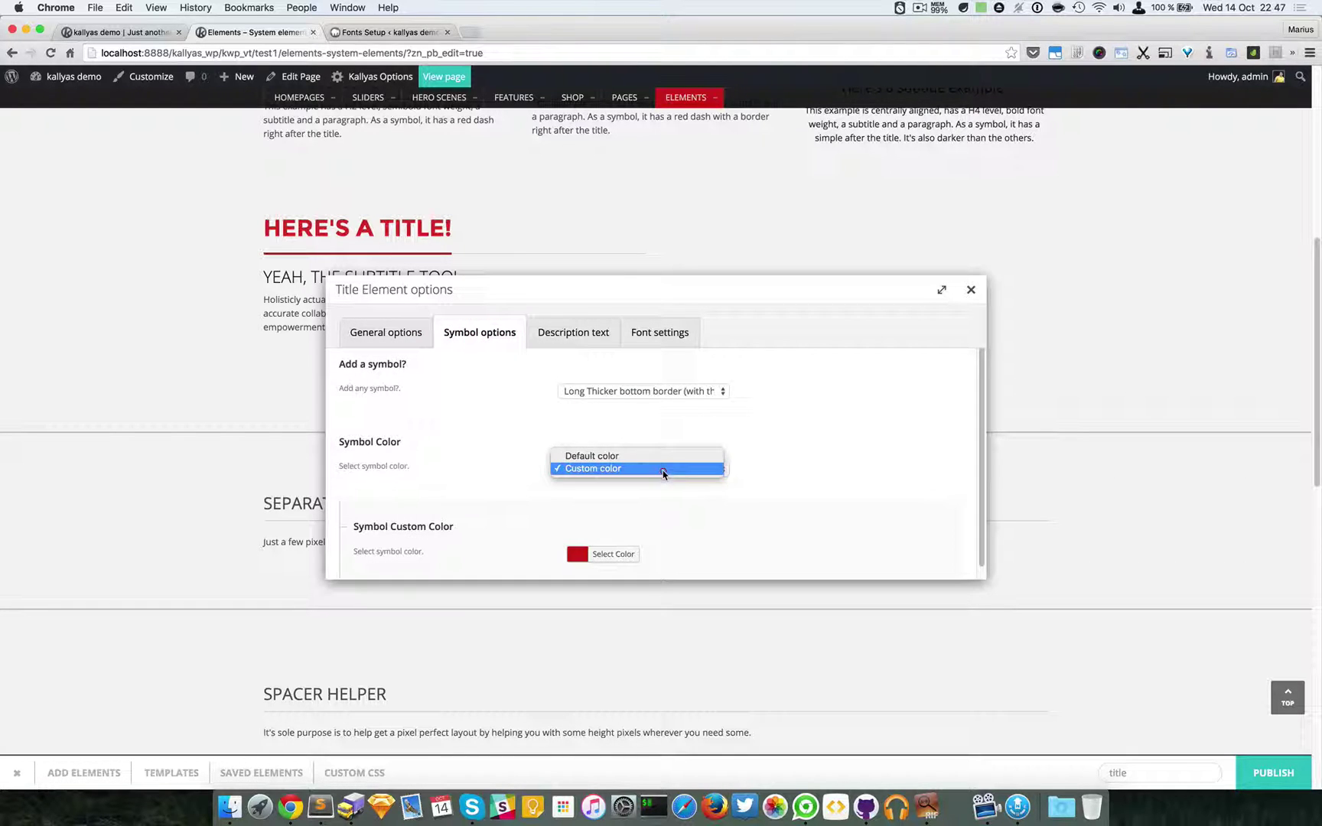
pyautogui.click(665, 451)
pyautogui.click(967, 325)
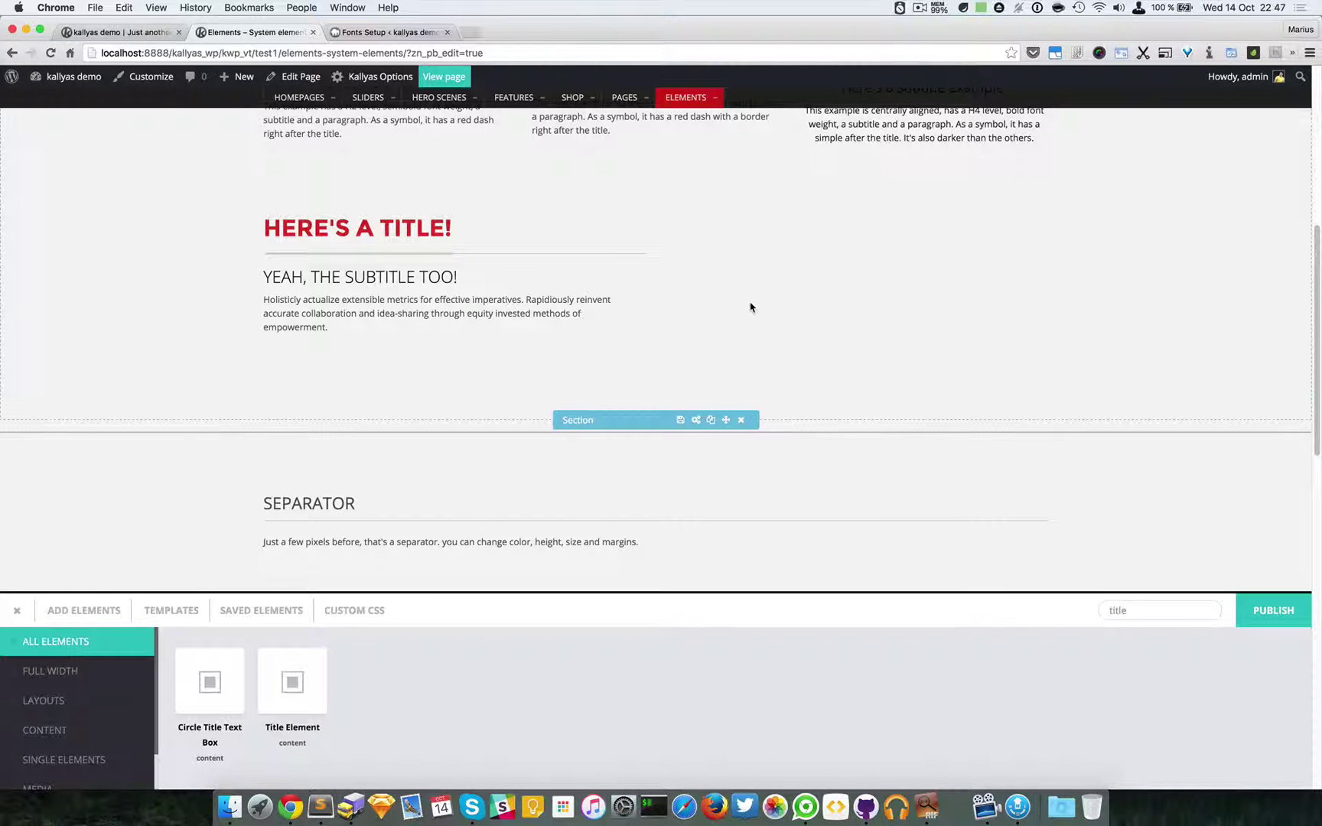
# - Reopen the Title Element options, change the symbol to Small line + Bottom Border, and close the options
pyautogui.click(497, 196)
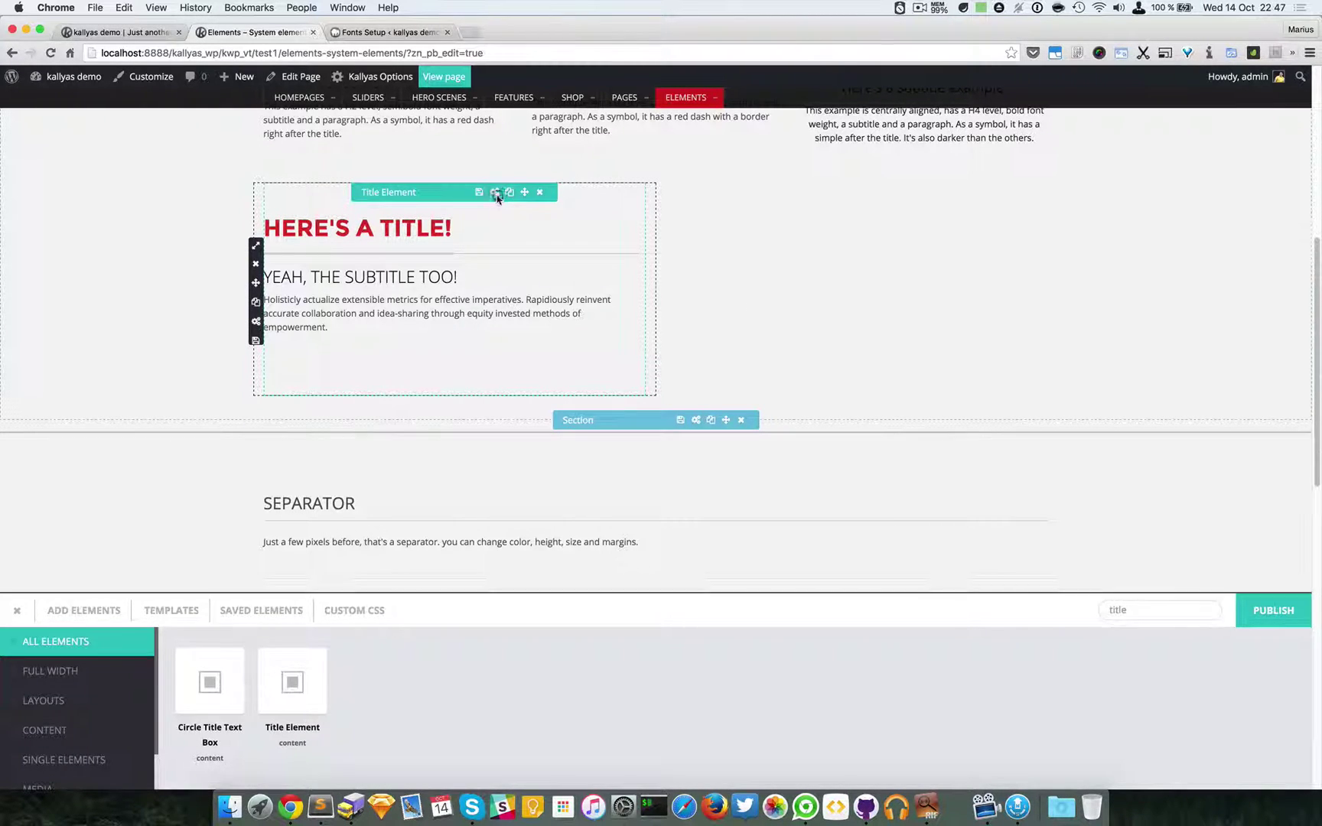
pyautogui.moveTo(495, 298); pyautogui.dragTo(599, 425)
pyautogui.click(614, 458)
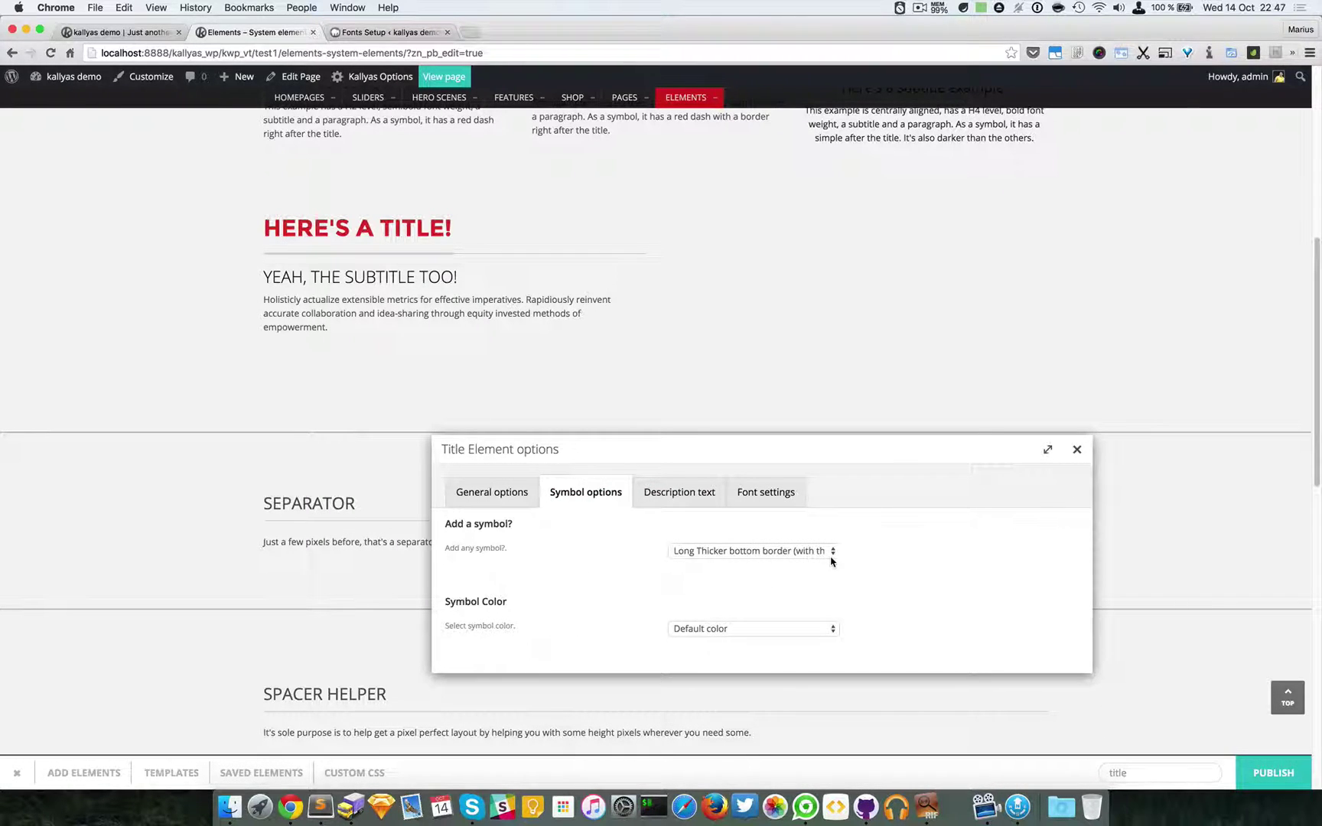
pyautogui.click(782, 549)
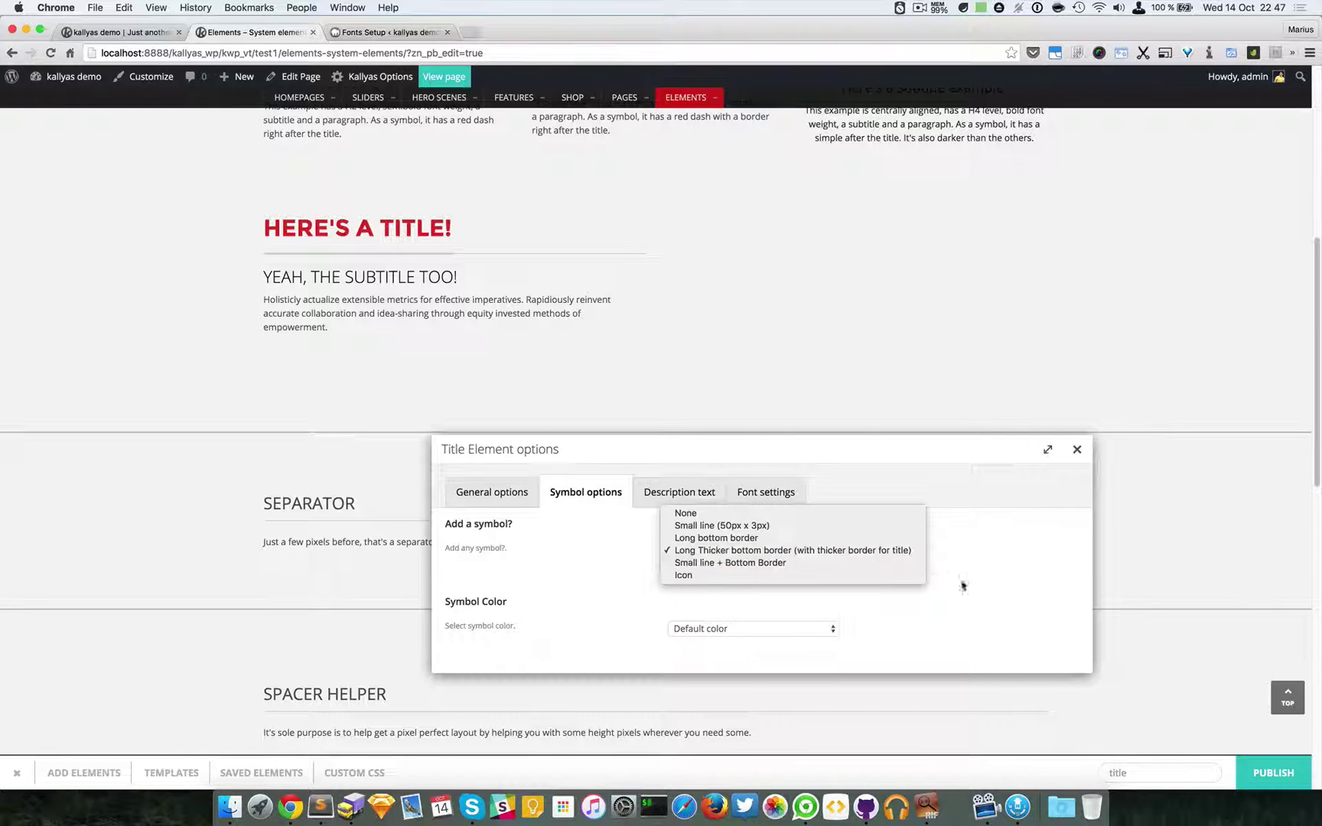
pyautogui.click(1005, 589)
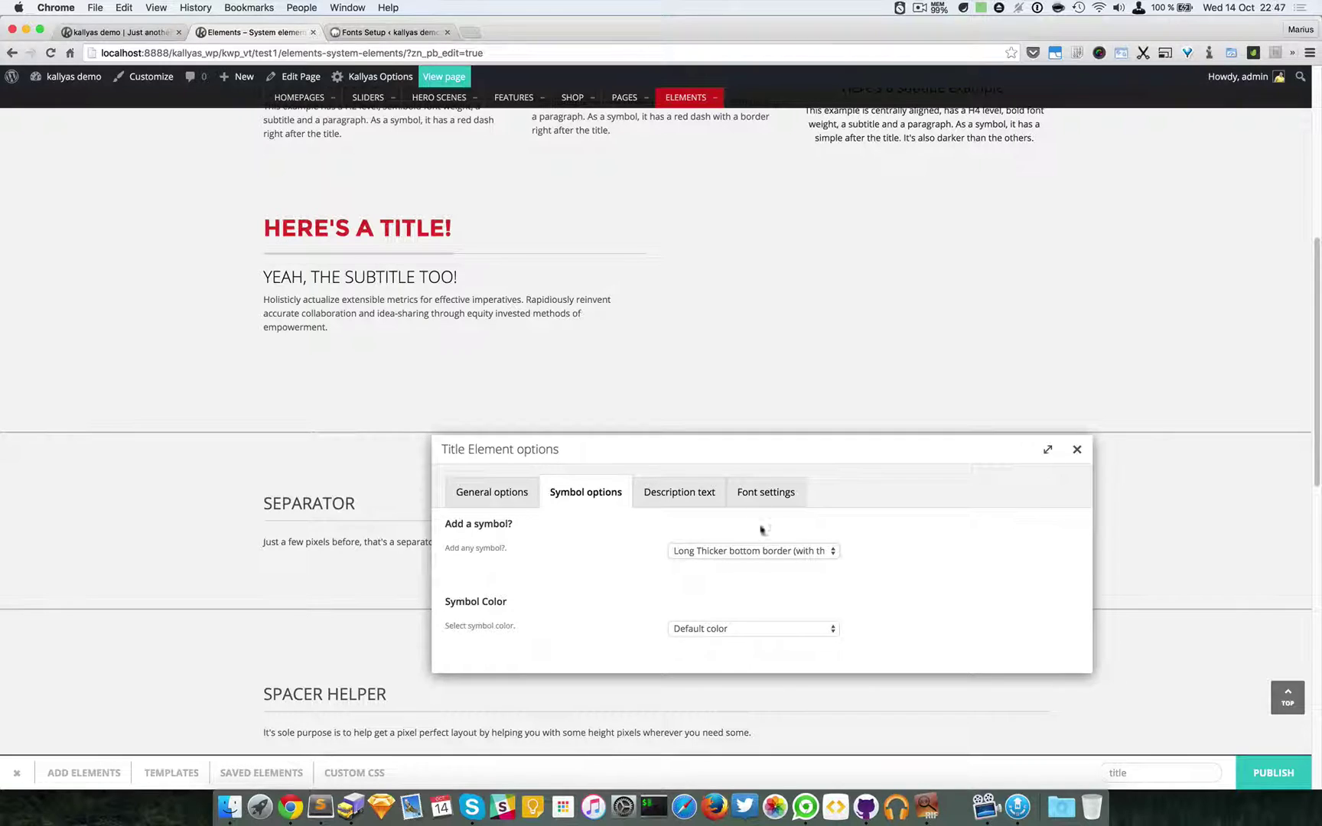
pyautogui.click(792, 550)
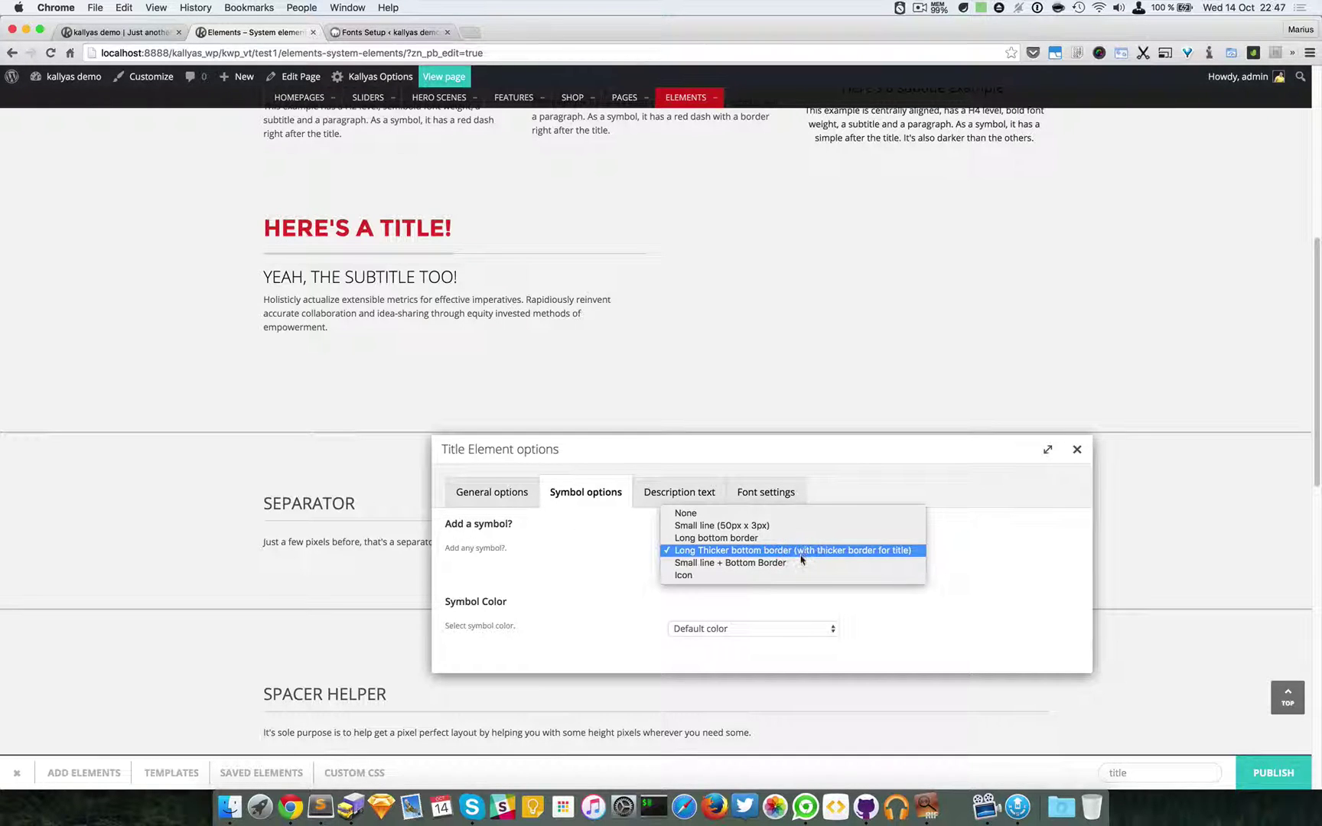
pyautogui.click(800, 562)
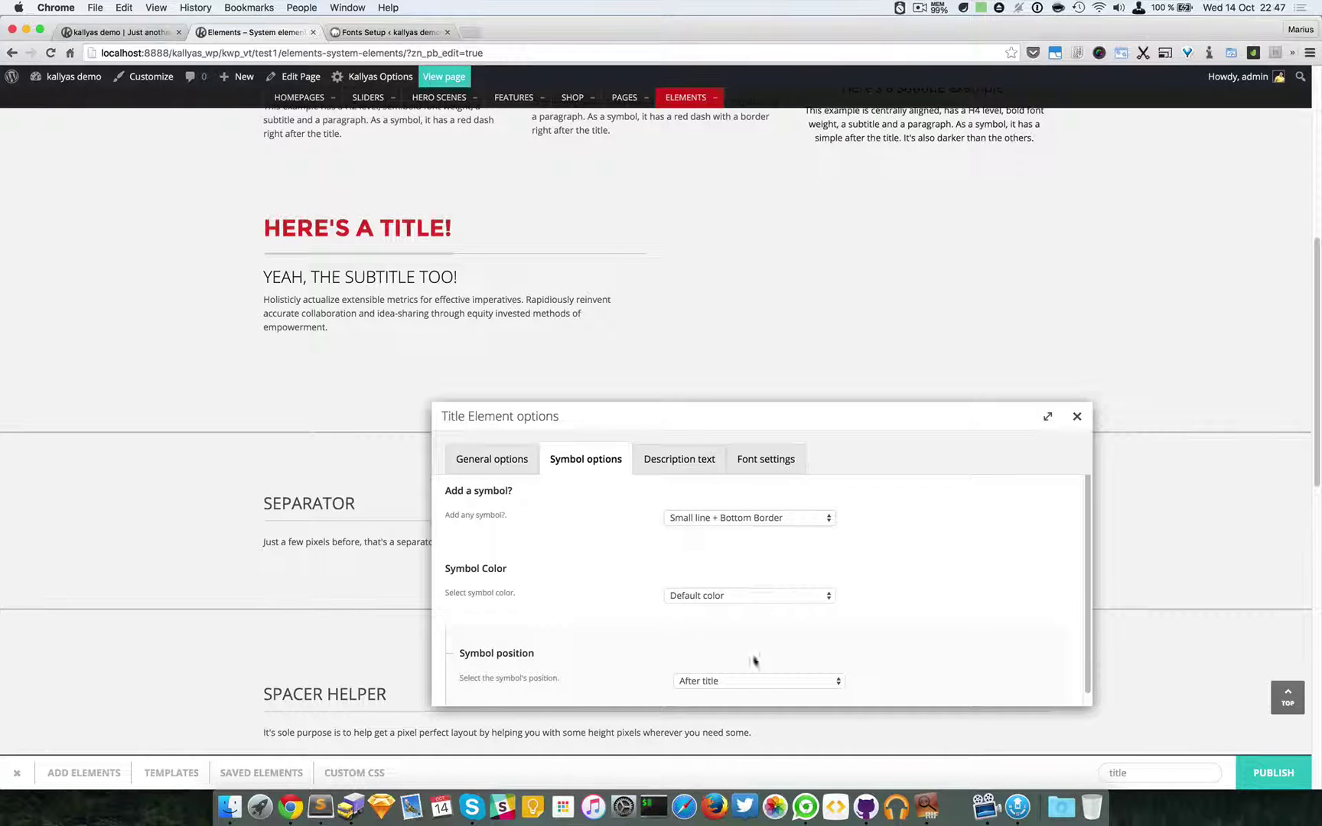
pyautogui.click(1075, 416)
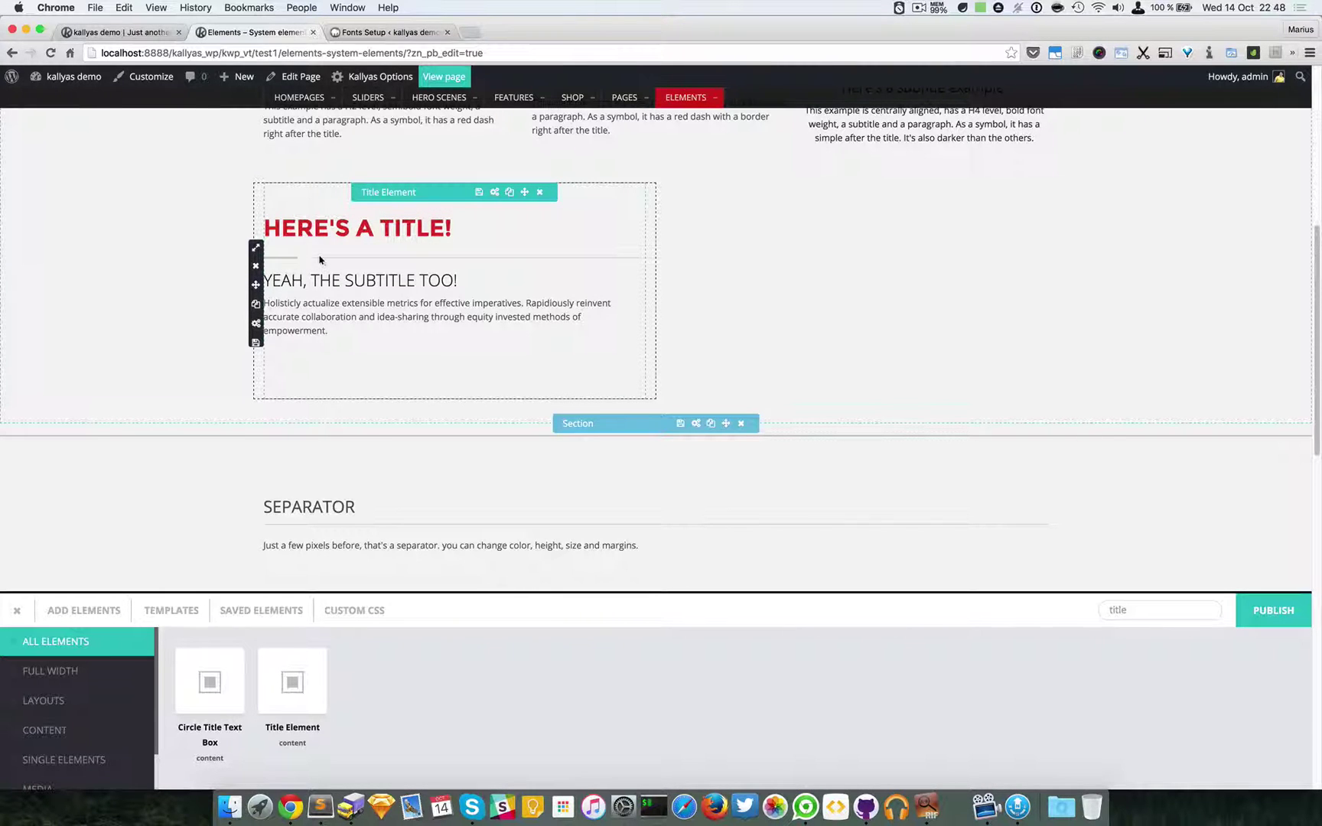
# - Reopen the Title Element's symbol options and review the available symbol color and symbol position choices
pyautogui.click(495, 192)
pyautogui.moveTo(732, 331); pyautogui.dragTo(833, 372)
pyautogui.click(553, 413)
pyautogui.click(750, 543)
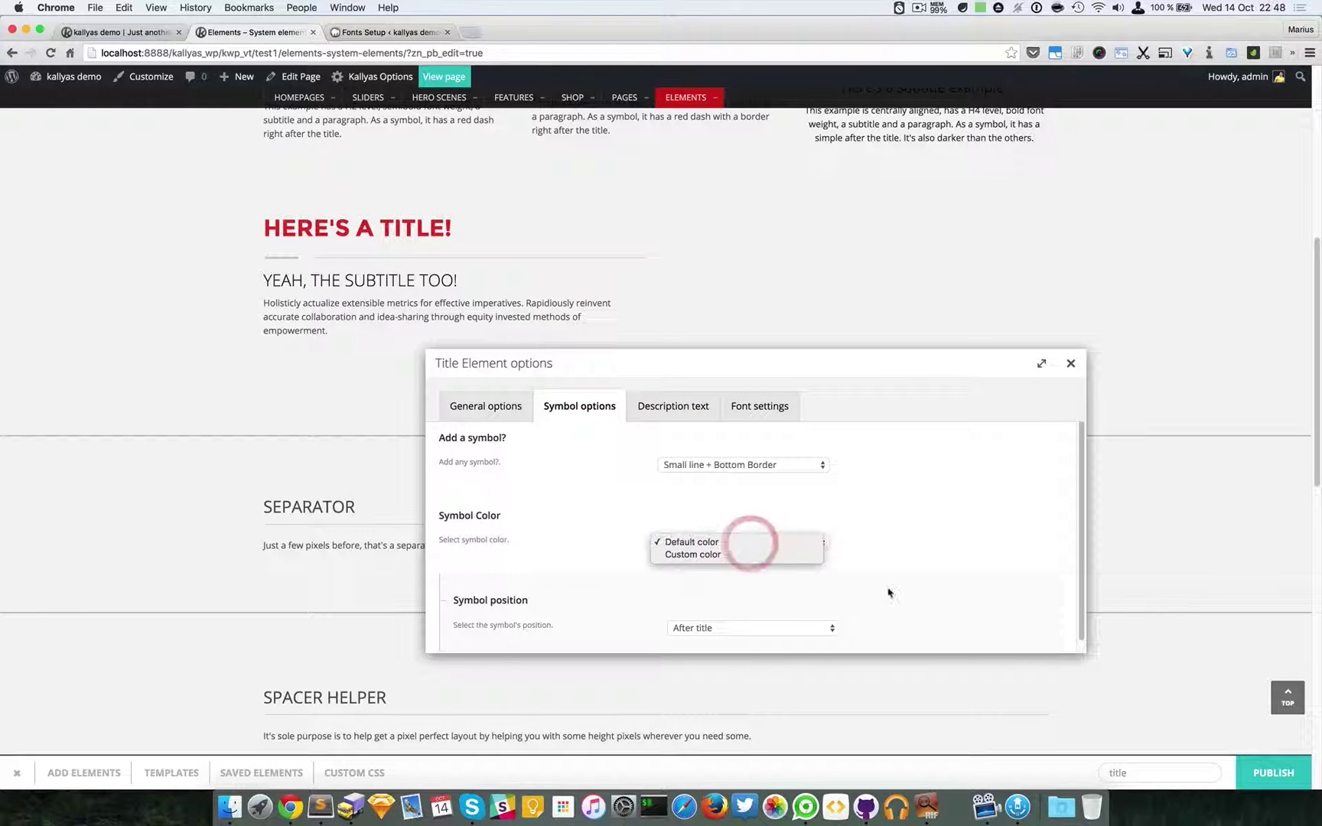
pyautogui.click(862, 599)
pyautogui.scroll(-1, 803, 612)
pyautogui.click(758, 614)
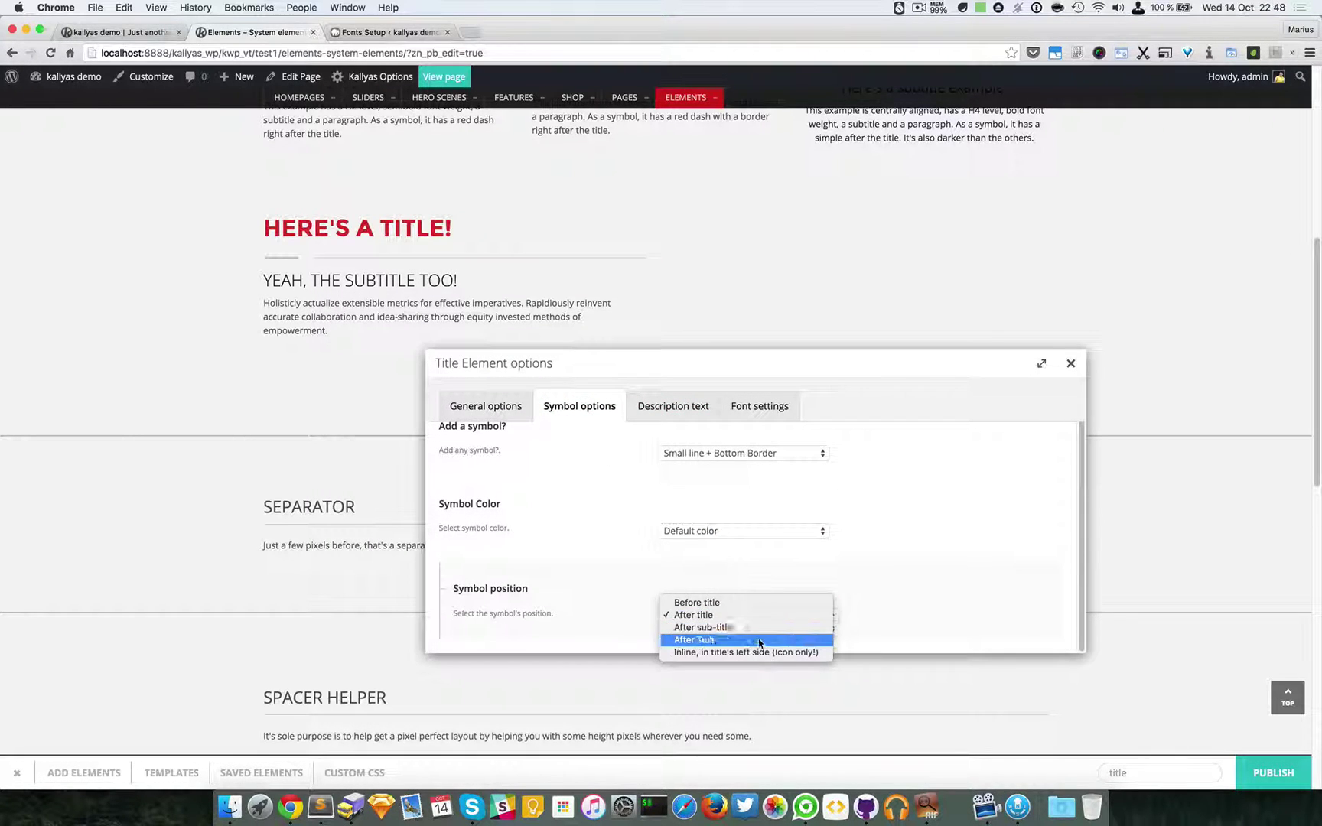
pyautogui.click(886, 541)
pyautogui.scroll(1, 886, 544)
# - Set the Title Element's symbol to Icon using the speech bubble from the icomoon font, and close the options
pyautogui.click(769, 465)
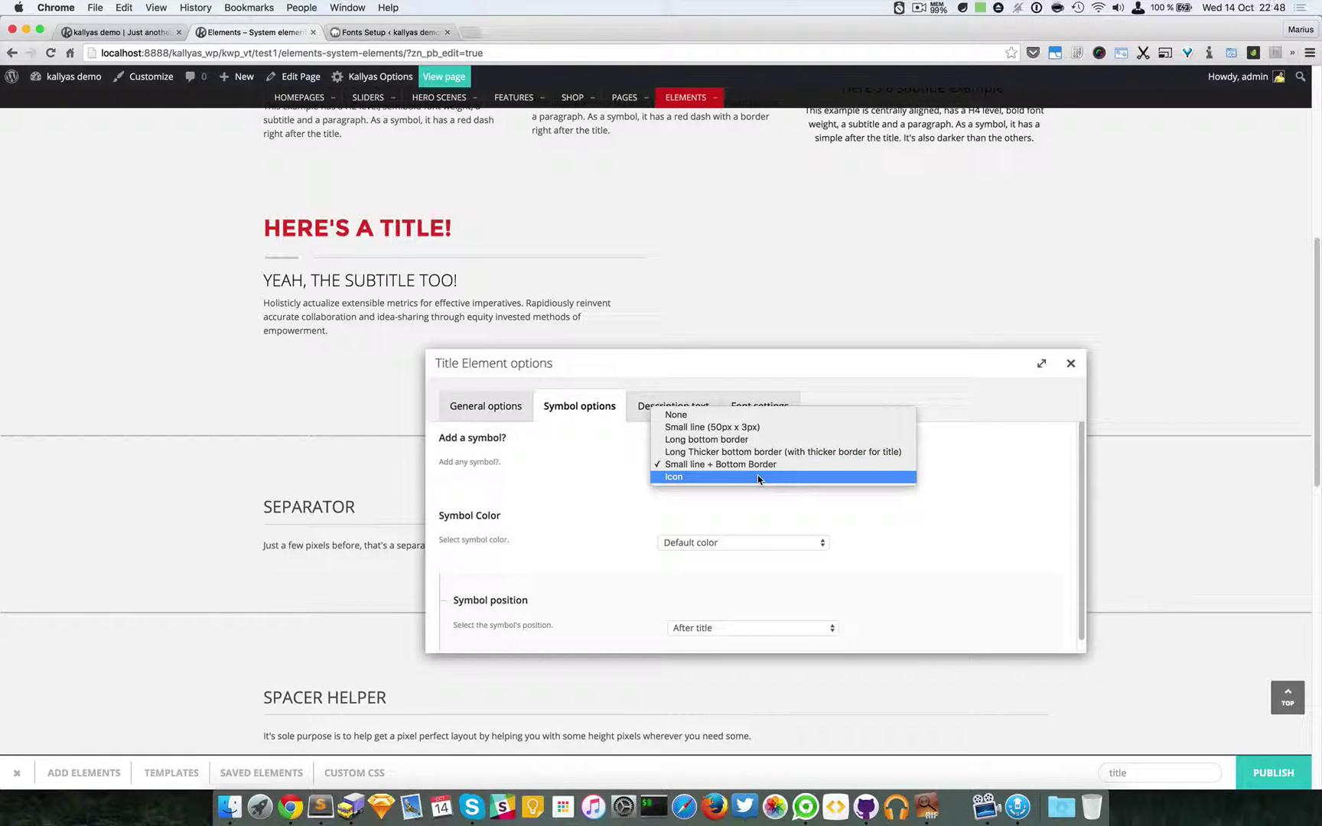
pyautogui.click(757, 475)
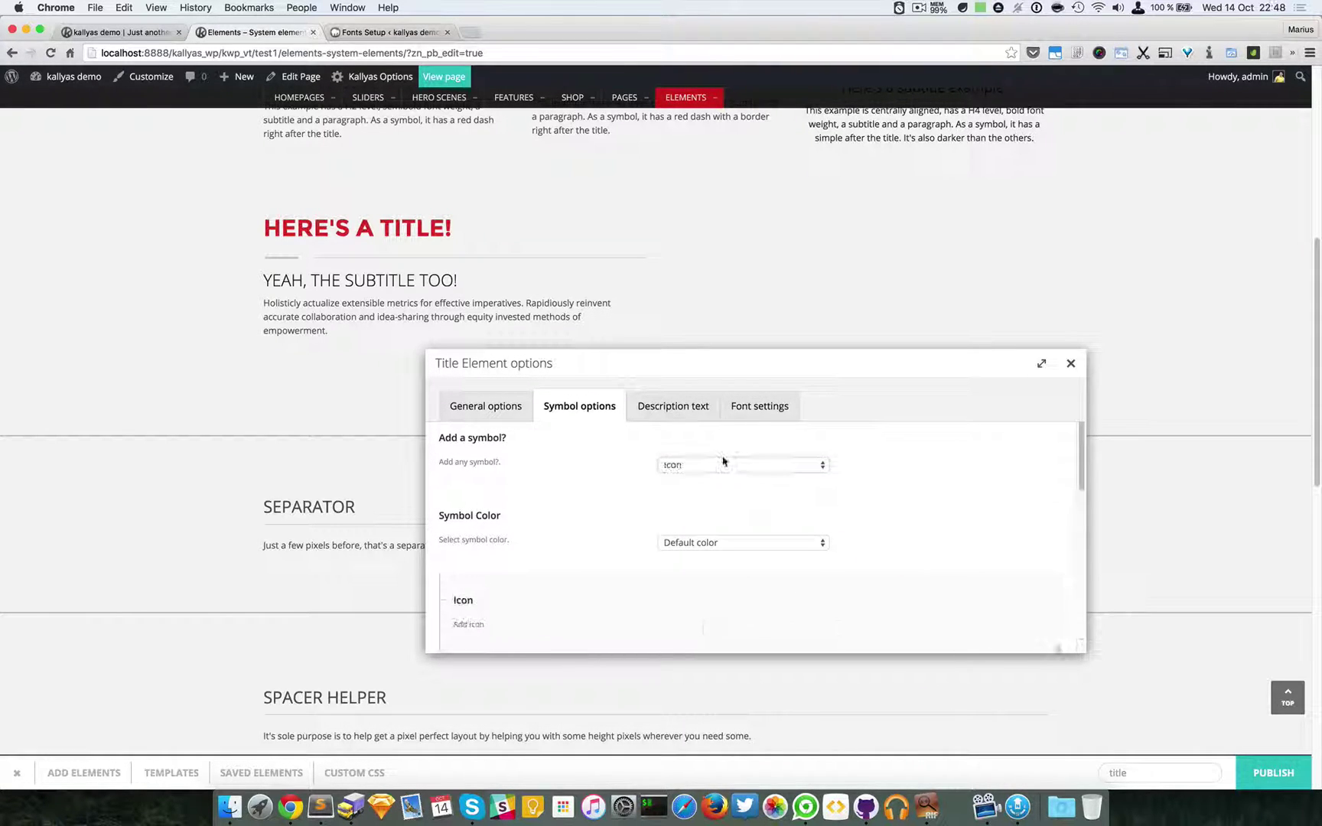
pyautogui.scroll(-4, 880, 528)
pyautogui.scroll(-1, 893, 481)
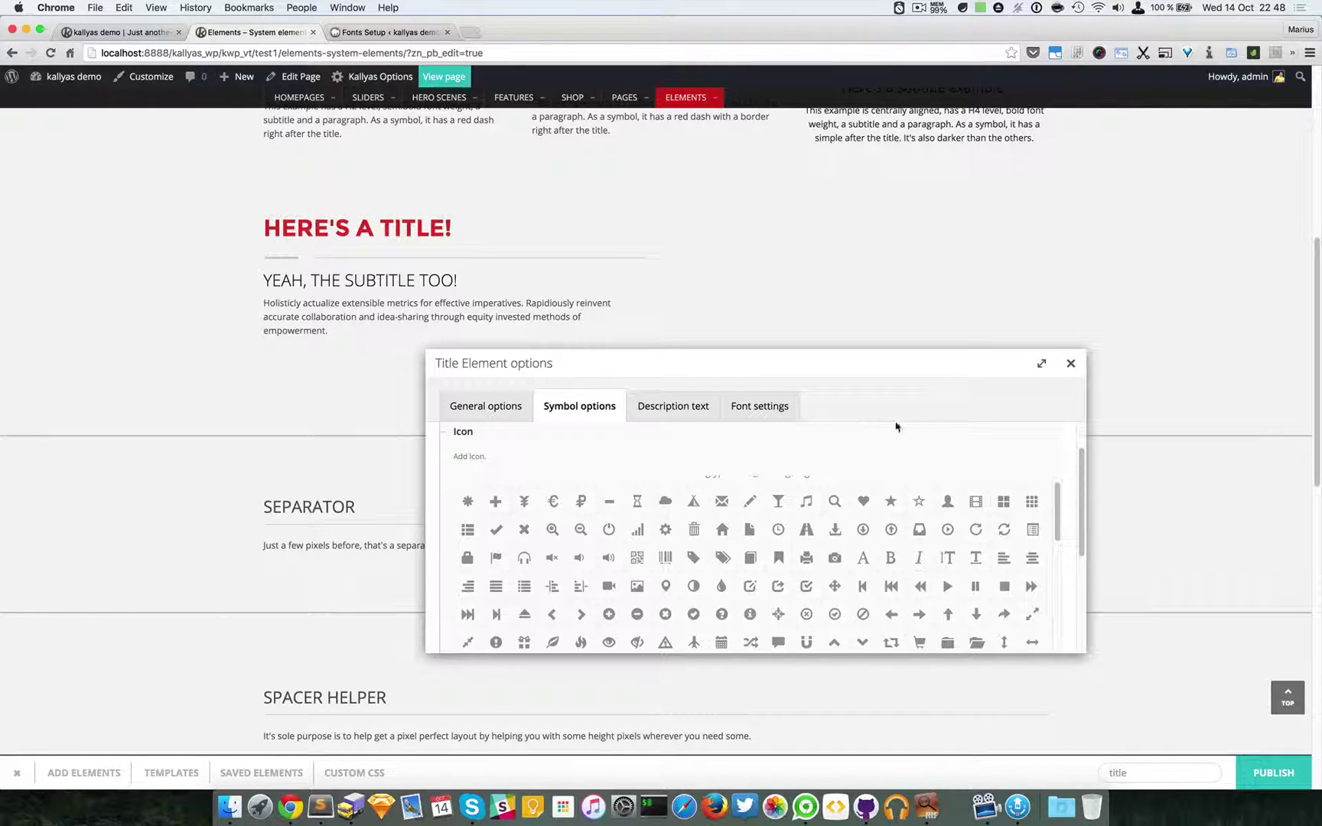
pyautogui.scroll(2, 984, 467)
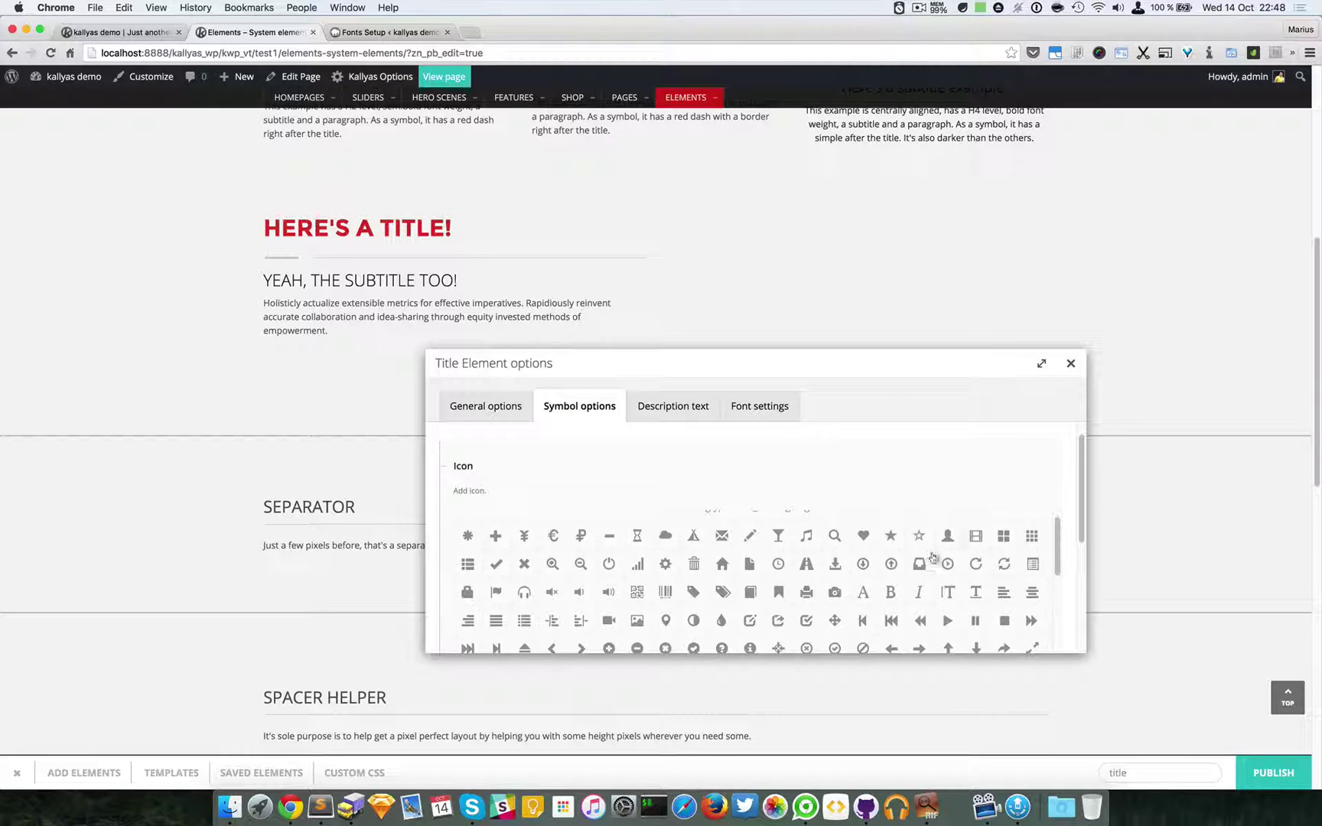
pyautogui.scroll(3, 926, 563)
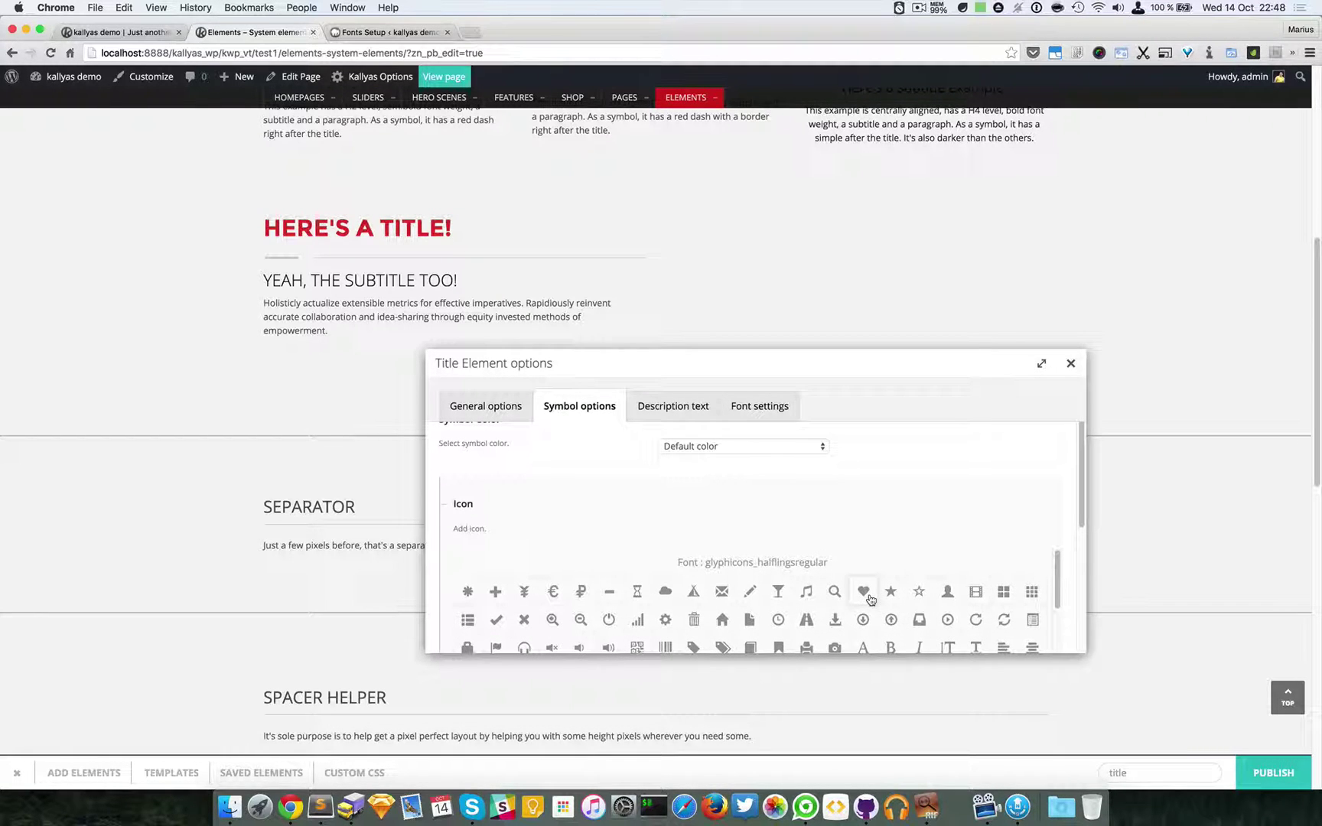
pyautogui.scroll(-10, 1058, 511)
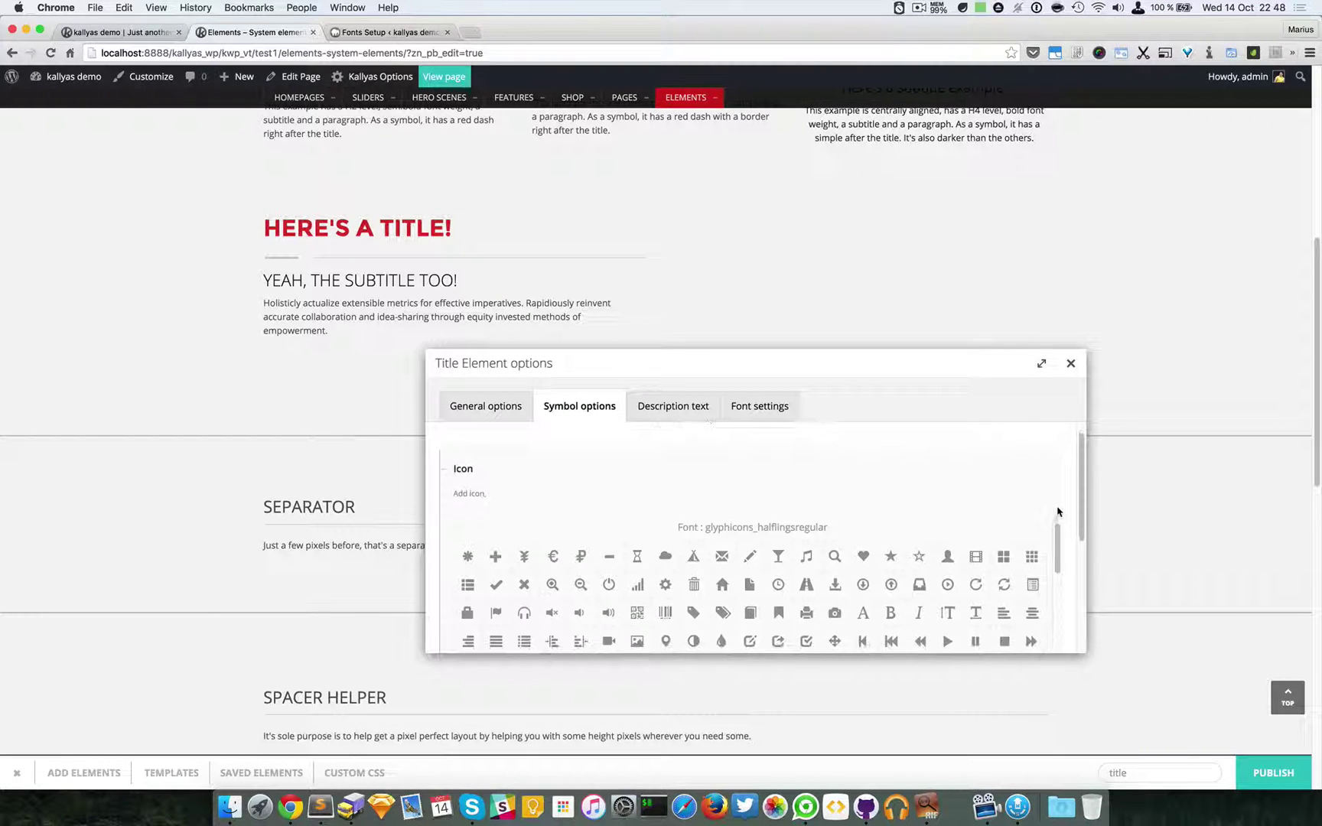
pyautogui.scroll(-8, 1061, 509)
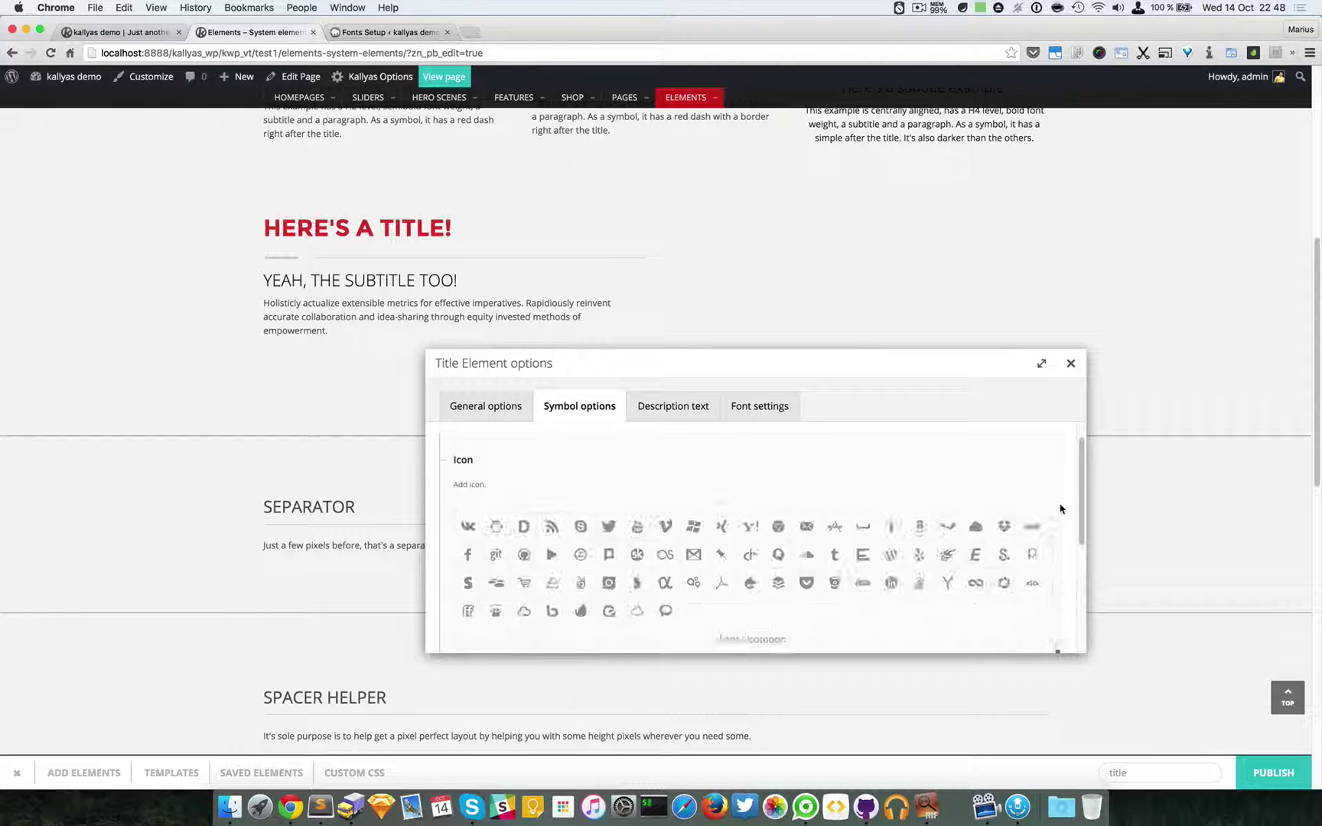
pyautogui.scroll(5, 1038, 520)
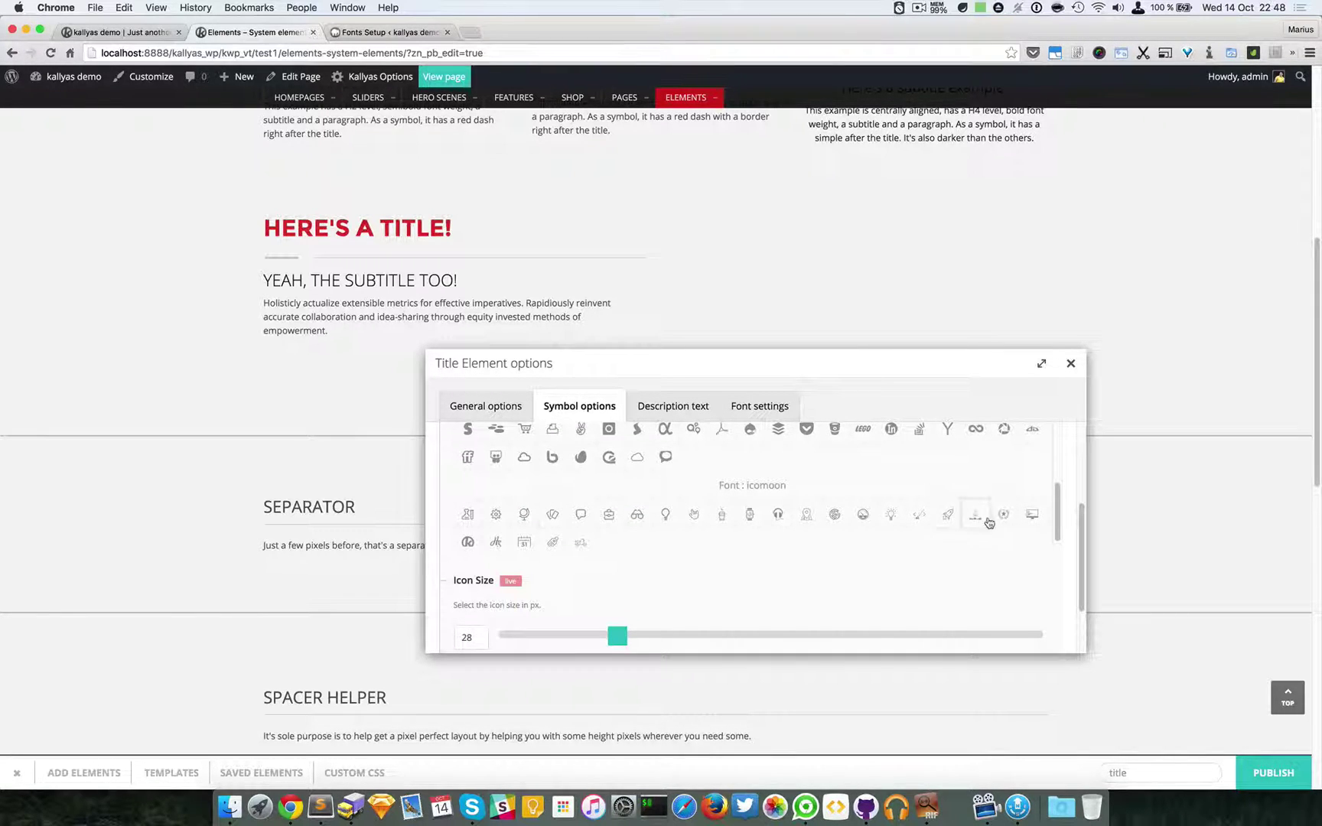
pyautogui.click(581, 515)
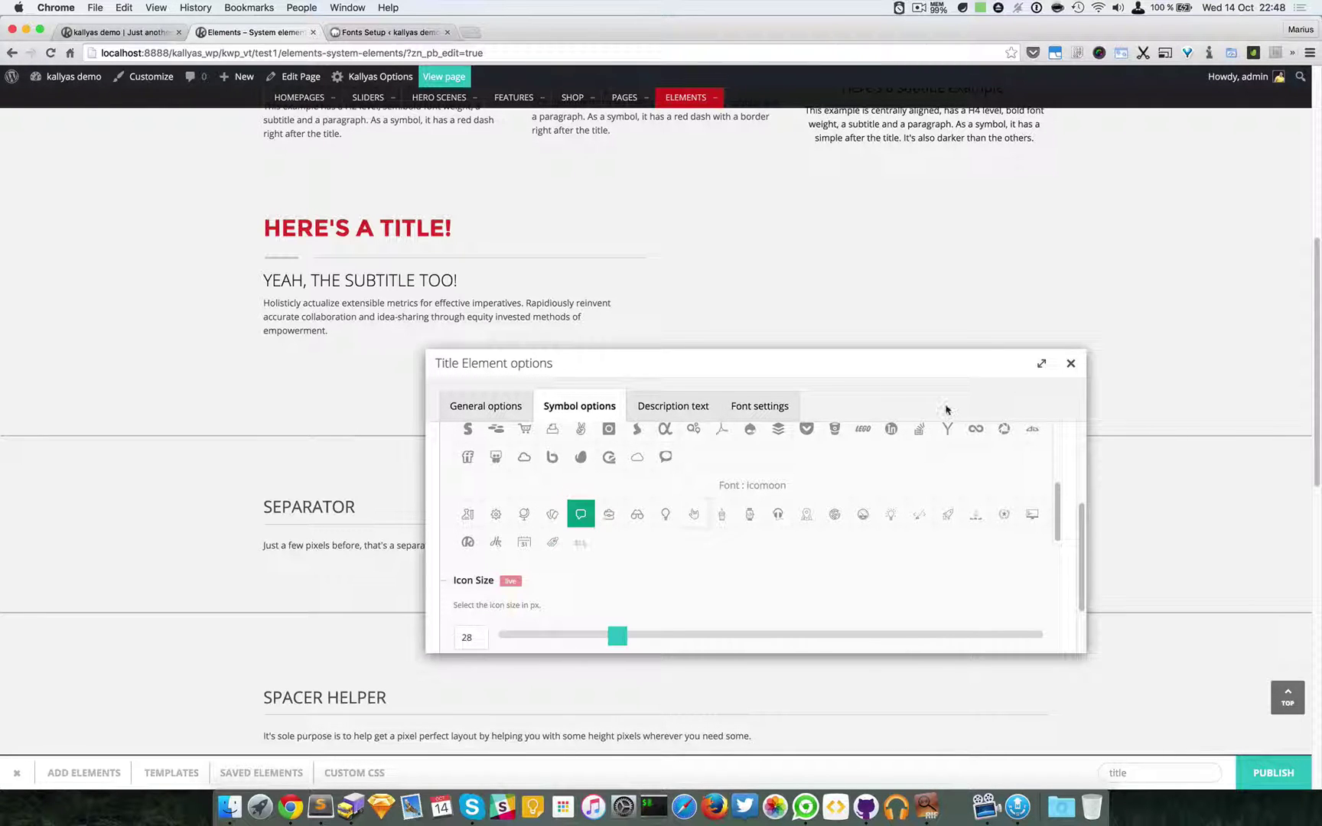
pyautogui.click(1072, 365)
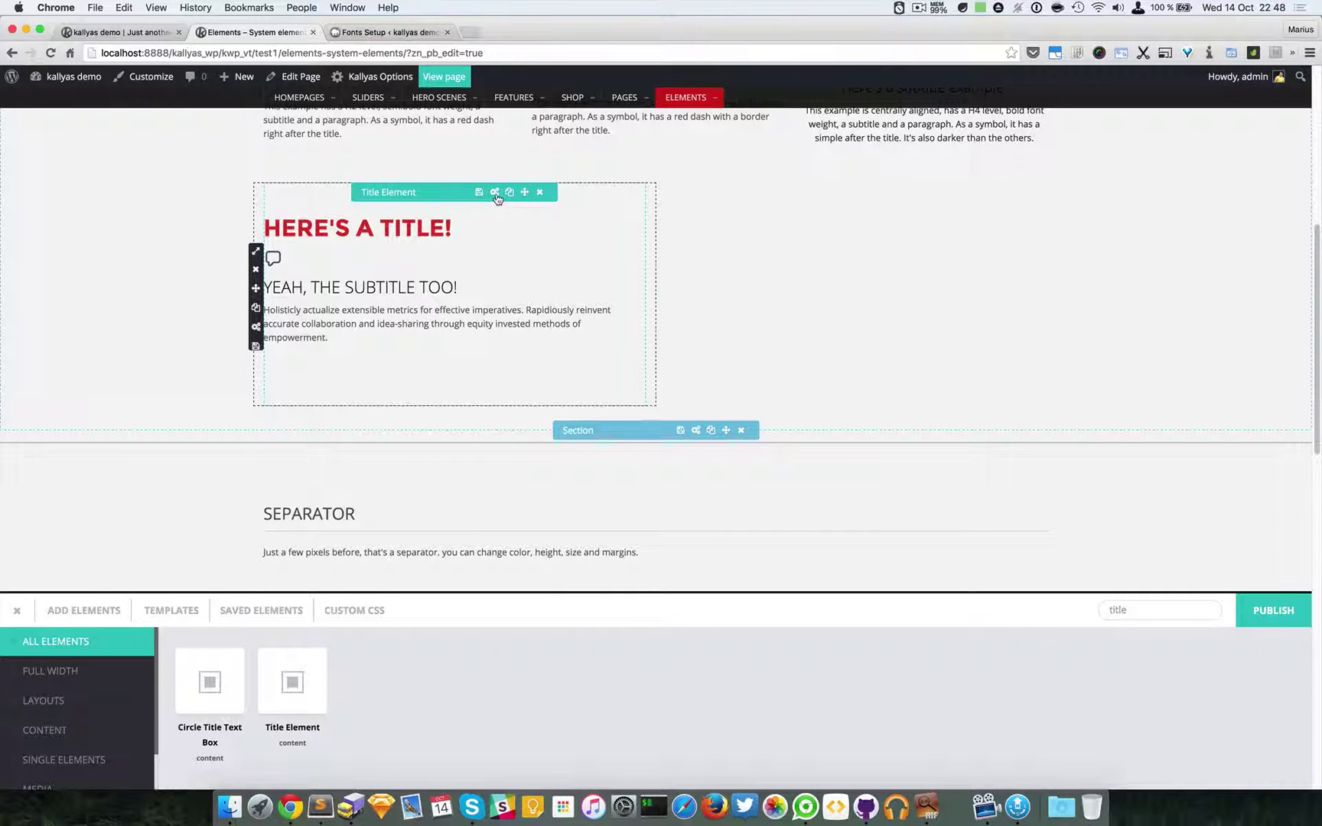
# - Reopen the Title Element options, set the alignment to Center, and close the options
pyautogui.click(495, 195)
pyautogui.scroll(-5, 541, 436)
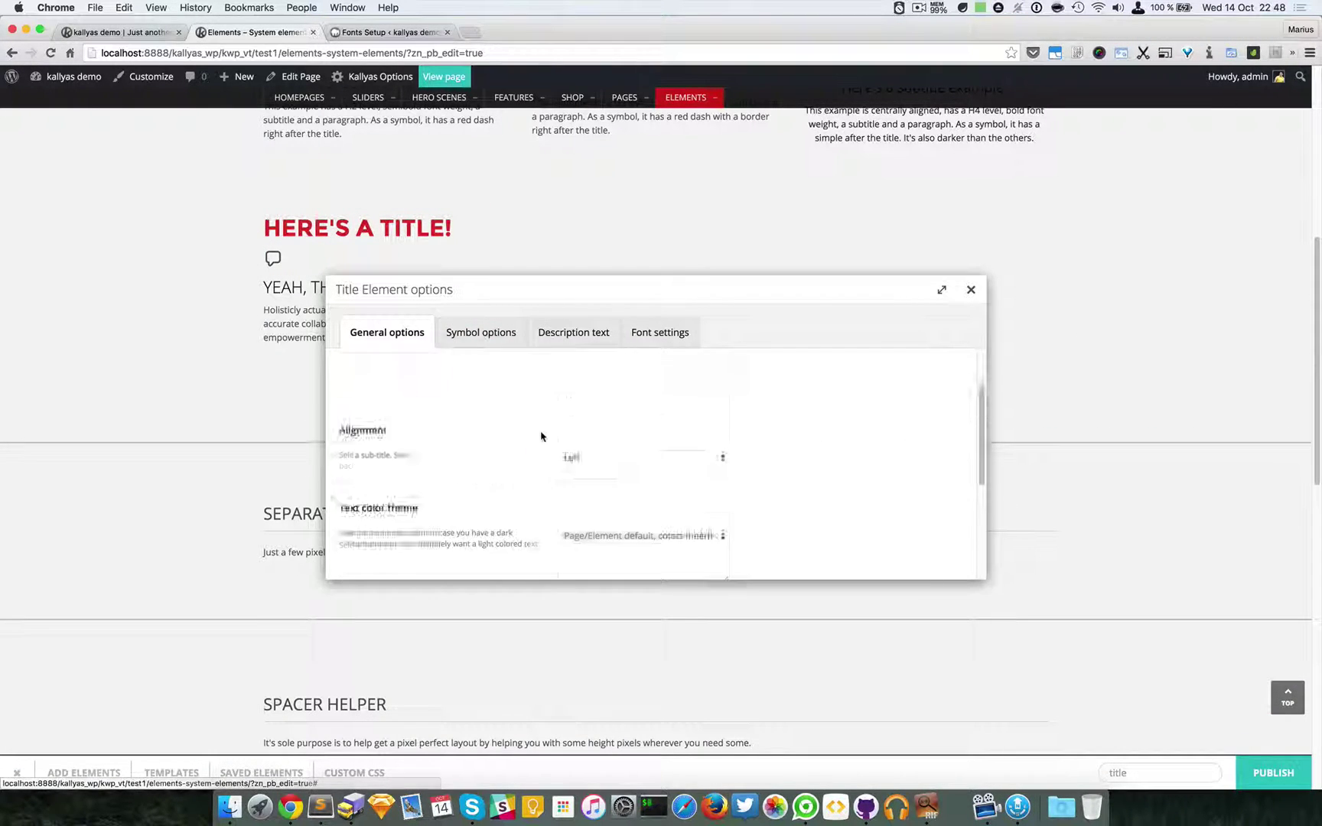
pyautogui.scroll(1, 545, 440)
pyautogui.click(629, 417)
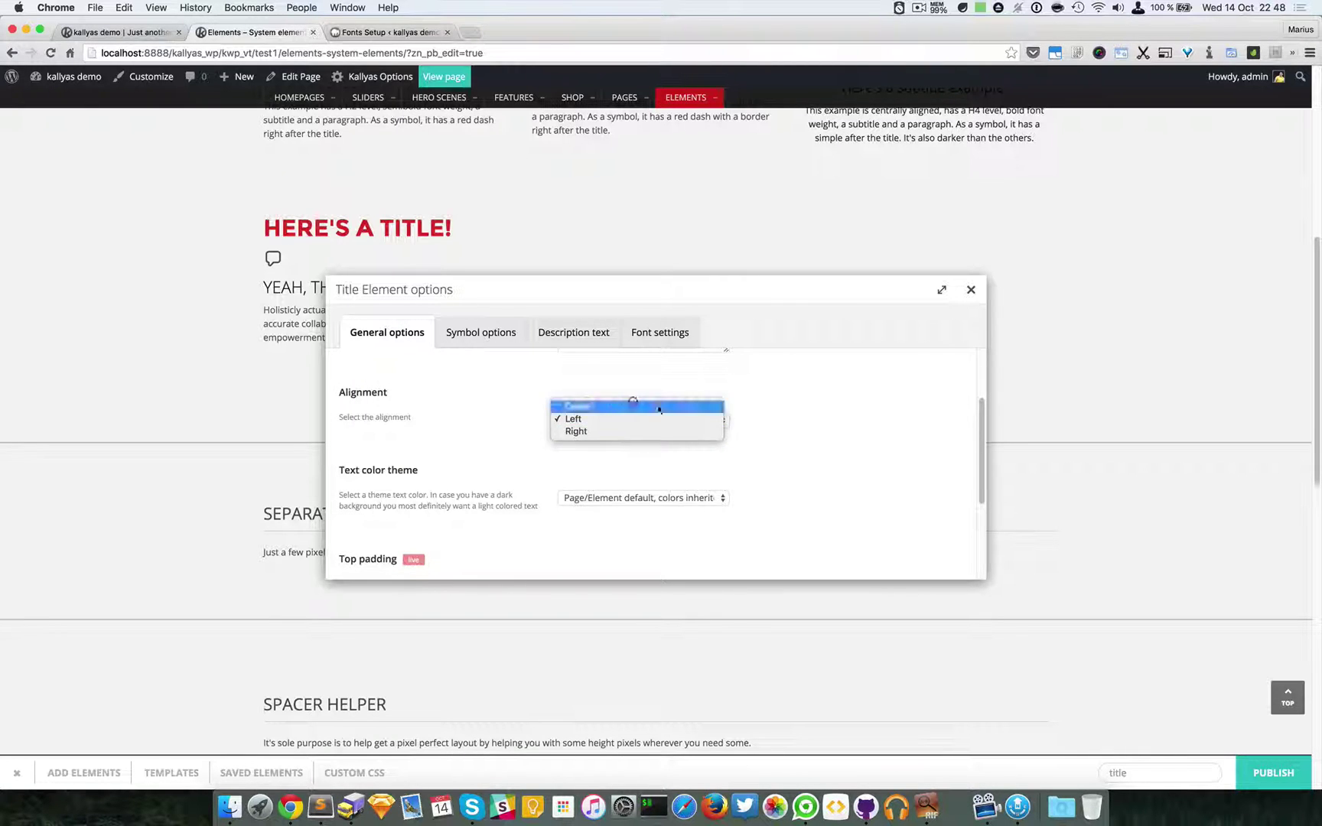
pyautogui.click(659, 407)
pyautogui.click(968, 289)
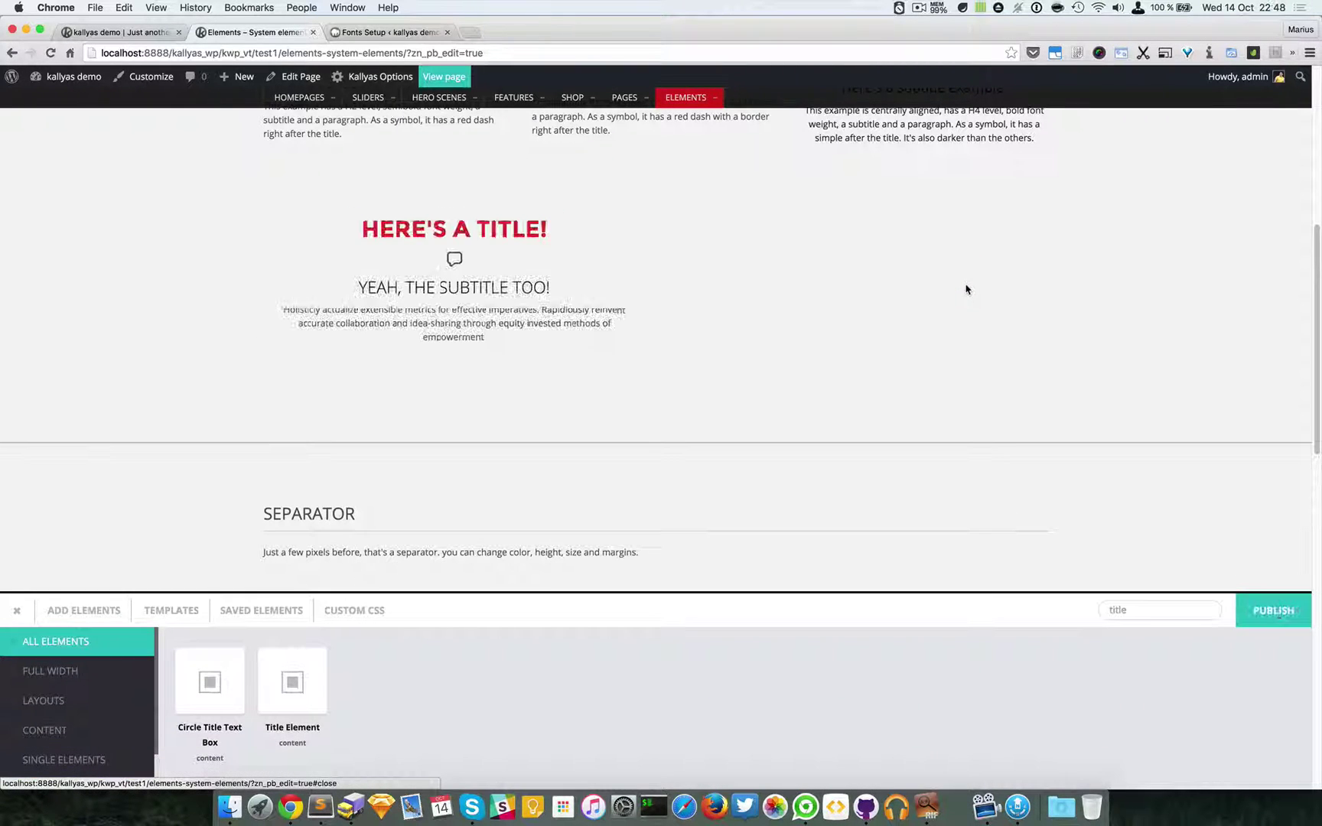
# - Reopen the Title Element's symbol options and set the symbol color to Custom color
pyautogui.moveTo(459, 253)
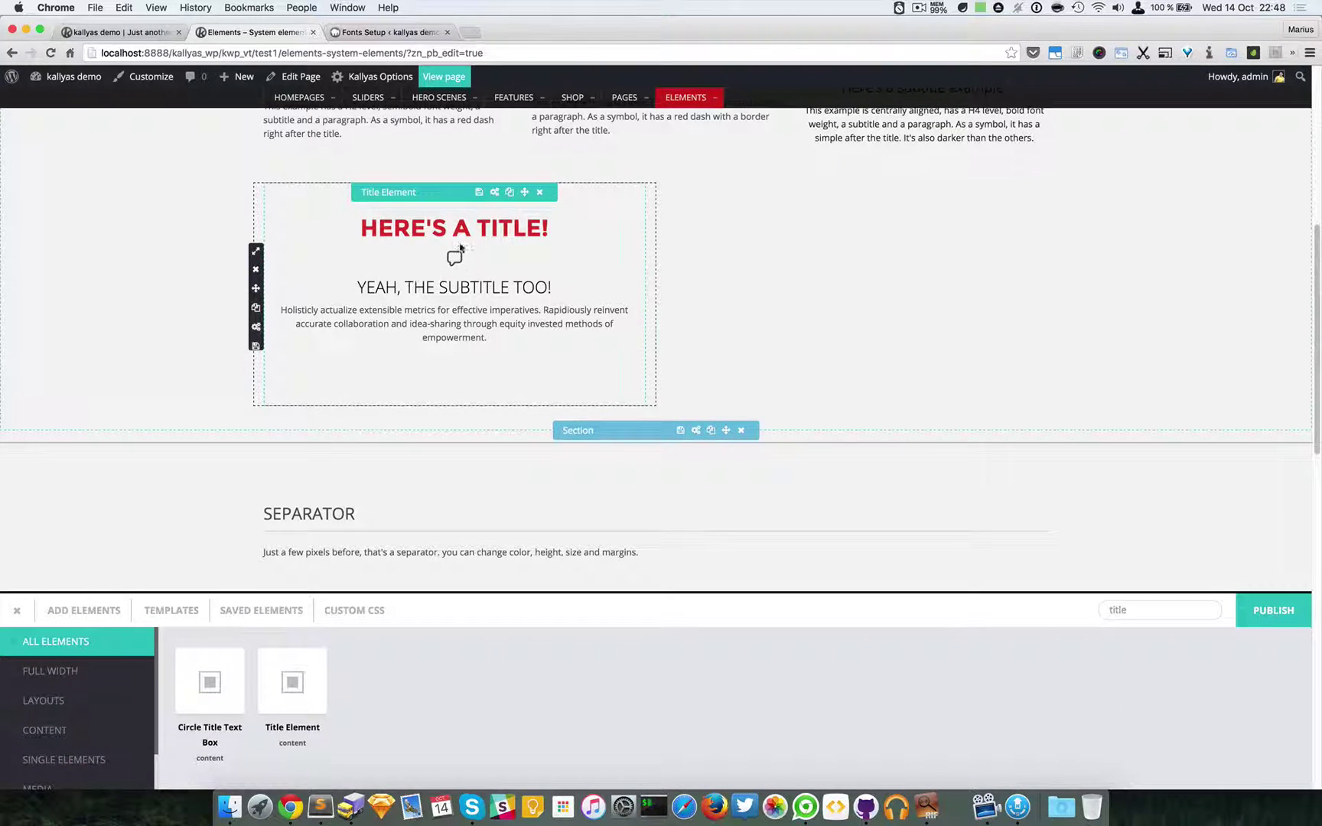
pyautogui.click(494, 193)
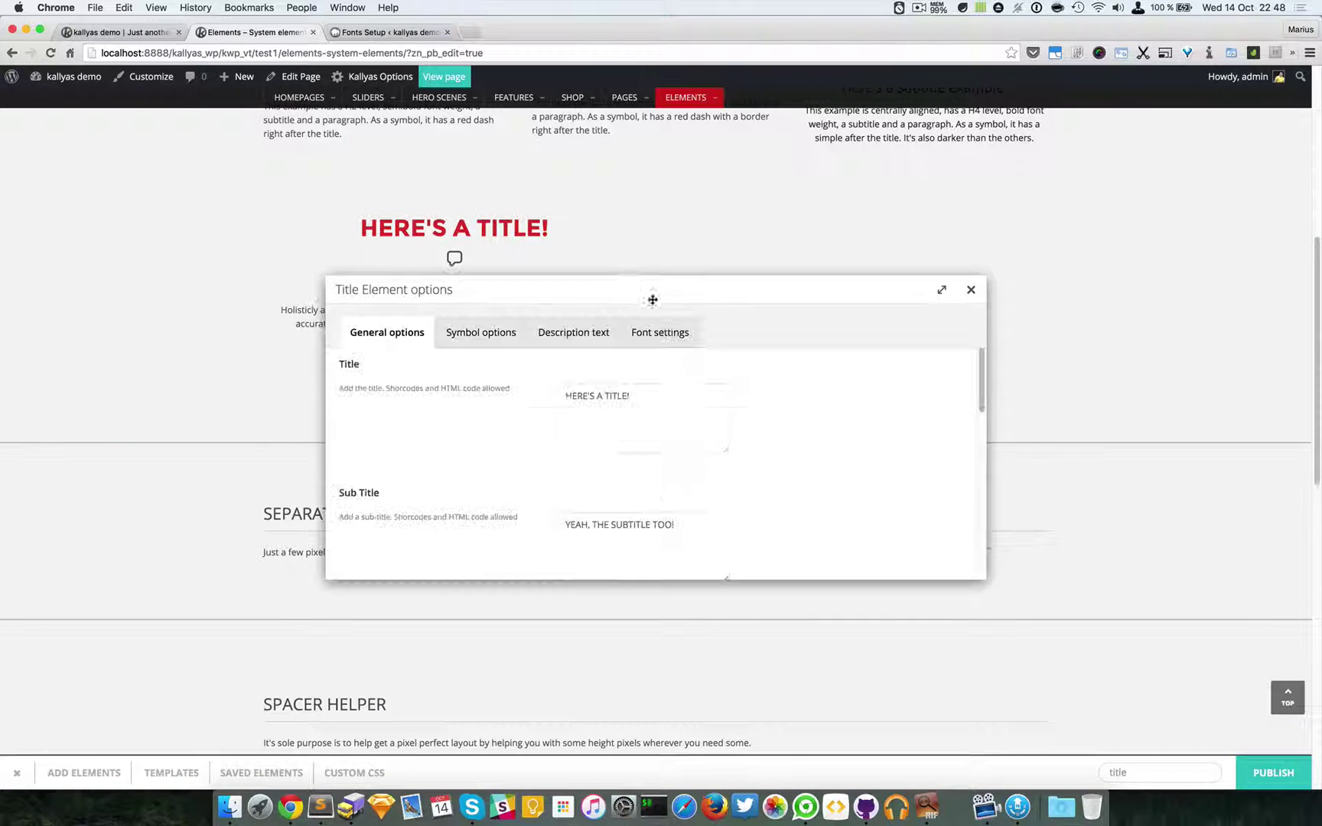
pyautogui.moveTo(629, 300); pyautogui.dragTo(679, 438)
pyautogui.click(603, 473)
pyautogui.scroll(-4, 691, 575)
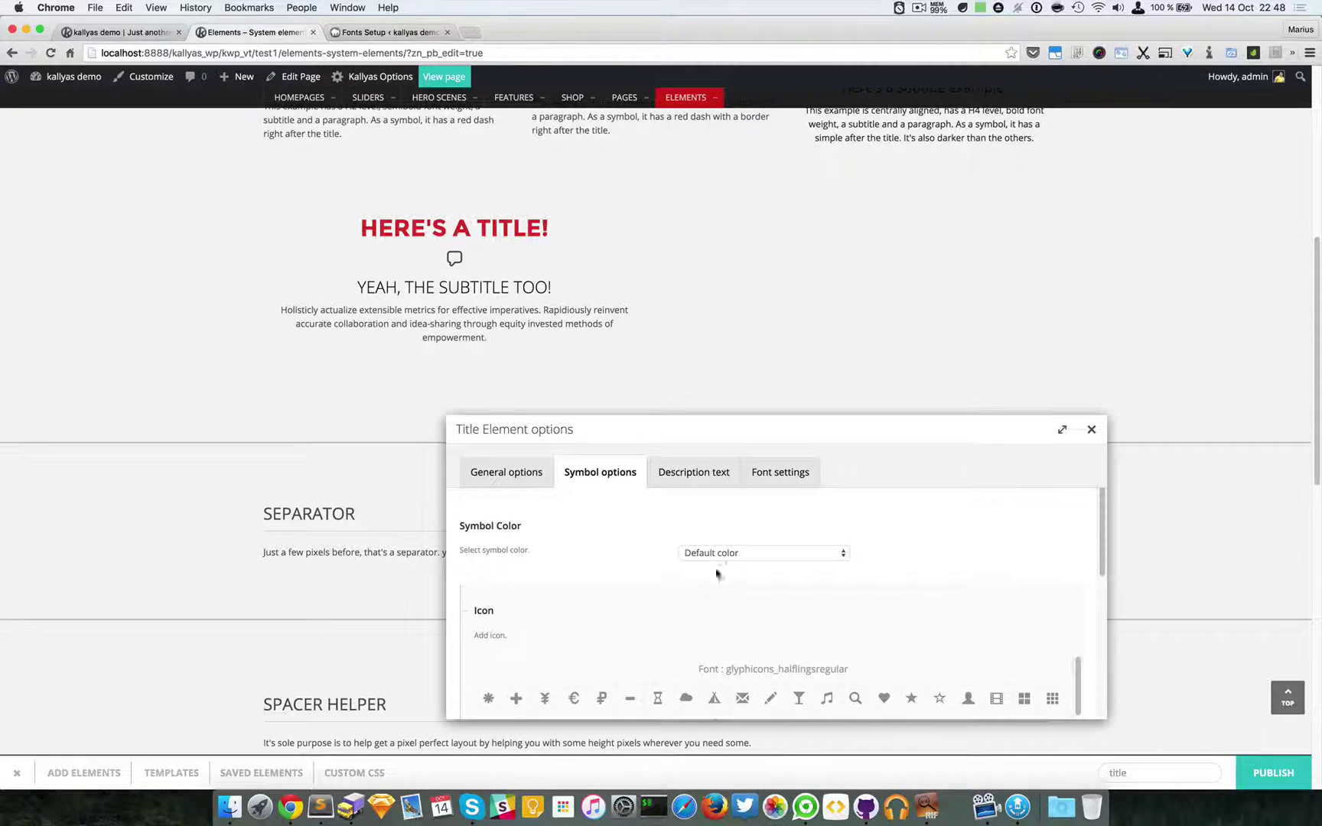
pyautogui.click(733, 553)
pyautogui.click(698, 563)
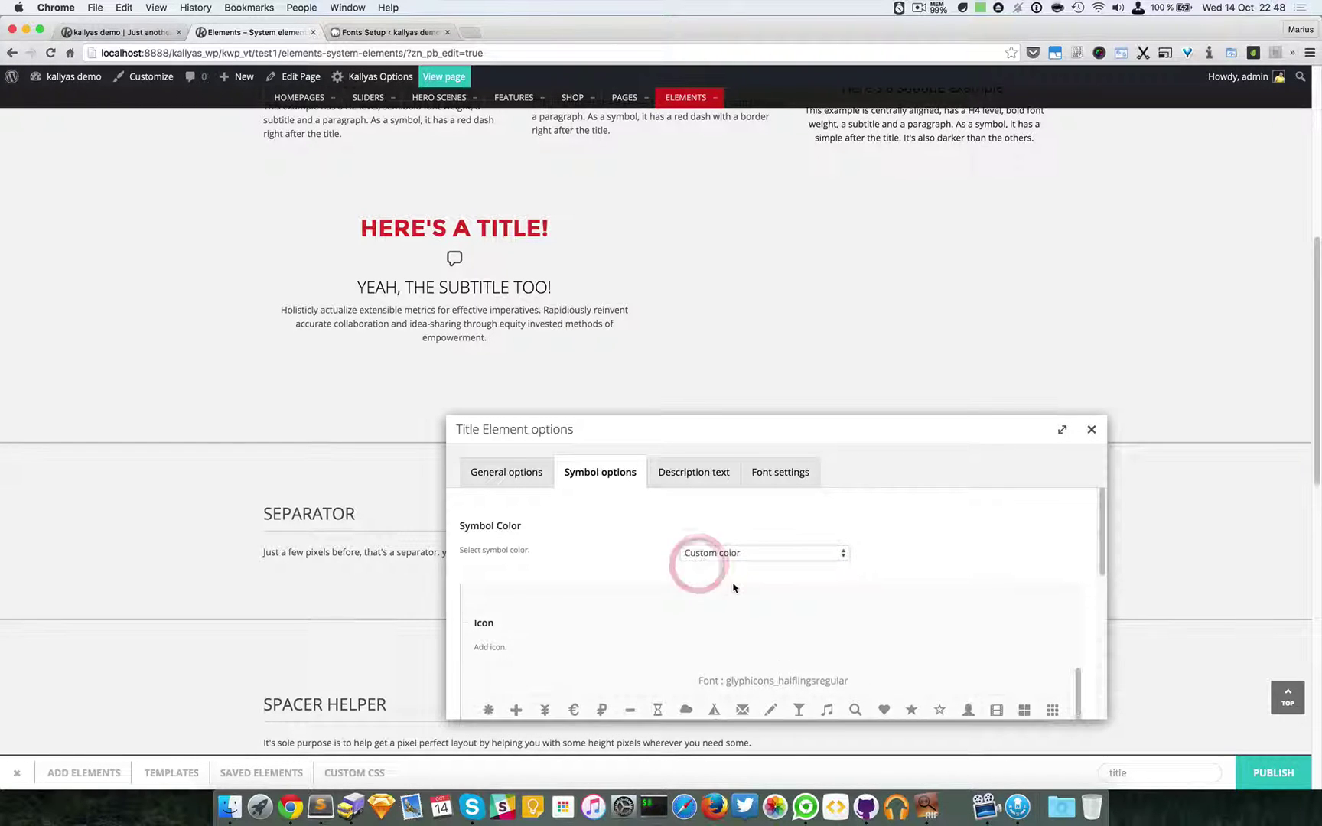
# - Try out larger sizes for the symbol icon and set the icon size to 60 px
pyautogui.scroll(-5, 583, 605)
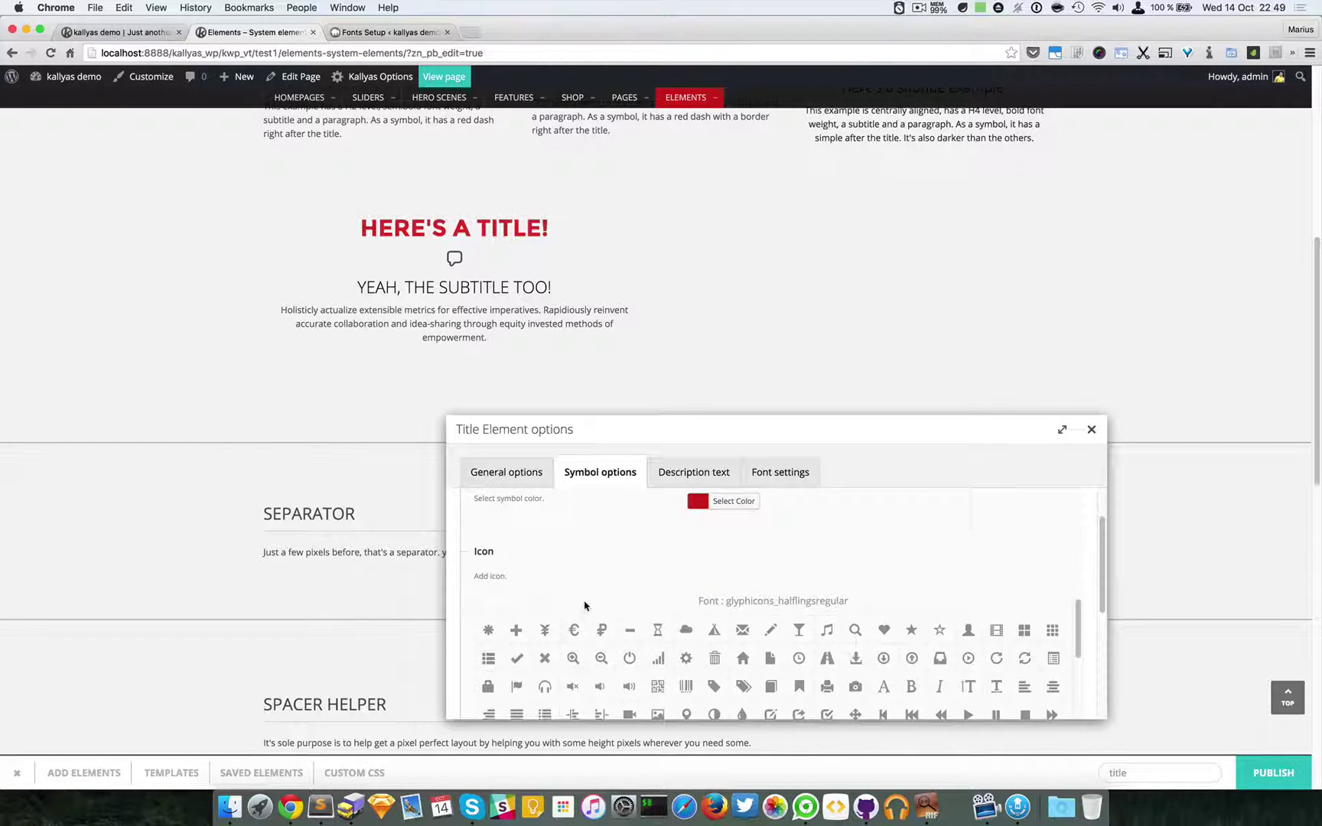
pyautogui.scroll(-5, 1081, 599)
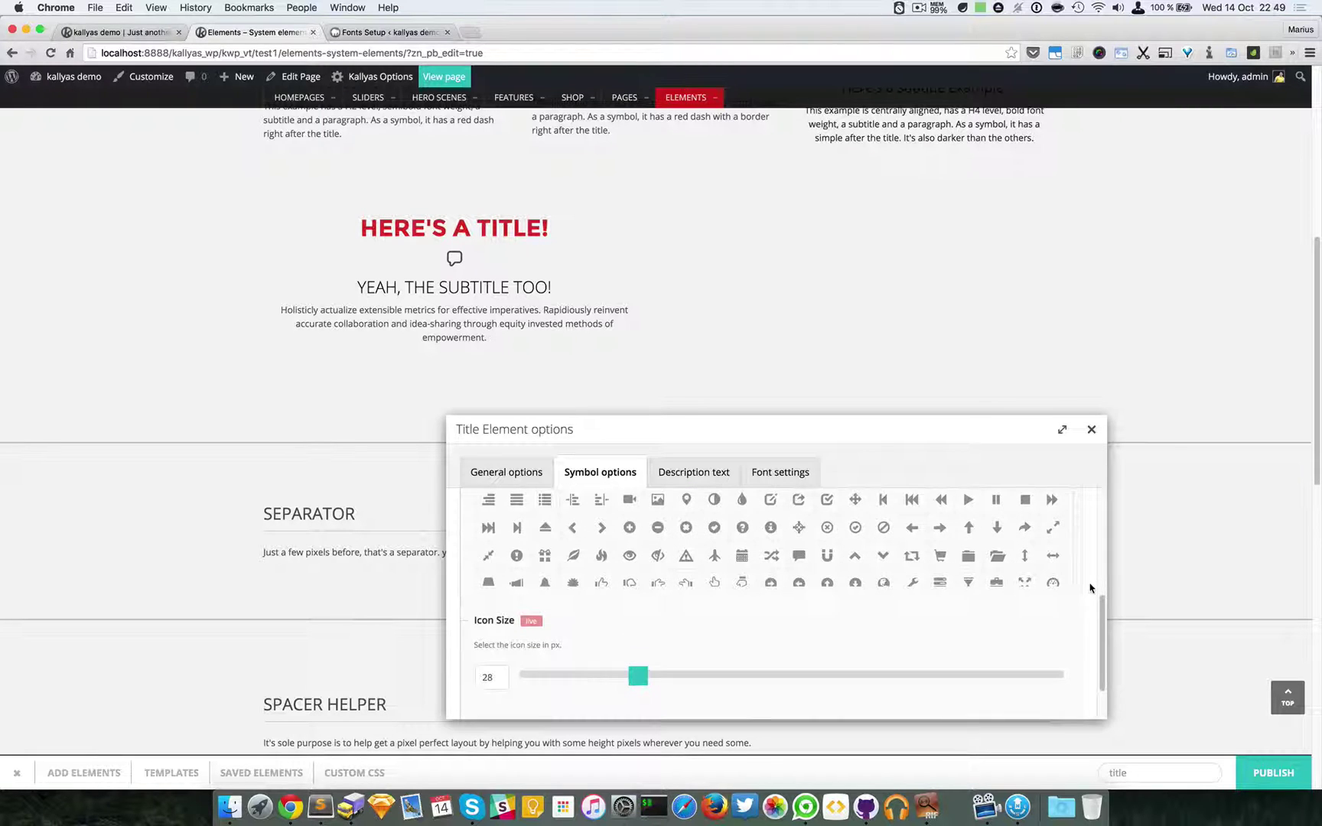
pyautogui.moveTo(643, 602)
pyautogui.mouseDown()
pyautogui.moveTo(1039, 620)
pyautogui.moveTo(640, 606)
pyautogui.mouseUp()
pyautogui.moveTo(555, 616); pyautogui.dragTo(997, 626)
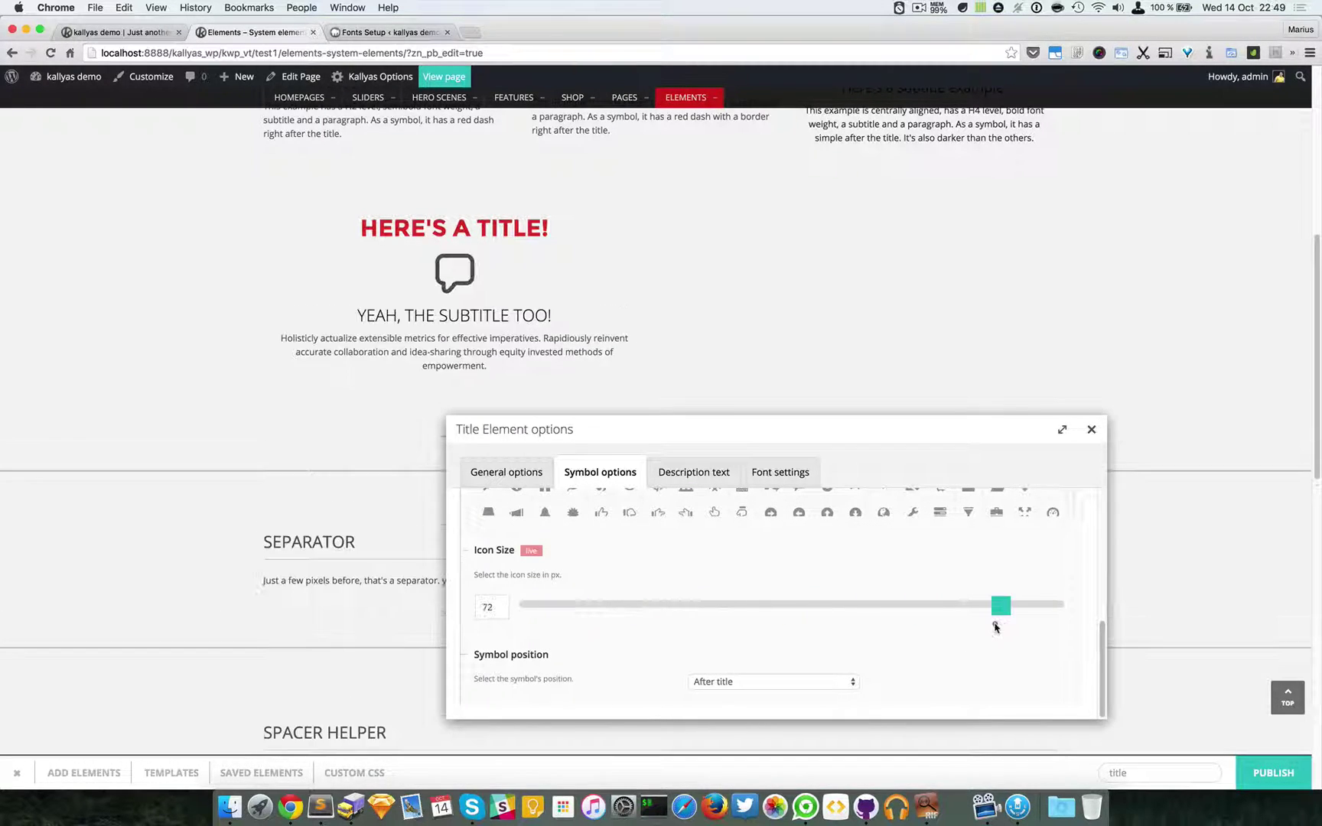
pyautogui.click(743, 617)
pyautogui.moveTo(712, 632); pyautogui.dragTo(903, 651)
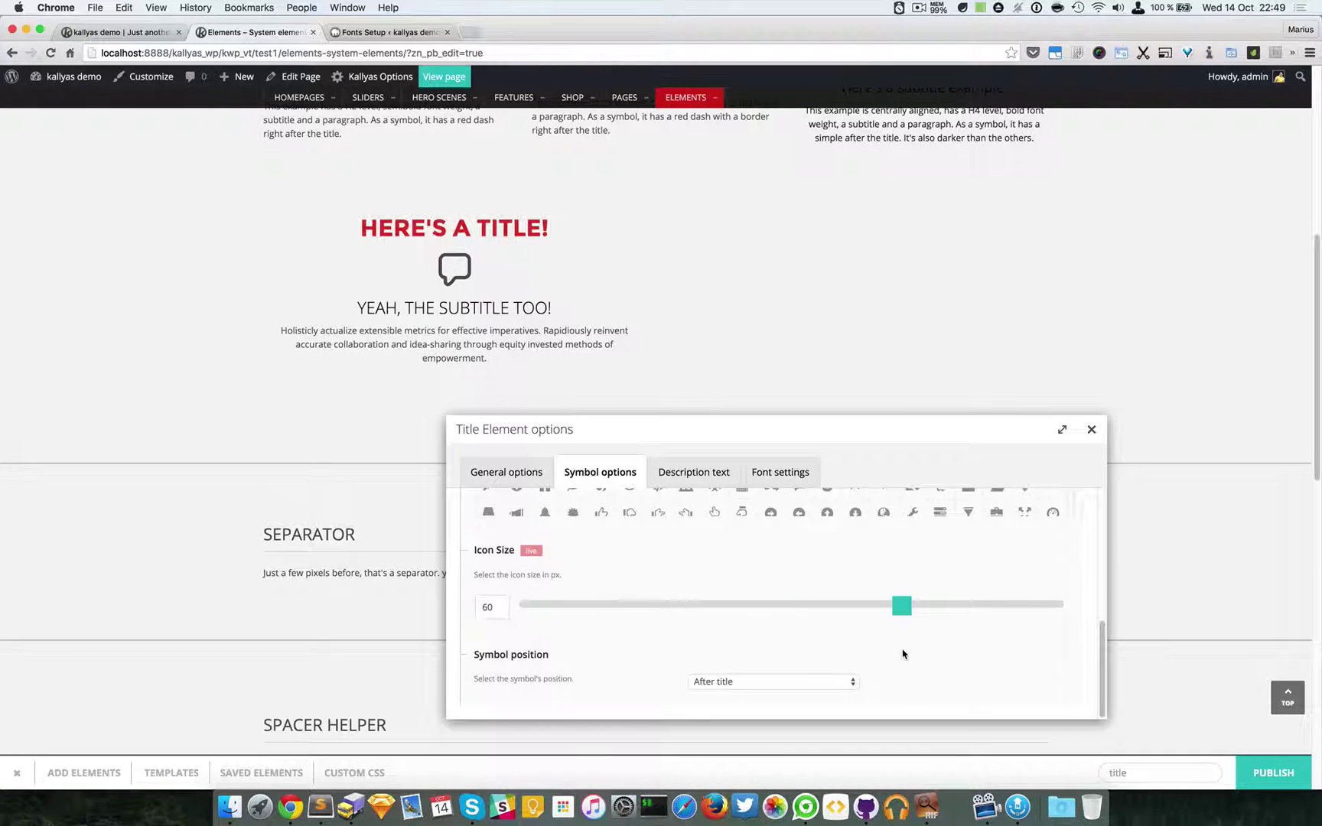
# - Set the symbol position to Before title and close the Title Element options
pyautogui.click(834, 680)
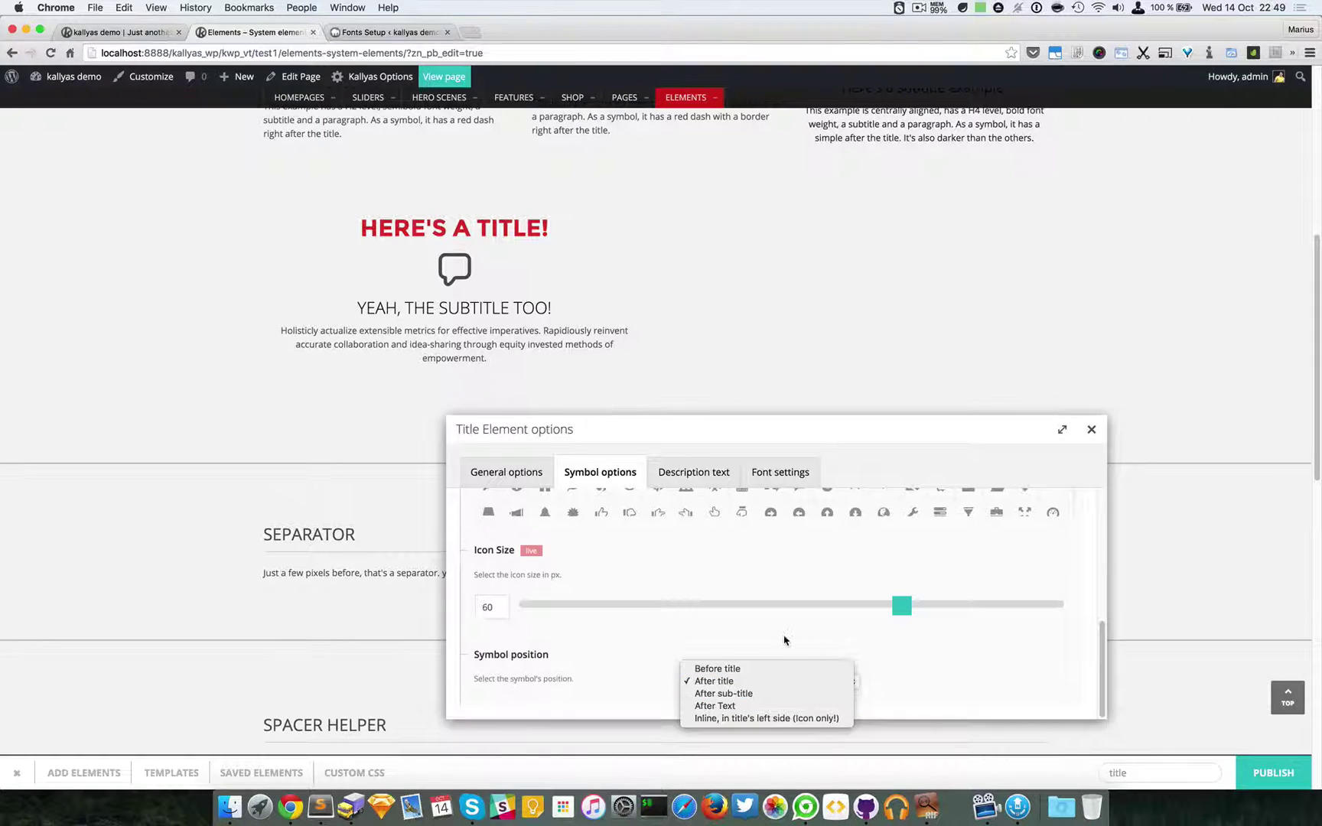
pyautogui.click(760, 669)
pyautogui.click(1091, 430)
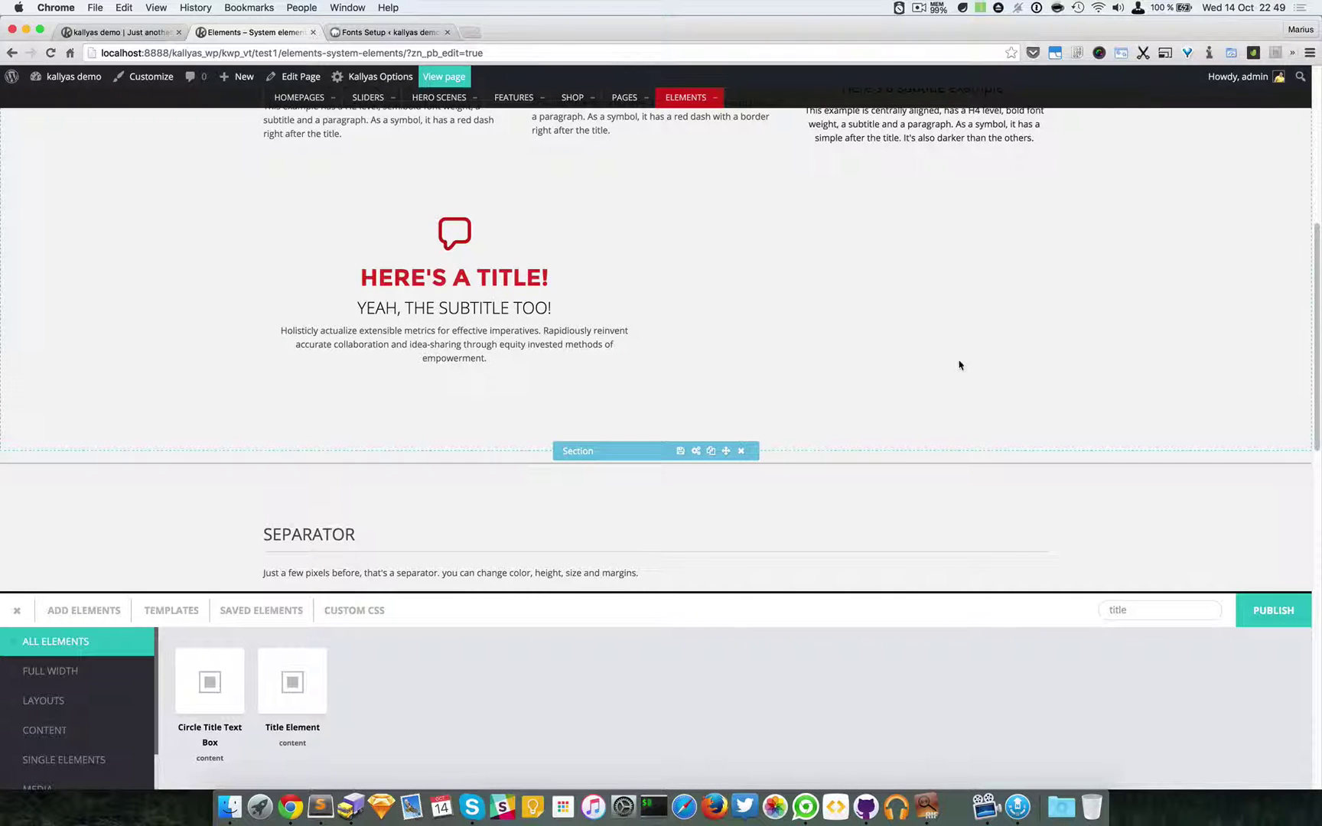
# - Reopen the Title Element's symbol options, set the symbol position to Inline, in title's left side (Icon only!), and close the options
pyautogui.moveTo(538, 209)
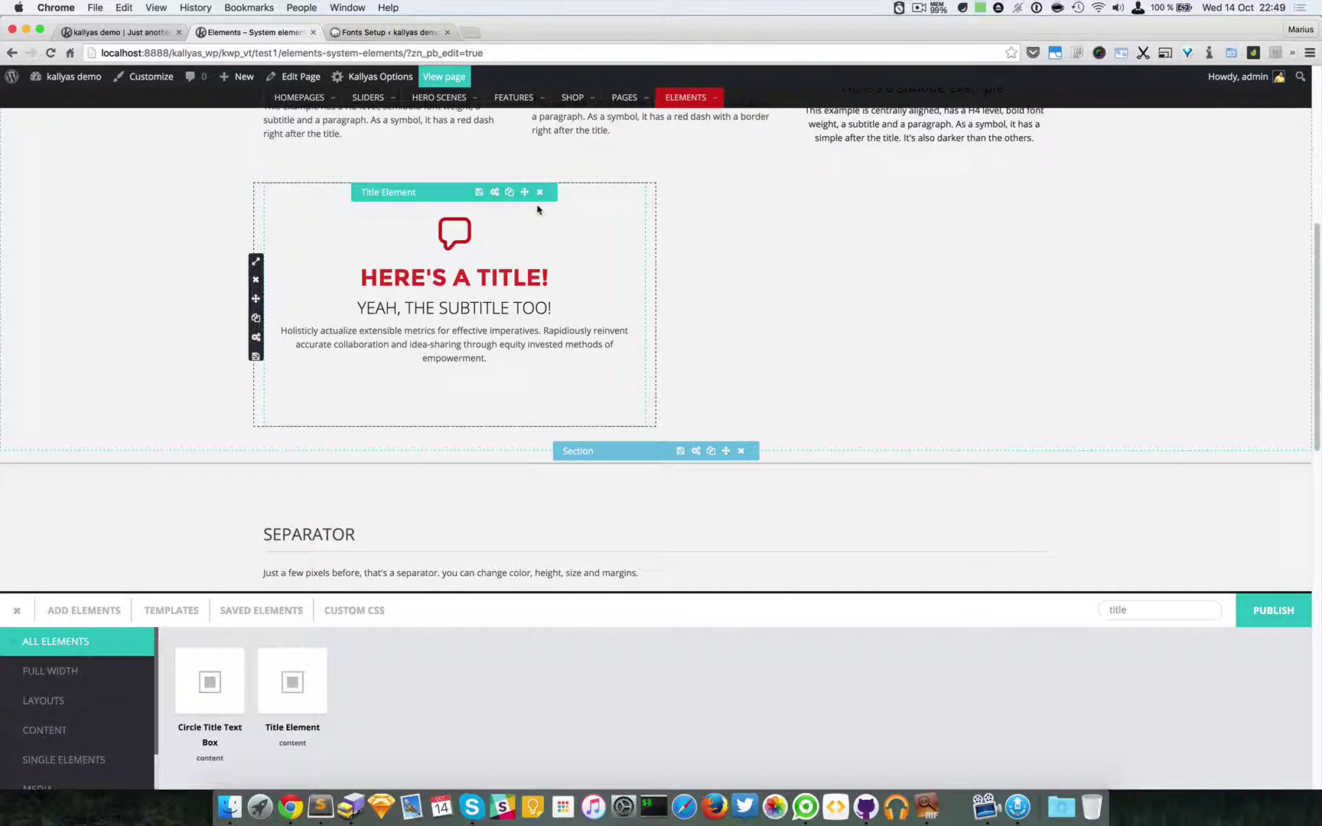
pyautogui.click(491, 194)
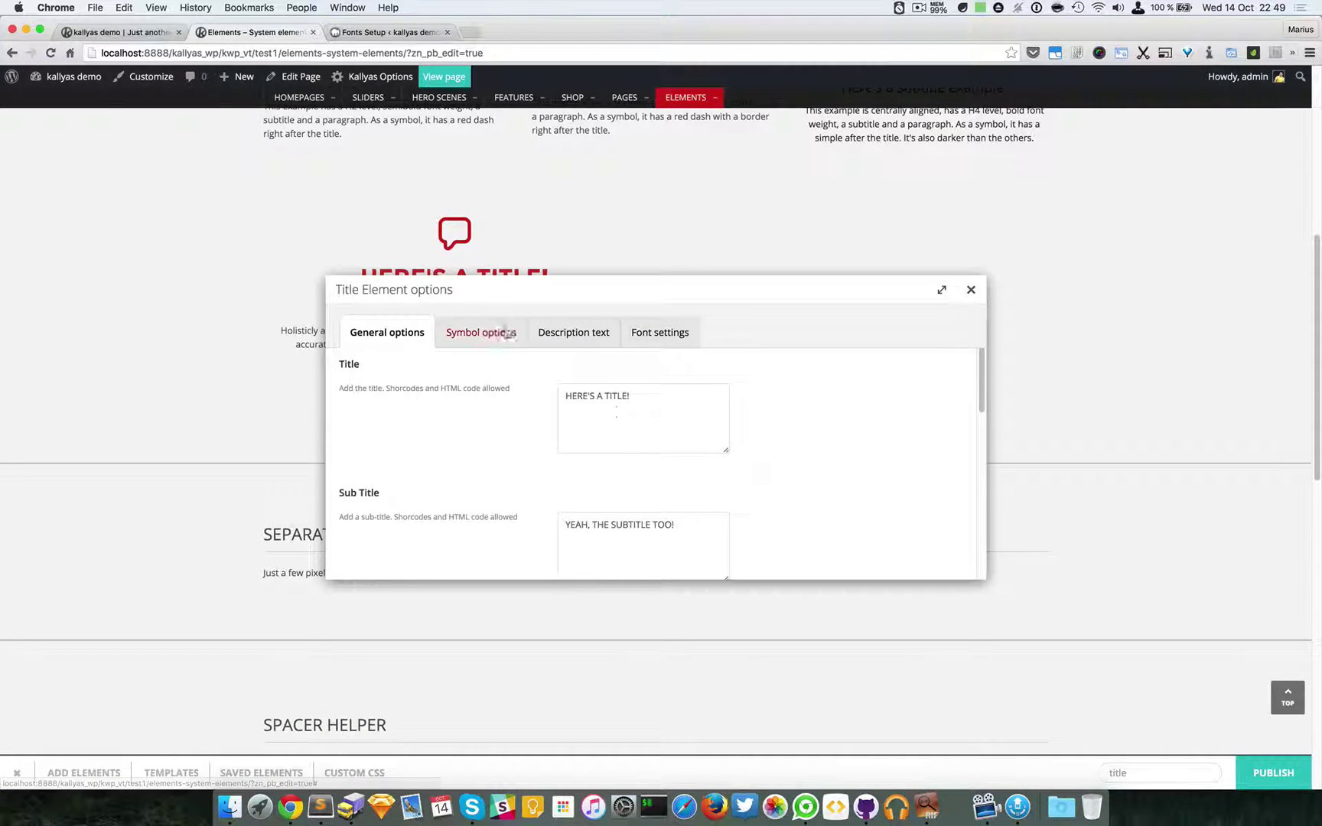
pyautogui.scroll(-4, 509, 383)
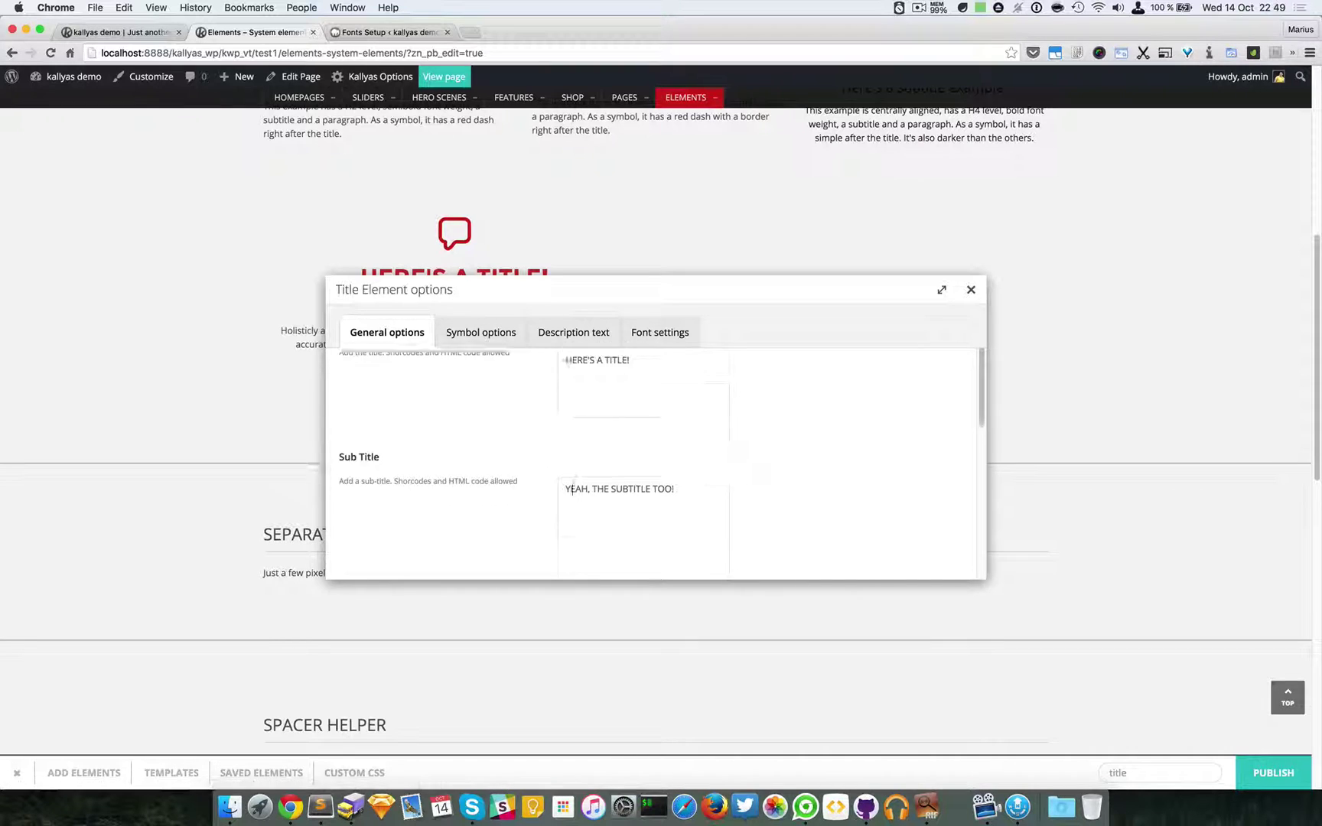
pyautogui.click(480, 332)
pyautogui.scroll(4, 605, 433)
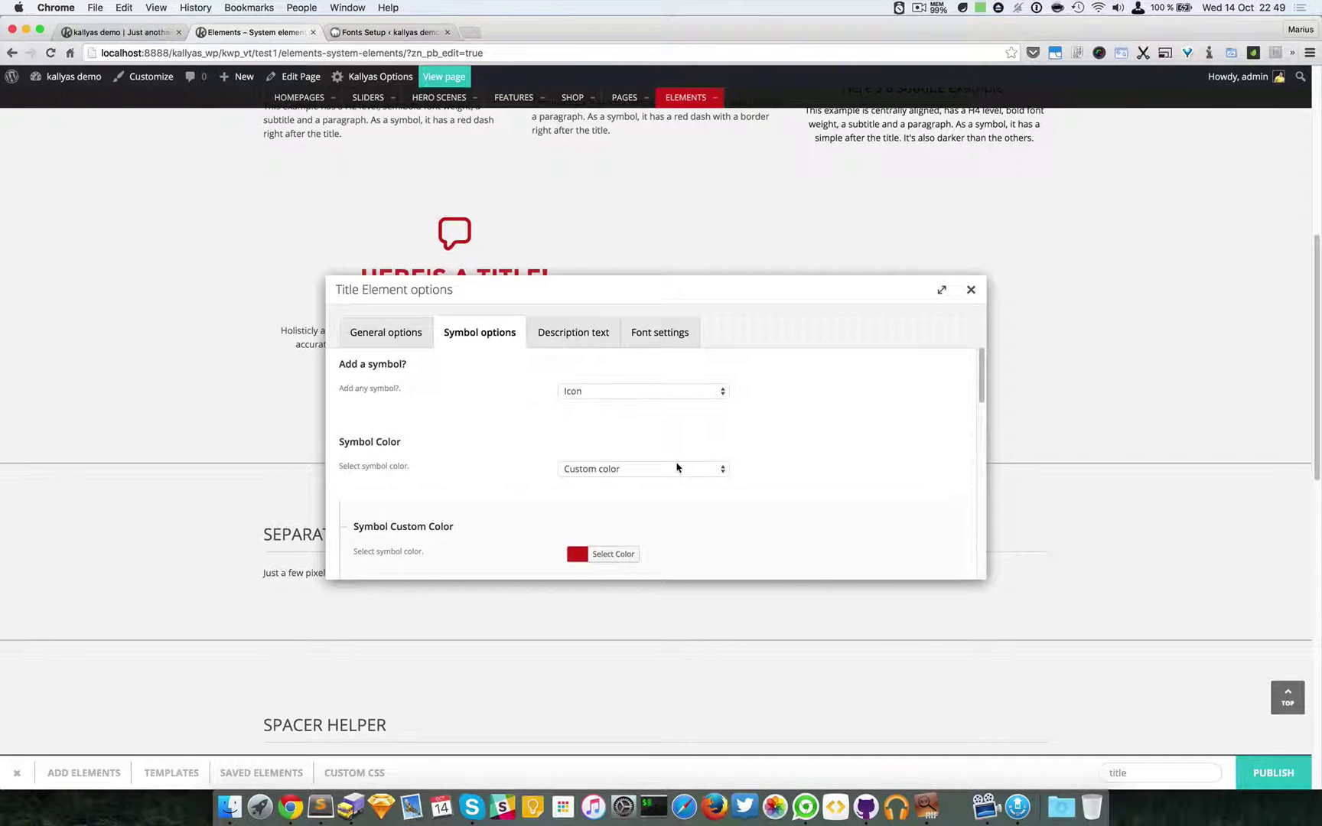
pyautogui.scroll(-5, 678, 468)
pyautogui.scroll(-3, 974, 525)
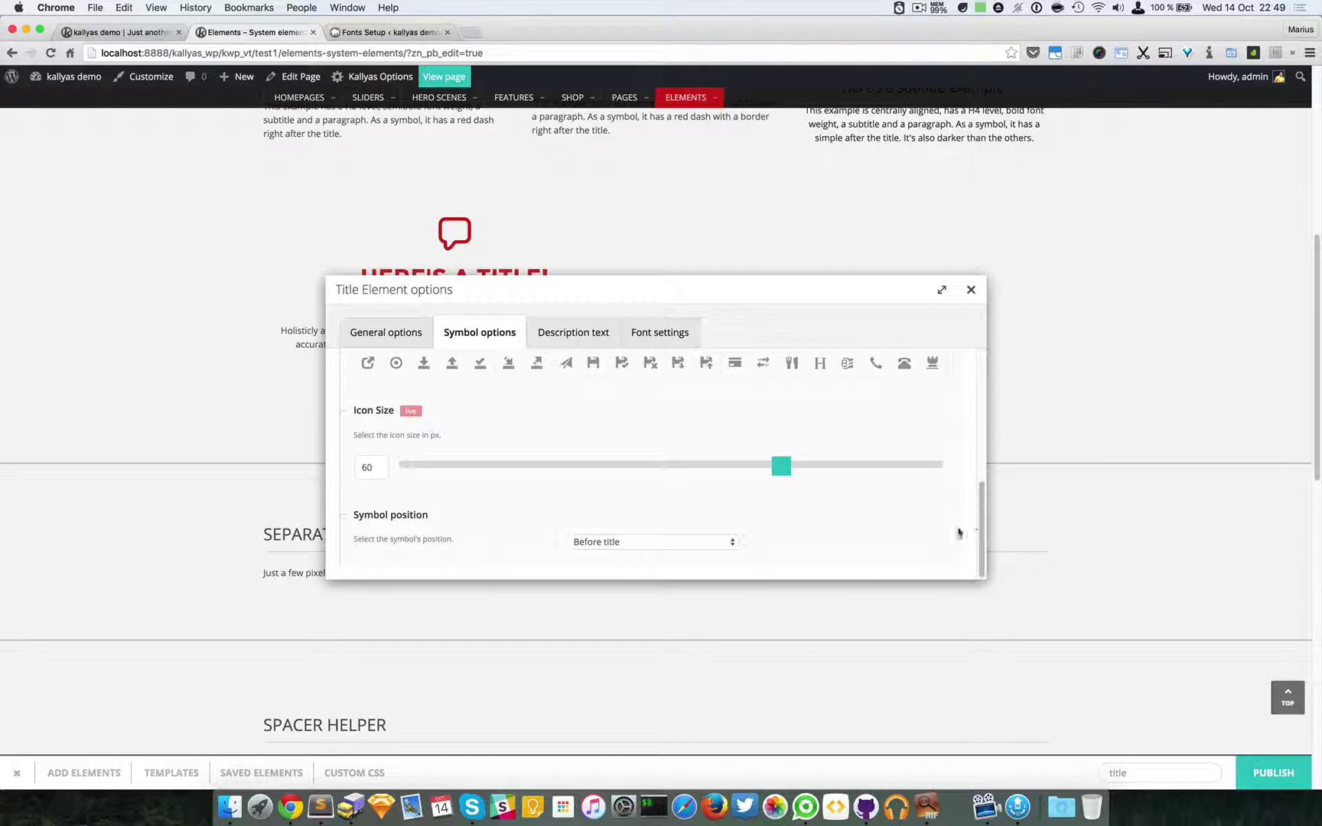
pyautogui.click(592, 548)
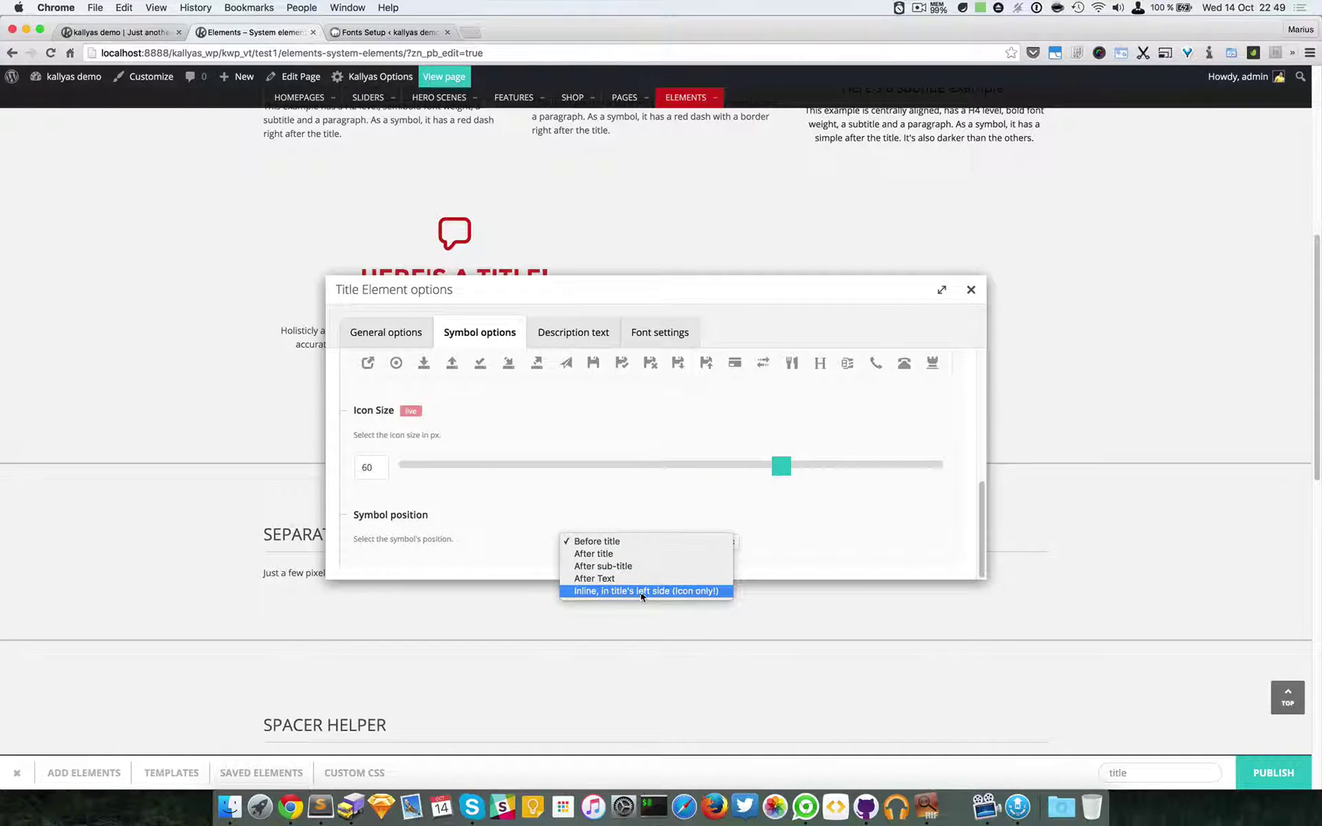
pyautogui.click(674, 592)
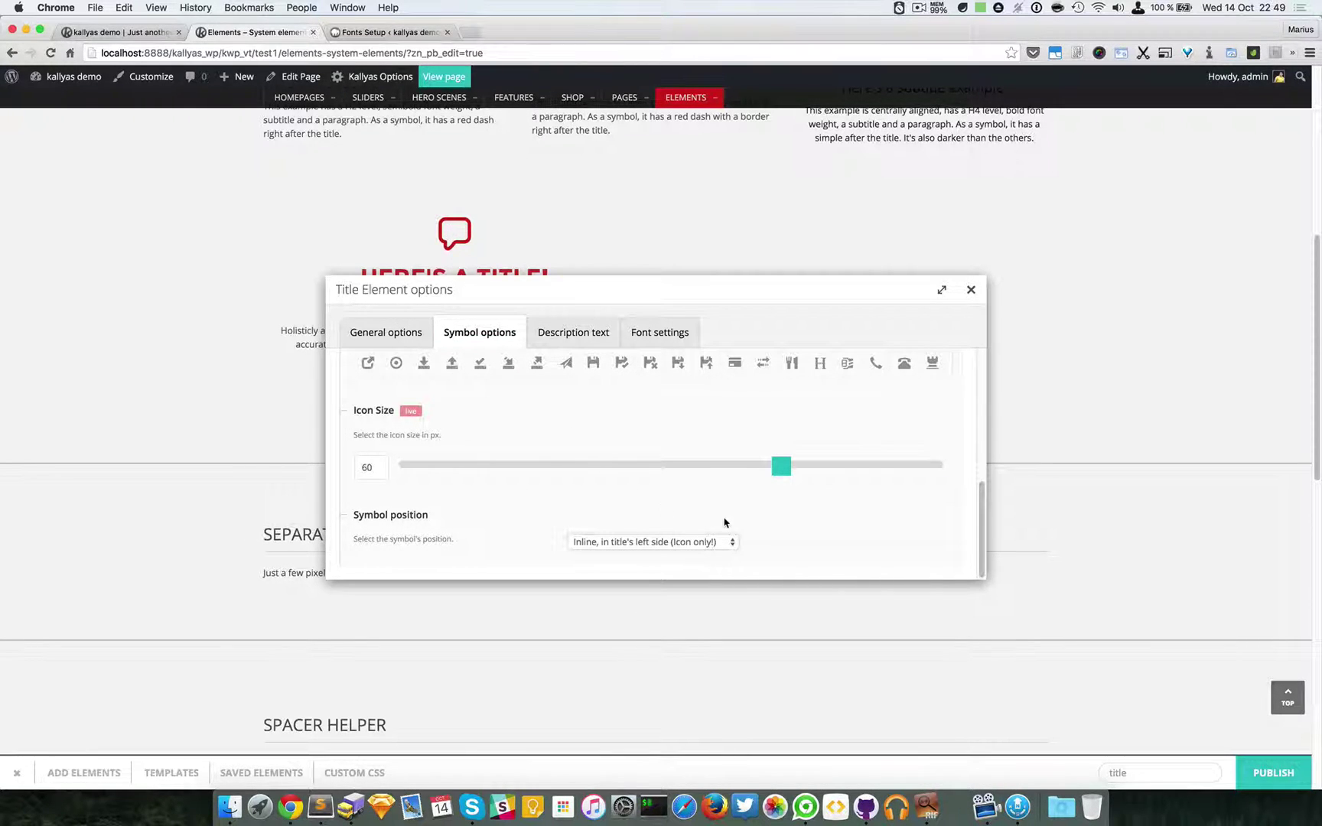
pyautogui.scroll(5, 612, 444)
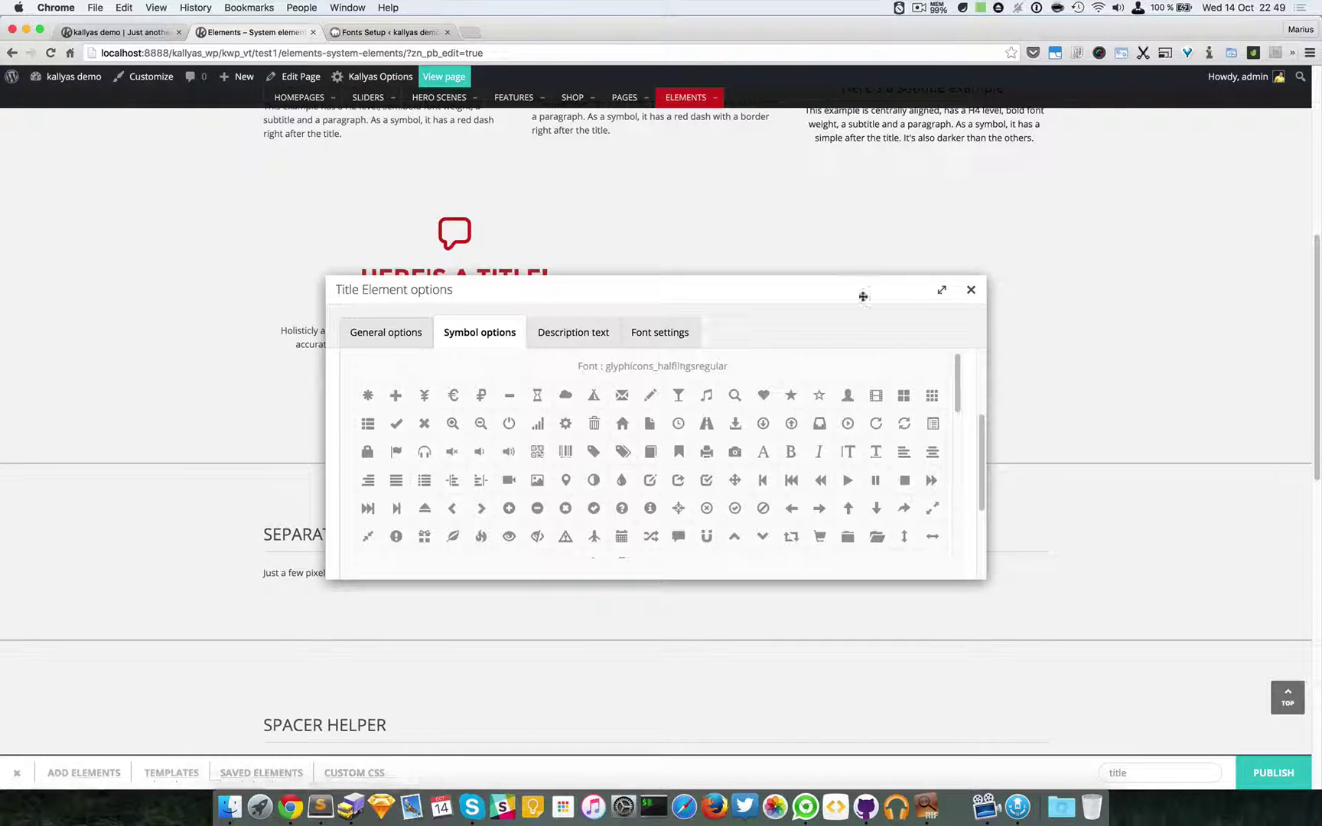
pyautogui.click(971, 299)
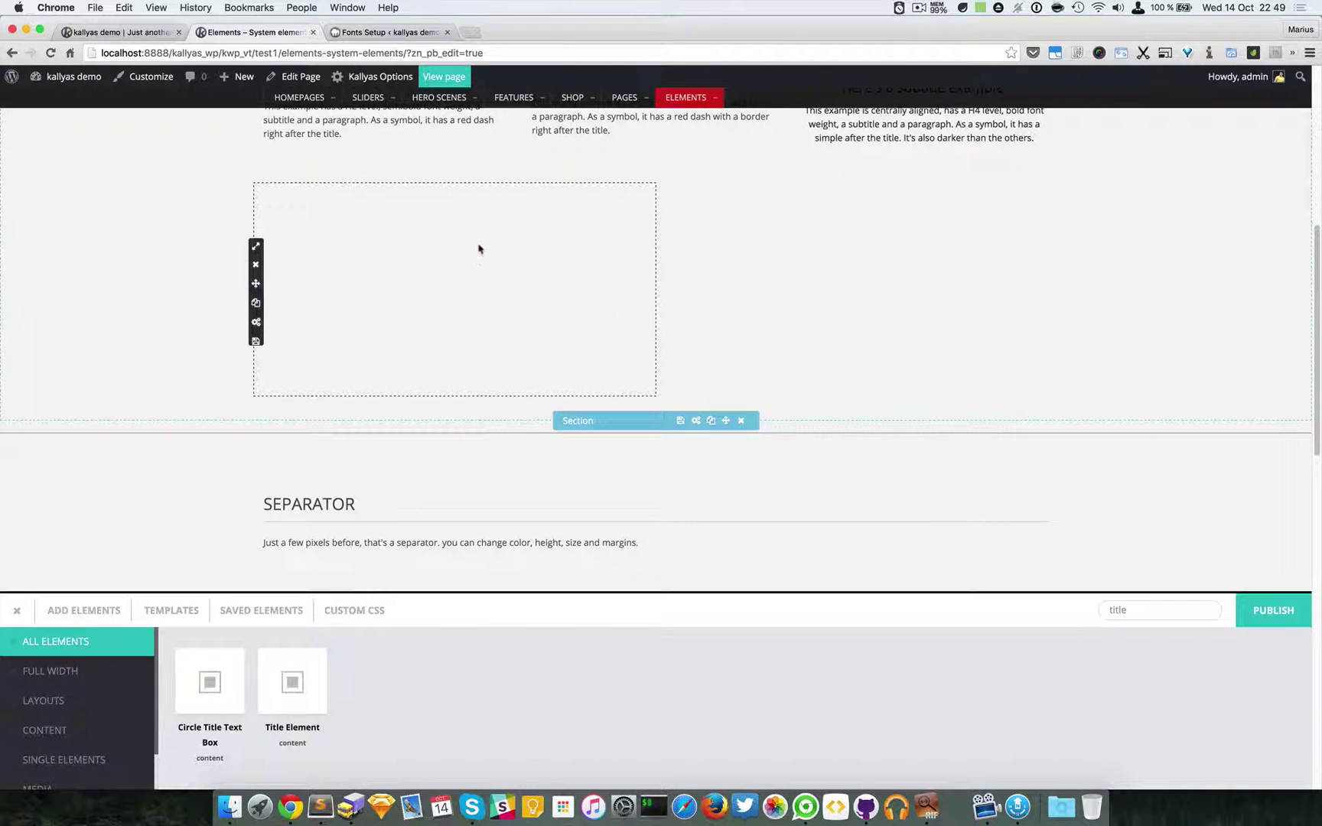
# - Reopen the Title Element's general options, set the alignment to Left, and close the options
pyautogui.click(491, 195)
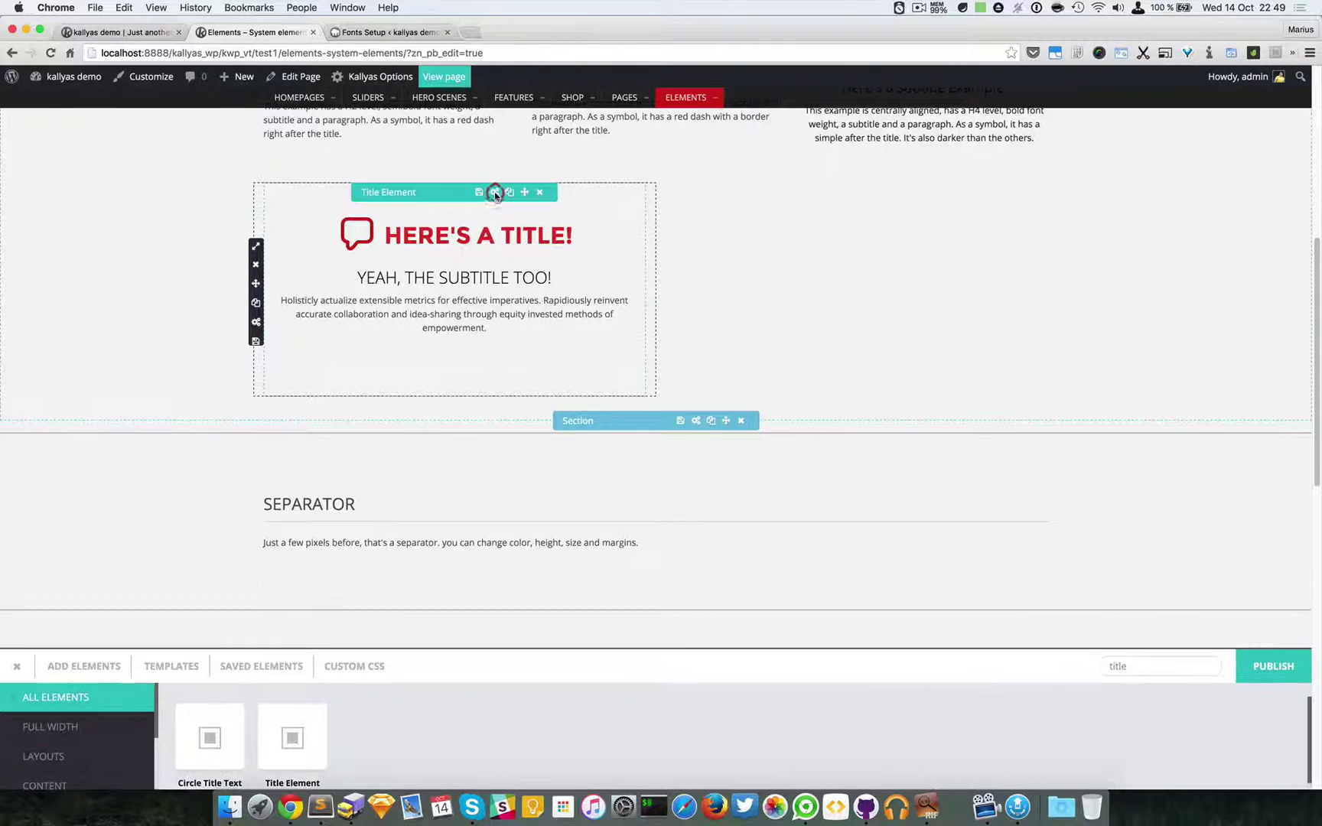
pyautogui.moveTo(508, 301); pyautogui.dragTo(576, 361)
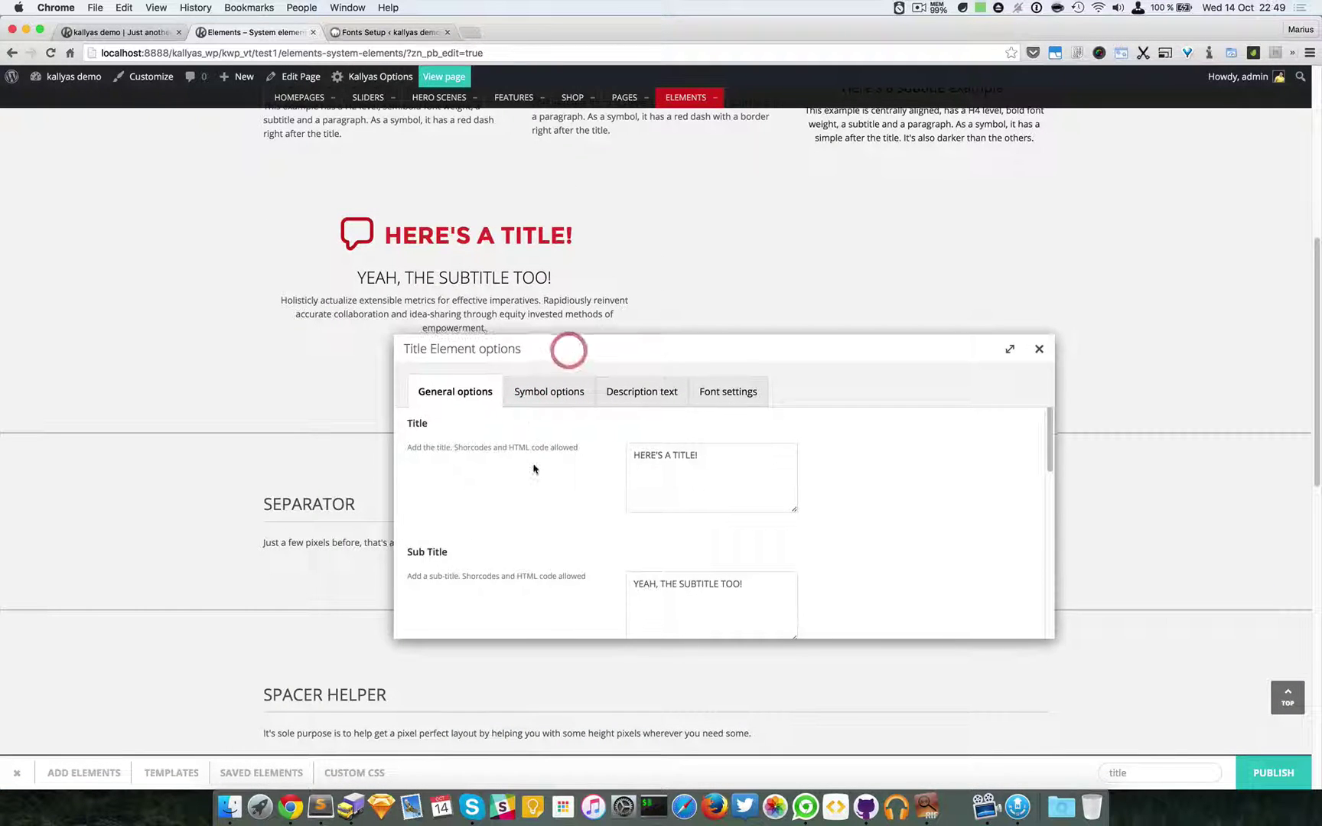
pyautogui.scroll(-4, 620, 526)
pyautogui.scroll(2, 651, 497)
pyautogui.click(670, 594)
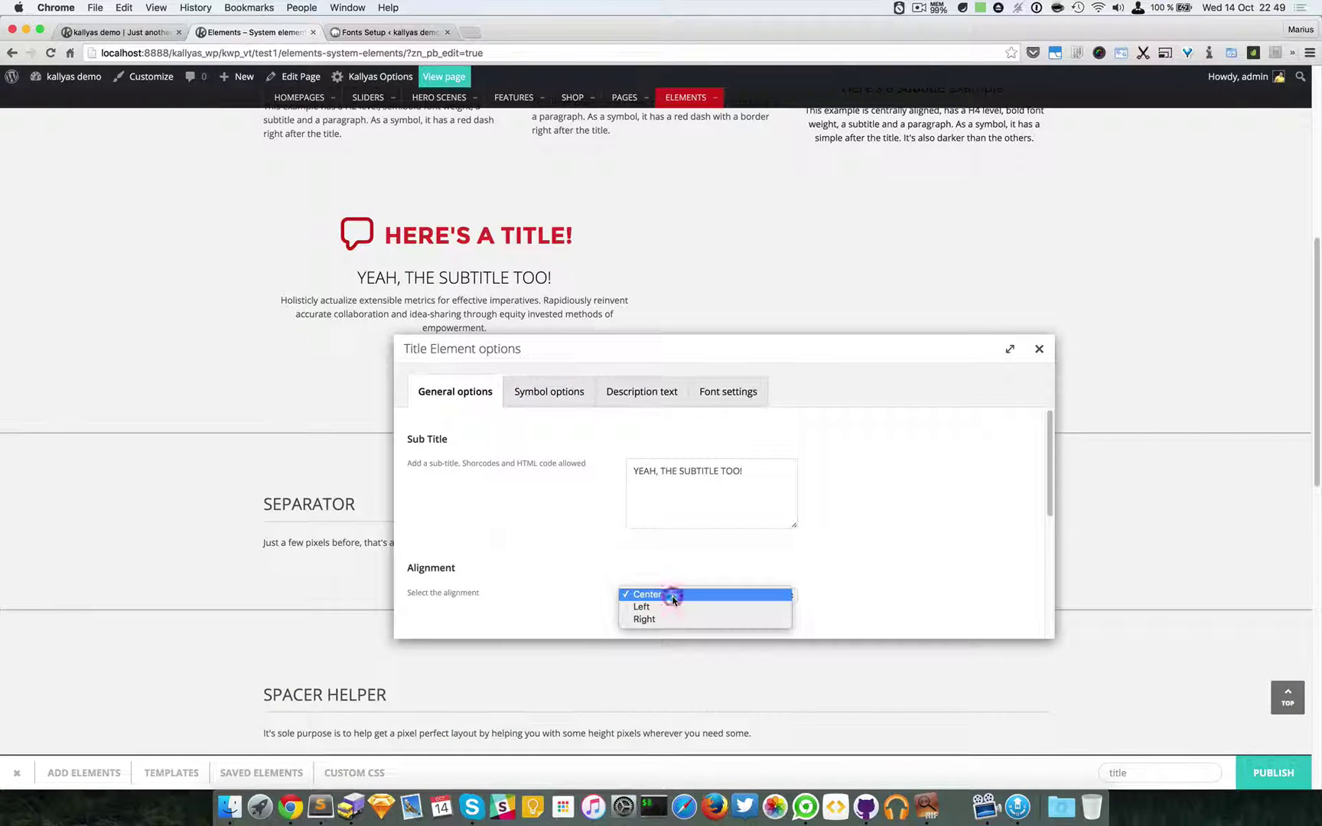
pyautogui.click(676, 607)
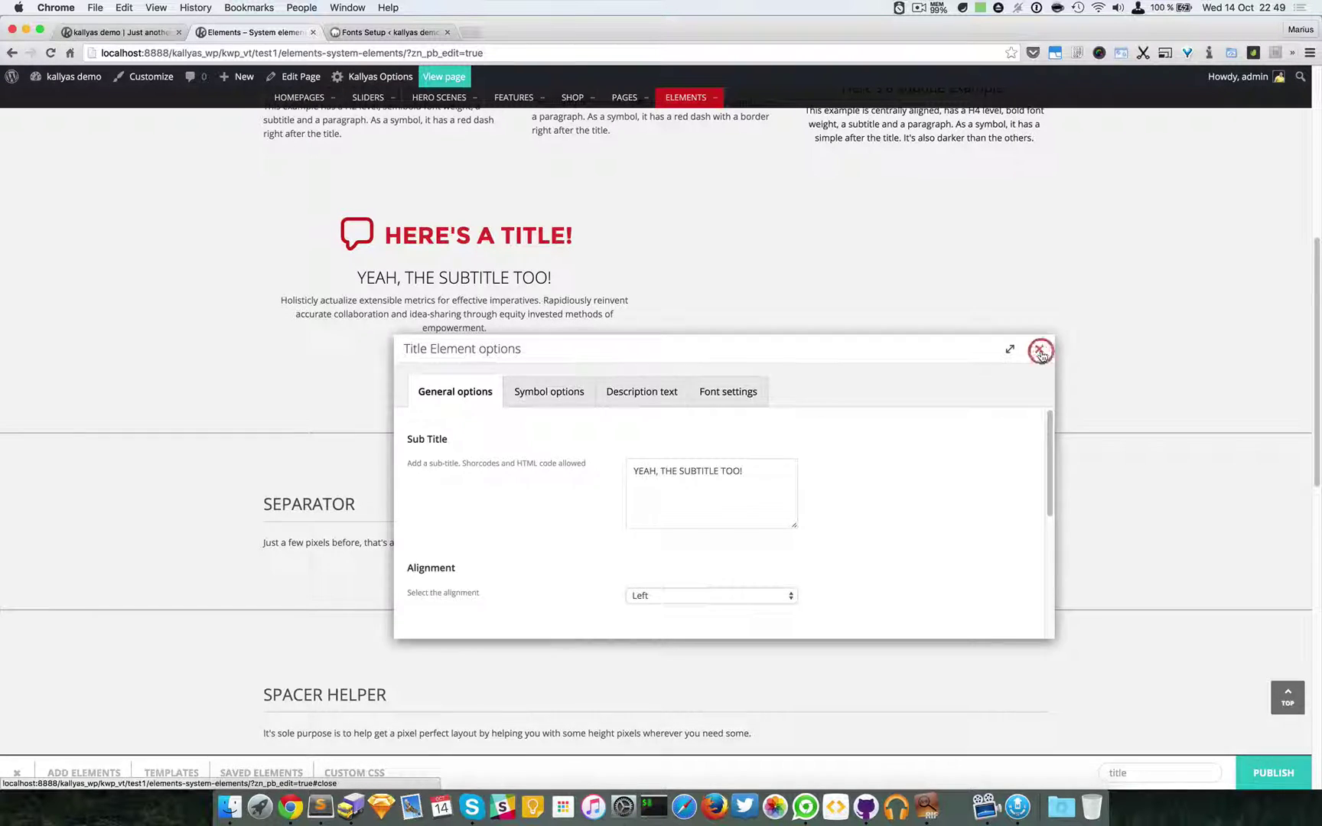
pyautogui.click(1039, 350)
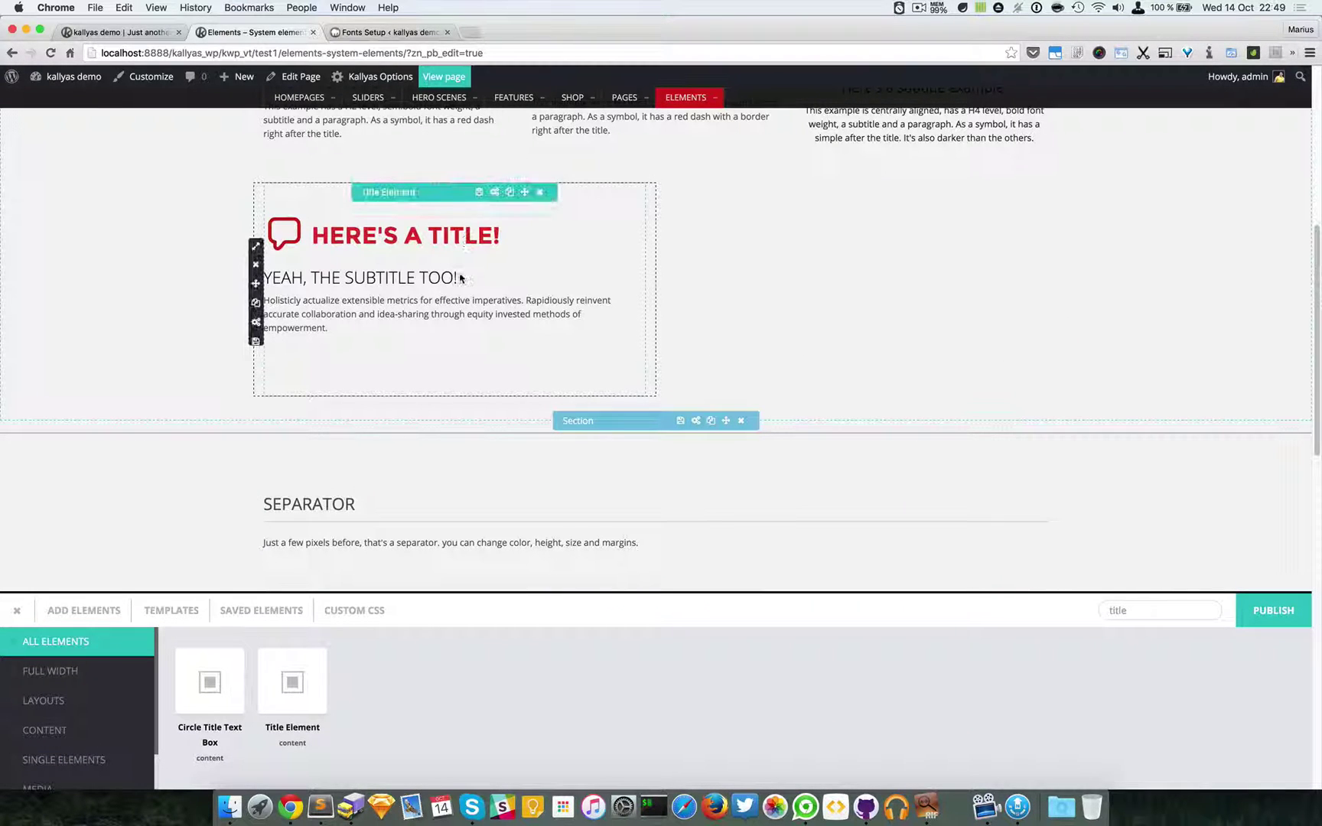
# - Reopen the Title Element's symbol options and reduce the icon size to 38 px
pyautogui.click(495, 192)
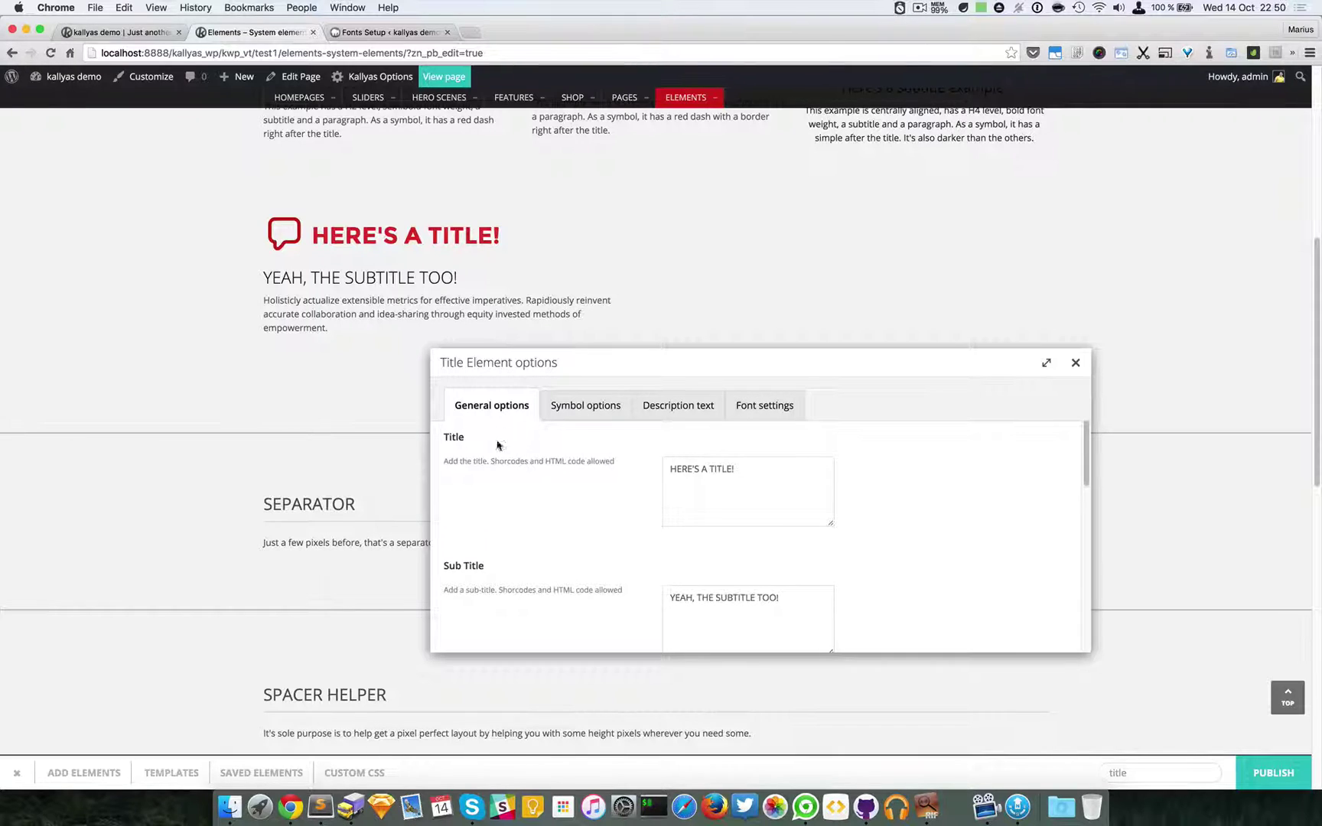
pyautogui.scroll(-2, 561, 540)
pyautogui.click(588, 416)
pyautogui.scroll(-10, 619, 572)
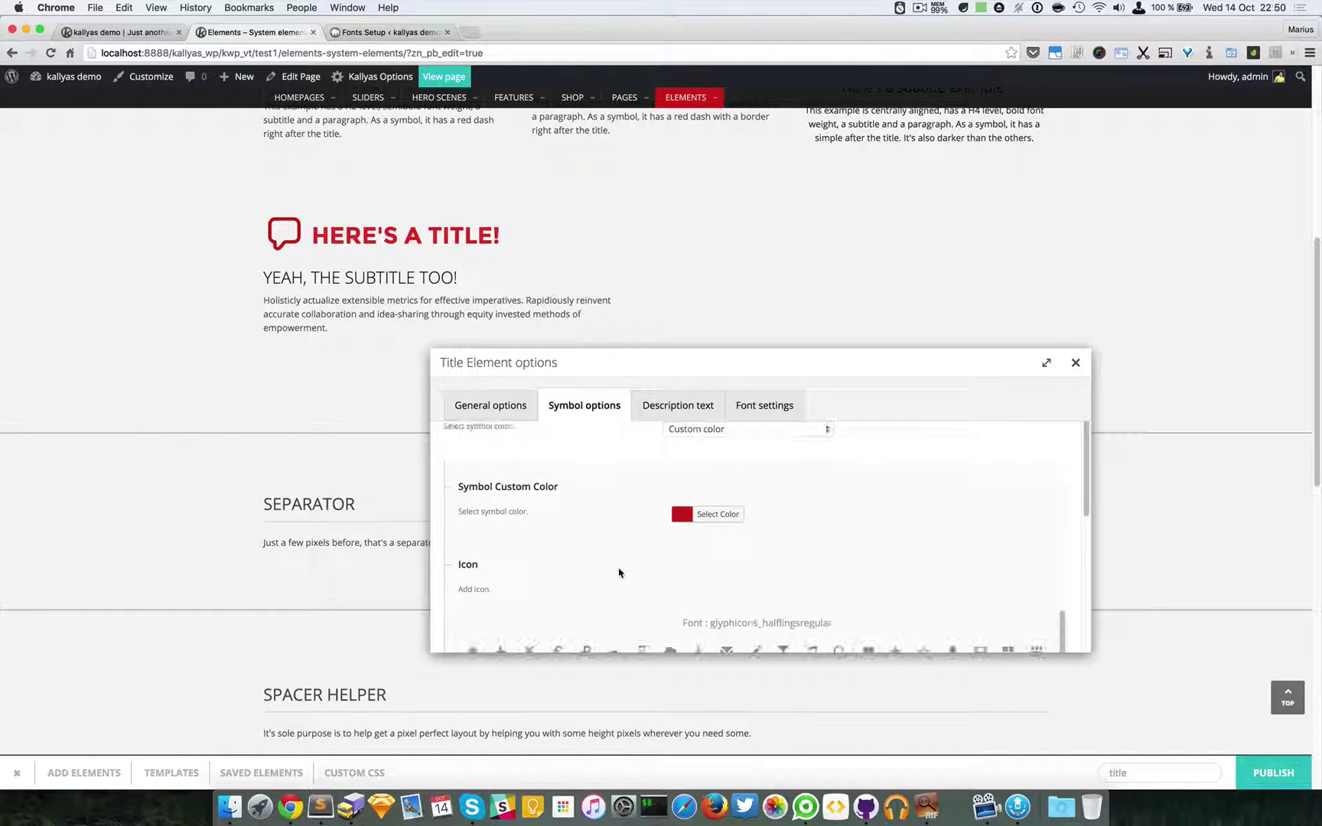
pyautogui.scroll(-5, 1072, 557)
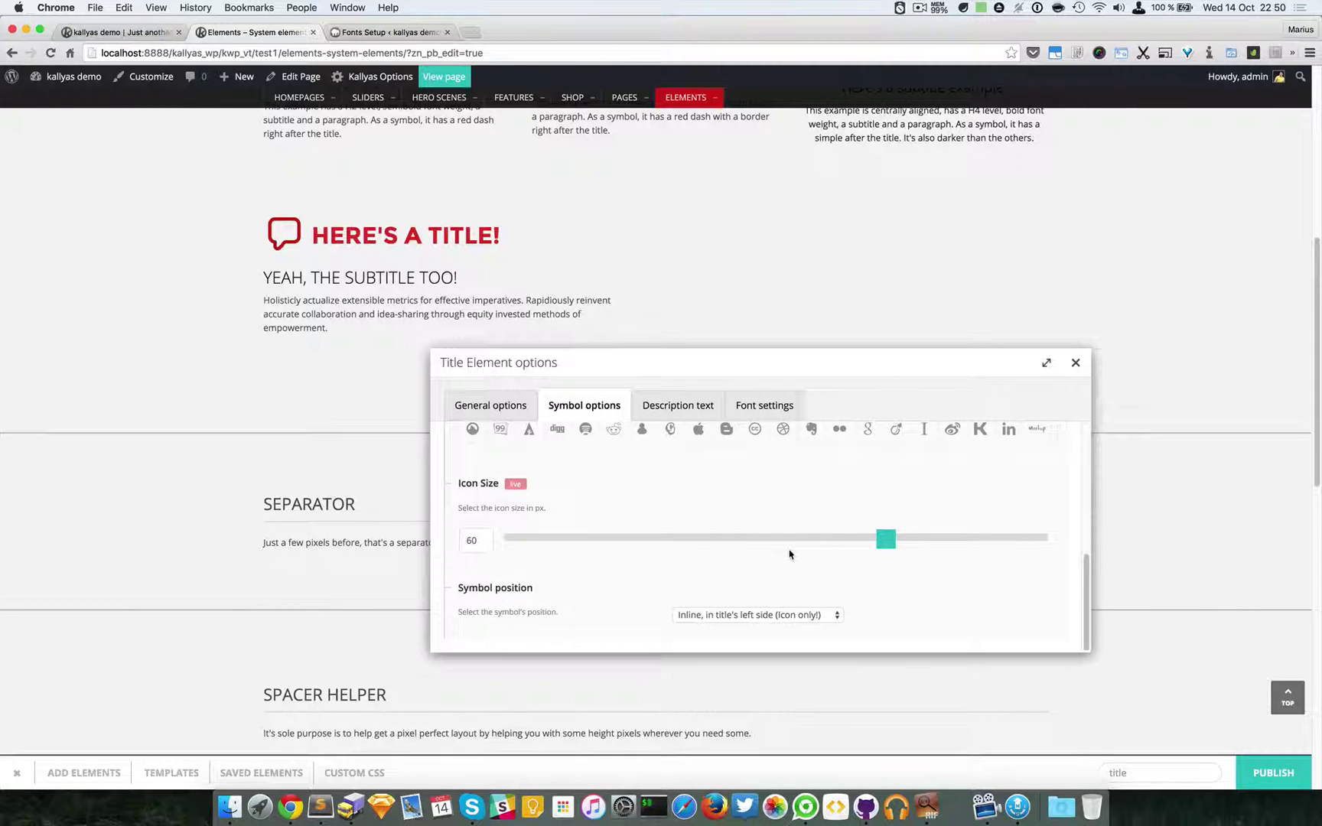
pyautogui.moveTo(888, 540); pyautogui.dragTo(718, 547)
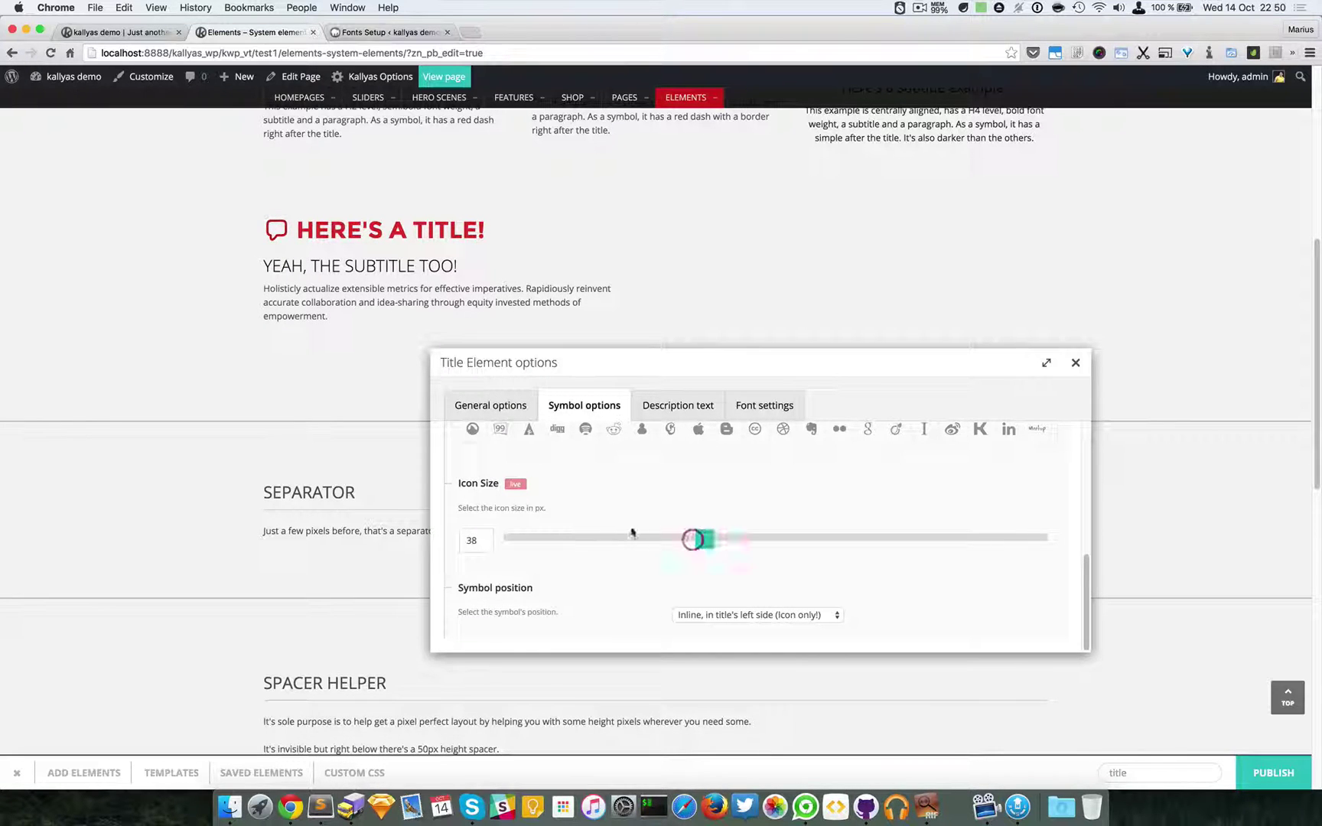
# - Set the symbol's custom color to black and close the Title Element options
pyautogui.scroll(10, 841, 538)
pyautogui.click(718, 557)
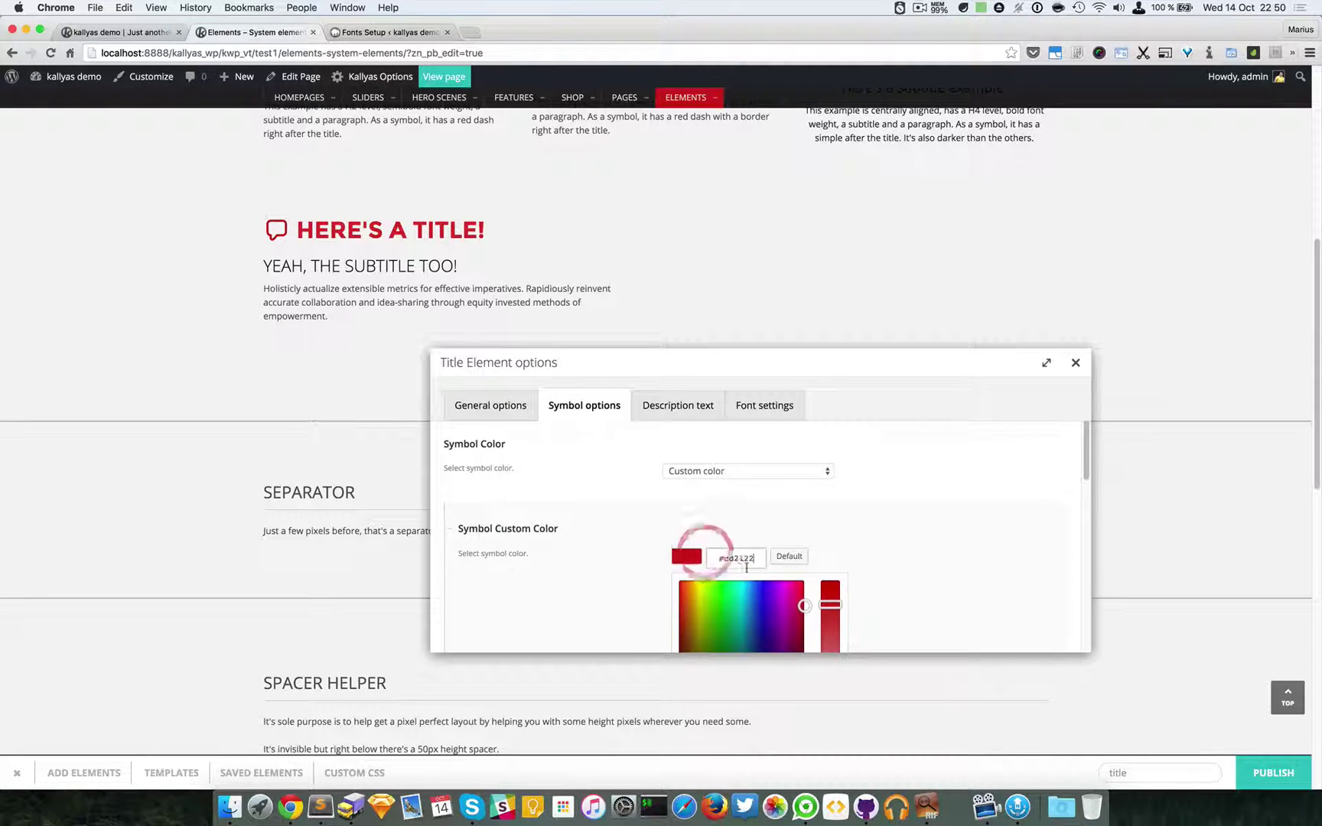
pyautogui.scroll(-5, 734, 555)
pyautogui.click(634, 591)
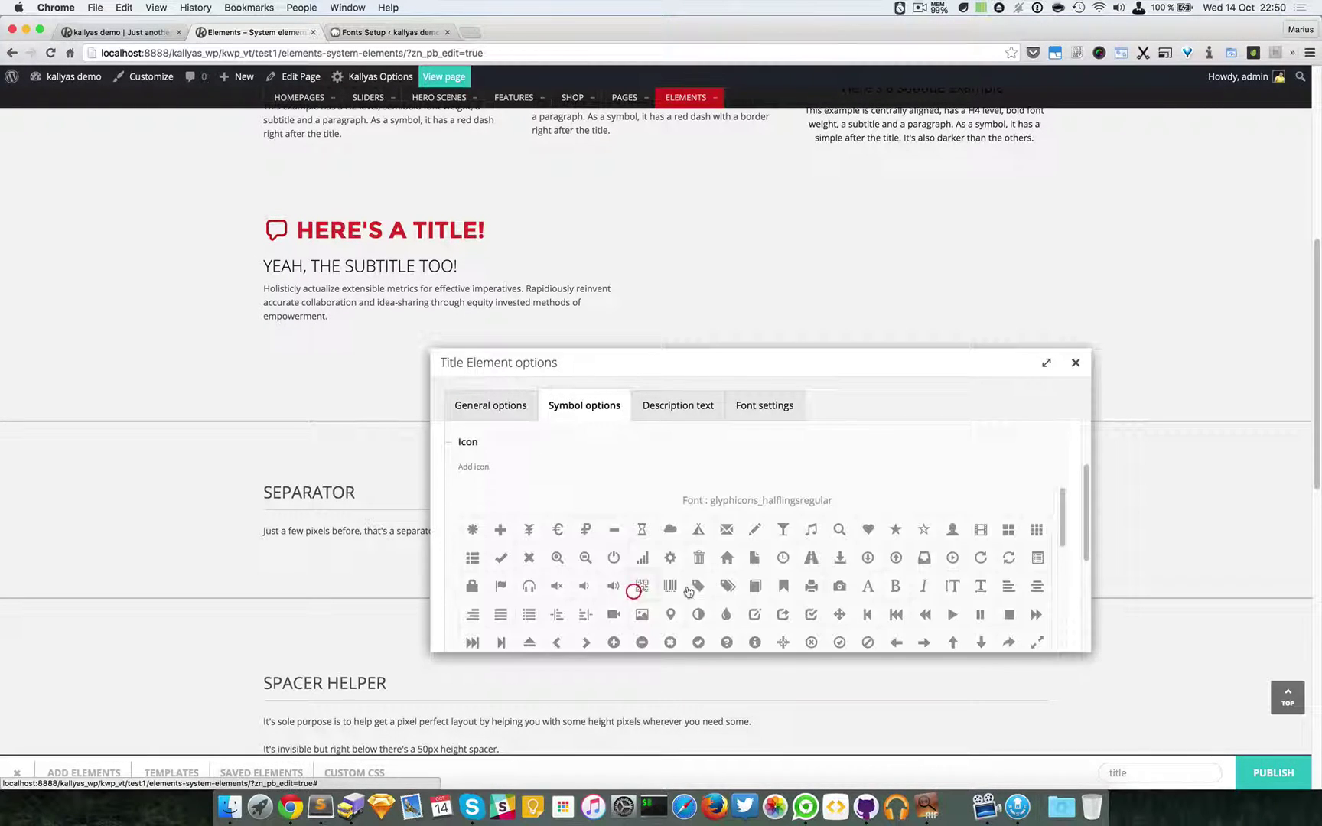
pyautogui.click(1074, 364)
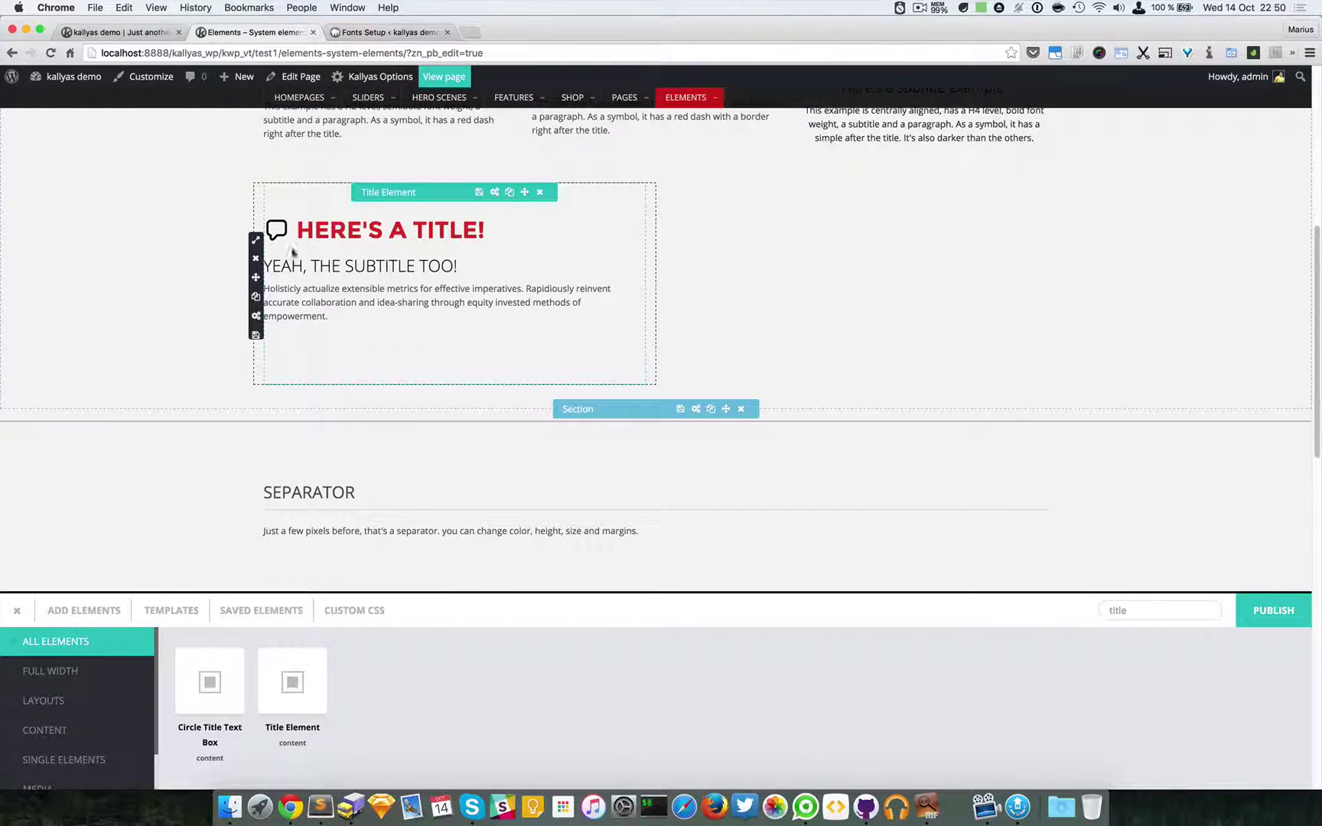
# - Resize the column holding the Title Element to 8/12 and set its column offset to 2 offset
pyautogui.click(256, 241)
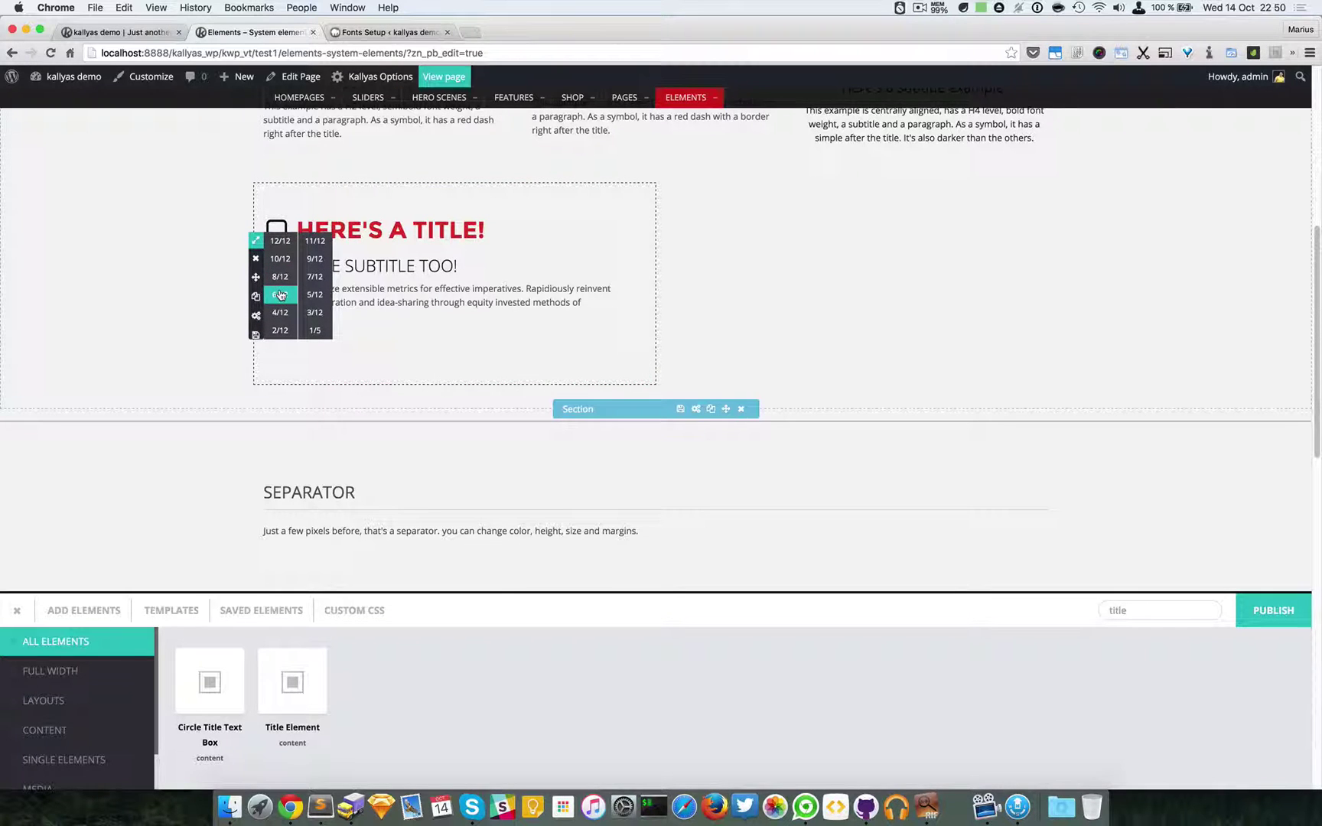
pyautogui.click(280, 282)
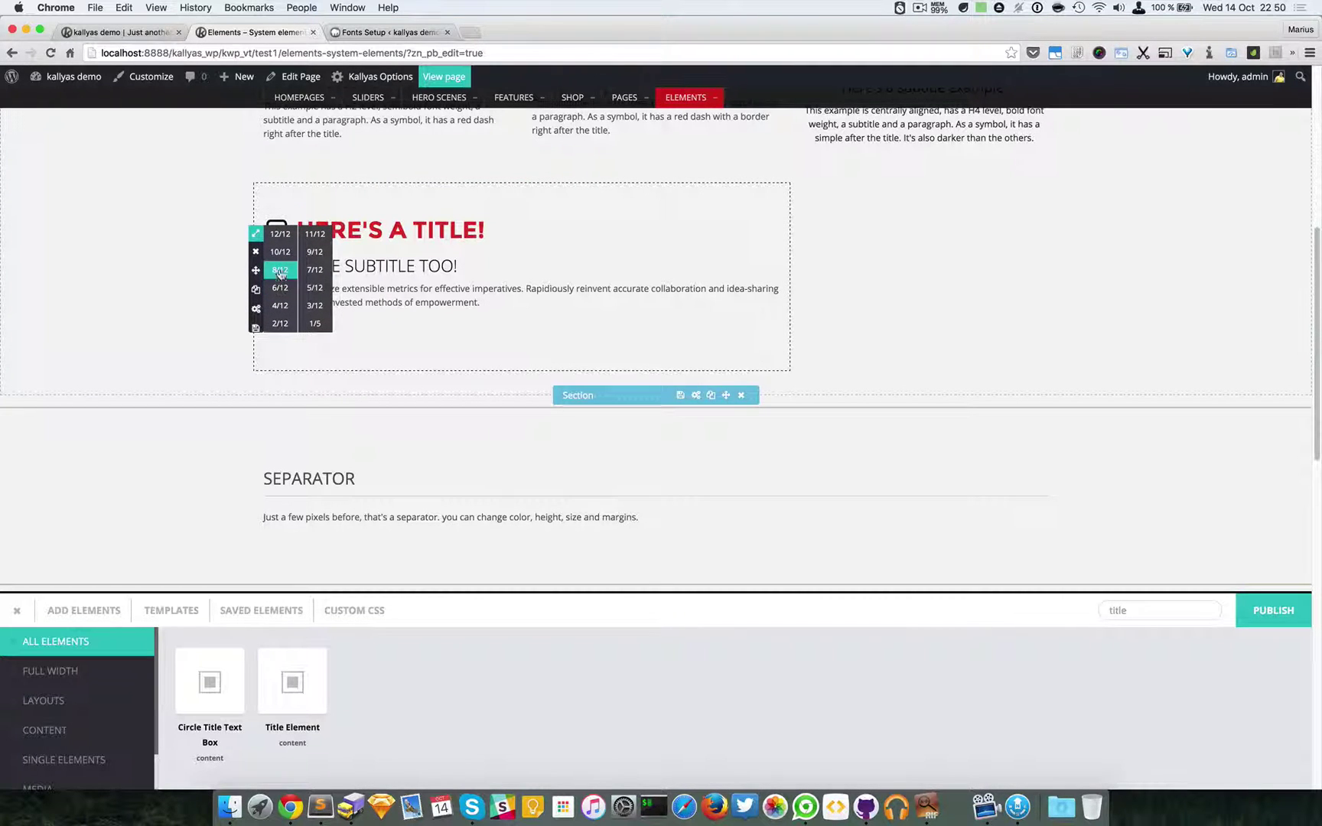
pyautogui.click(256, 309)
pyautogui.click(463, 322)
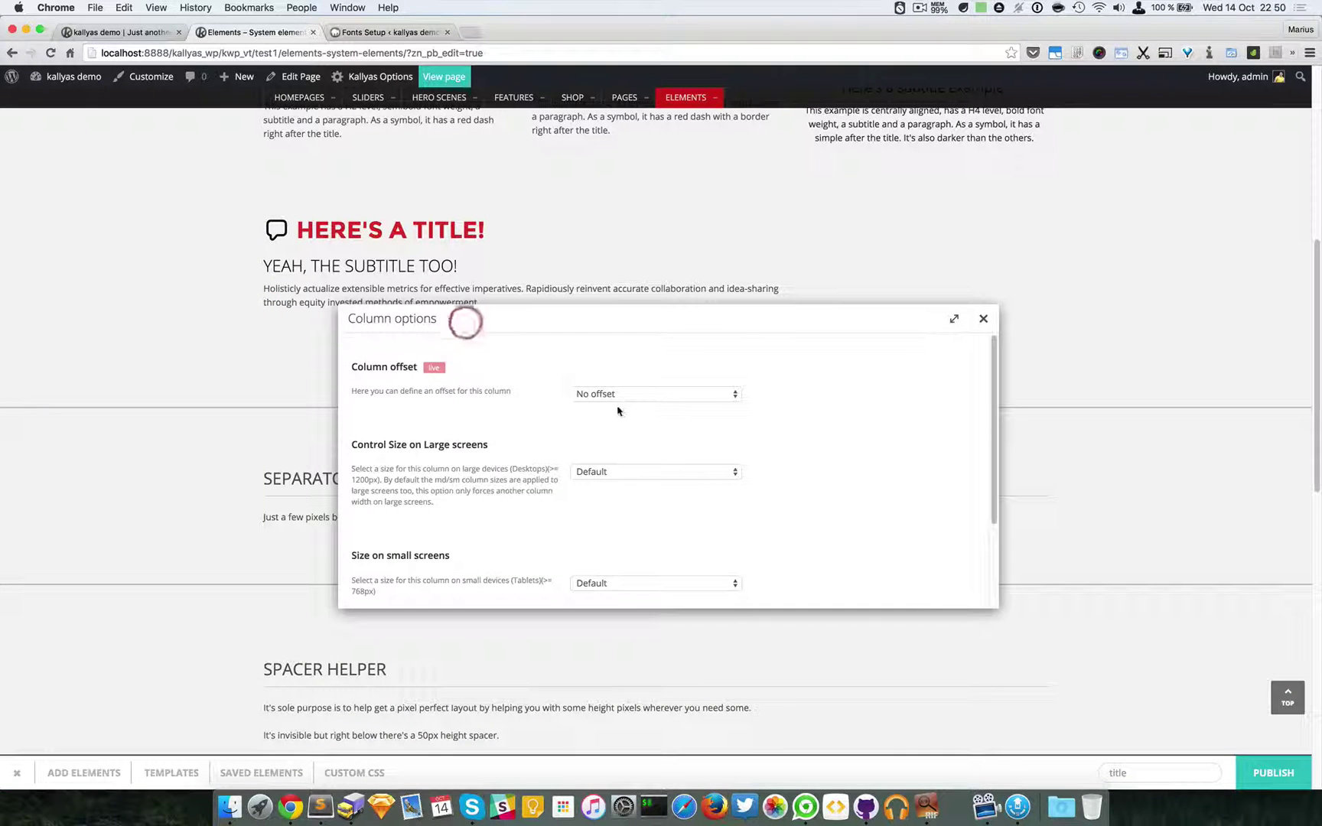
pyautogui.click(620, 396)
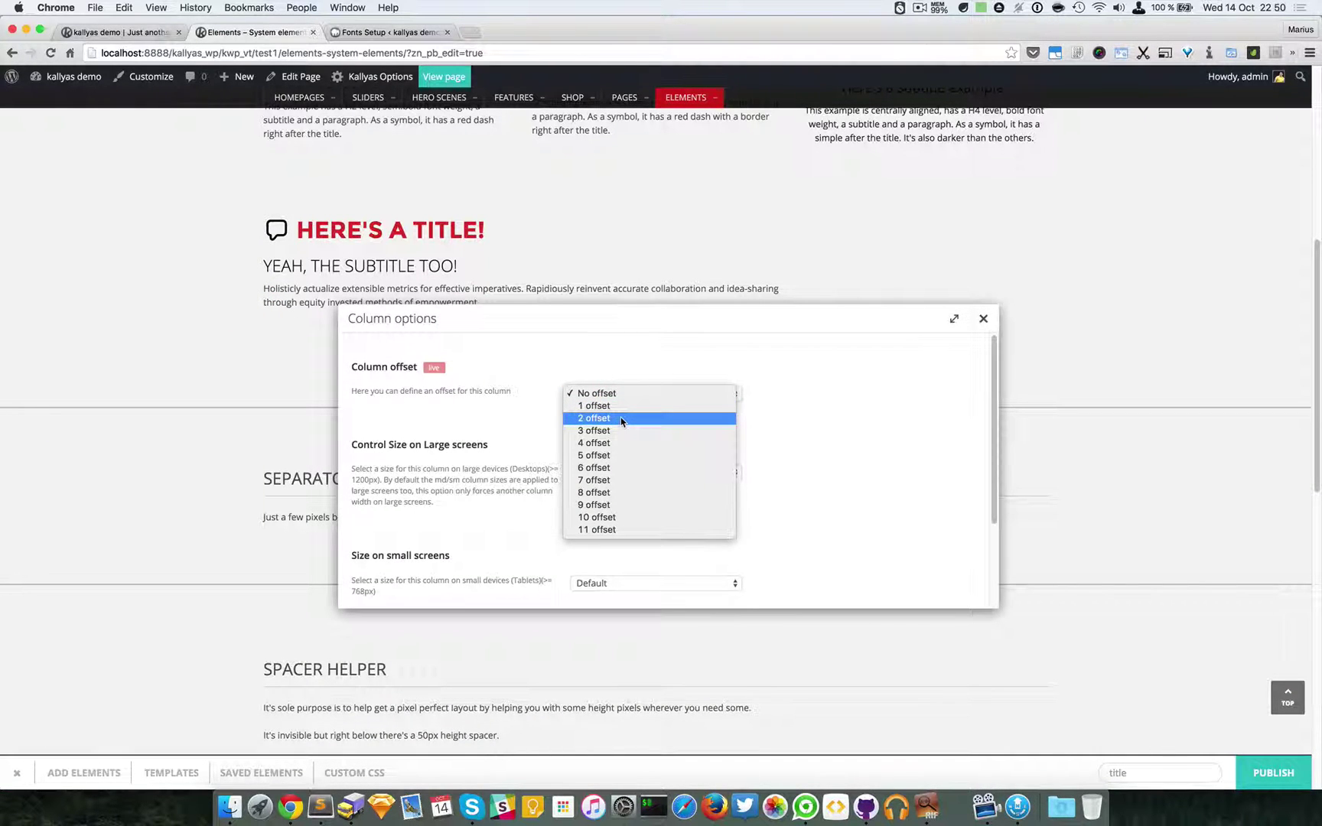
pyautogui.click(622, 418)
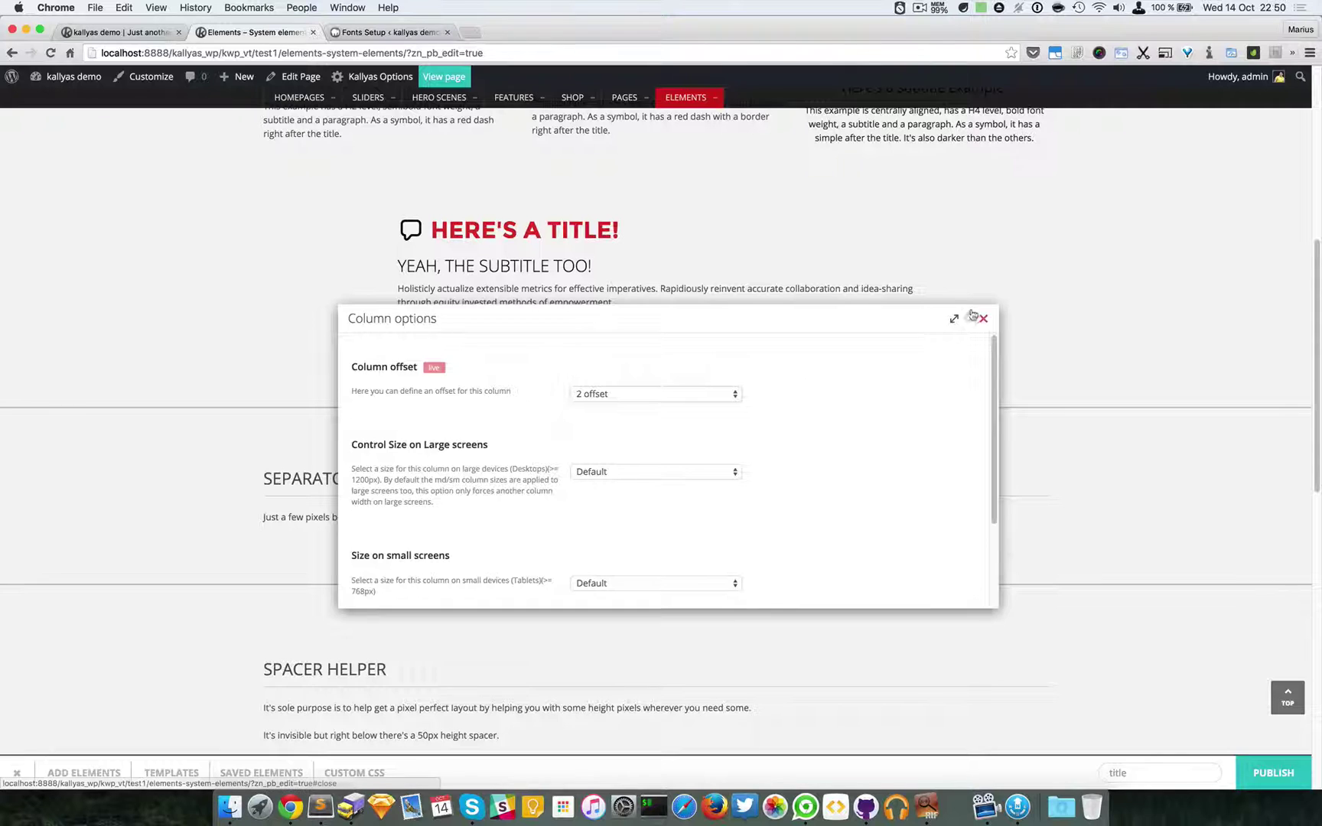
pyautogui.click(983, 318)
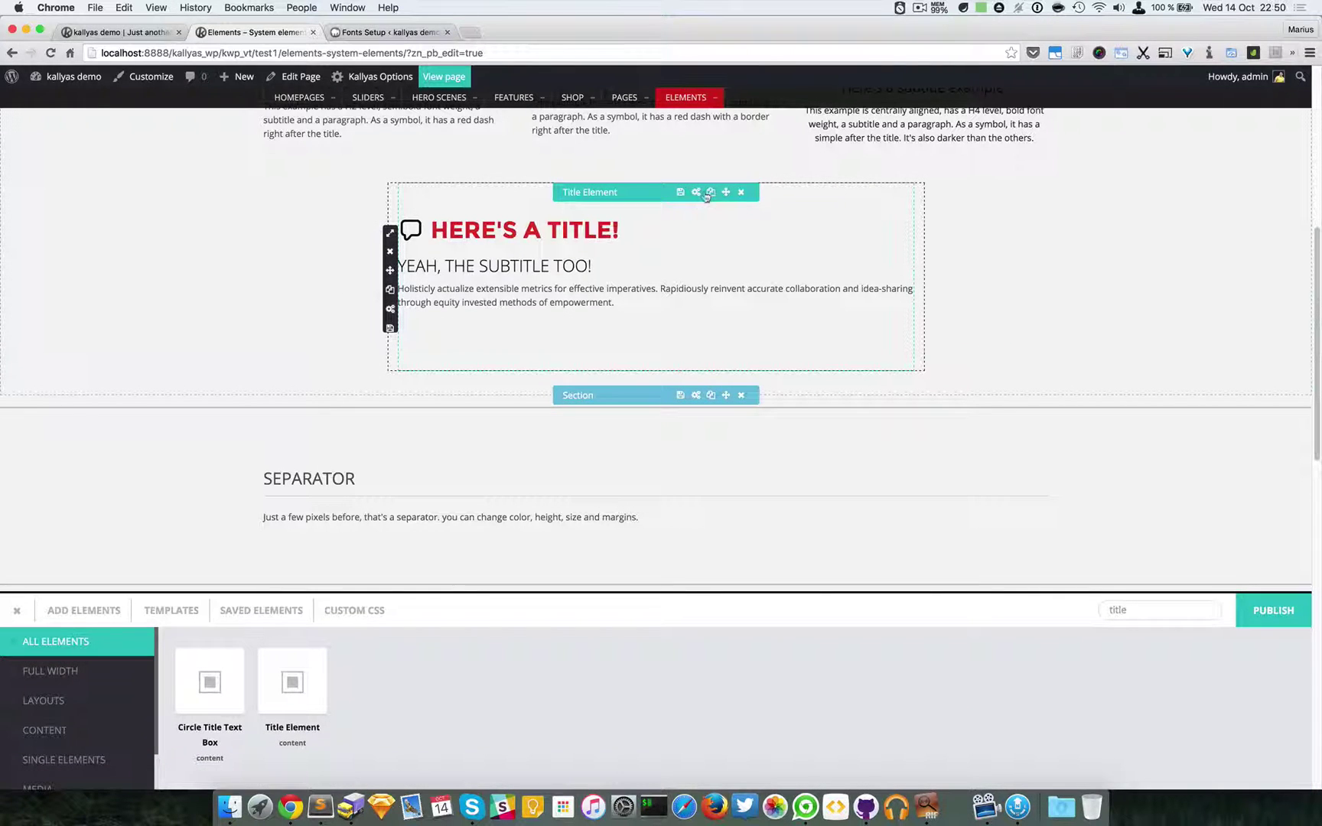
# - Change the Title Element's symbol to Small line + Bottom Border and set the symbol position to After title
pyautogui.click(697, 192)
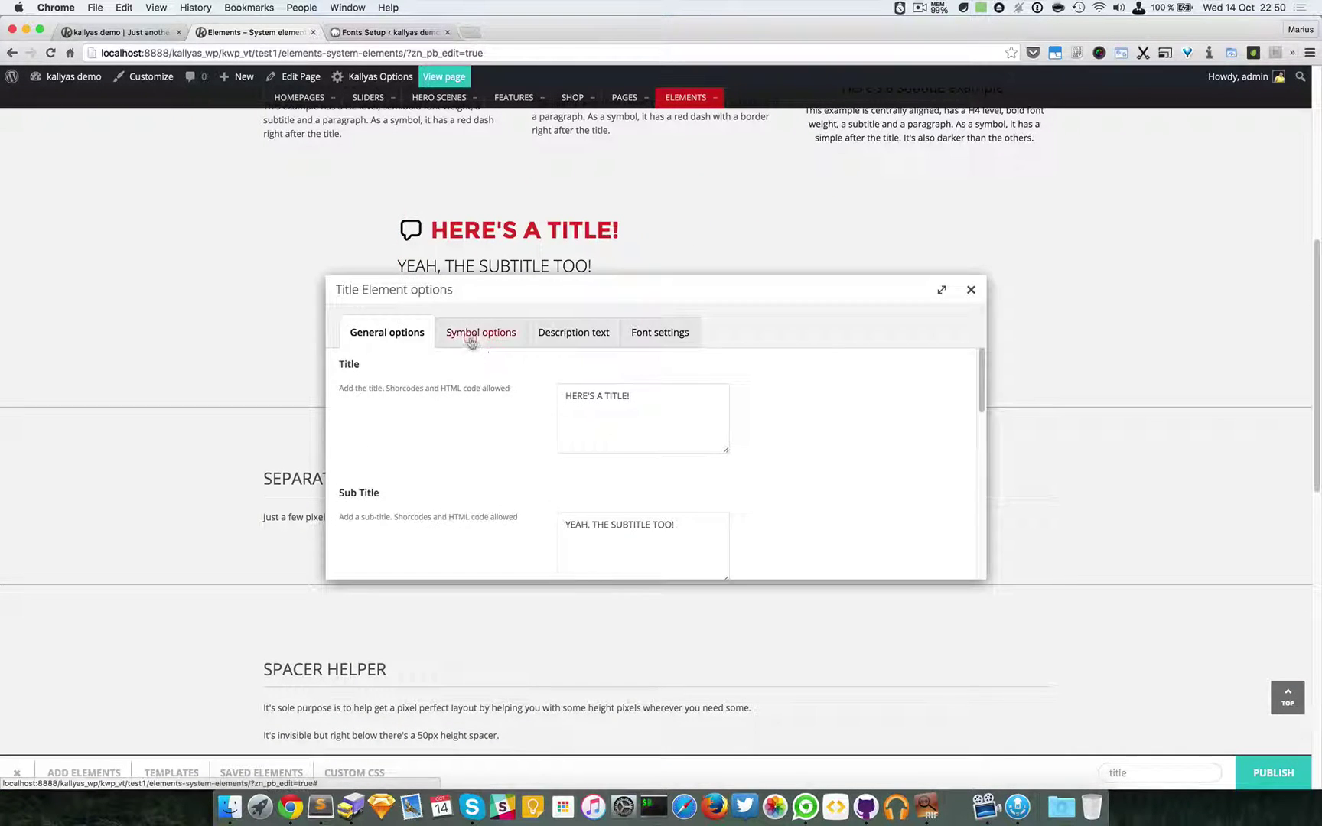
pyautogui.click(473, 334)
pyautogui.click(636, 390)
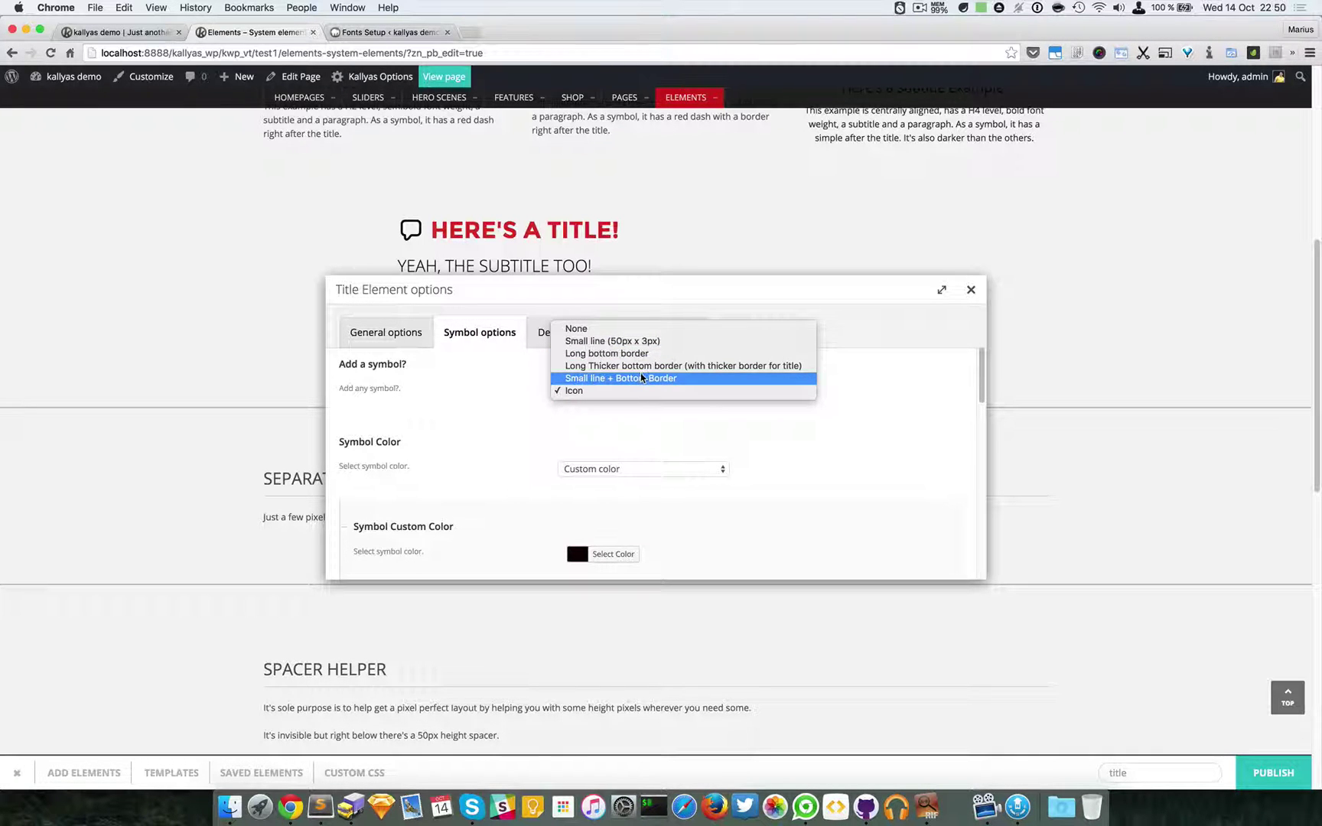
pyautogui.click(641, 377)
pyautogui.scroll(-2, 746, 409)
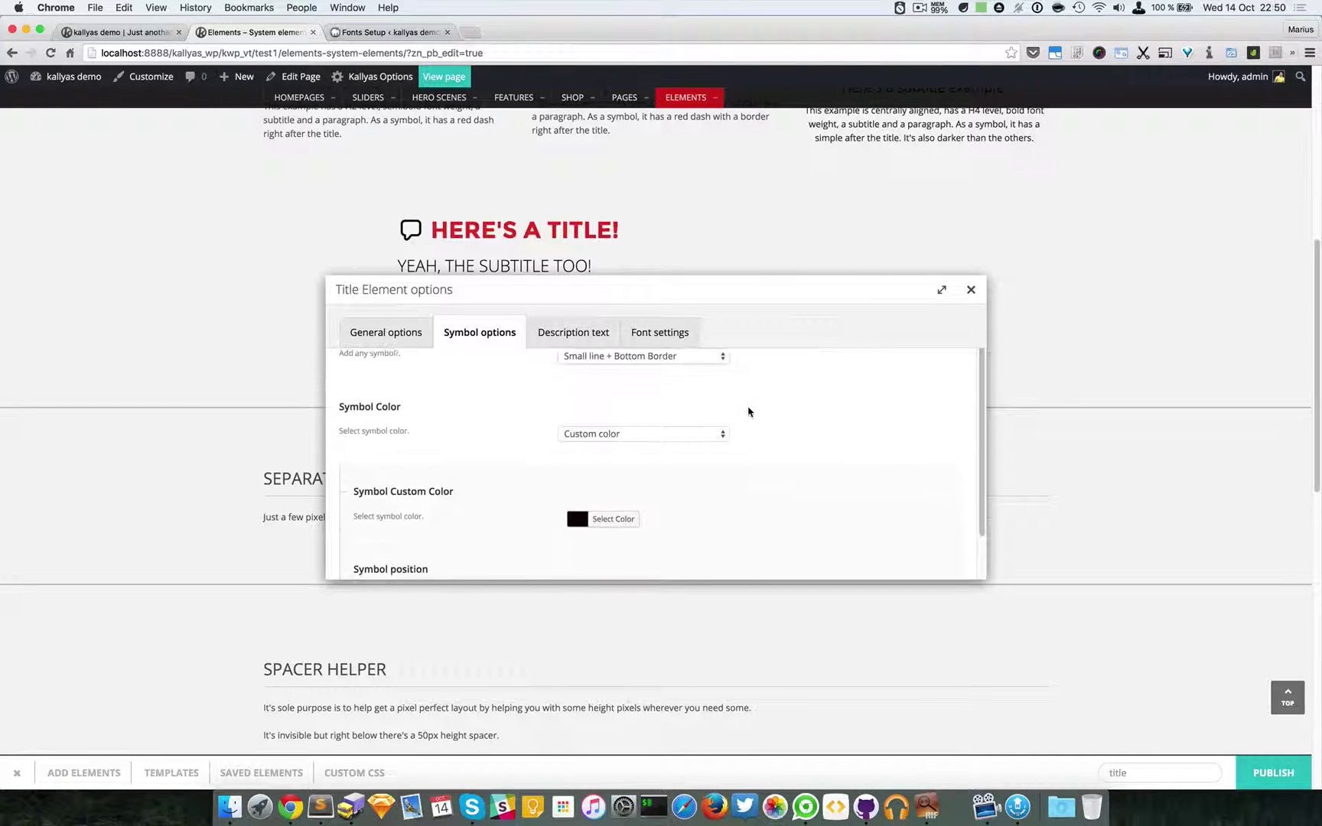
pyautogui.scroll(-2, 748, 411)
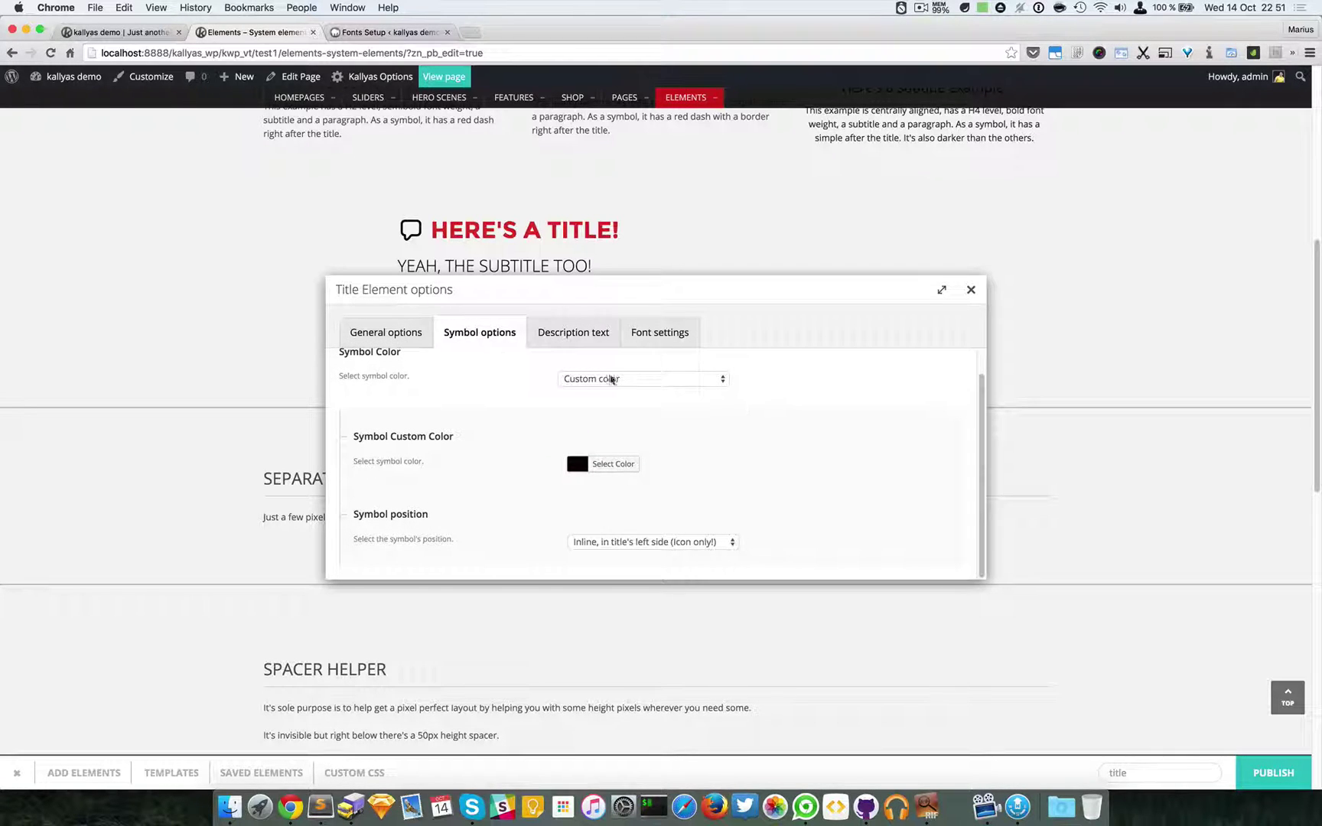
pyautogui.click(652, 545)
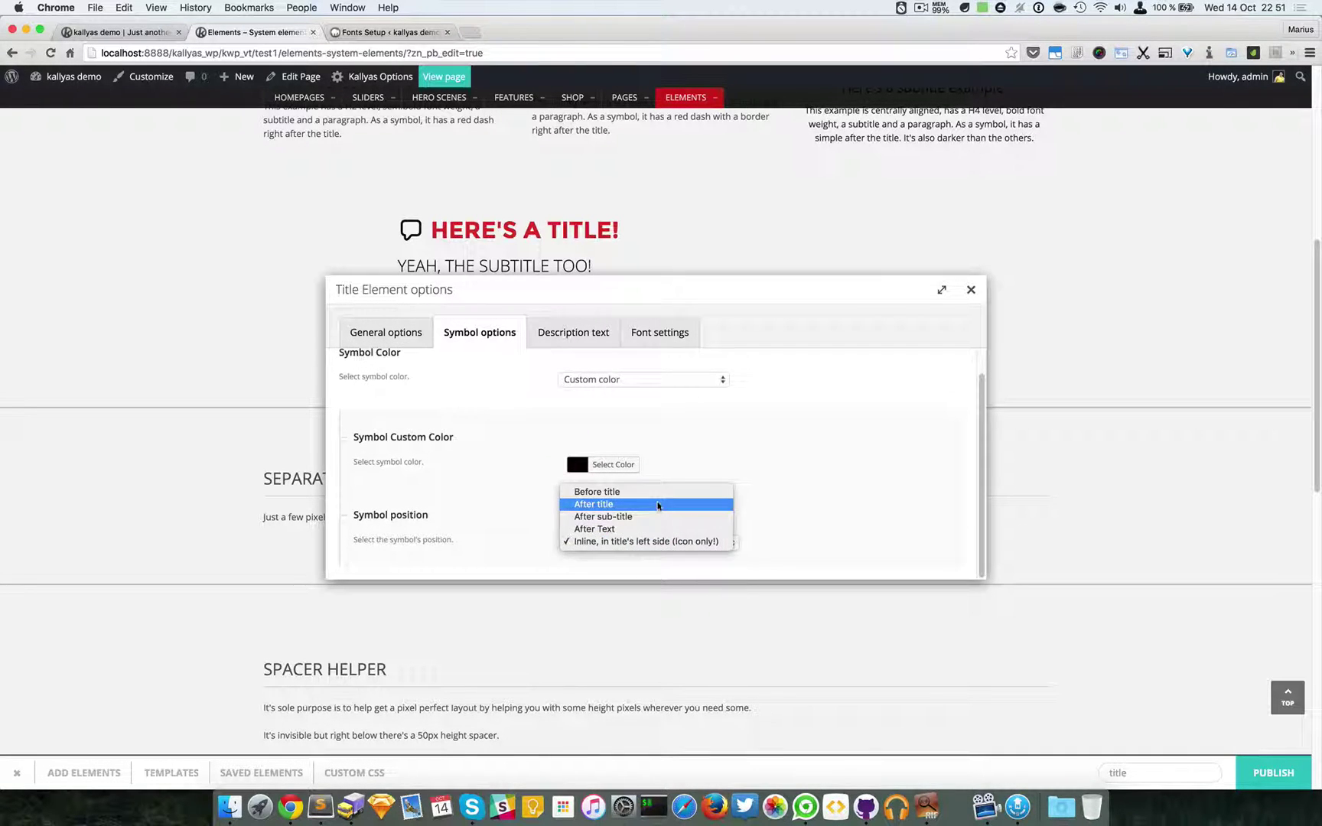
pyautogui.click(658, 505)
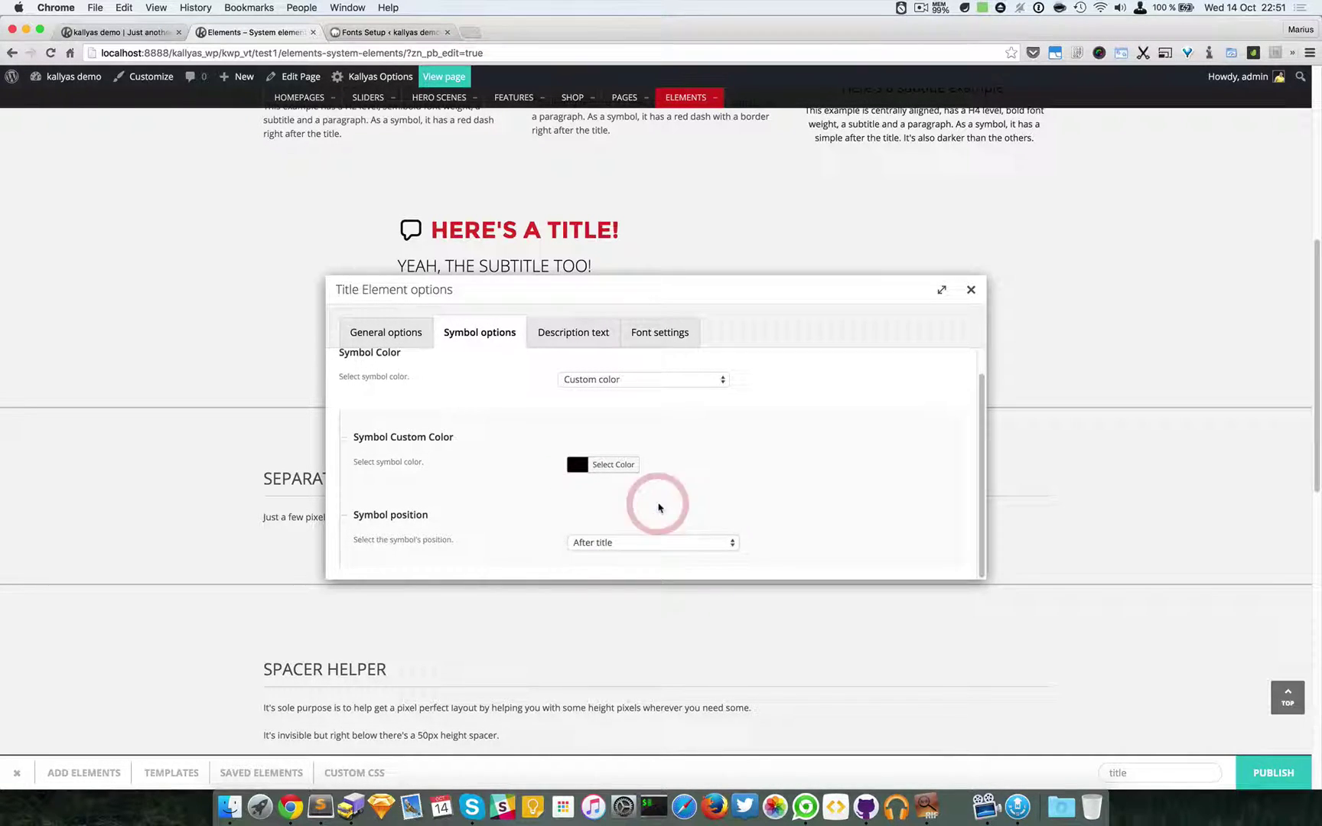
# - Set the Title Element's alignment to Center in the general options and close the options
pyautogui.click(365, 329)
pyautogui.scroll(-1, 590, 472)
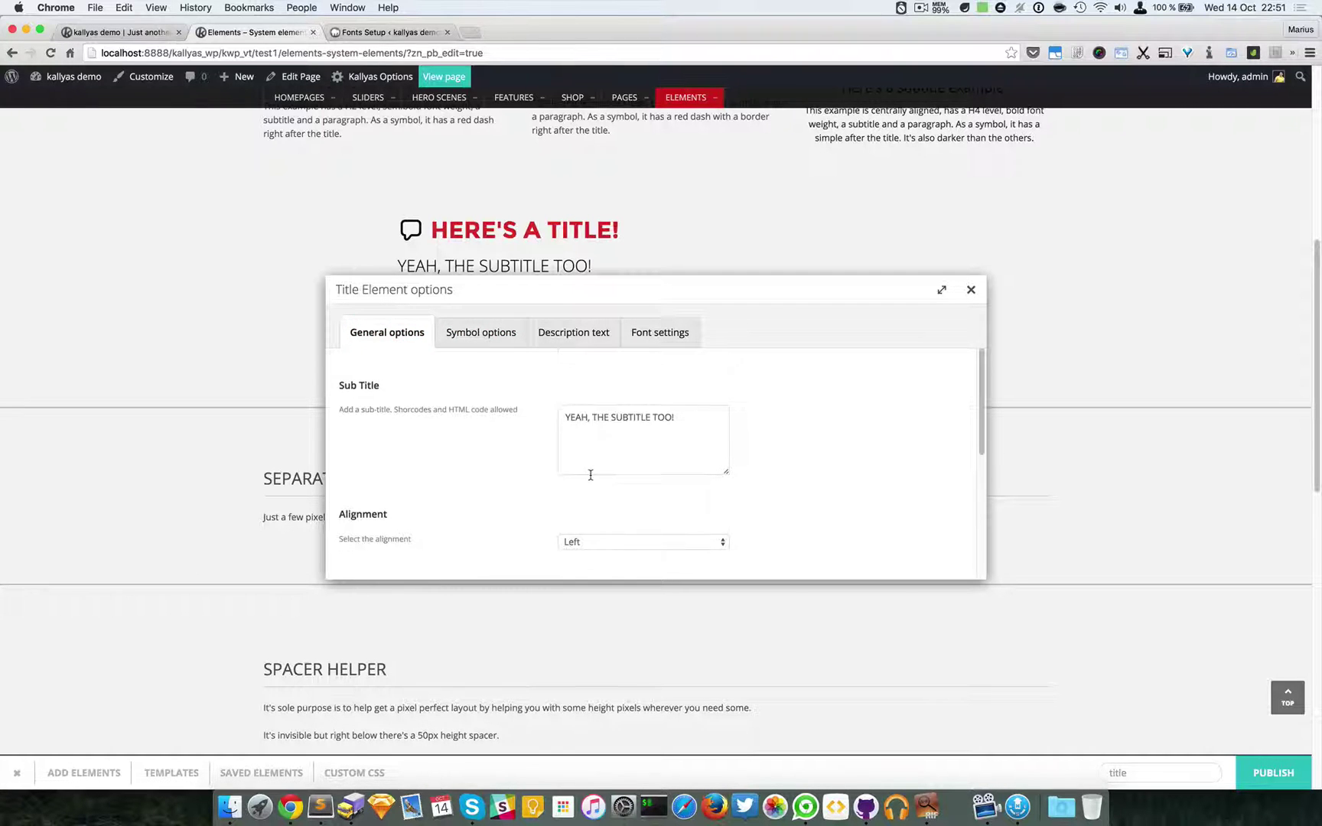
pyautogui.click(616, 533)
pyautogui.click(617, 525)
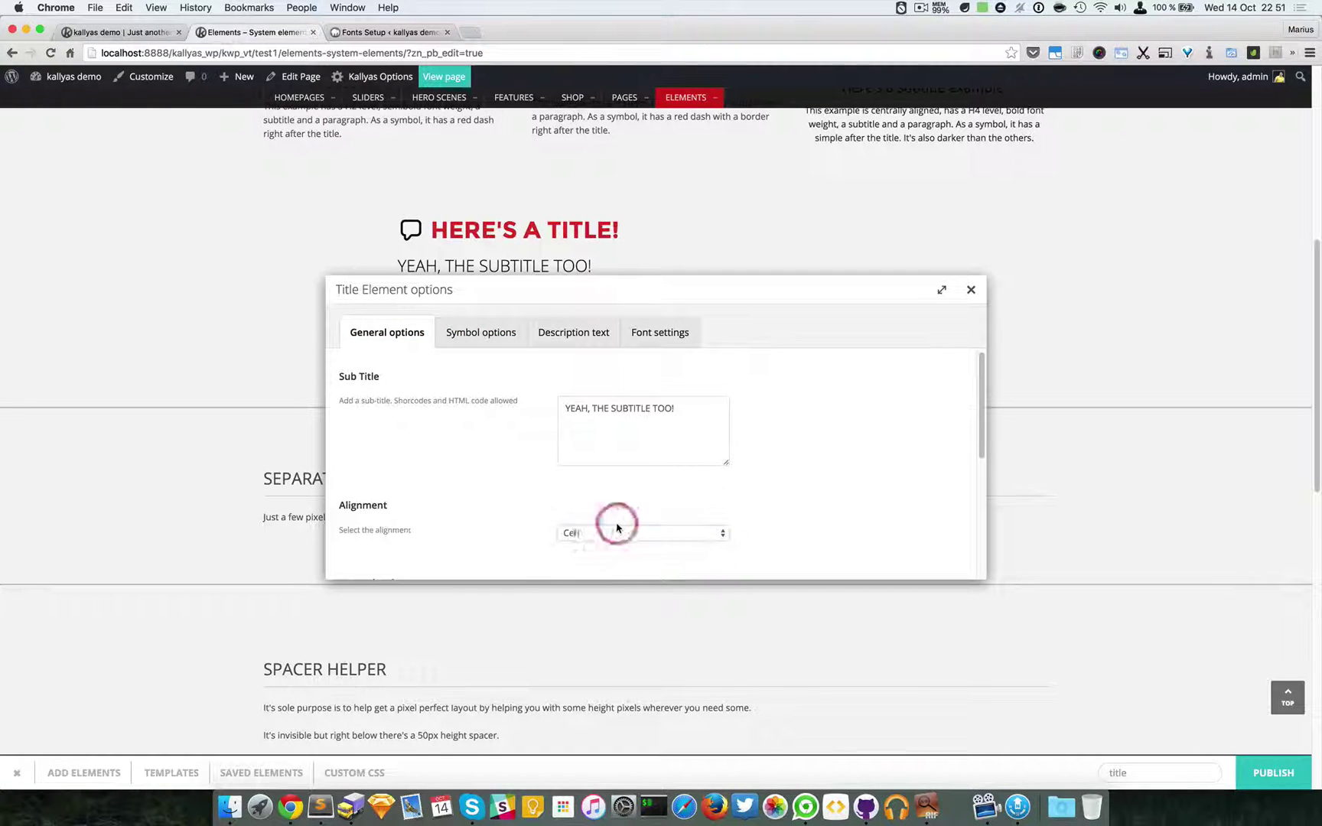
pyautogui.scroll(-5, 782, 469)
pyautogui.scroll(-1, 800, 468)
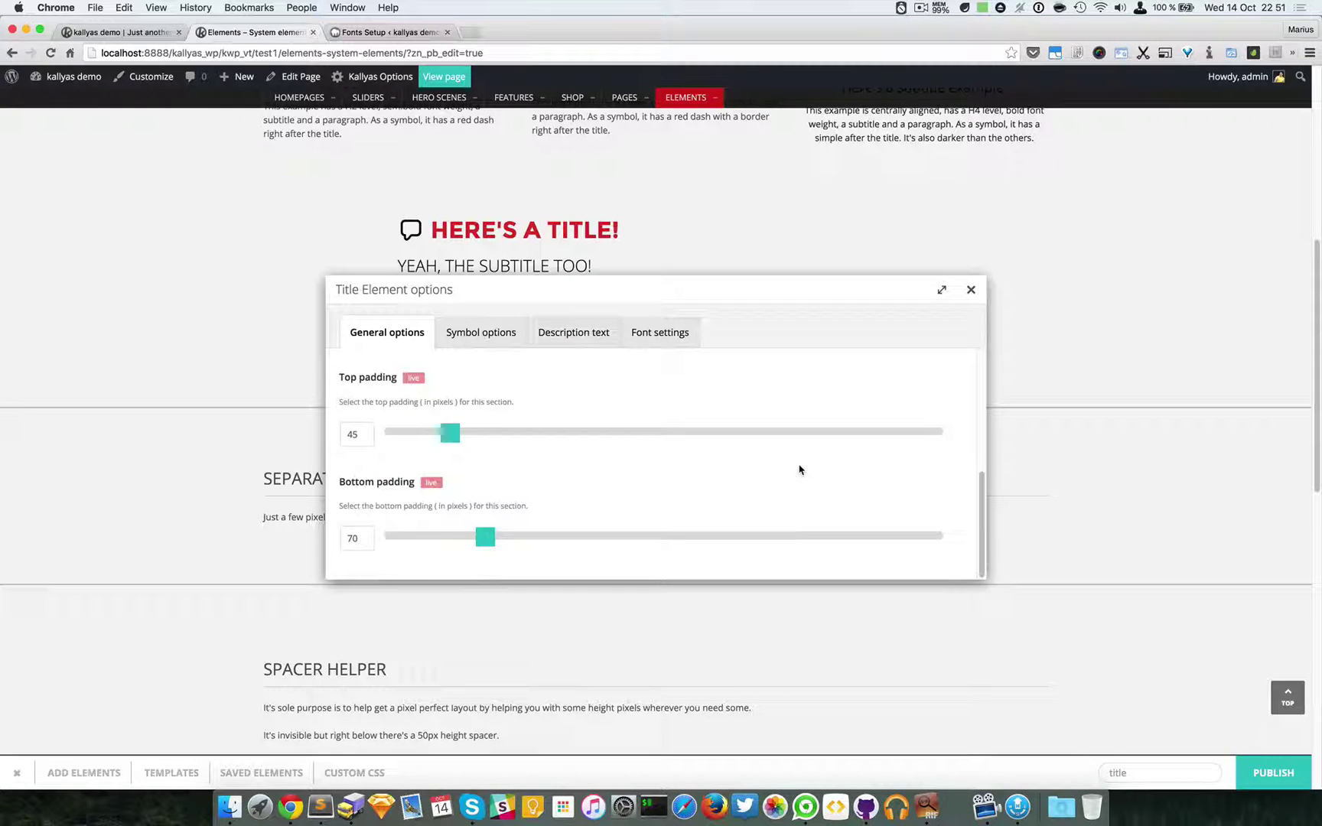
pyautogui.click(972, 290)
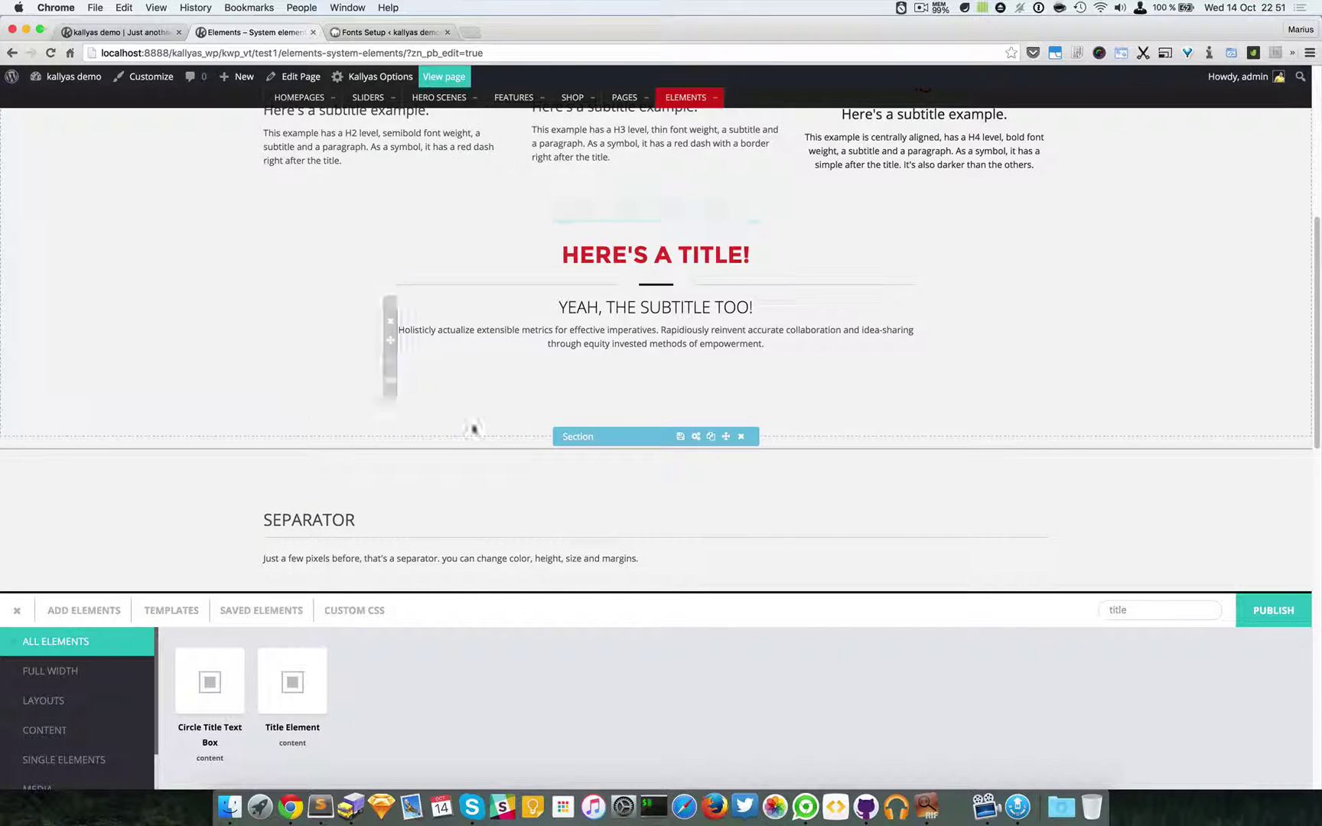
pyautogui.scroll(-2, 850, 407)
pyautogui.scroll(10, 735, 269)
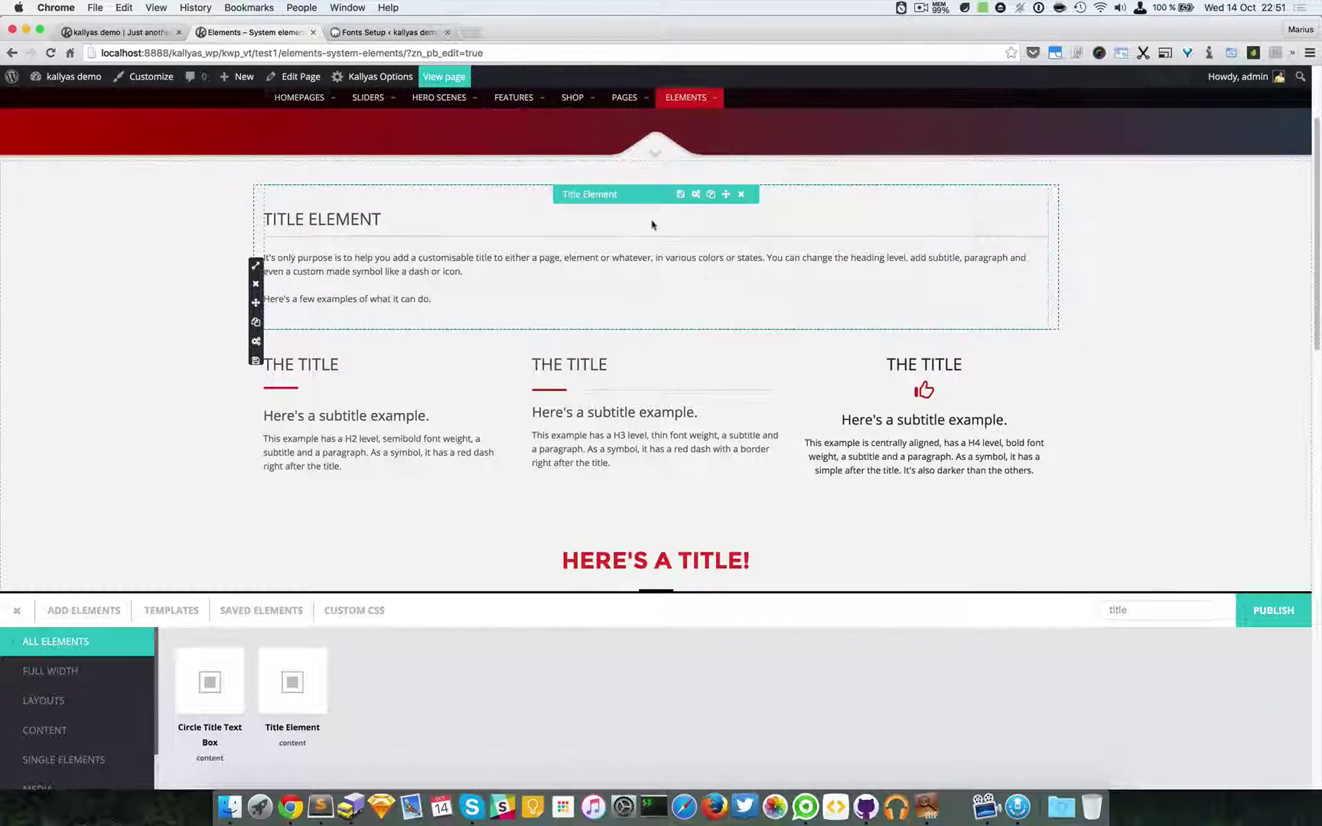
pyautogui.scroll(-9, 1062, 406)
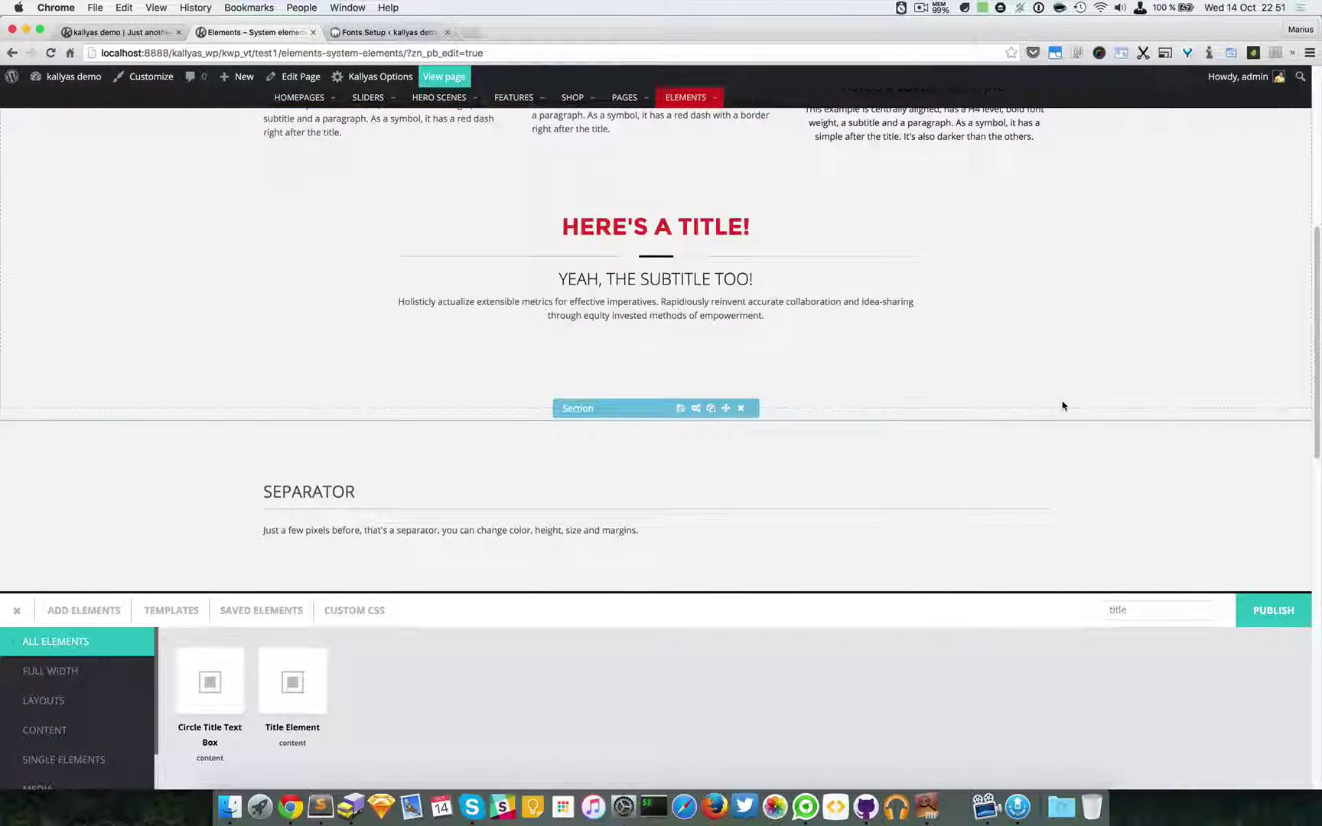
pyautogui.scroll(1, 980, 394)
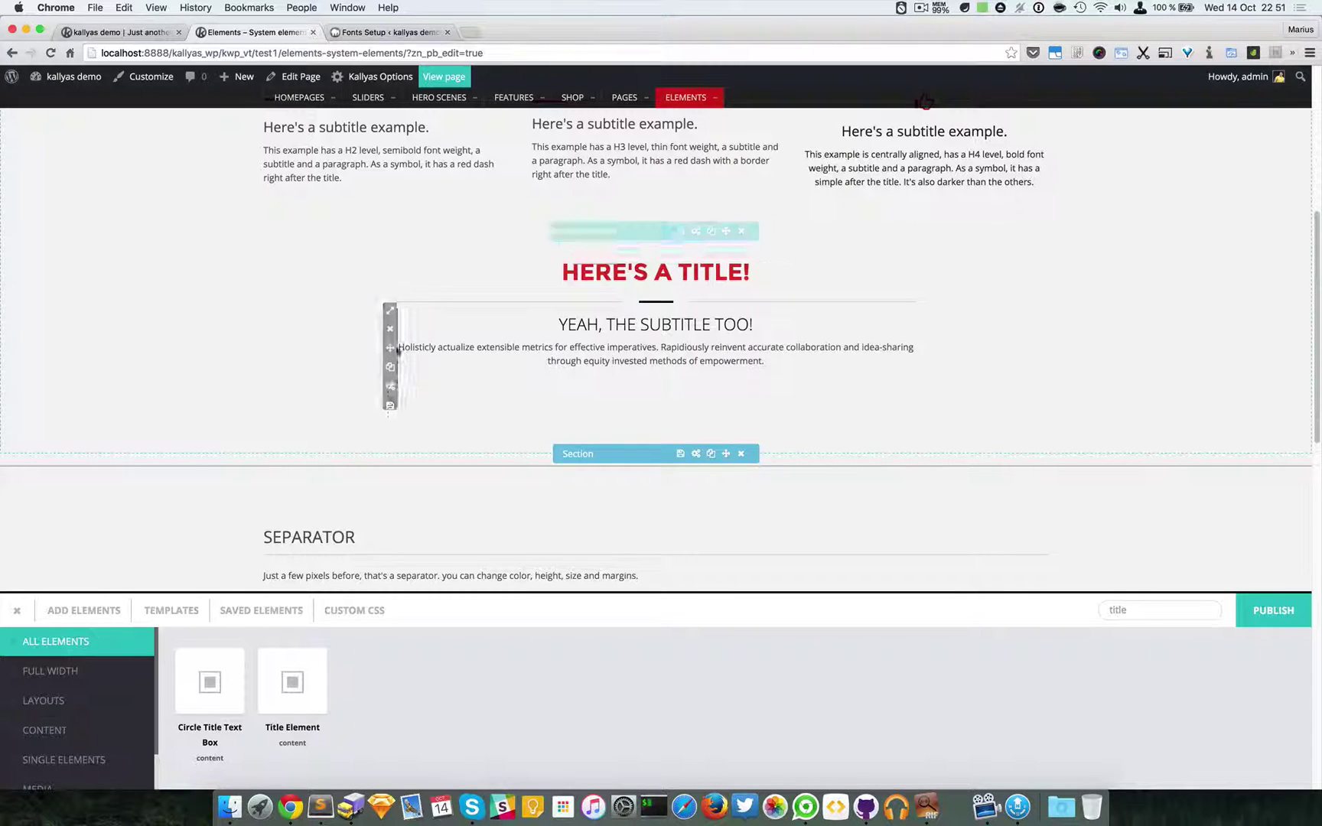